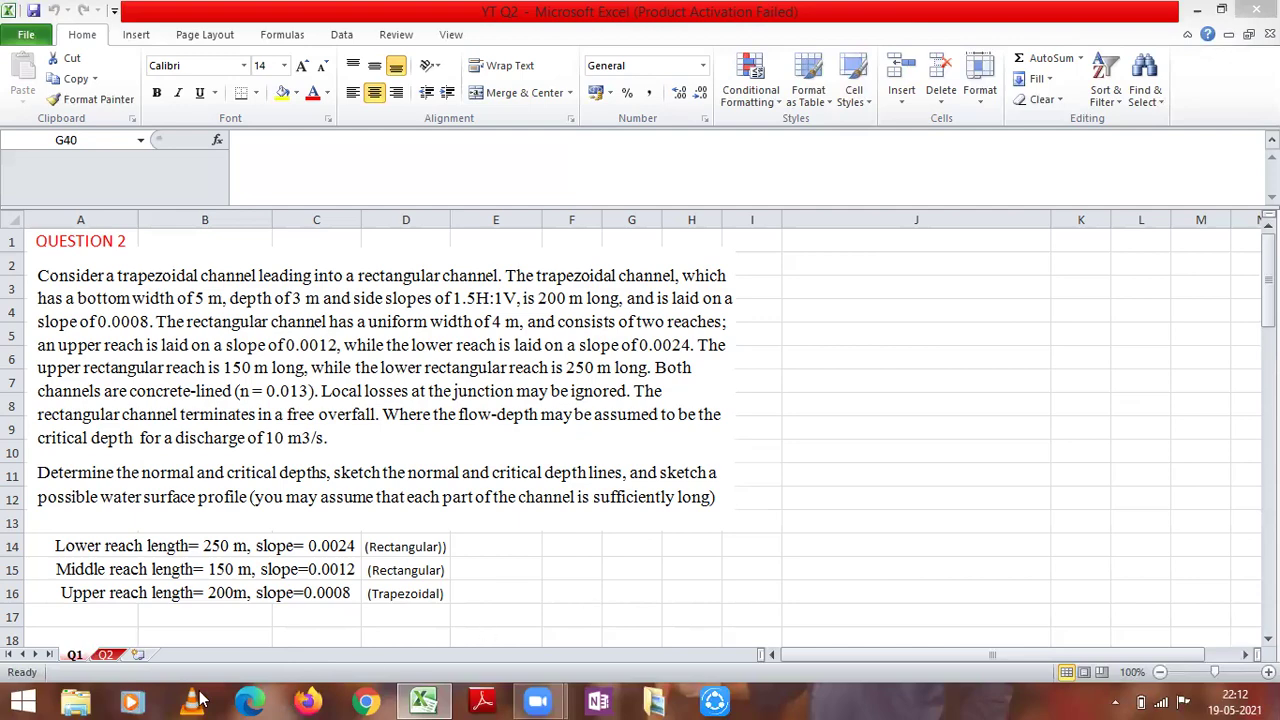
# Step: Search the computer for HEC-RAS and launch HEC-RAS 5.0.7
pyautogui.click(20, 700)
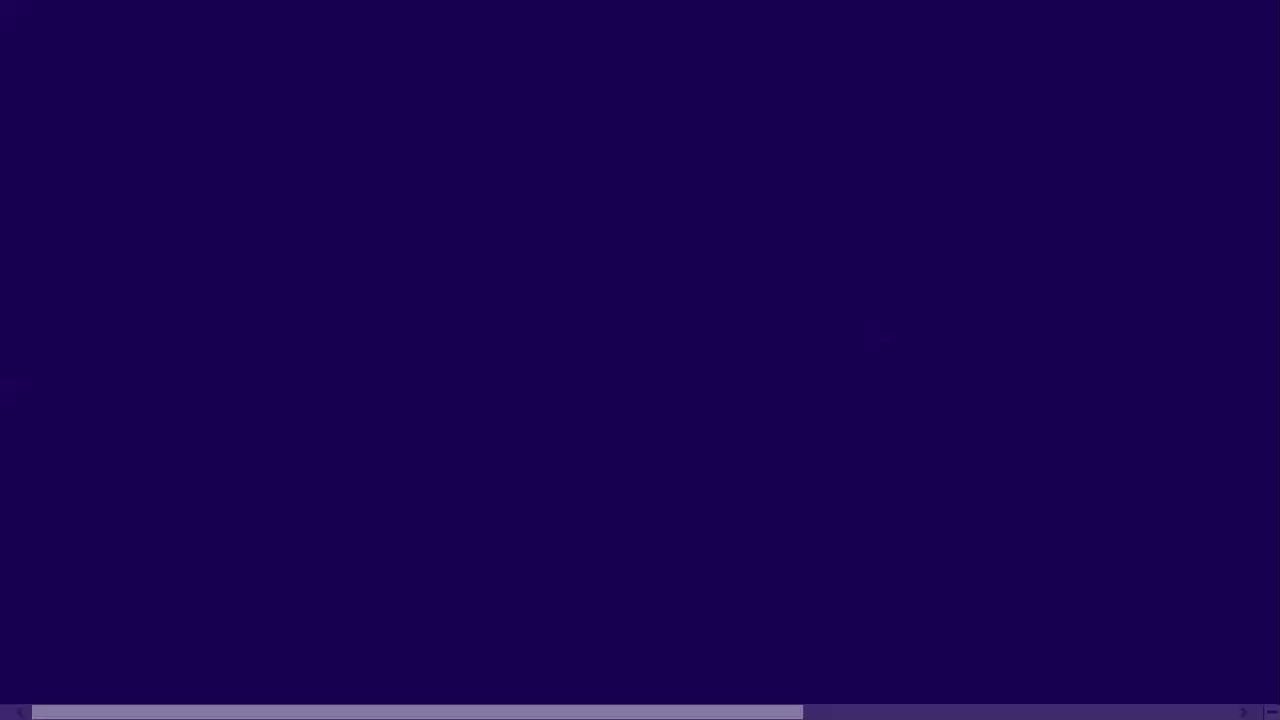
pyautogui.press('super+s')
pyautogui.write('HECRAS')
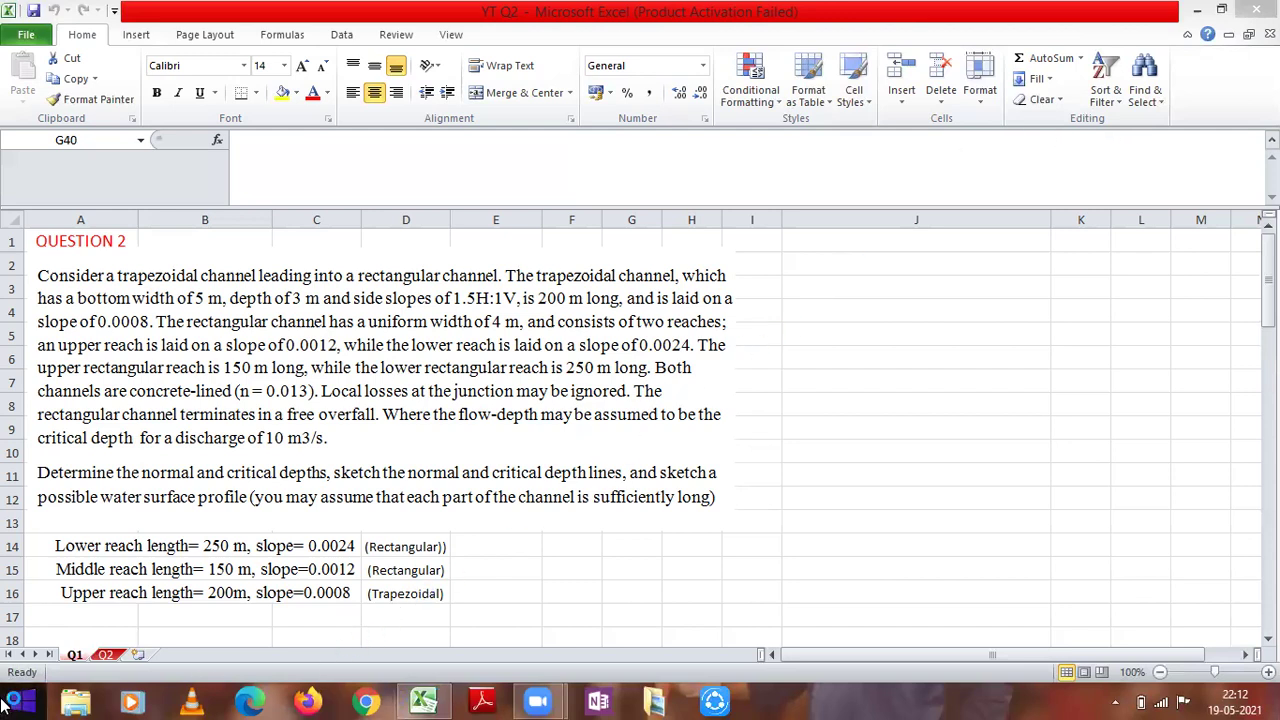
pyautogui.click(5, 704)
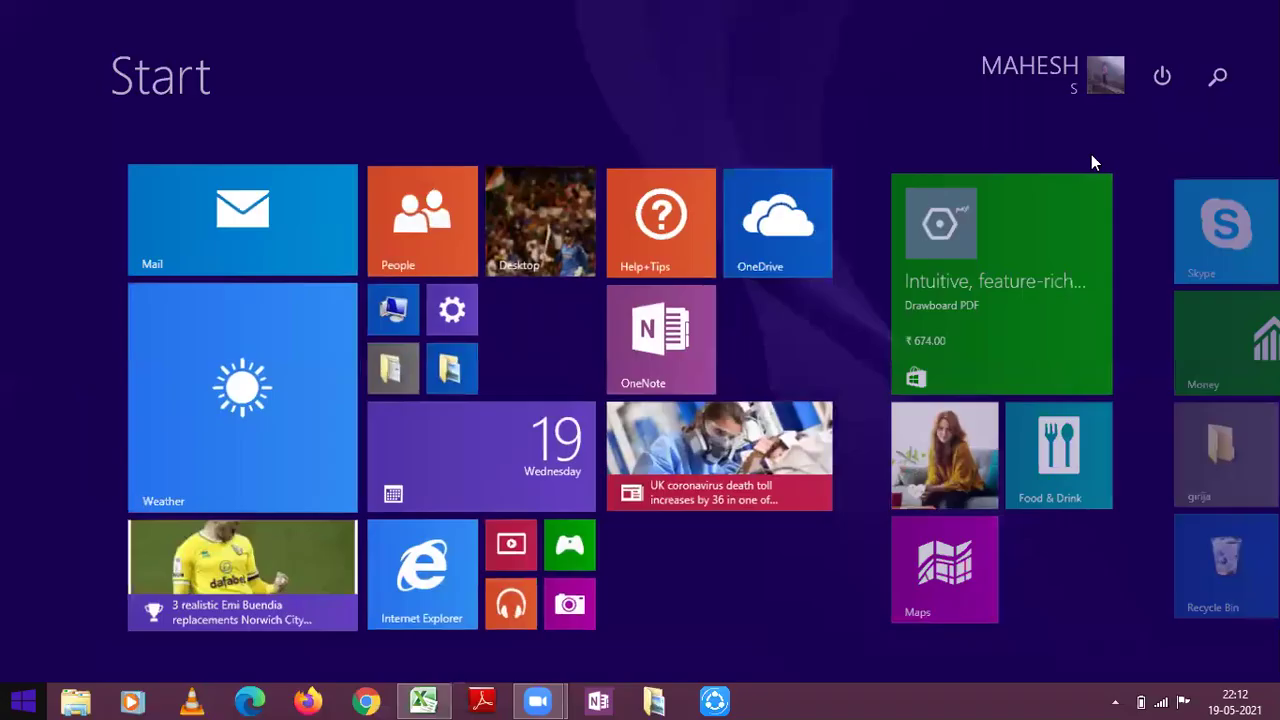
pyautogui.press('super+s')
pyautogui.write('HEC')
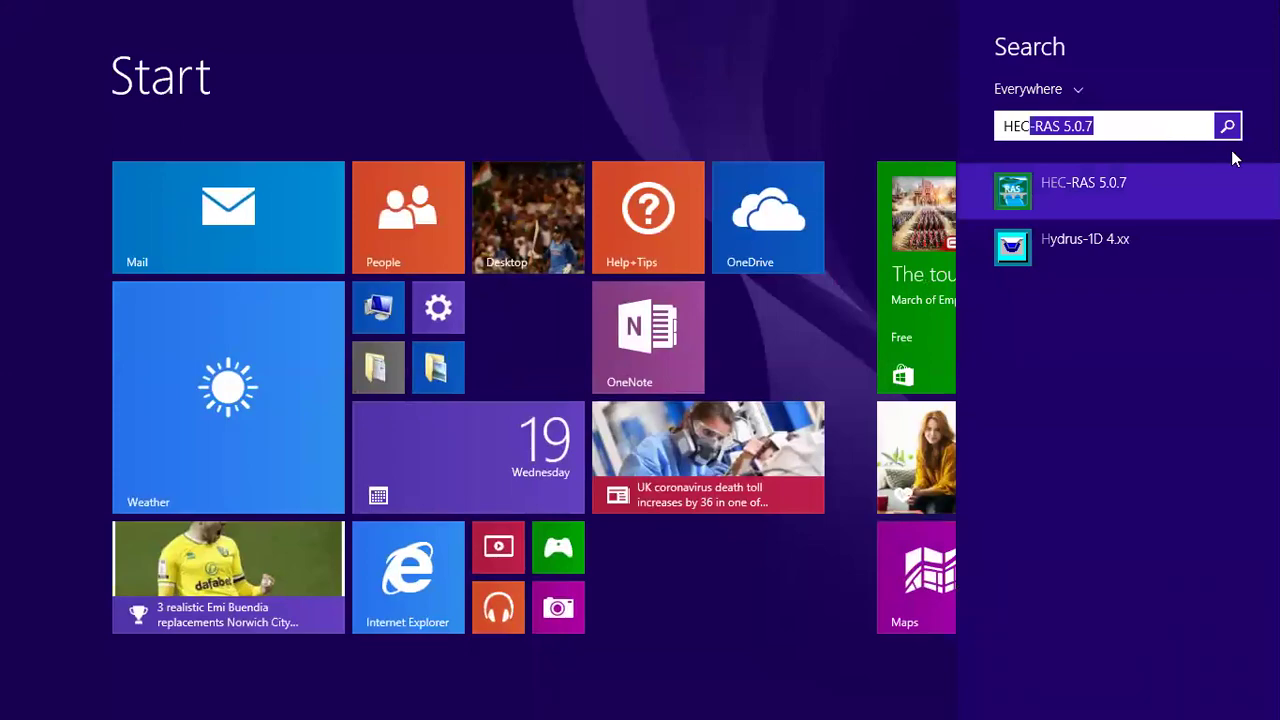
pyautogui.click(1187, 180)
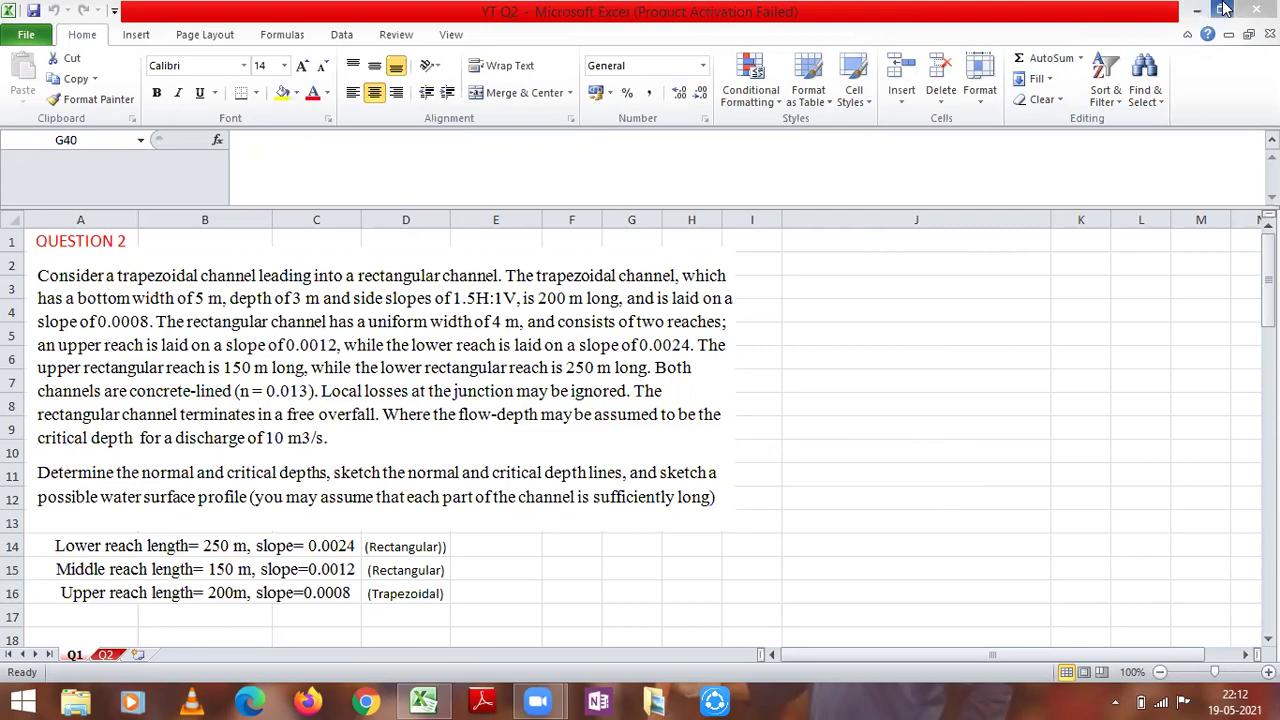
pyautogui.click(5, 700)
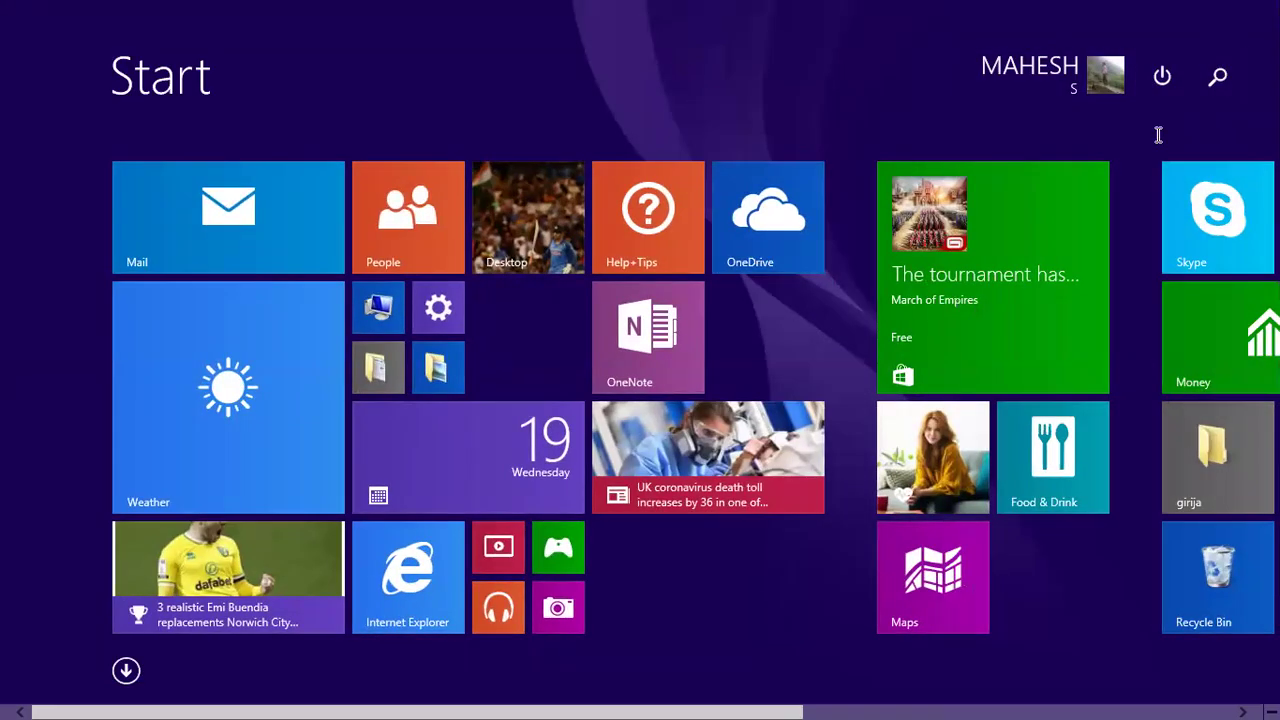
pyautogui.press('super+s')
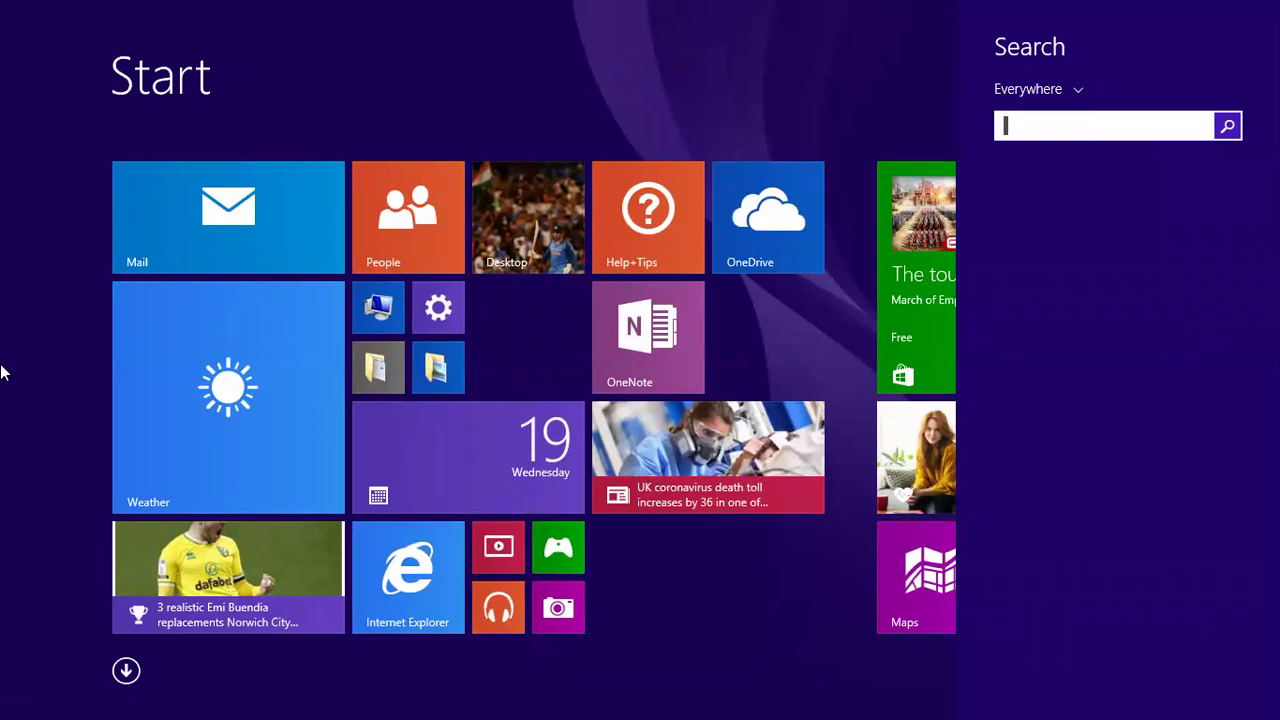
pyautogui.click(12, 698)
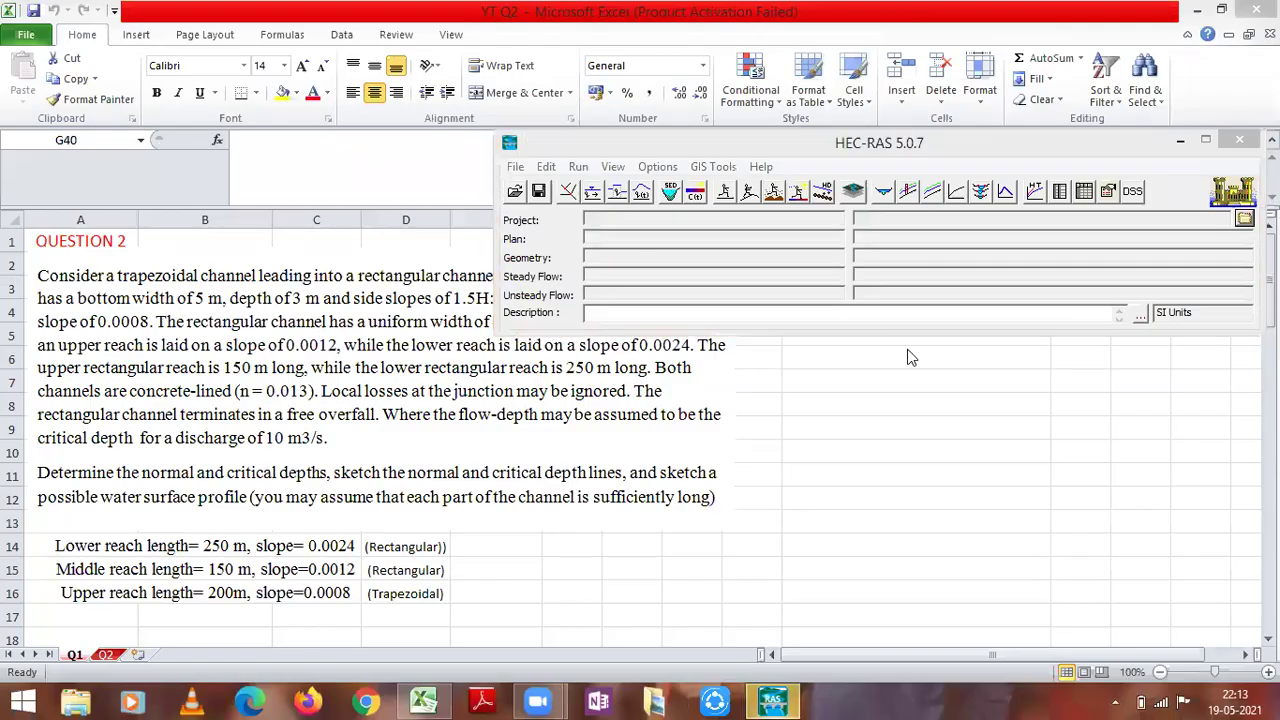
# Step: Switch to HEC-RAS, move its main window slightly up and left, and decline the HEC-RAS setup program's permission request
pyautogui.click(770, 700)
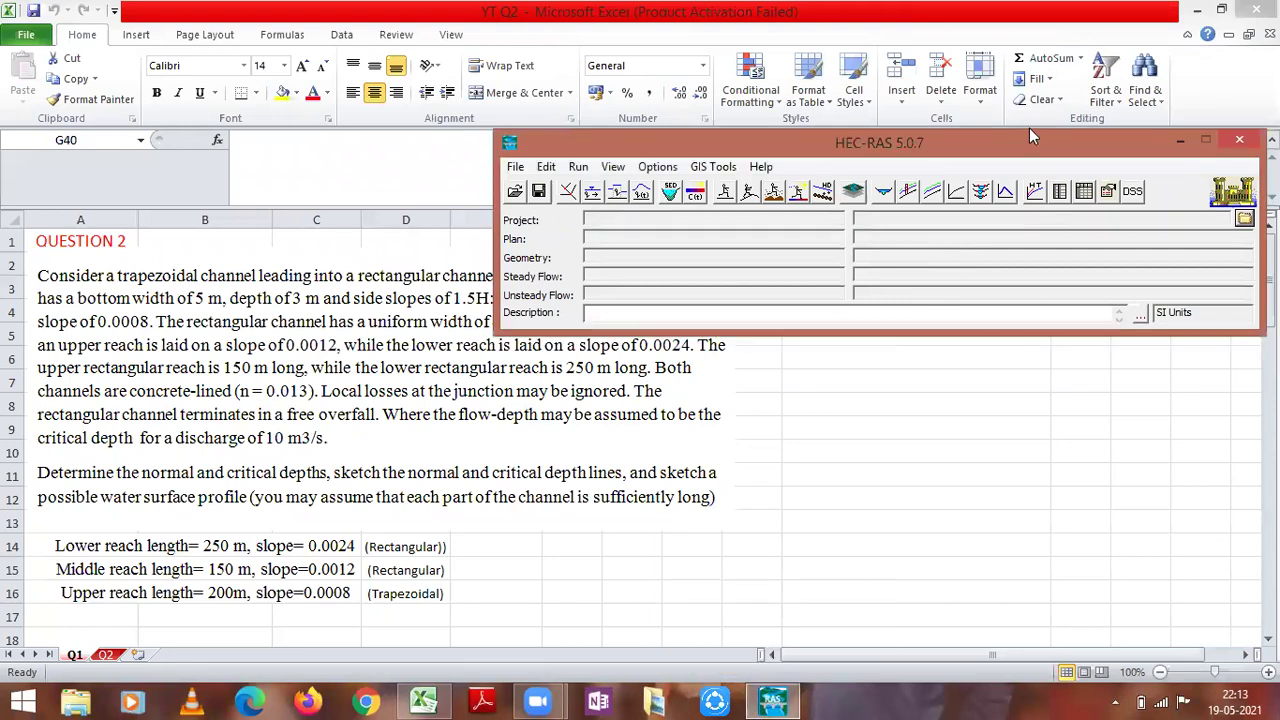
pyautogui.moveTo(1022, 148); pyautogui.dragTo(920, 124)
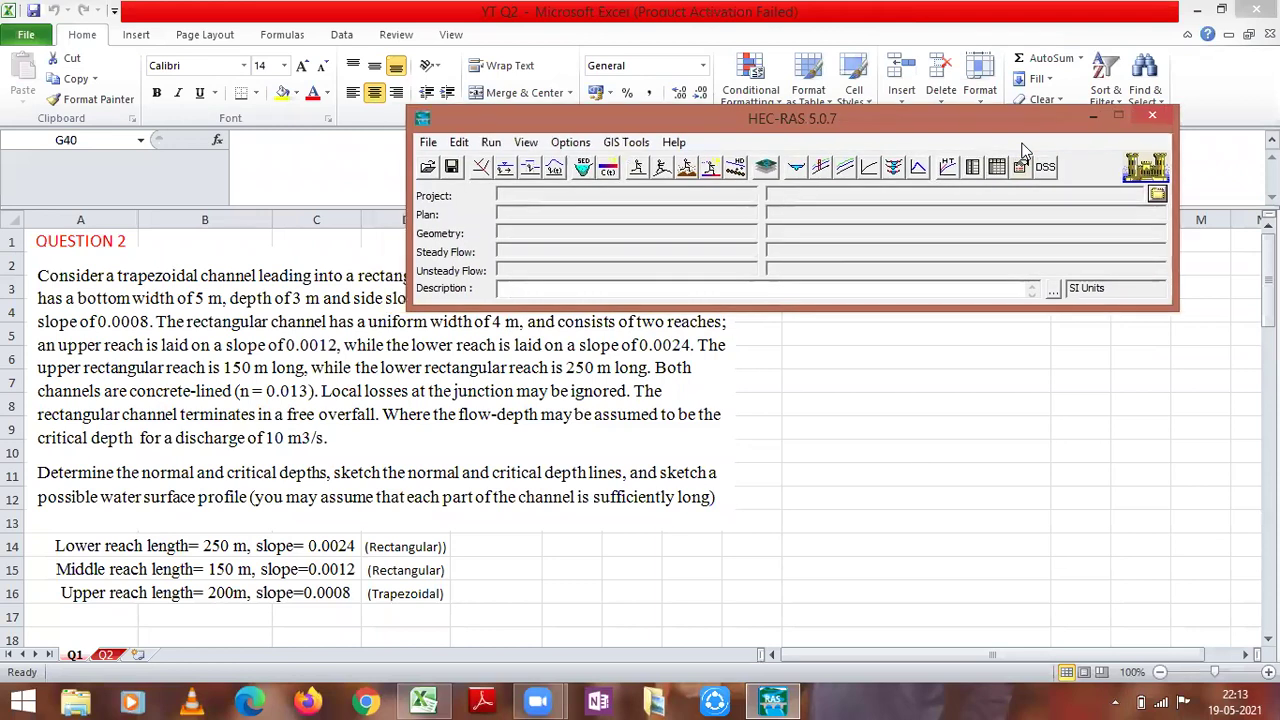
pyautogui.click(1022, 144)
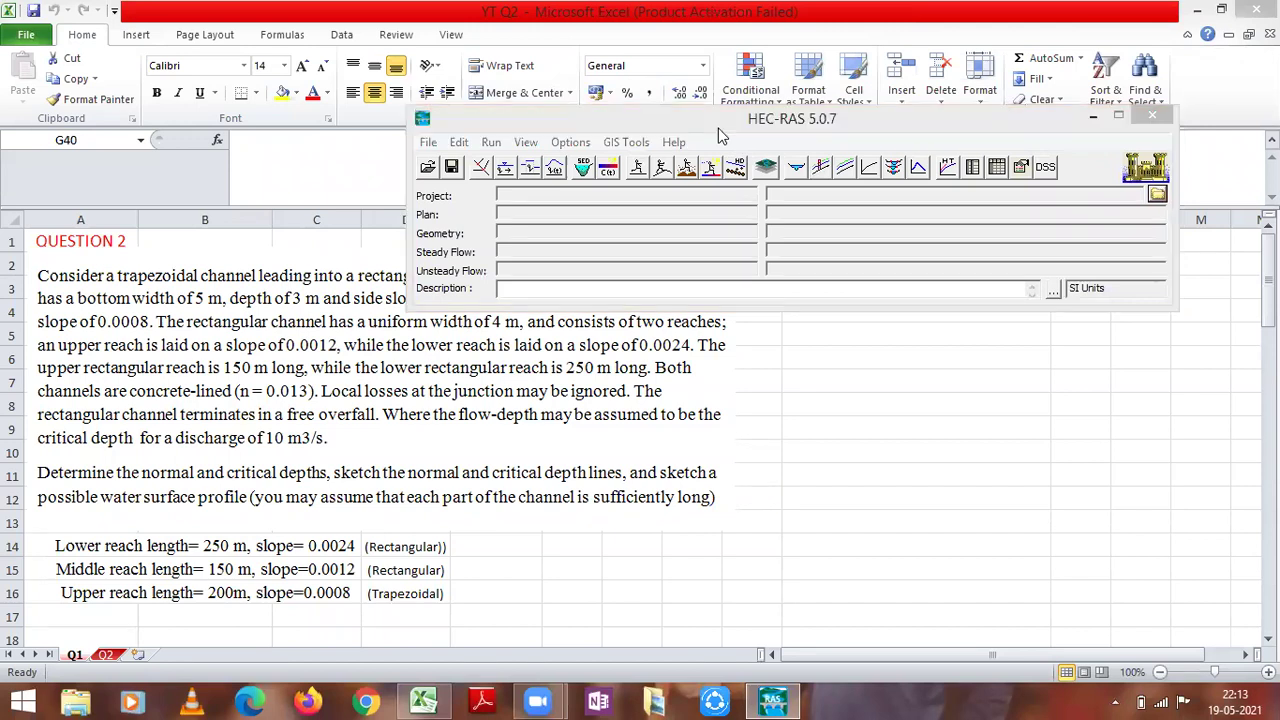
pyautogui.click(718, 129)
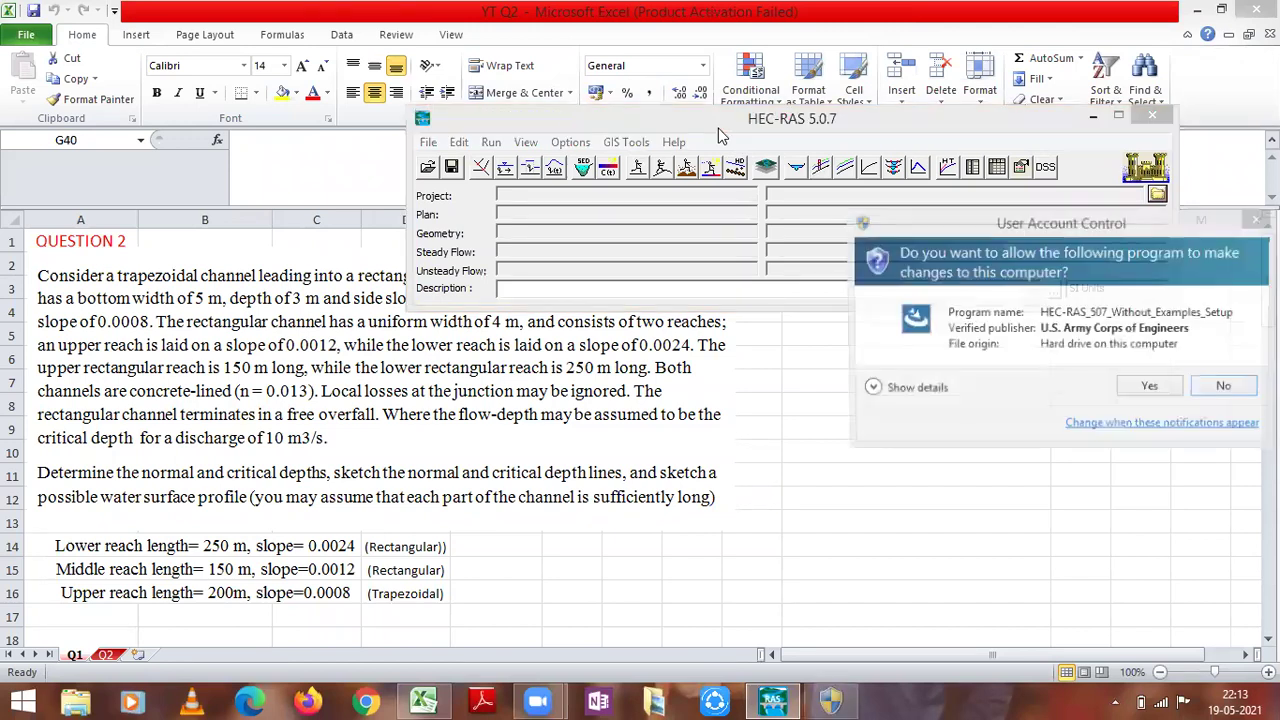
pyautogui.click(1226, 389)
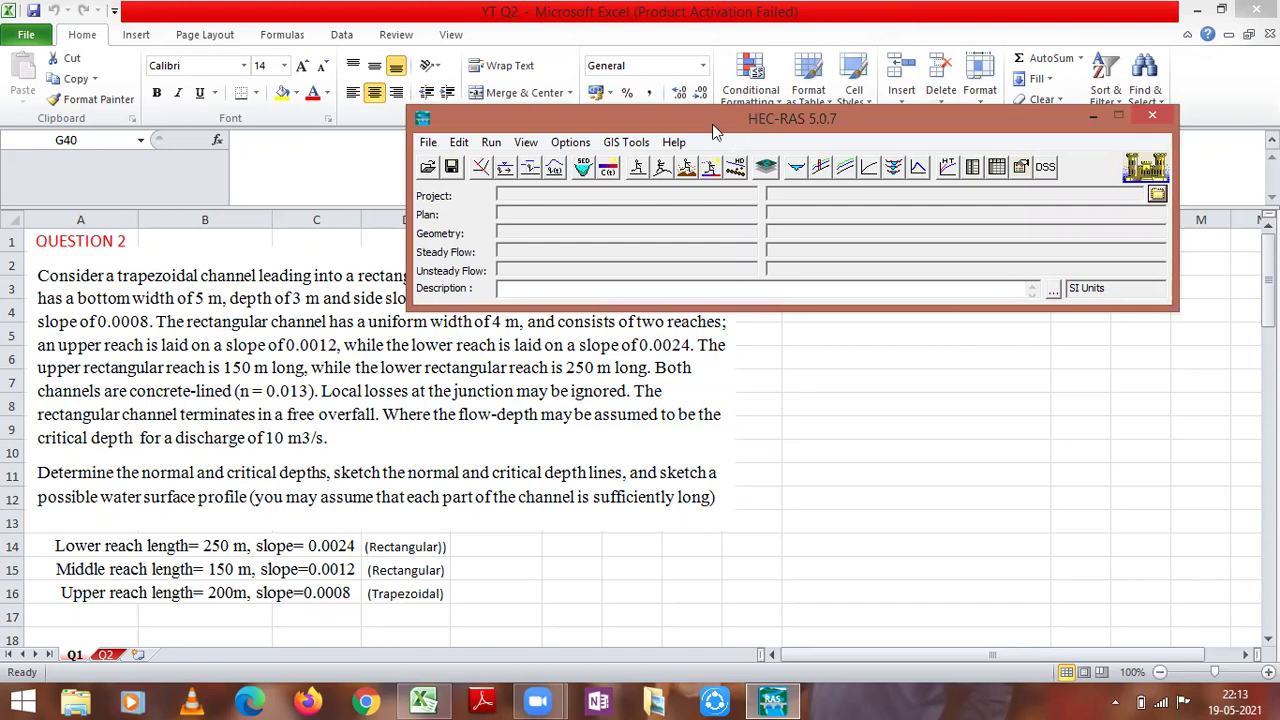
# Step: Set the unit system to System International (Metric System) and make it the default for new projects
pyautogui.click(574, 148)
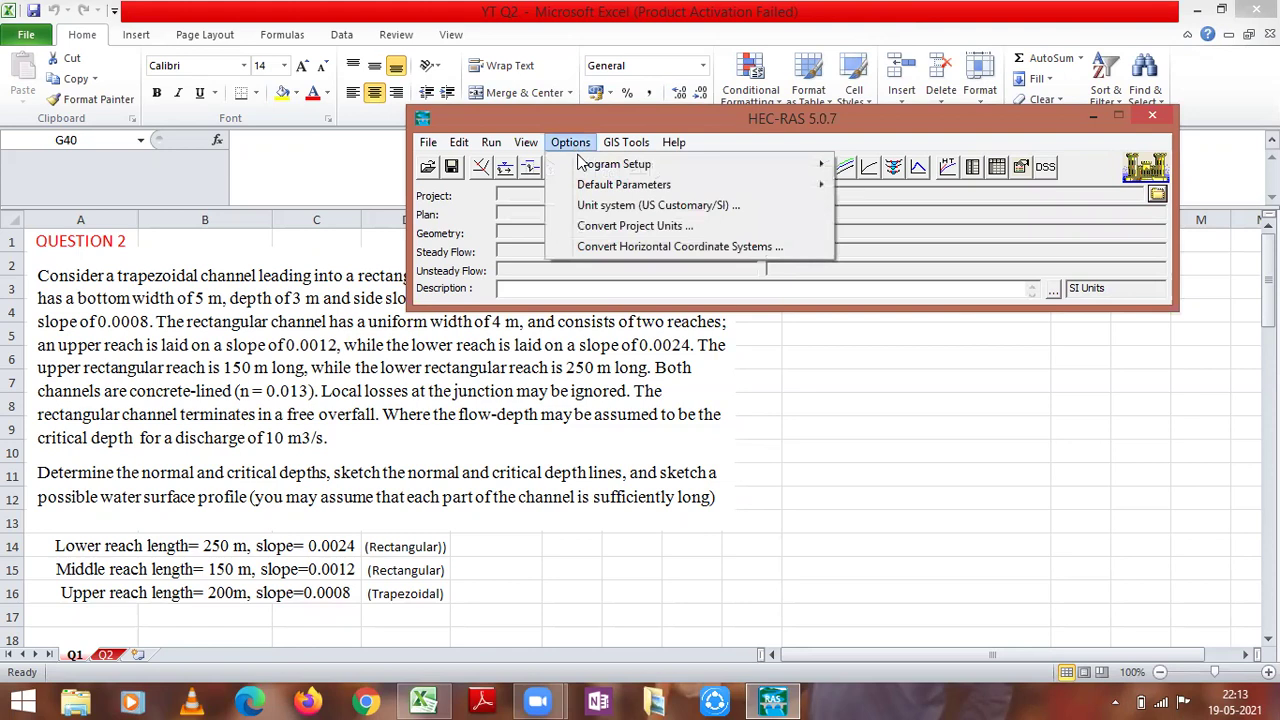
pyautogui.click(604, 207)
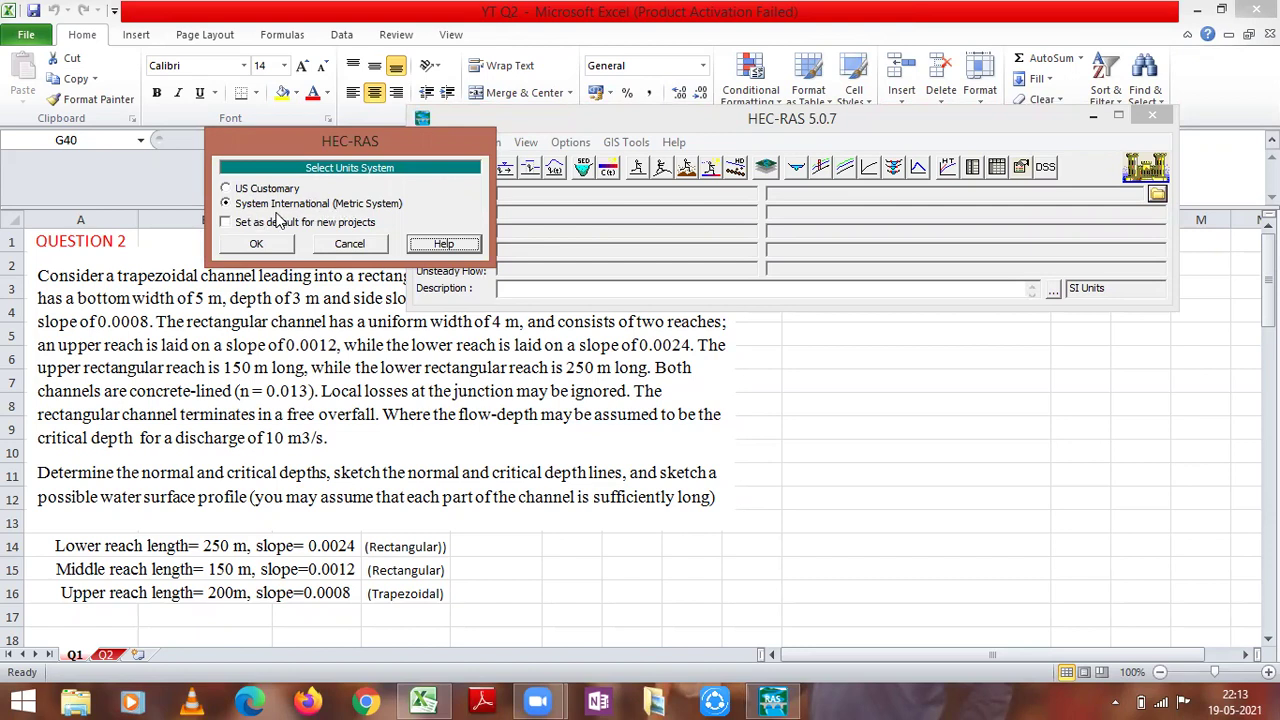
pyautogui.click(228, 207)
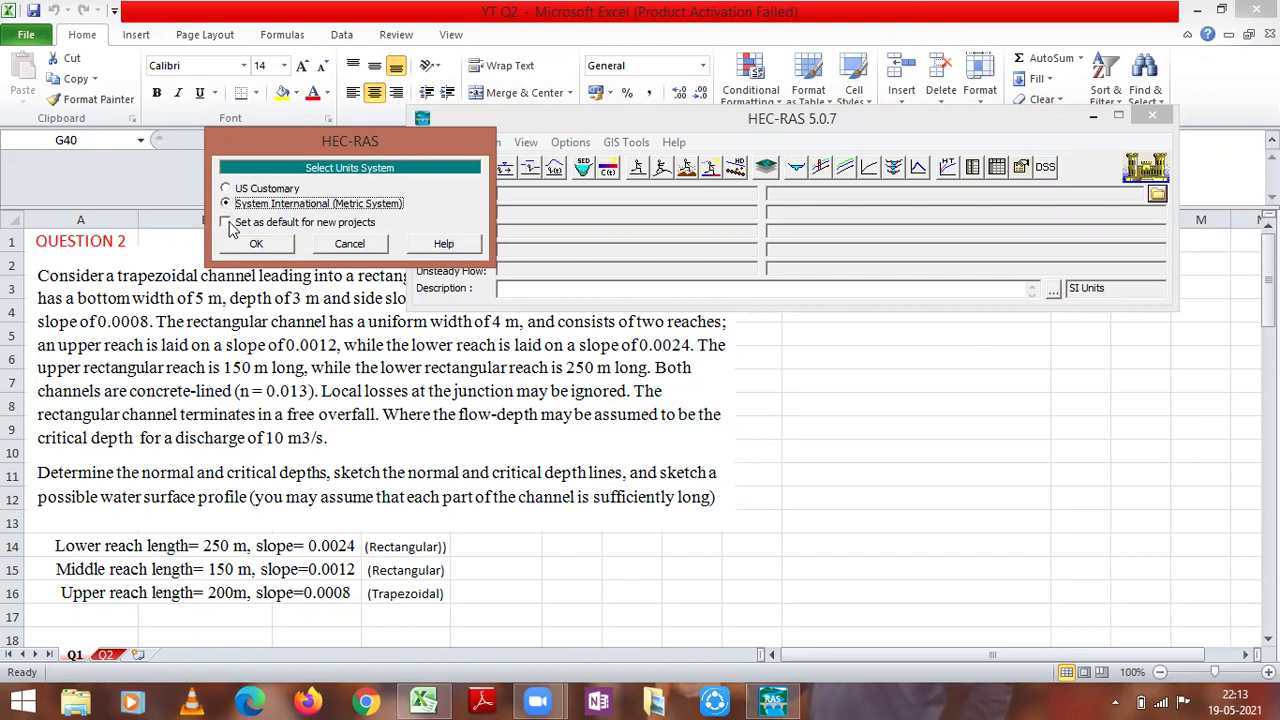
pyautogui.click(226, 223)
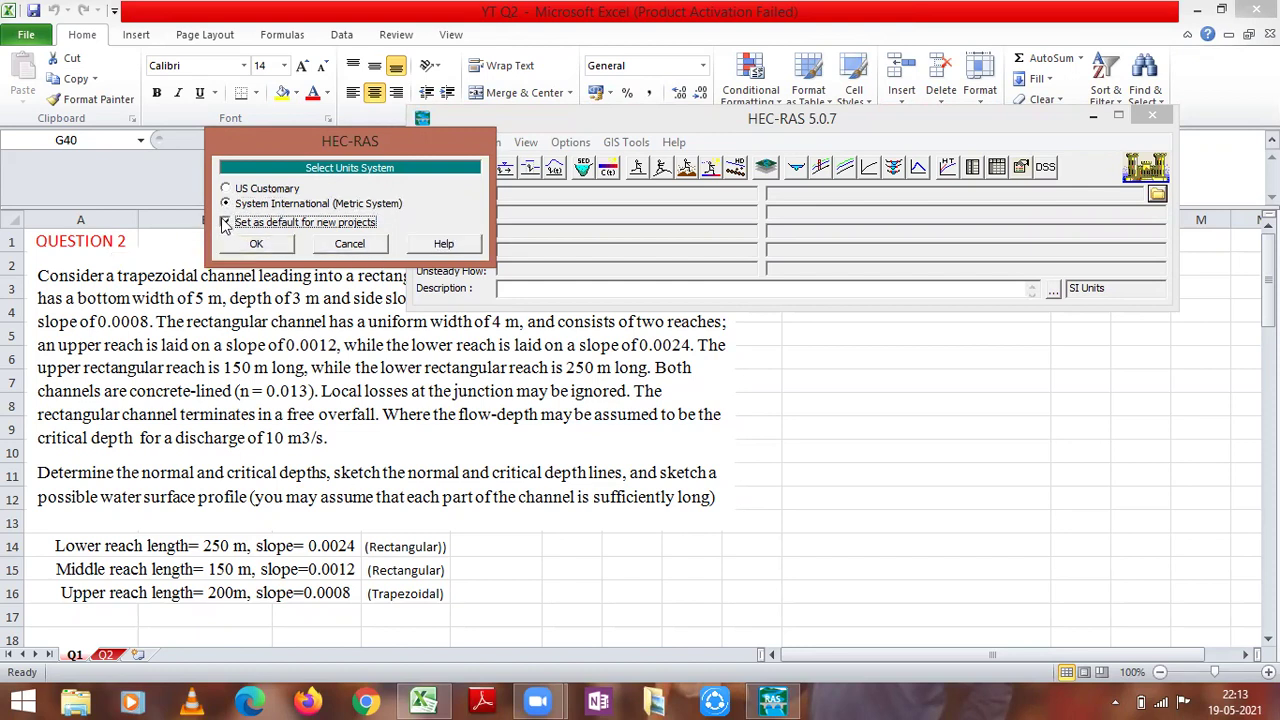
pyautogui.click(264, 246)
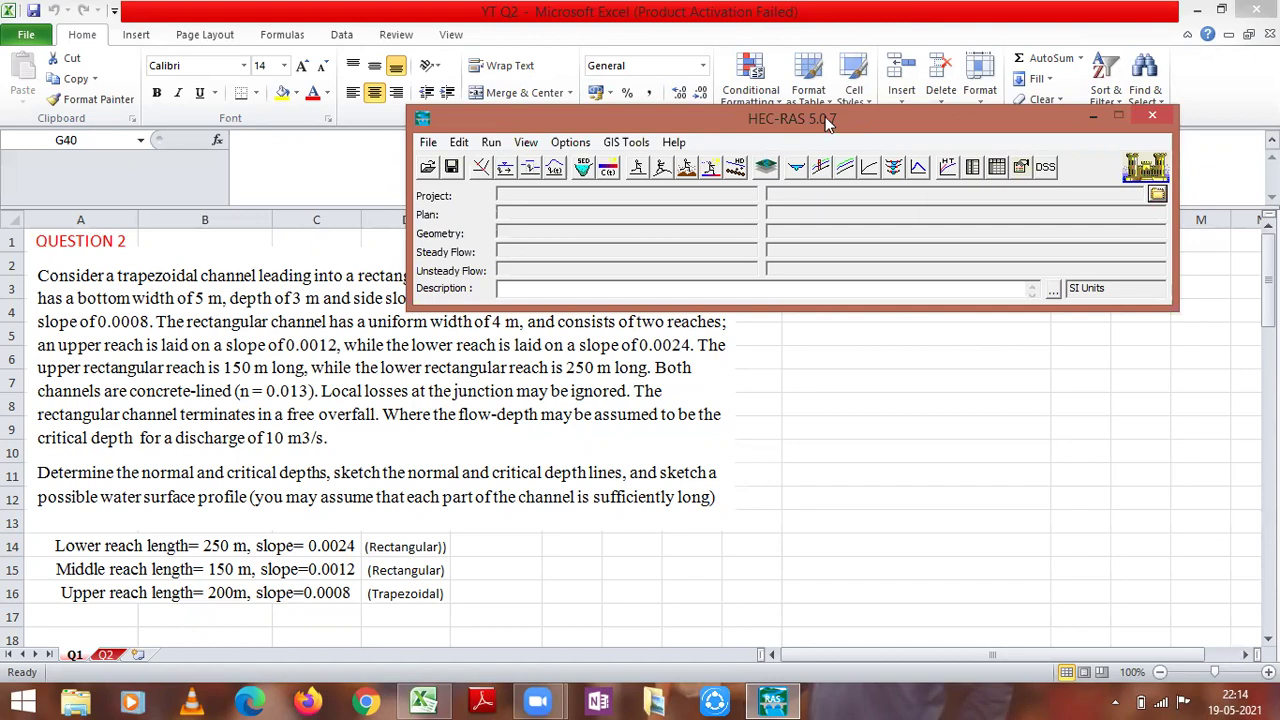
# Step: Create a new project titled PENNA with the file name PENNA.prj in the Documents folder
pyautogui.moveTo(758, 124); pyautogui.dragTo(750, 120)
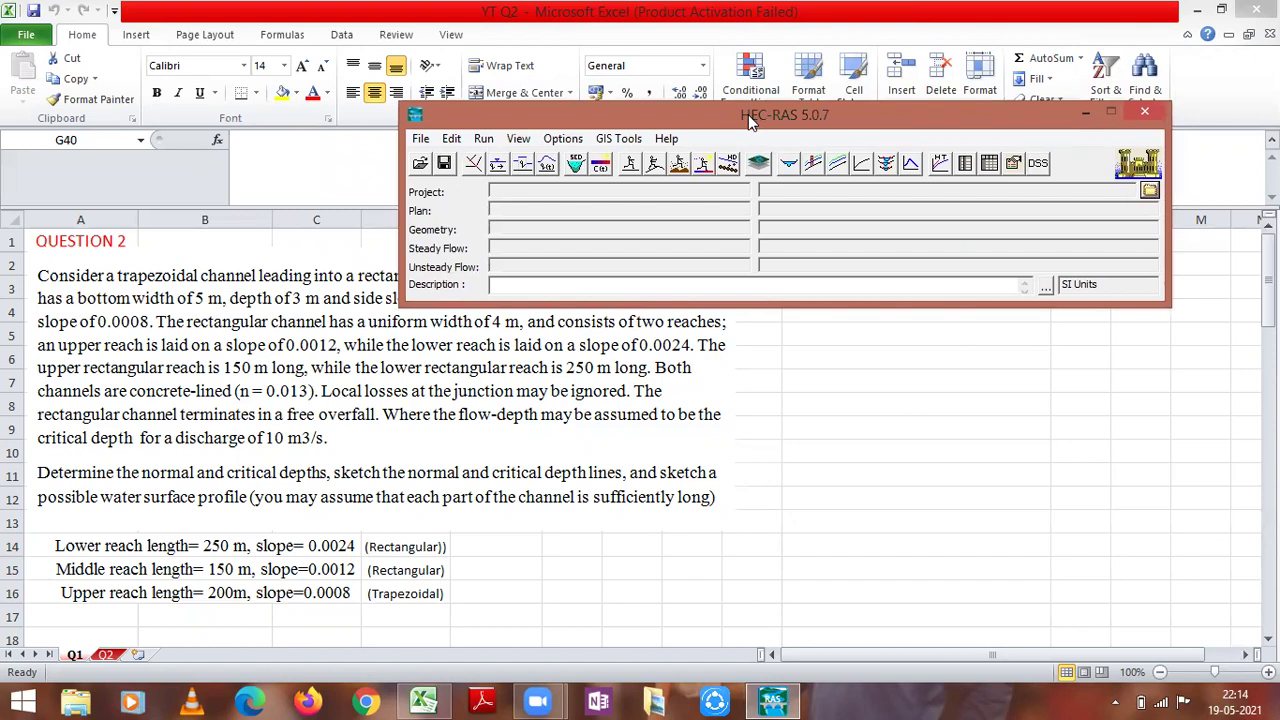
pyautogui.click(422, 146)
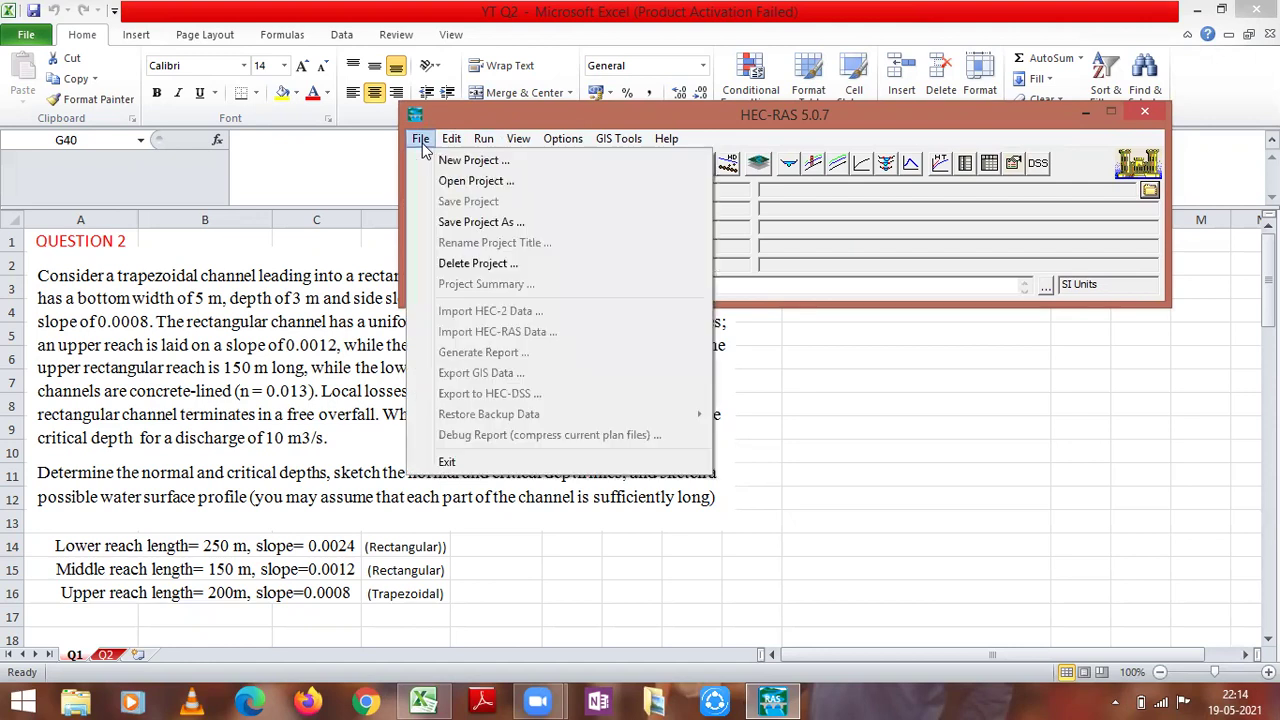
pyautogui.click(435, 162)
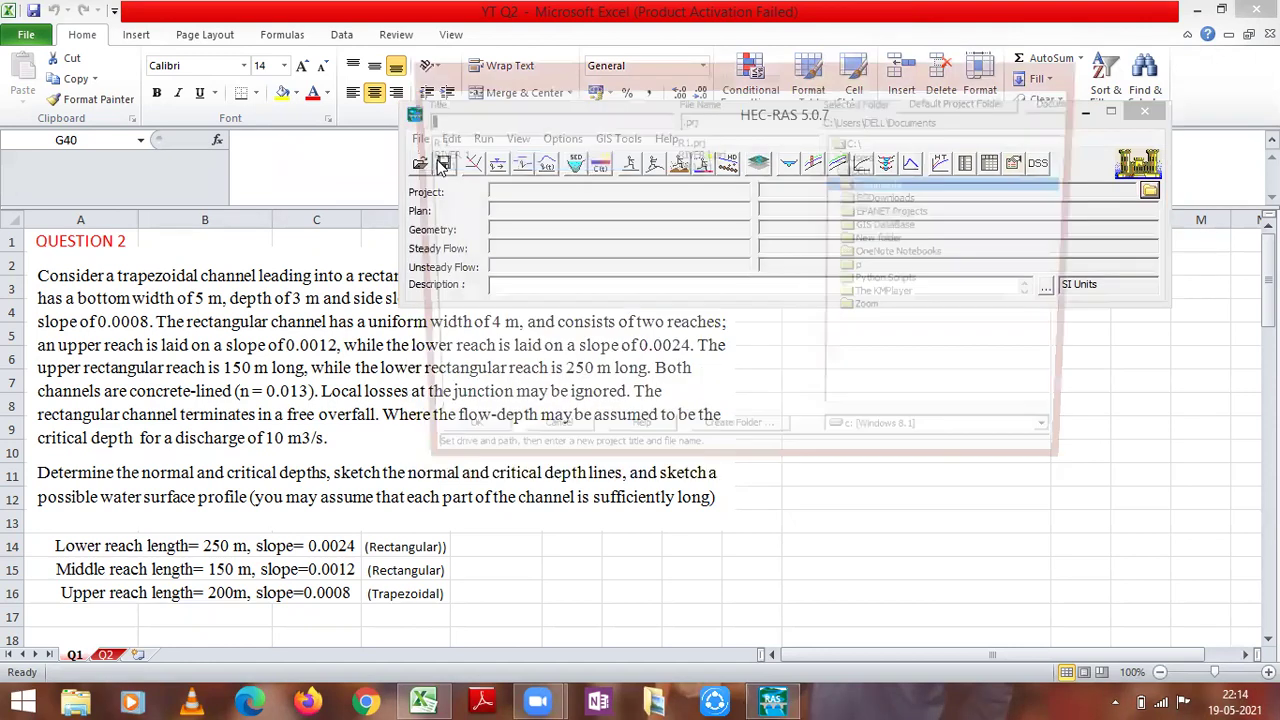
pyautogui.click(588, 122)
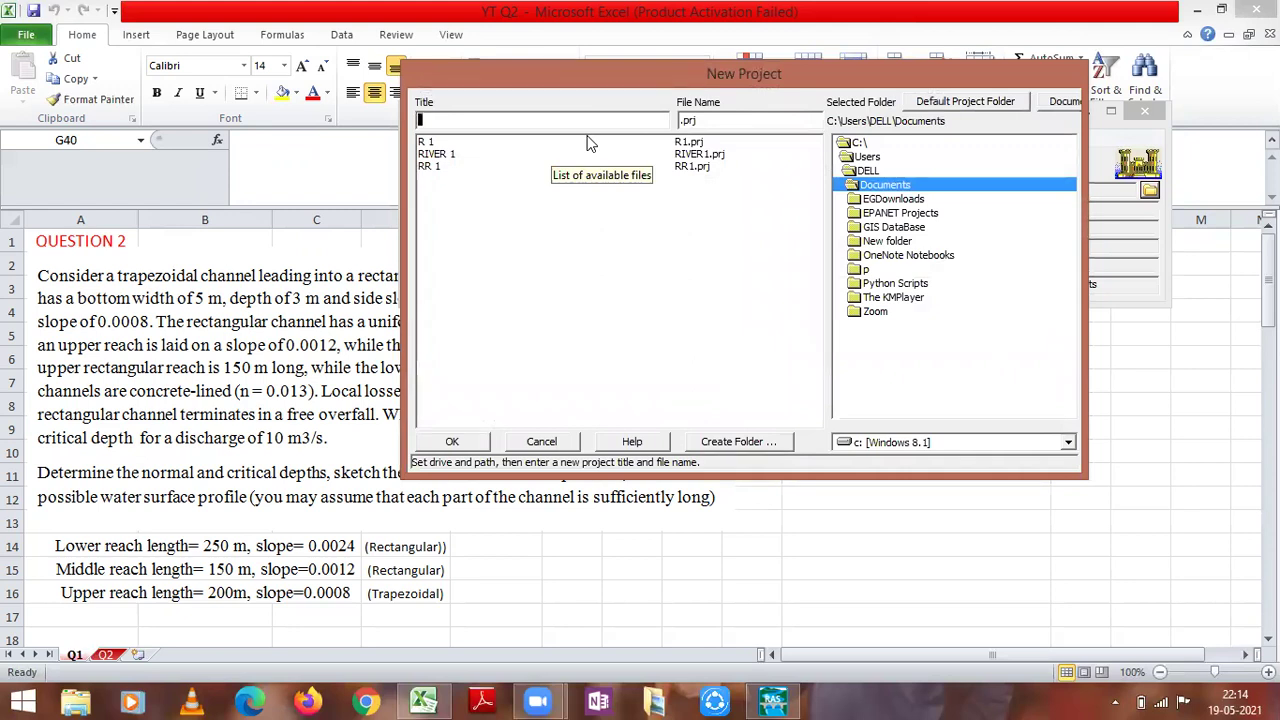
pyautogui.write('PENN')
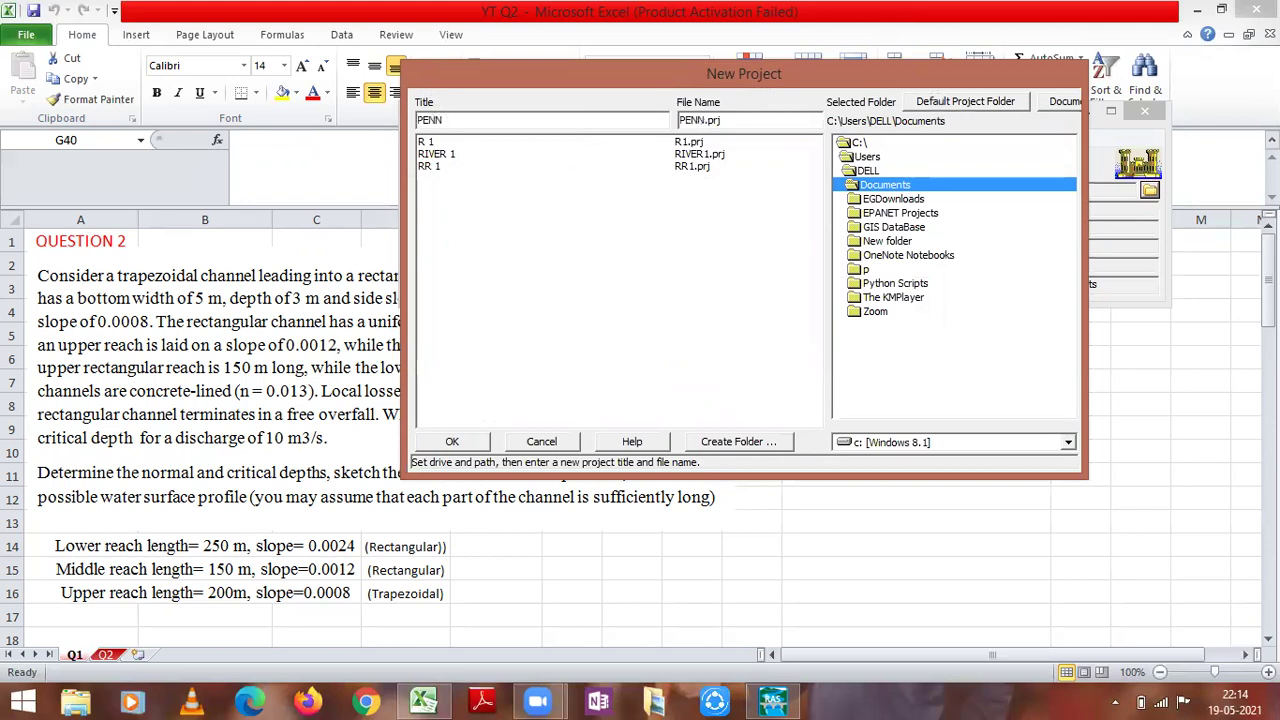
pyautogui.write('A')
pyautogui.click(455, 442)
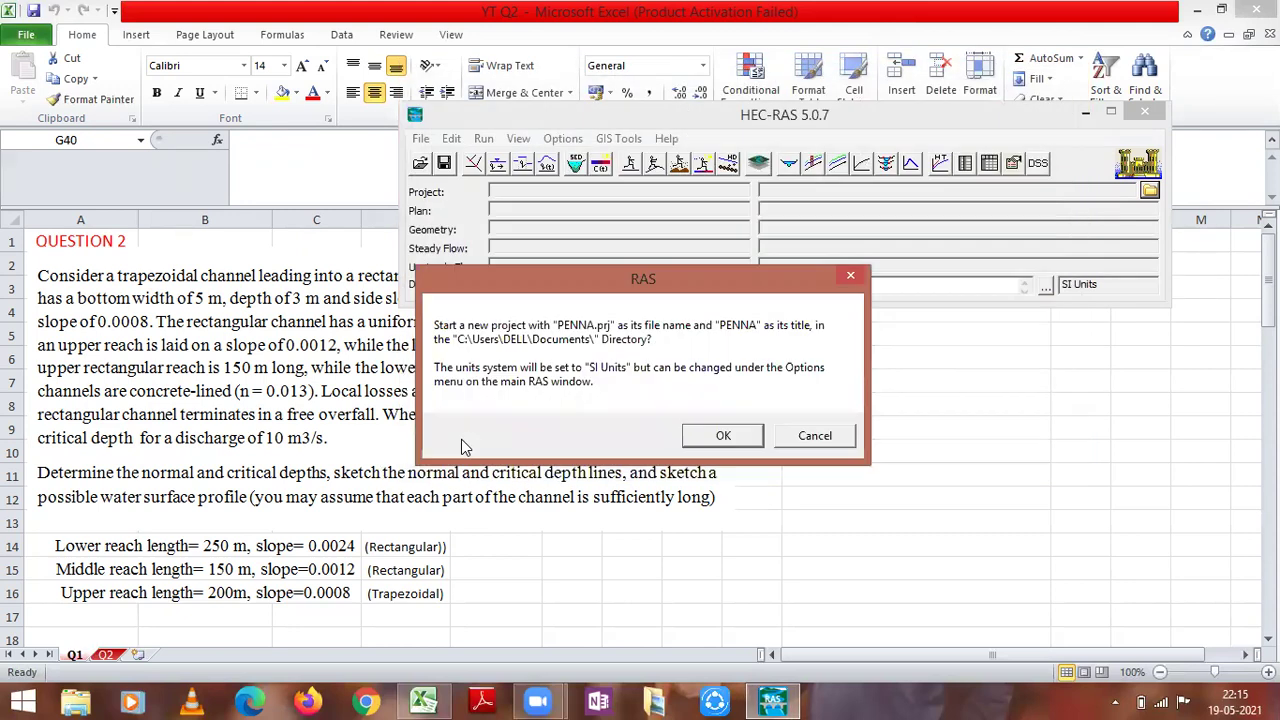
pyautogui.click(720, 433)
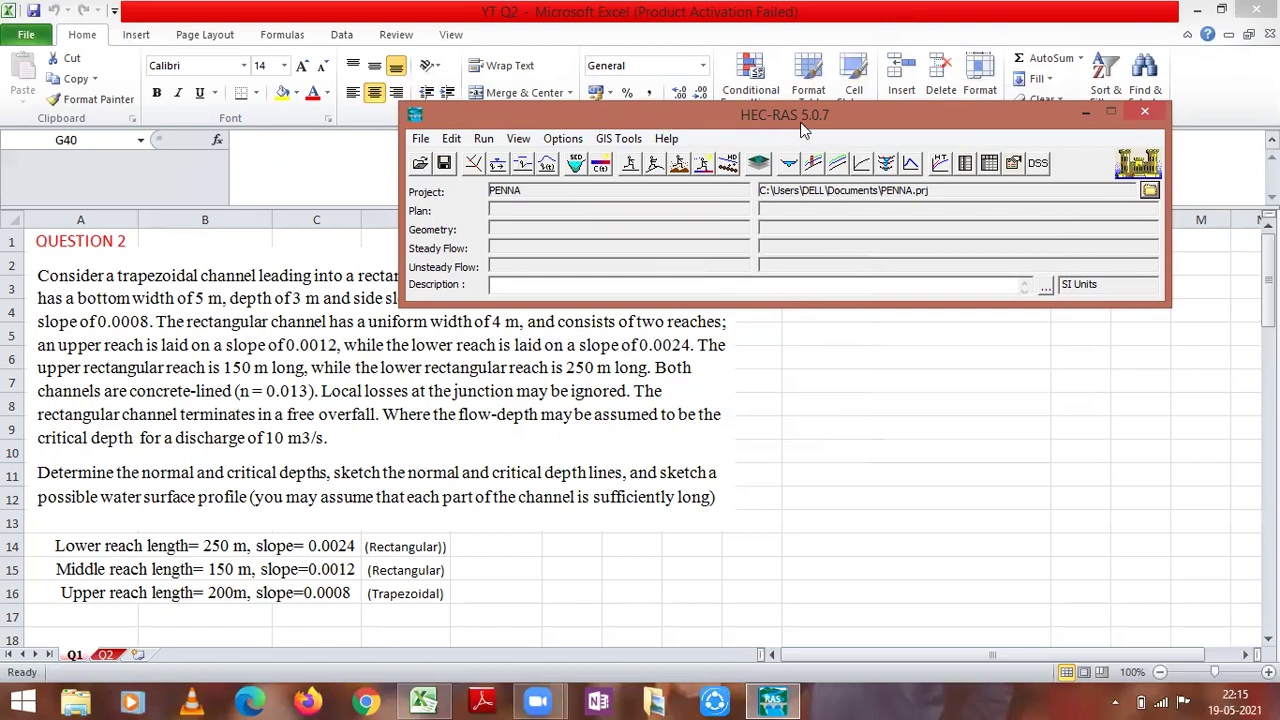
# Step: Open the project's Geometric Data editor and maximize it
pyautogui.click(453, 141)
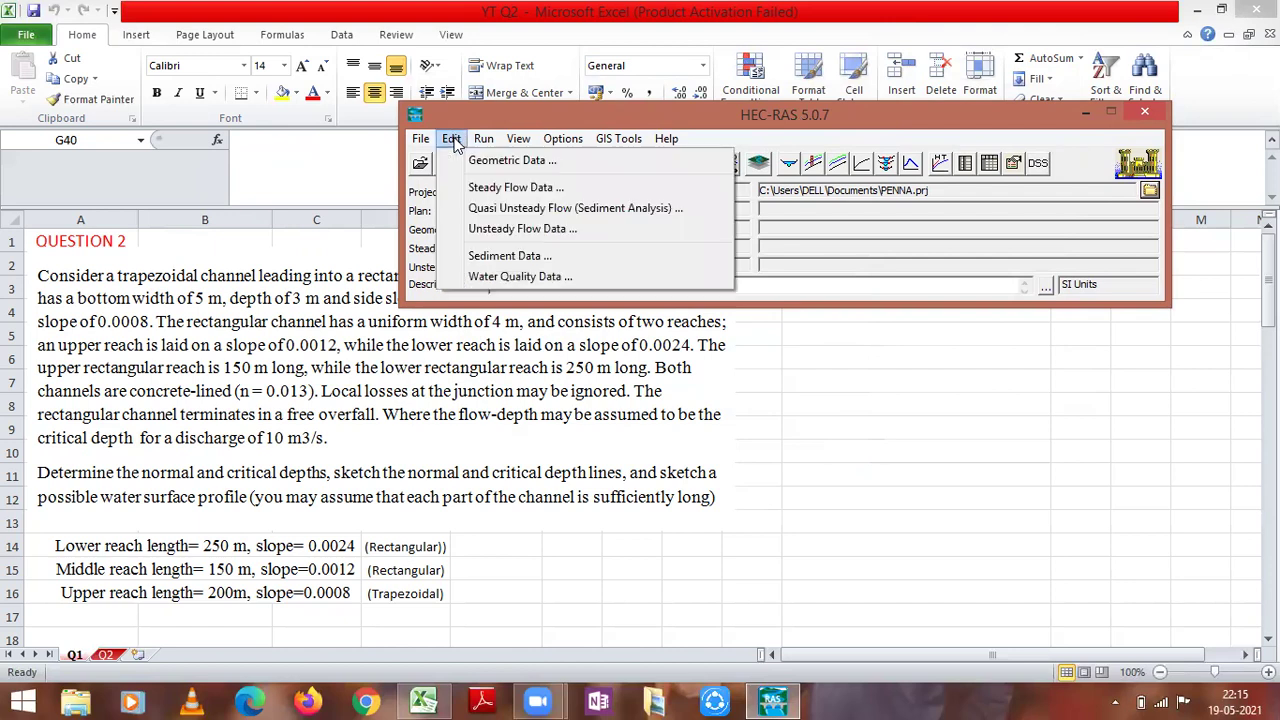
pyautogui.click(491, 172)
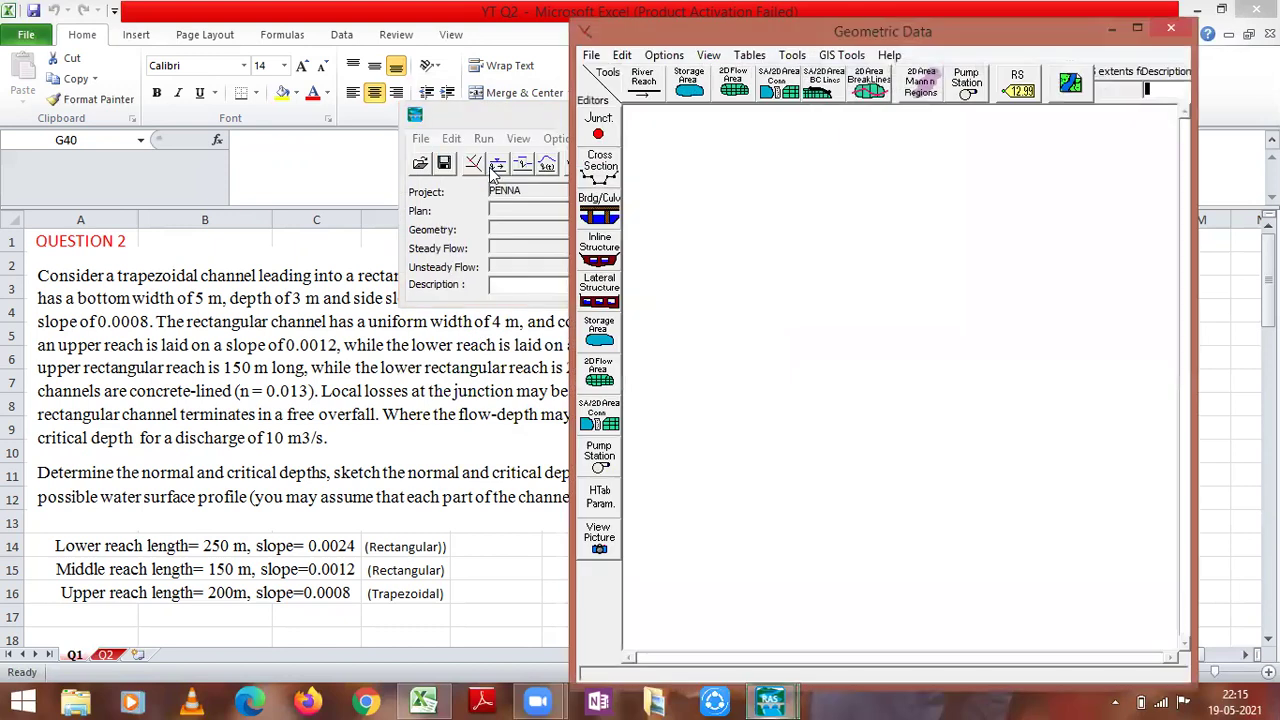
pyautogui.click(1137, 28)
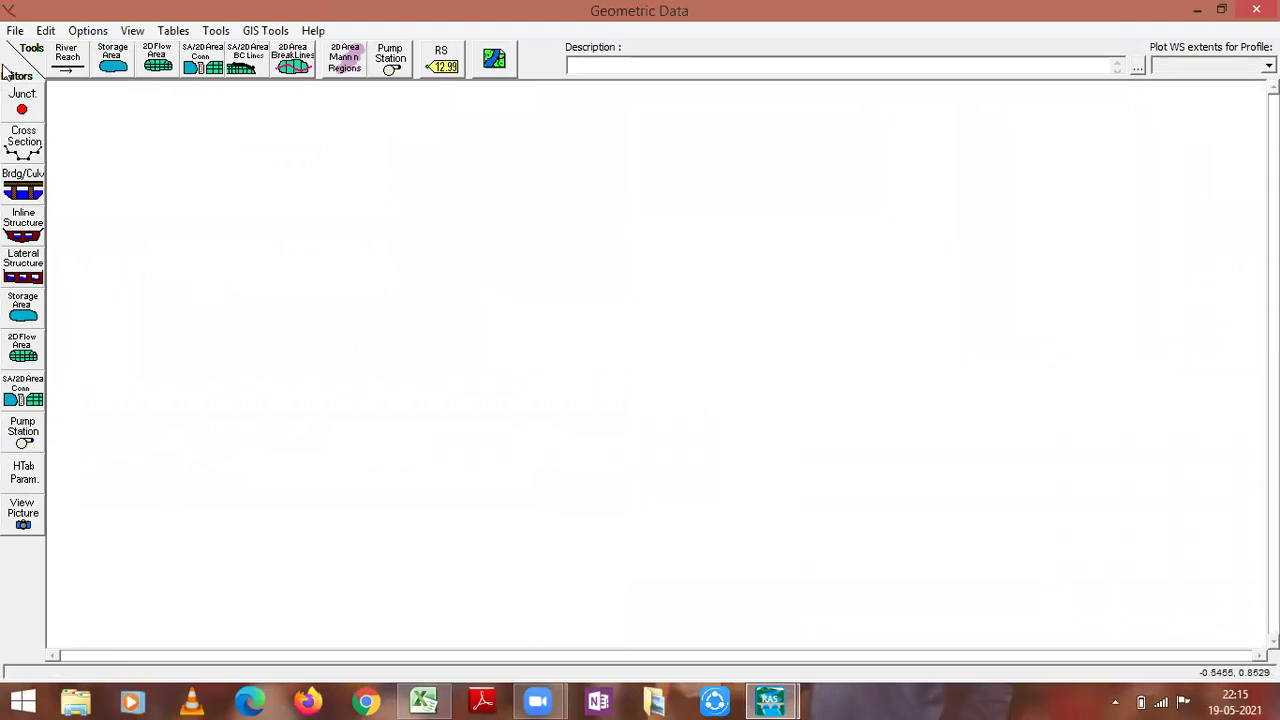
# Step: Draw a straight river reach about 1.60 long, running diagonally from upper left to lower right, with river RR1 and reach 1_4
pyautogui.click(54, 63)
pyautogui.click(202, 192)
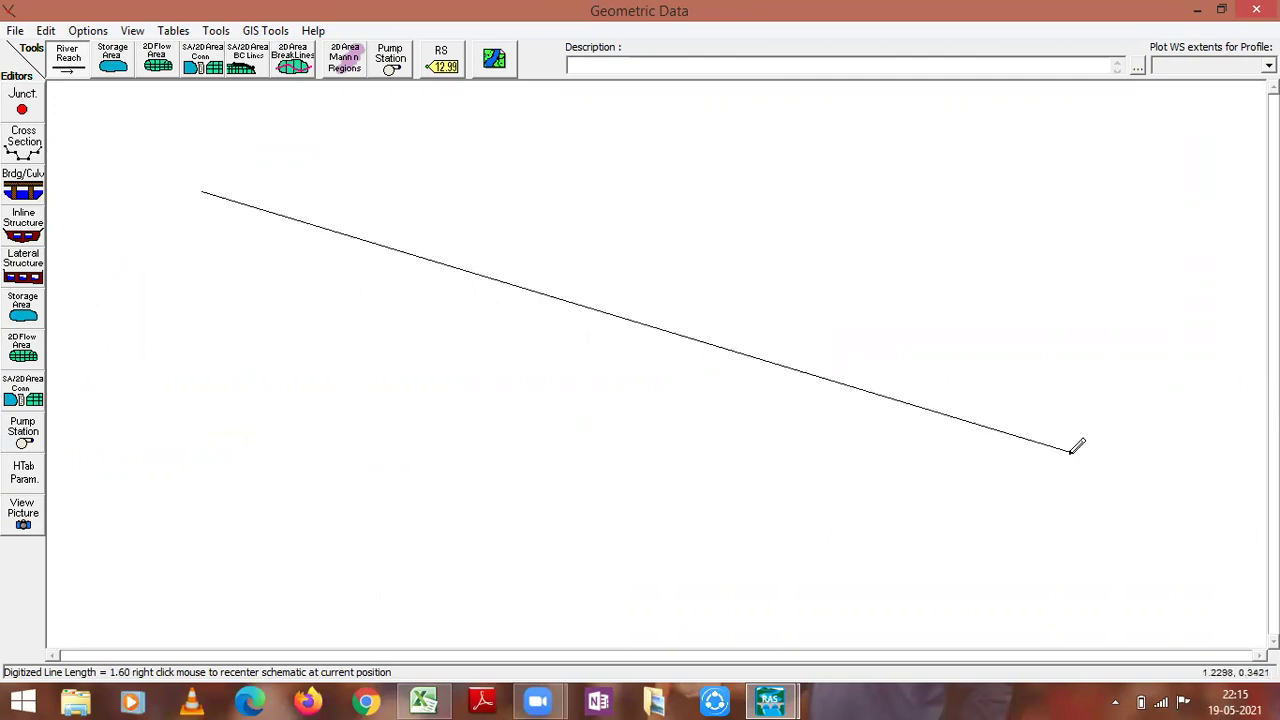
pyautogui.doubleClick(1071, 452)
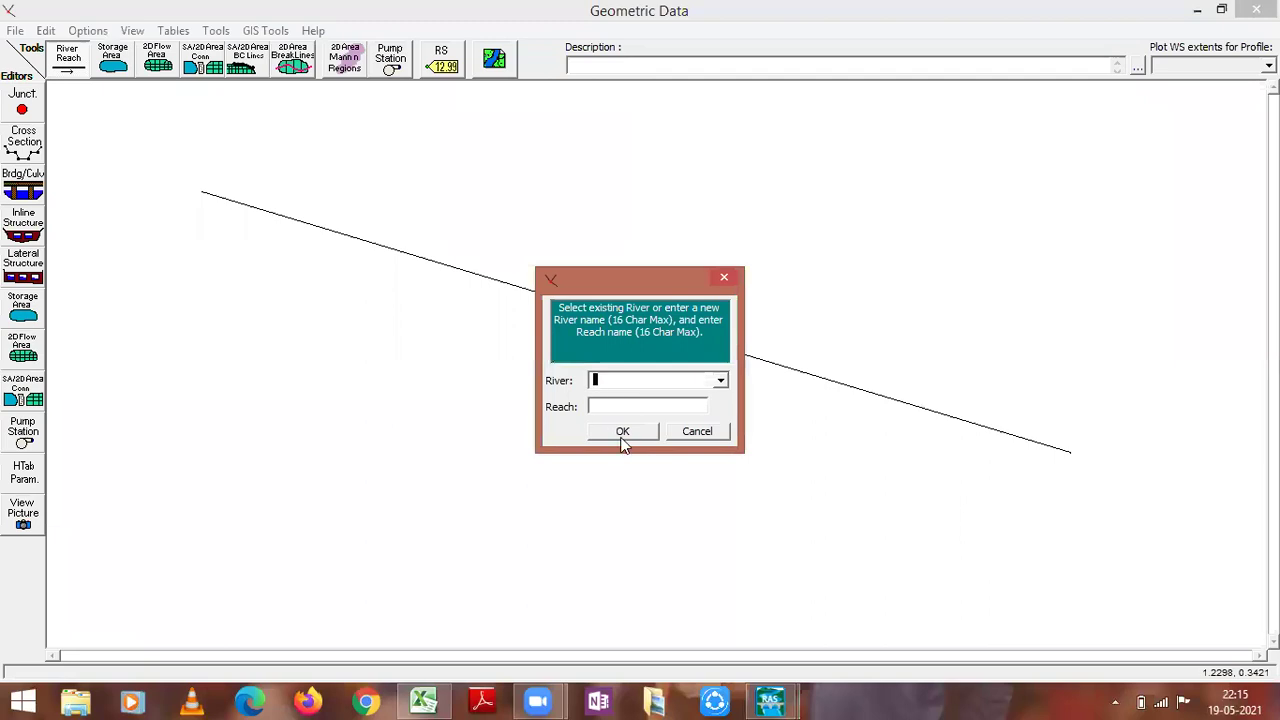
pyautogui.write('RR1')
pyautogui.click(643, 406)
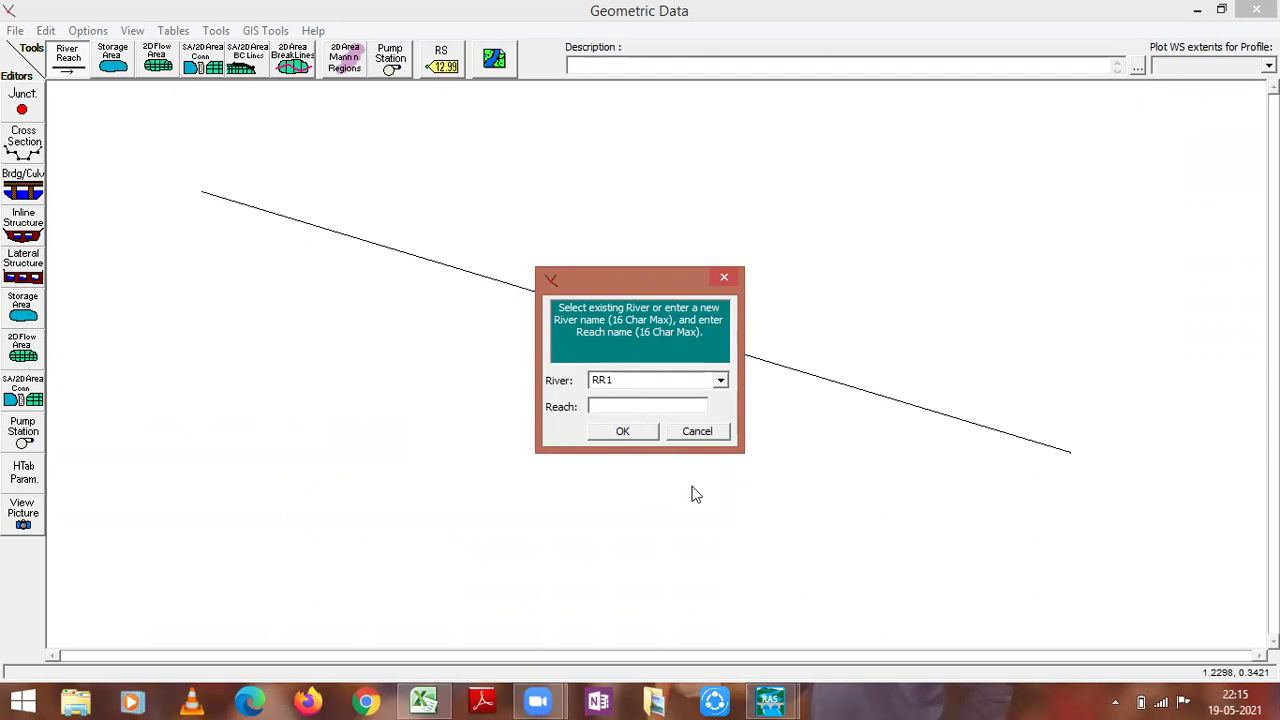
pyautogui.write('1_4')
pyautogui.click(640, 434)
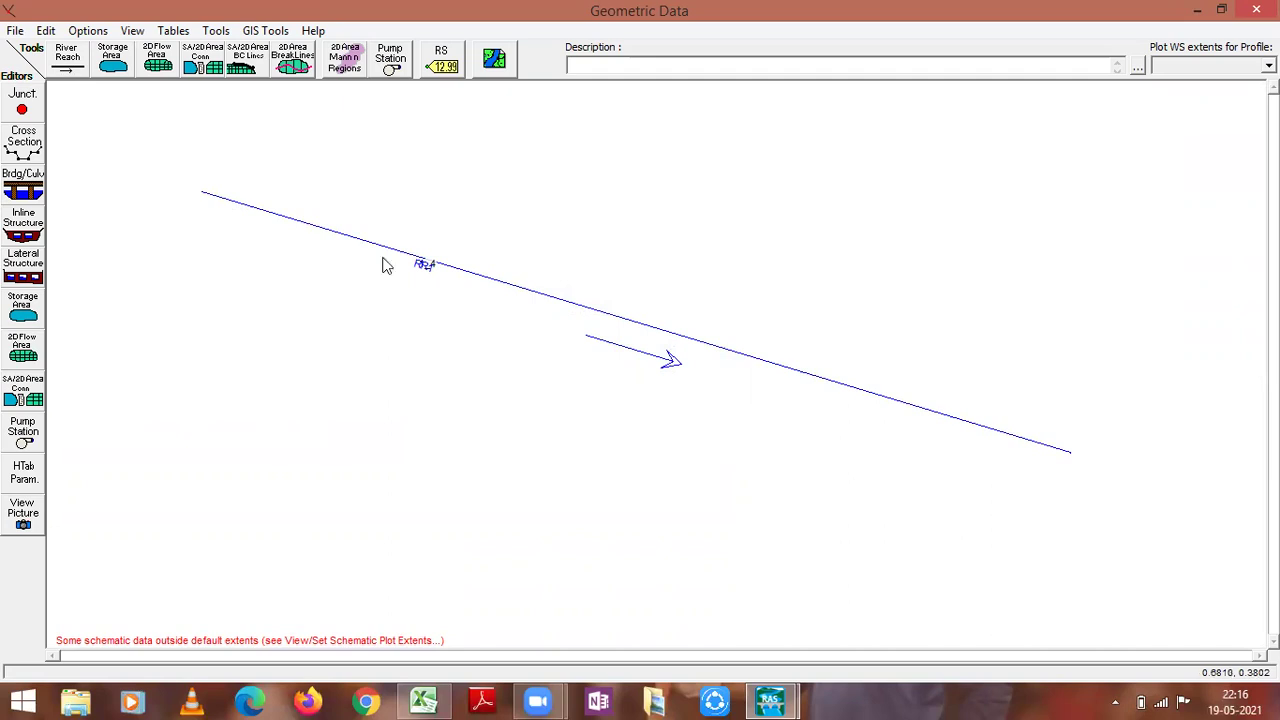
# Step: Open the Cross Section Data editor for river RR1, reach 1_4, and maximize it
pyautogui.click(24, 146)
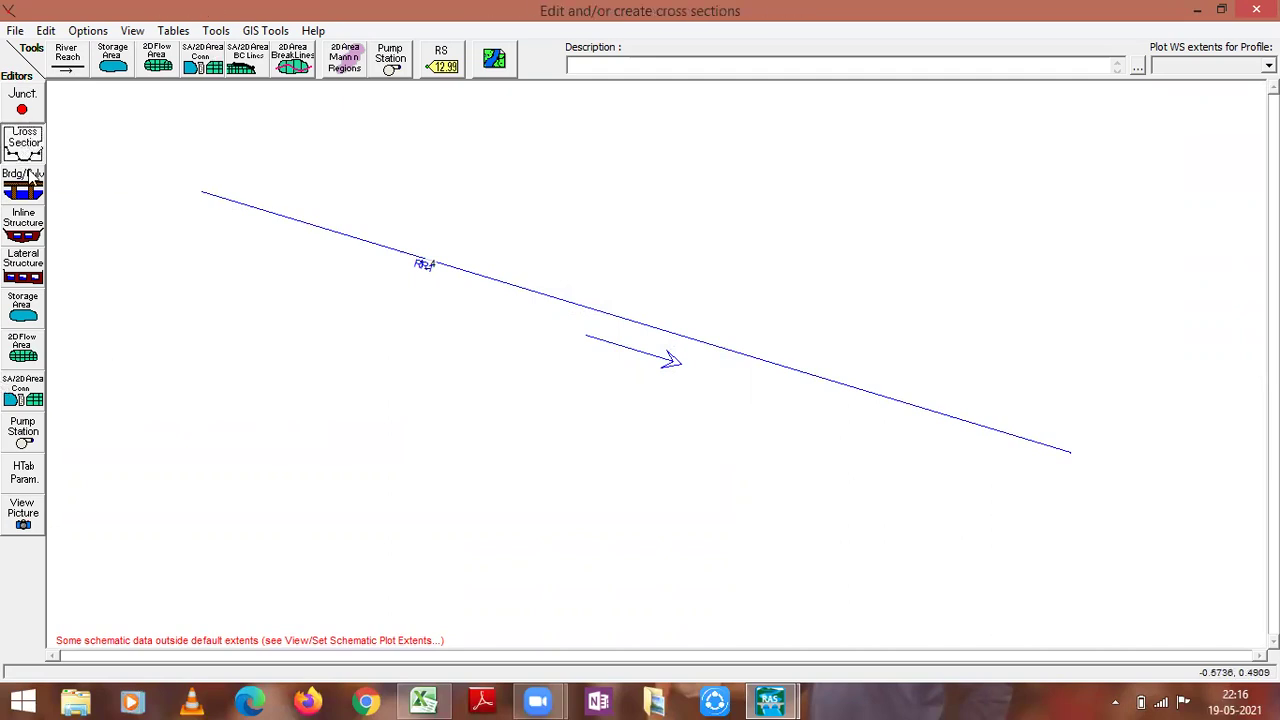
pyautogui.click(24, 146)
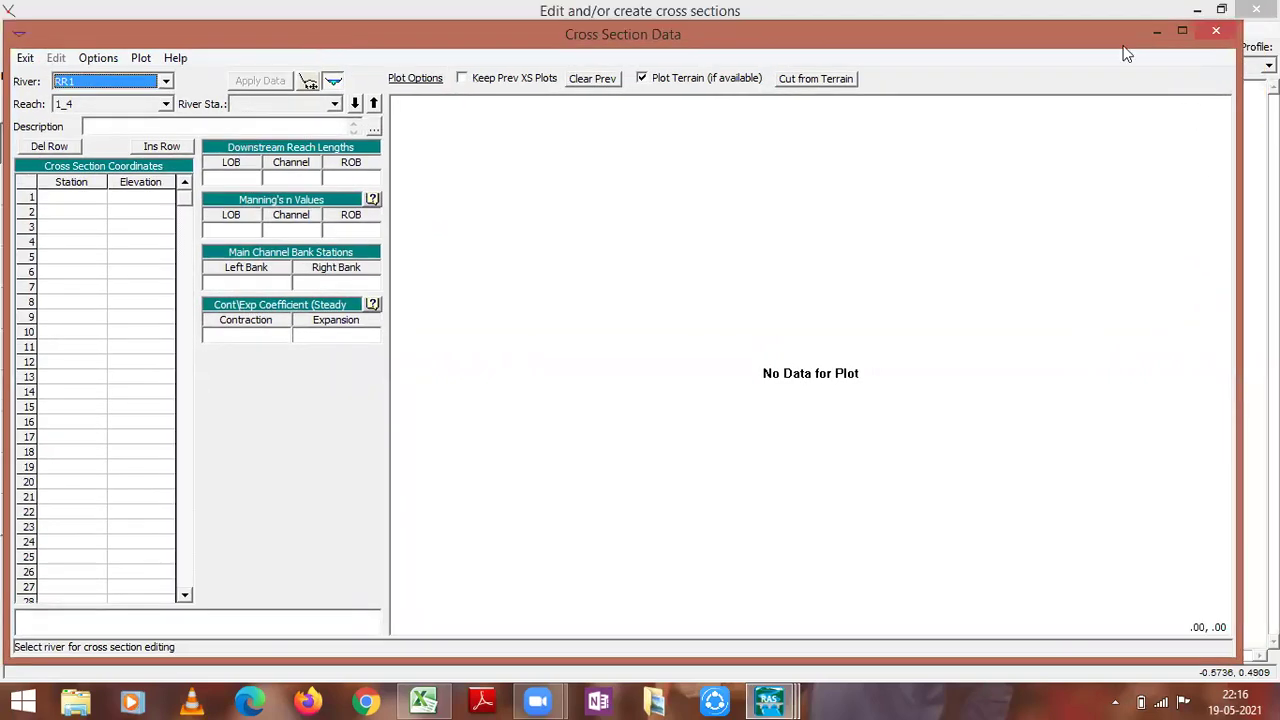
pyautogui.click(1182, 31)
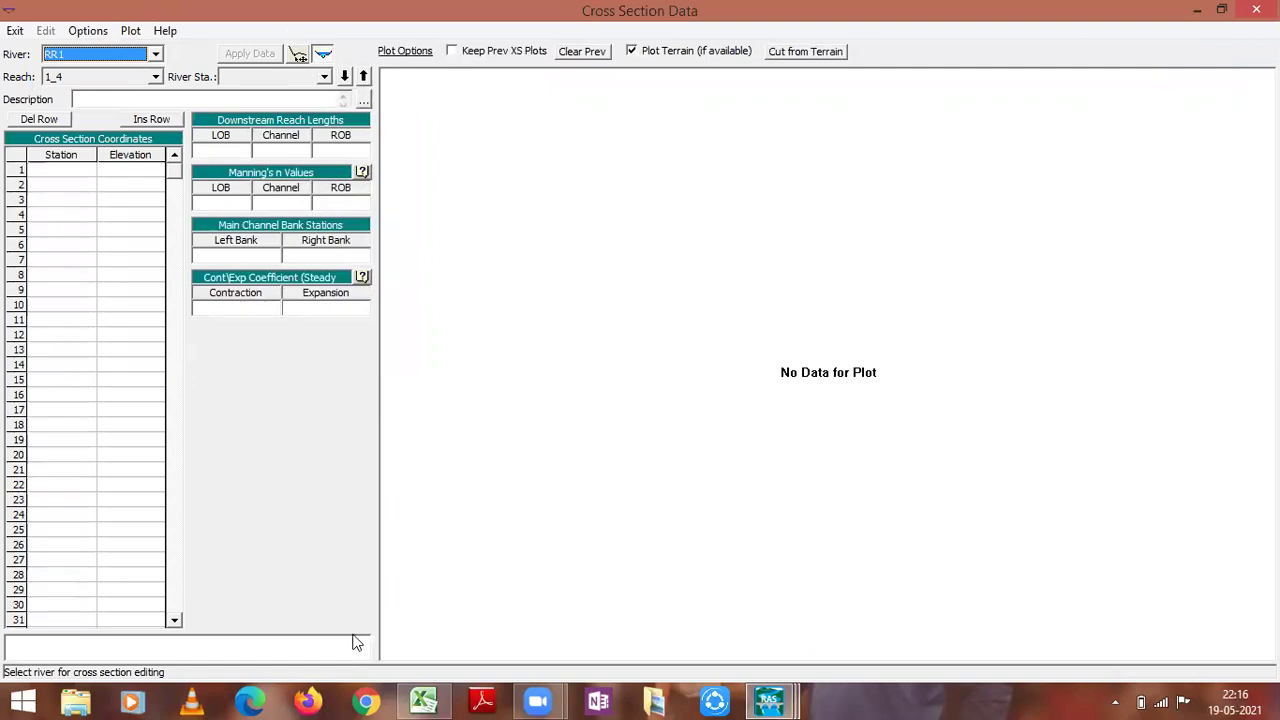
# Step: Check the reach lengths and slopes in the Excel workbook and add a cross section at river station 1 in HEC-RAS
pyautogui.click(426, 700)
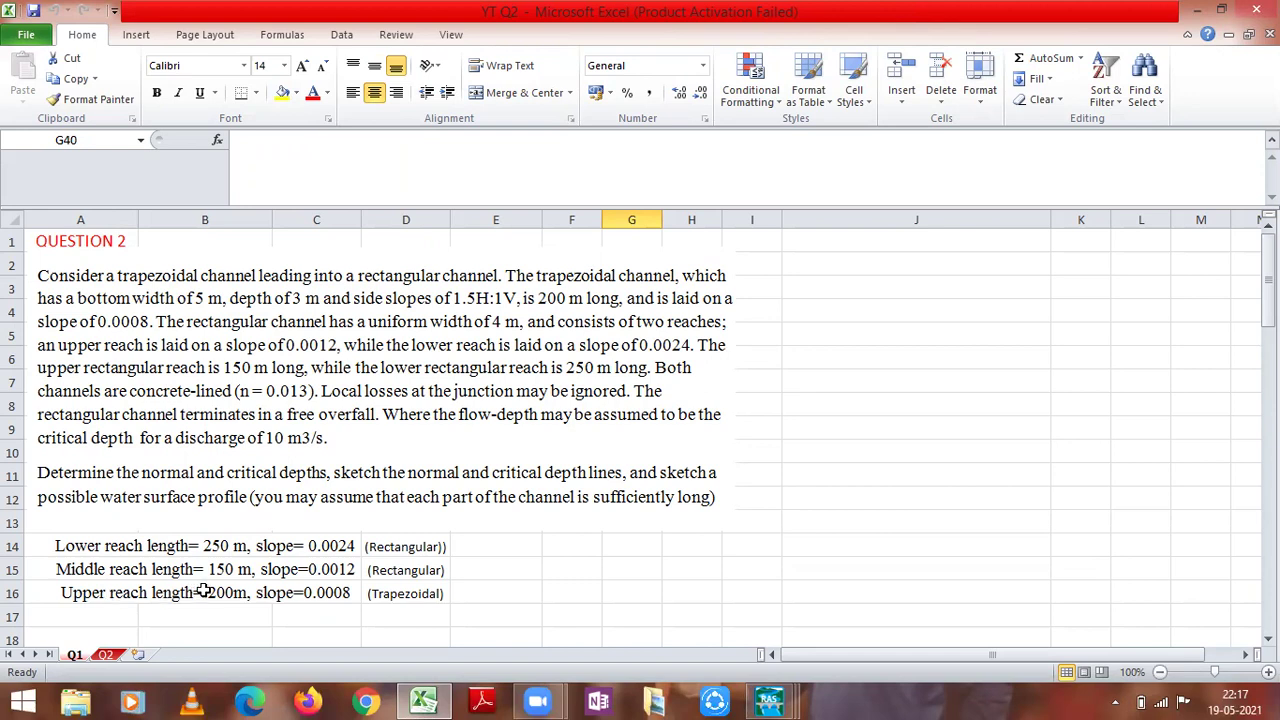
pyautogui.moveTo(770, 700)
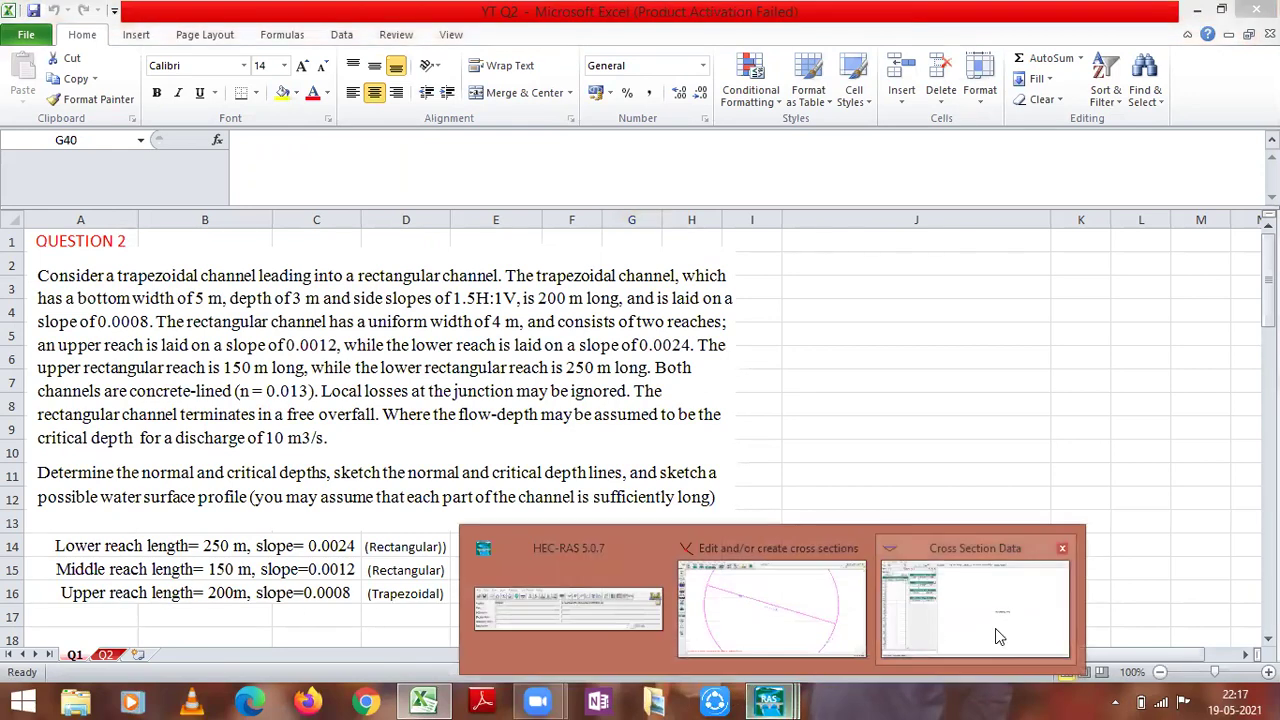
pyautogui.click(958, 589)
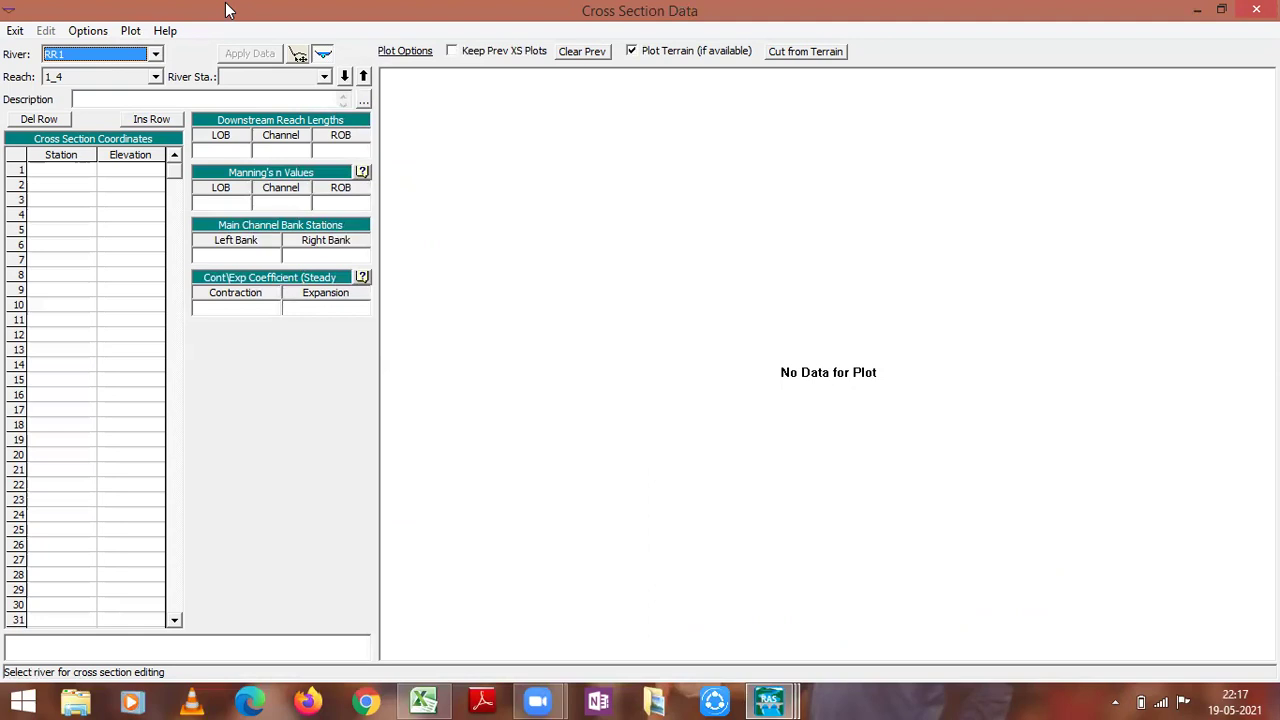
pyautogui.click(102, 34)
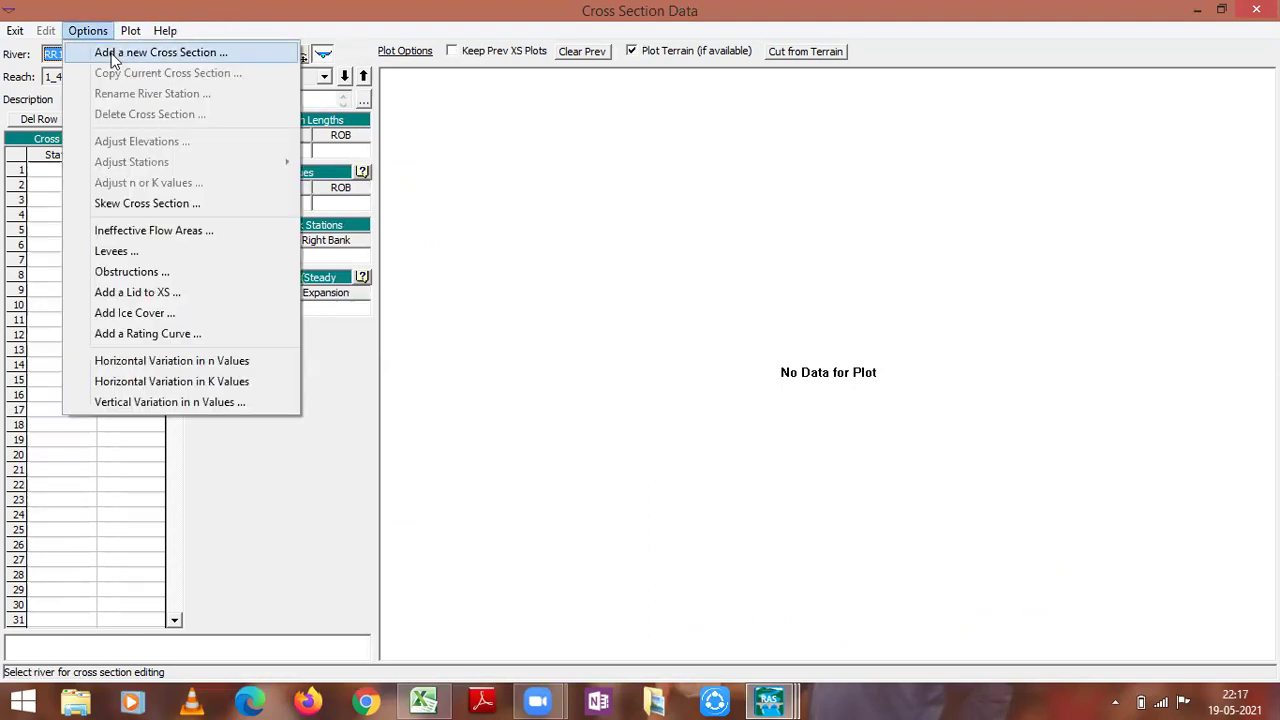
pyautogui.click(114, 54)
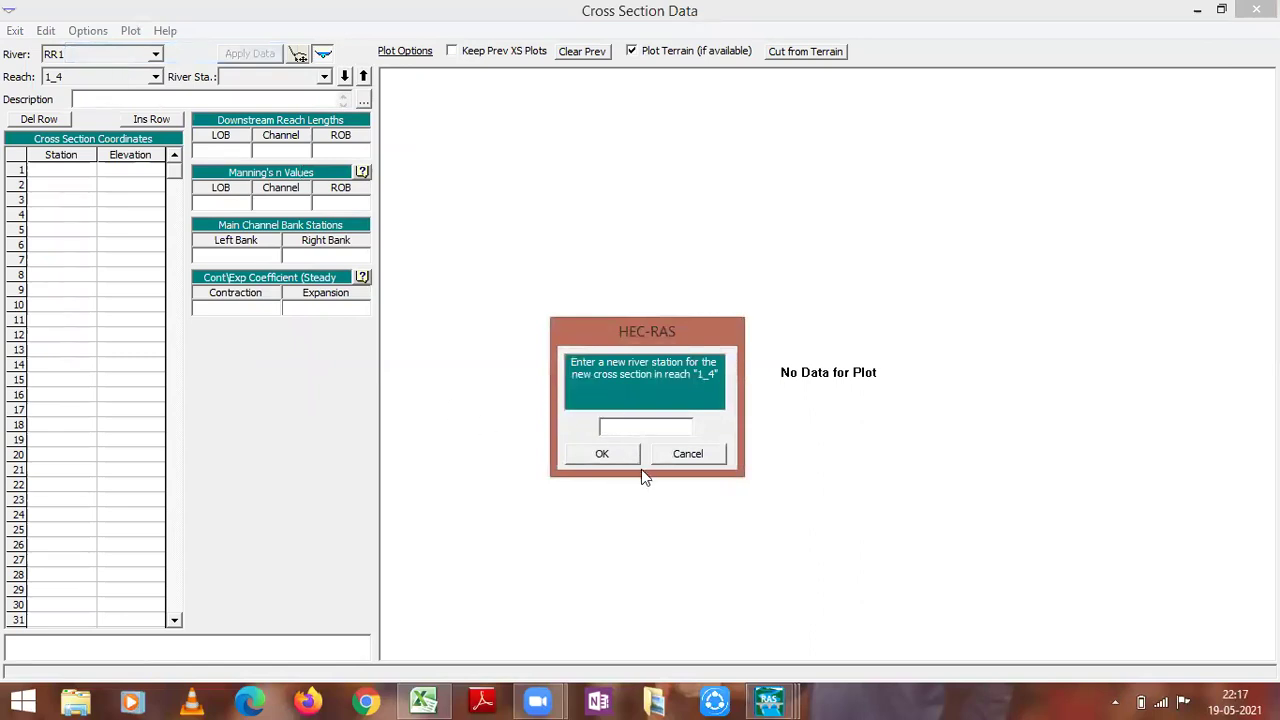
pyautogui.write('1')
pyautogui.click(600, 456)
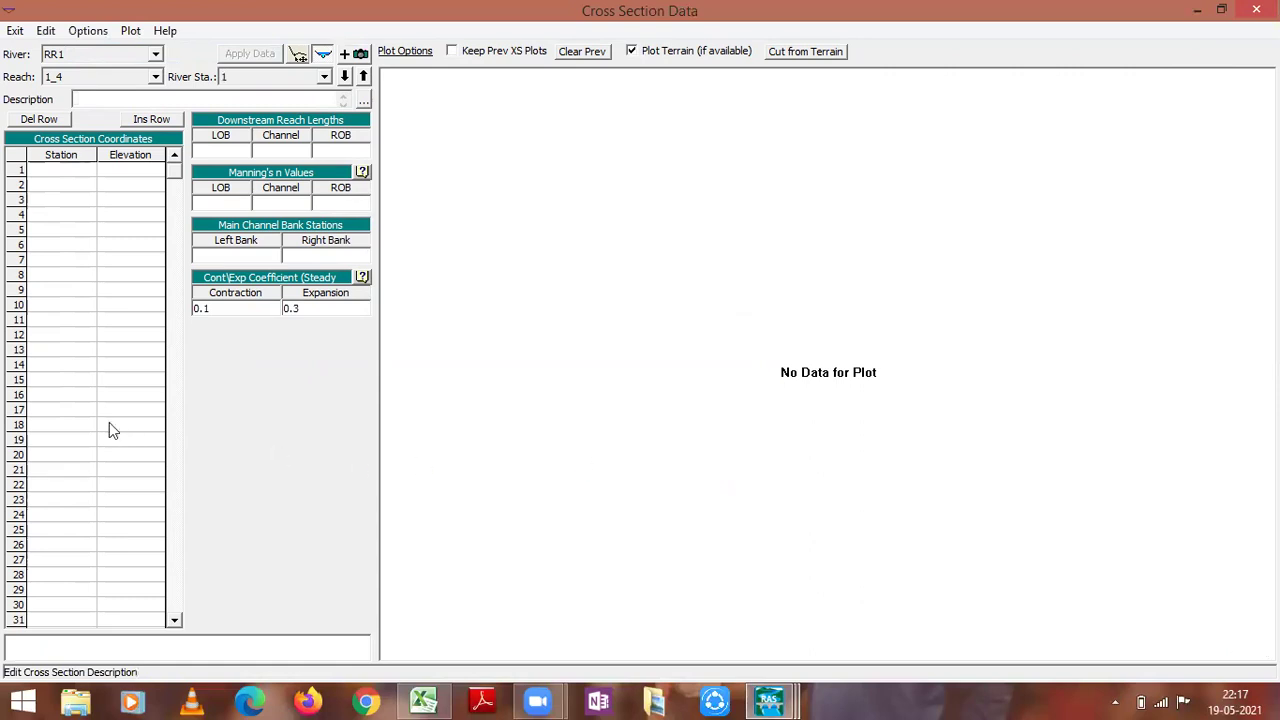
# Step: Switch to the Excel workbook and examine the Question 2 channel data and the corner coordinates tabulated for the stations
pyautogui.click(72, 171)
pyautogui.click(151, 173)
pyautogui.click(440, 700)
pyautogui.scroll(-4, 457, 578)
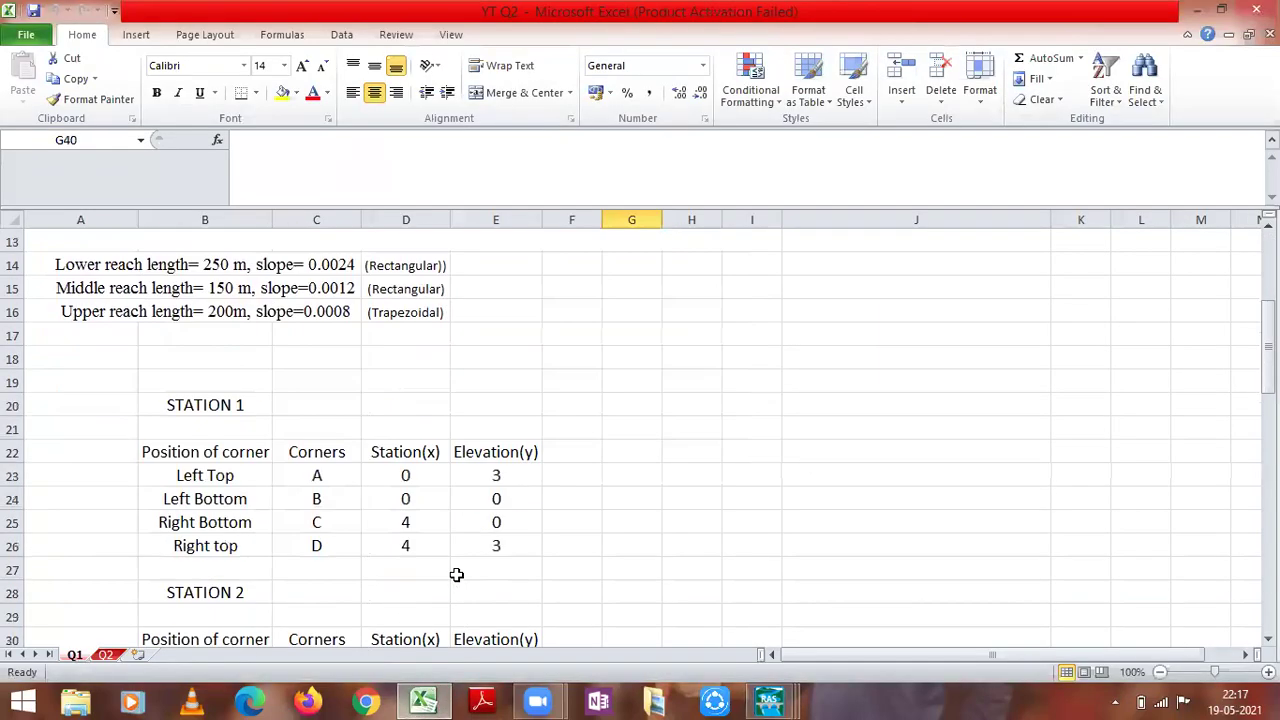
pyautogui.scroll(-1, 358, 512)
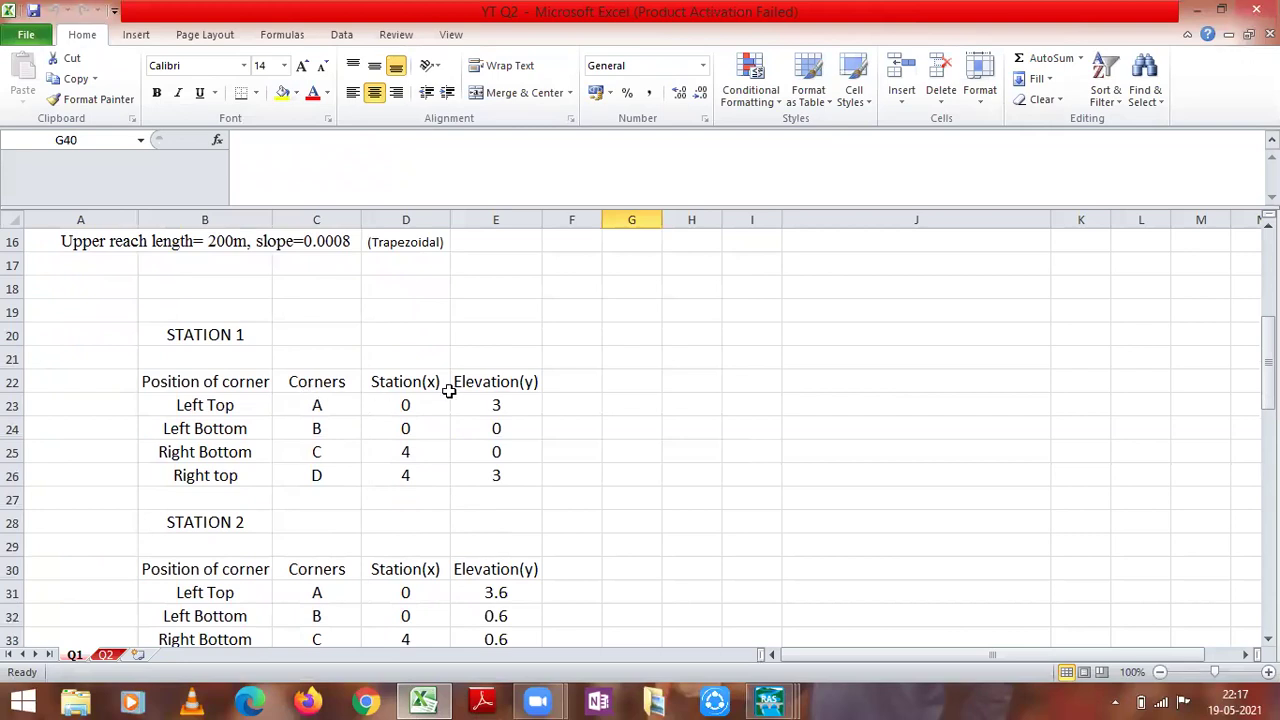
pyautogui.scroll(-3, 505, 383)
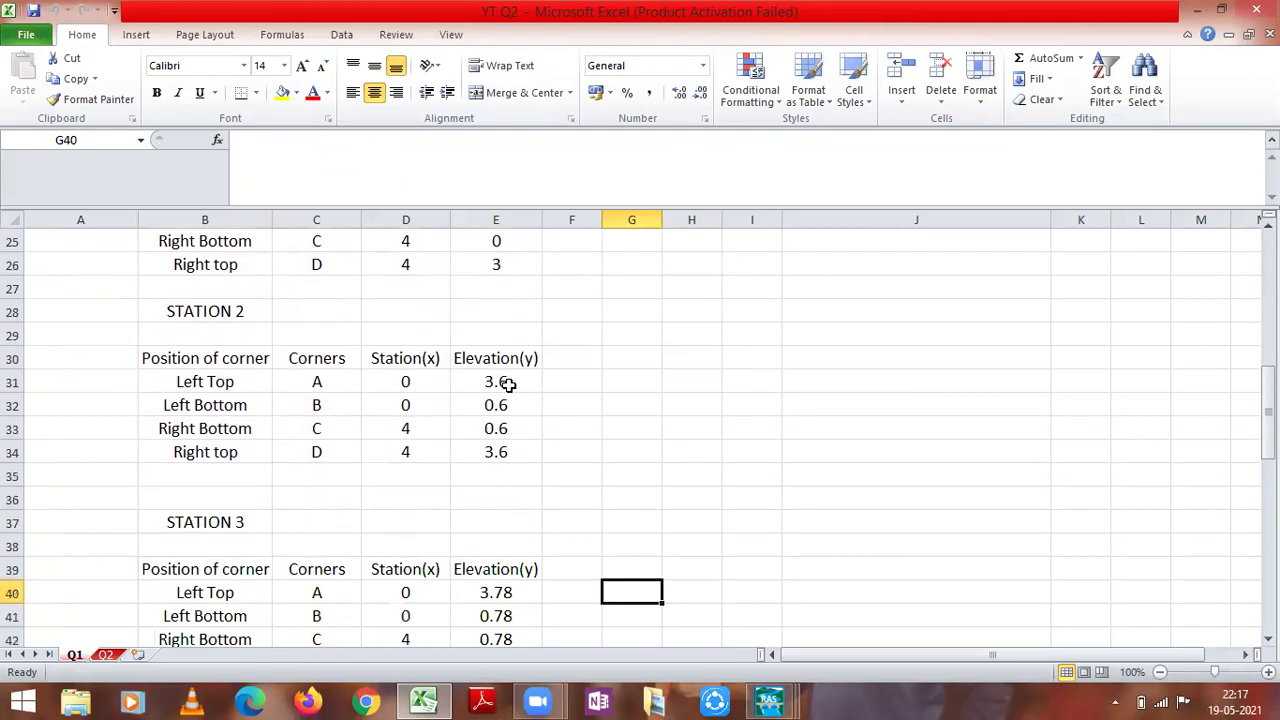
pyautogui.scroll(4, 508, 384)
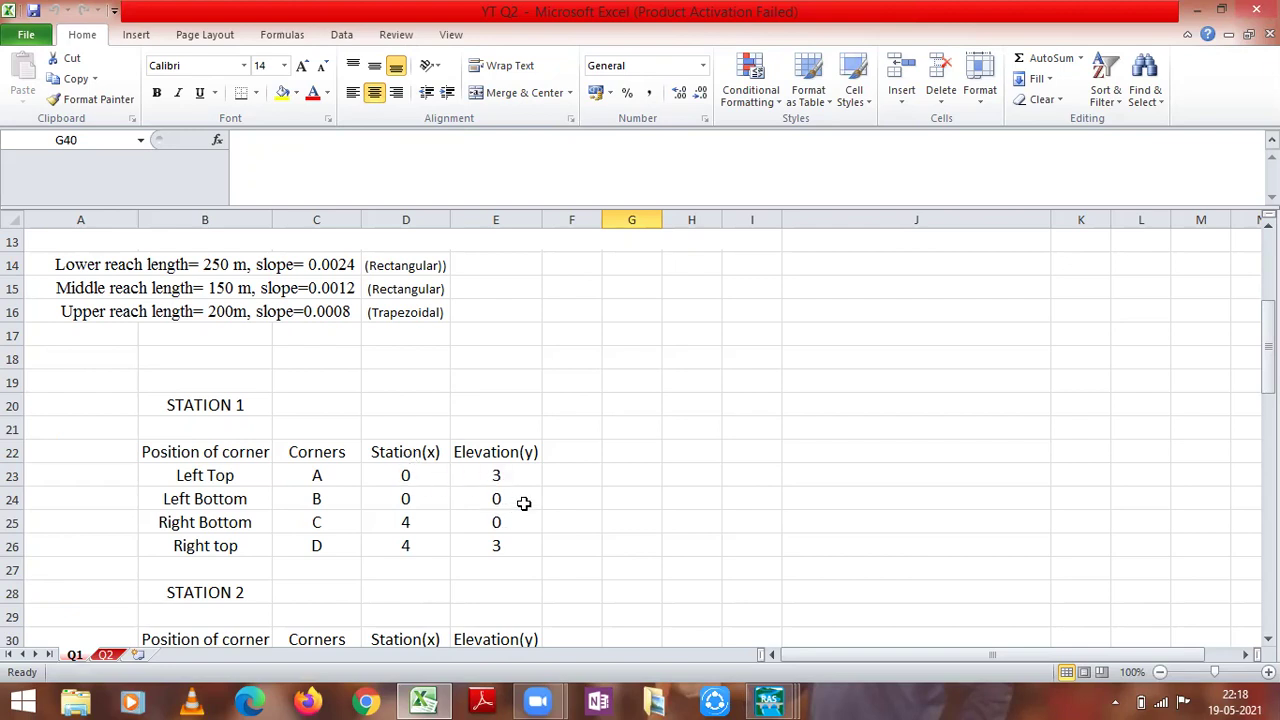
pyautogui.scroll(4, 556, 479)
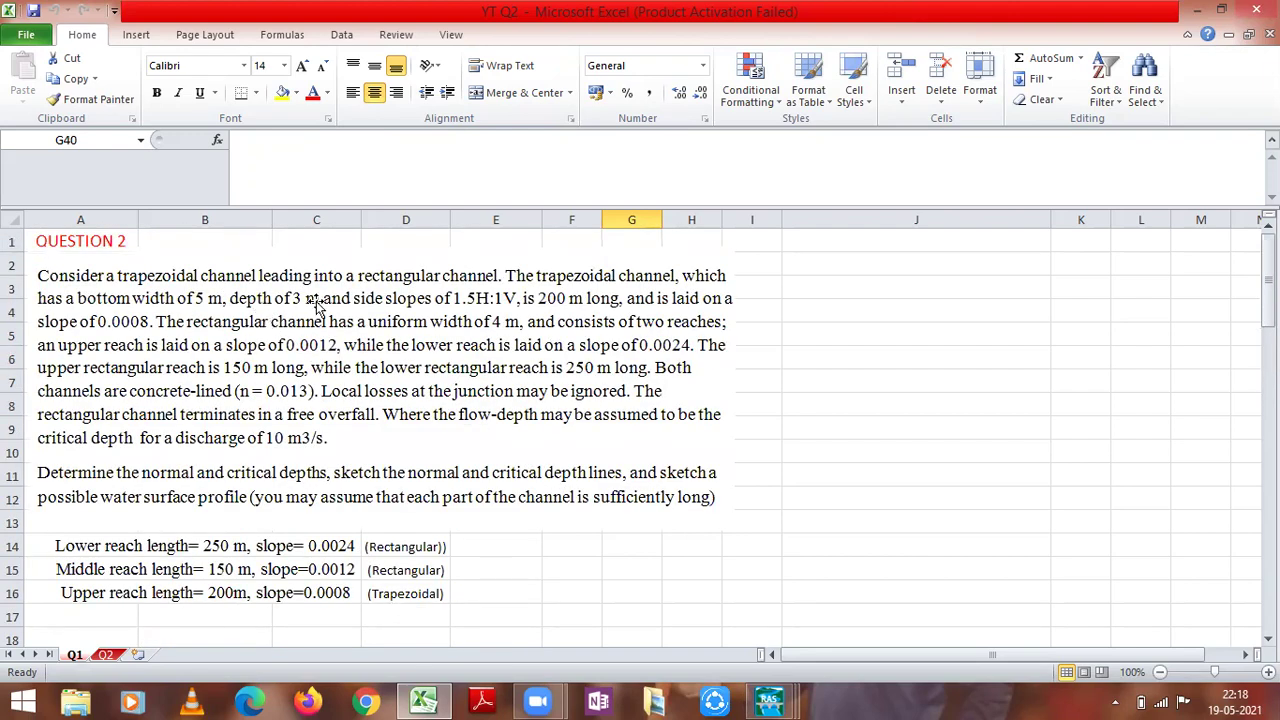
pyautogui.scroll(-6, 674, 397)
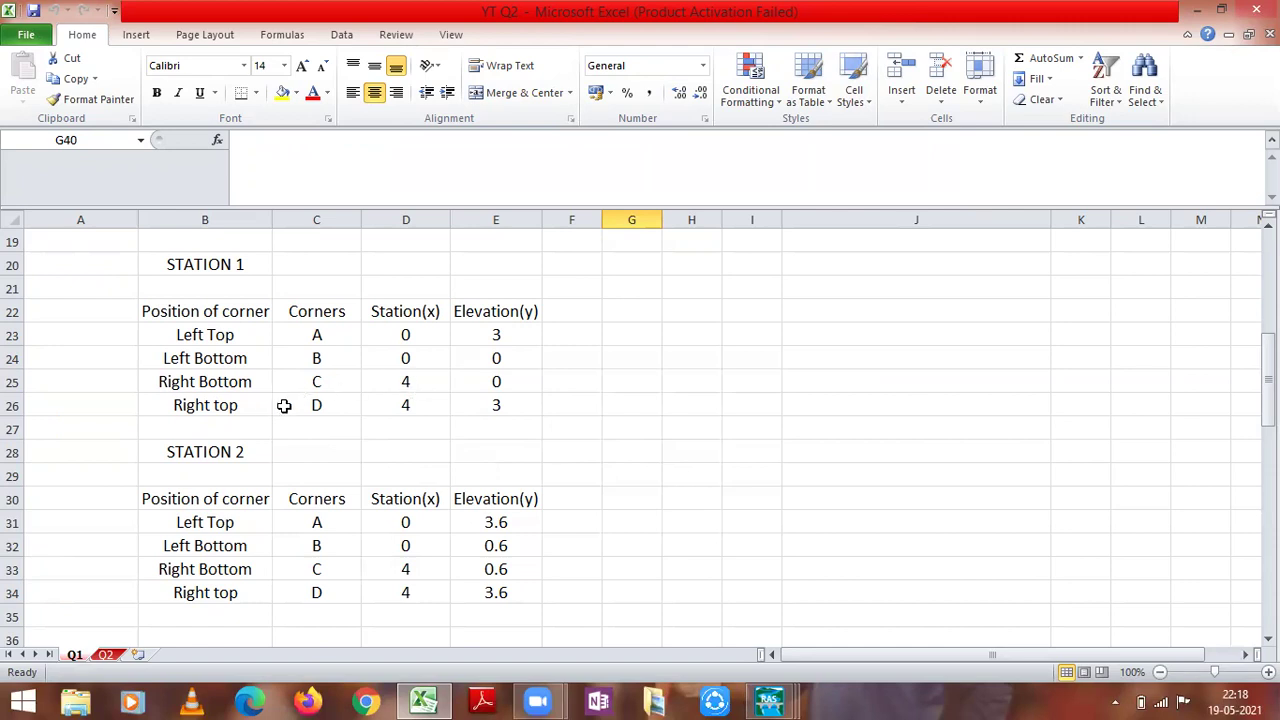
pyautogui.scroll(6, 305, 405)
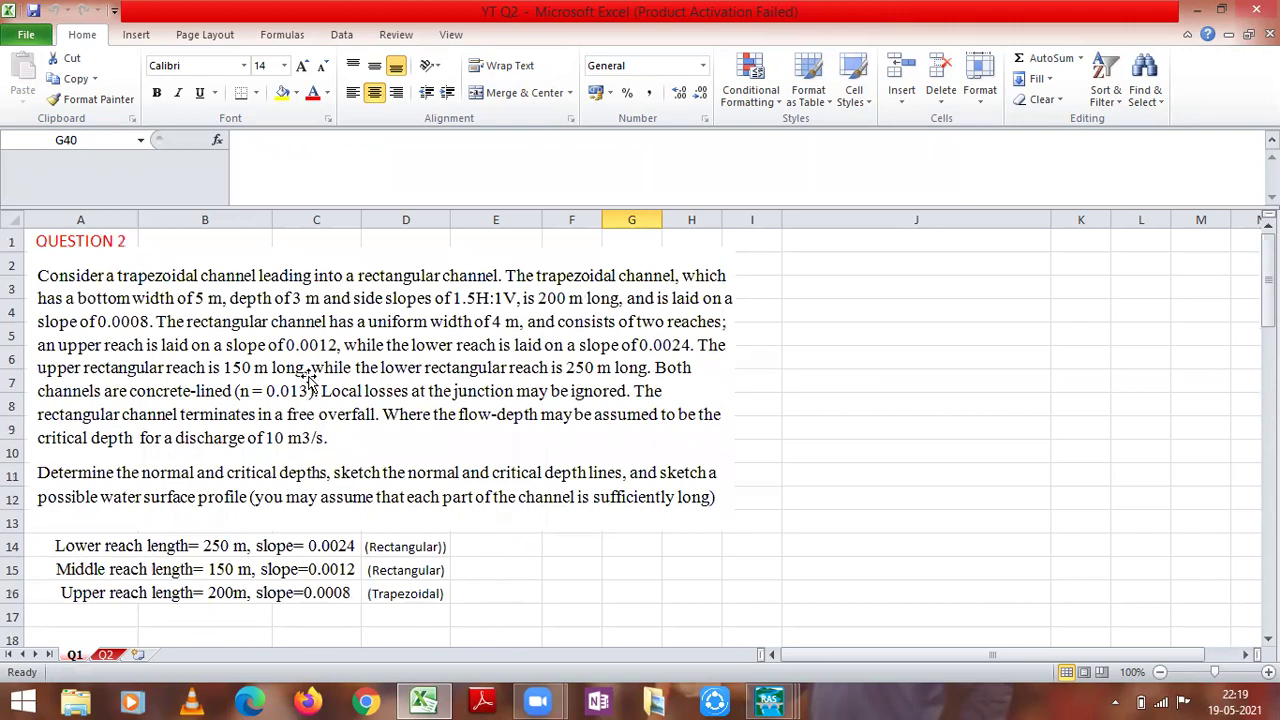
pyautogui.scroll(-6, 310, 380)
pyautogui.scroll(4, 330, 370)
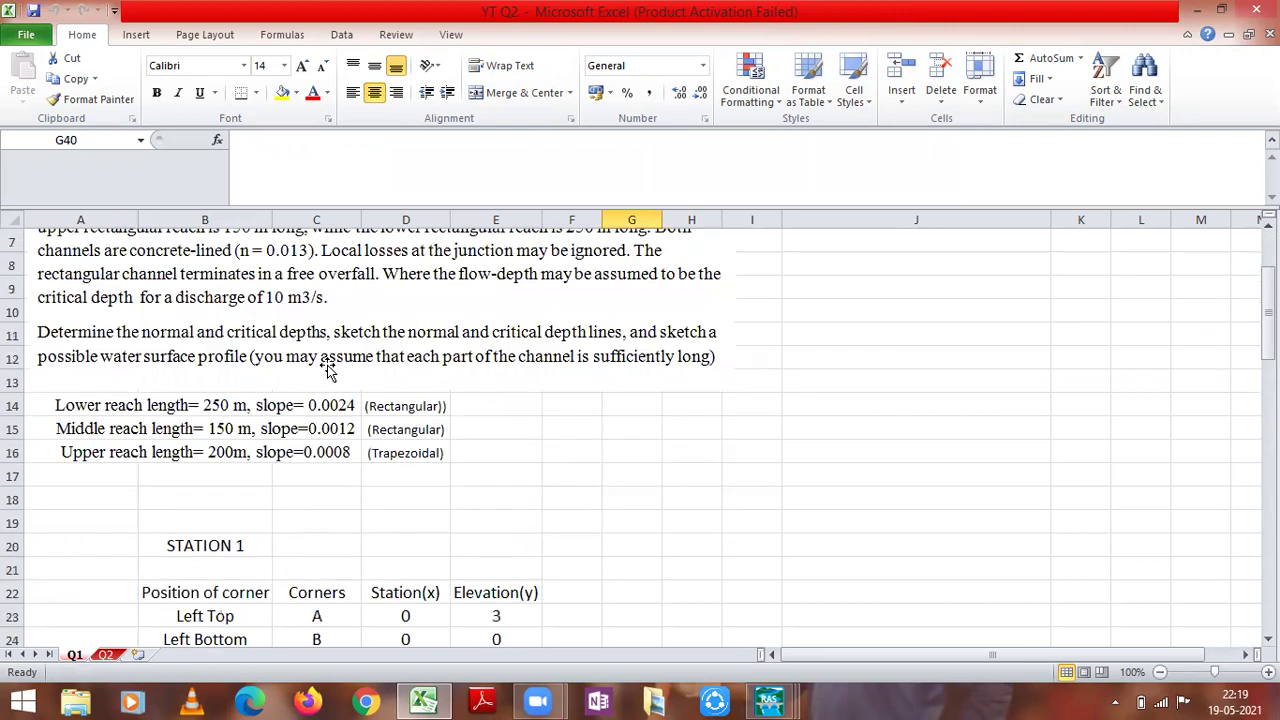
pyautogui.scroll(2, 330, 370)
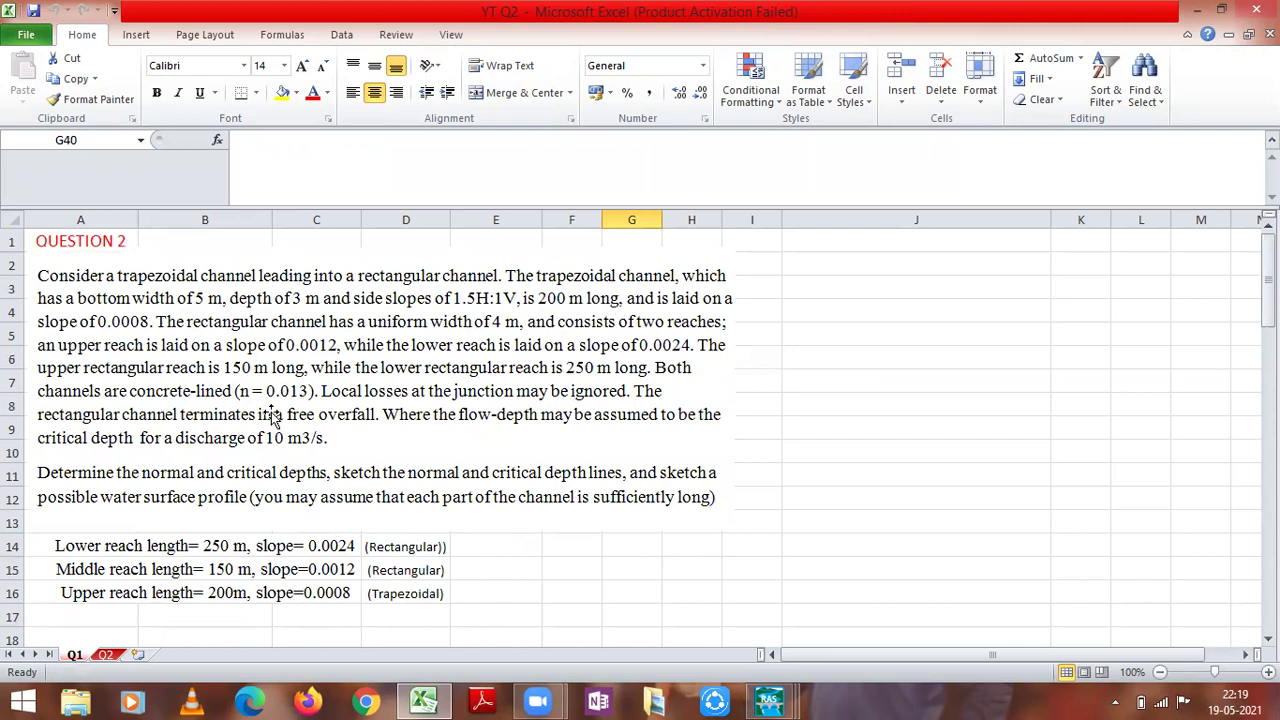
pyautogui.scroll(-2, 323, 498)
pyautogui.scroll(-4, 457, 505)
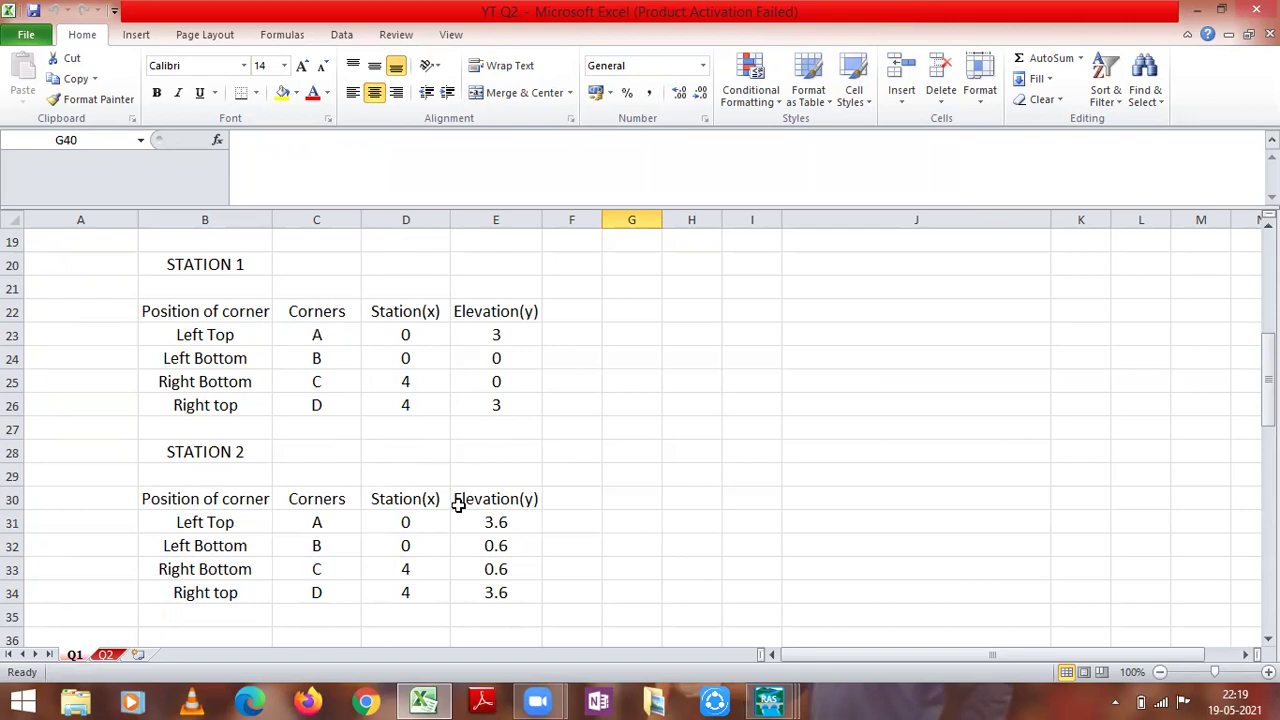
pyautogui.scroll(4, 457, 505)
pyautogui.scroll(-4, 326, 500)
# Step: Compare the Station 1 corner coordinates in Excel with the Cross Section Coordinates table in HEC-RAS, ending in Excel
pyautogui.moveTo(763, 698)
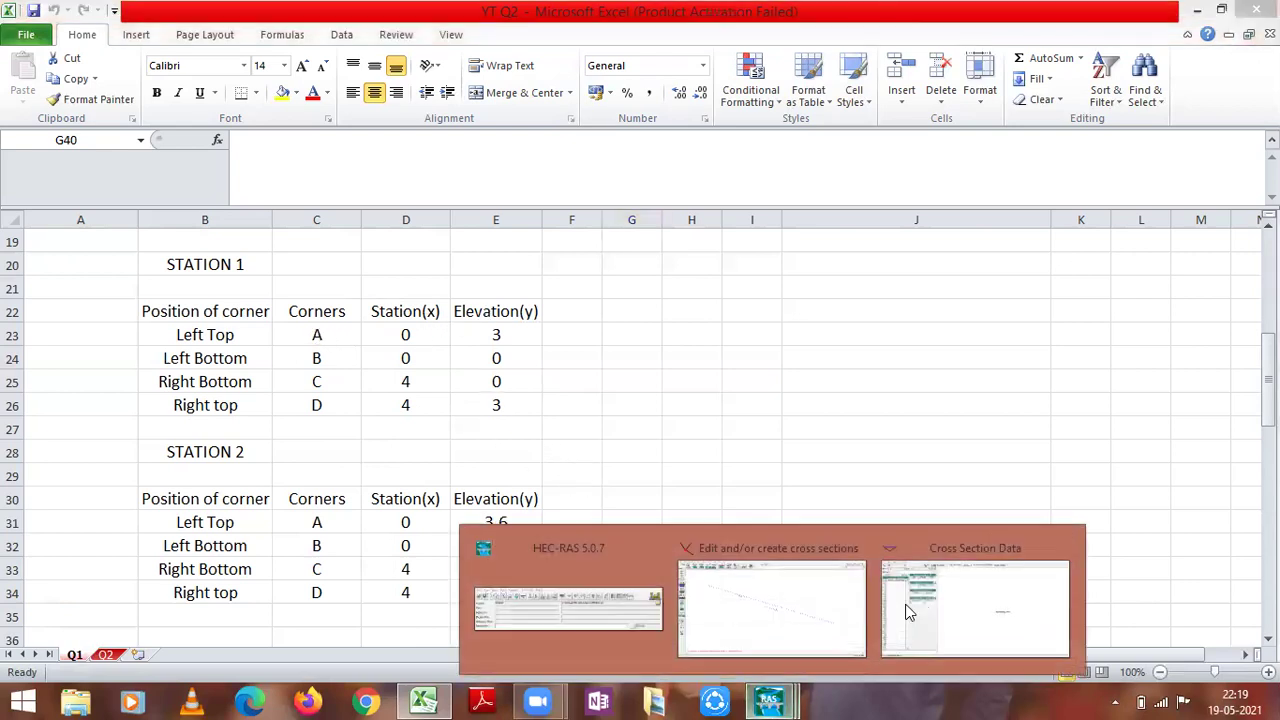
pyautogui.click(918, 605)
pyautogui.click(58, 167)
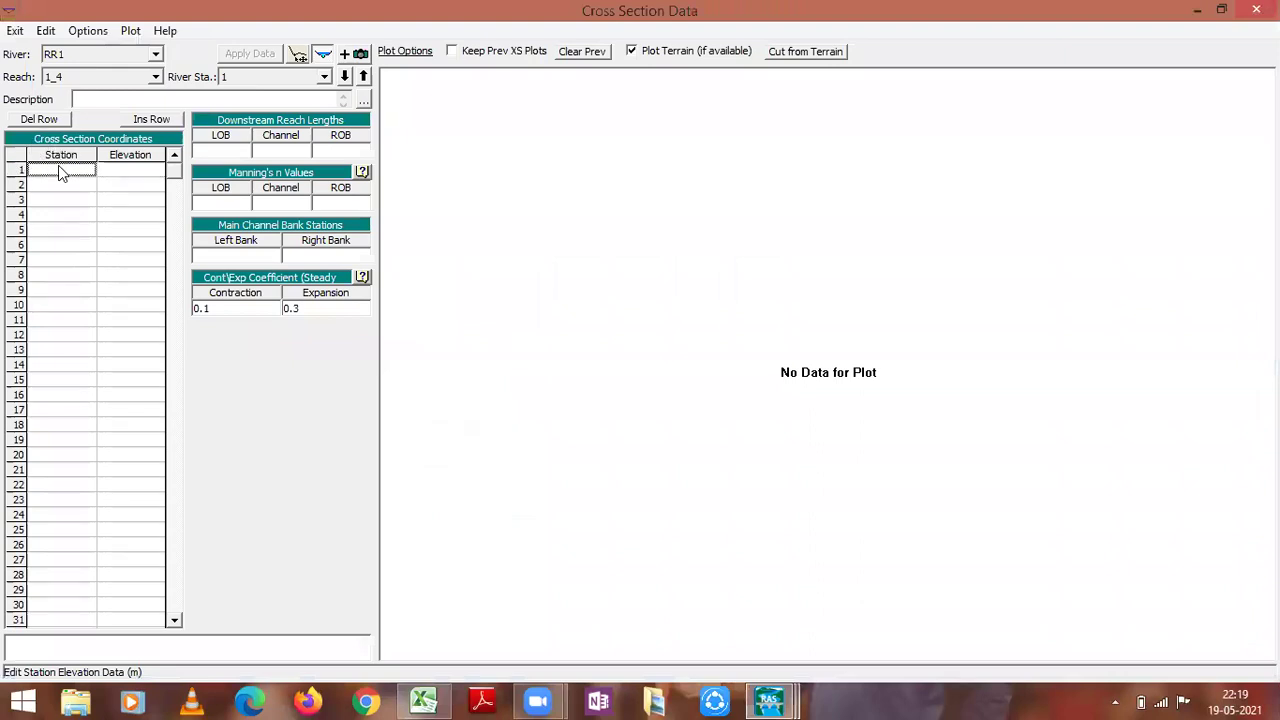
pyautogui.click(768, 700)
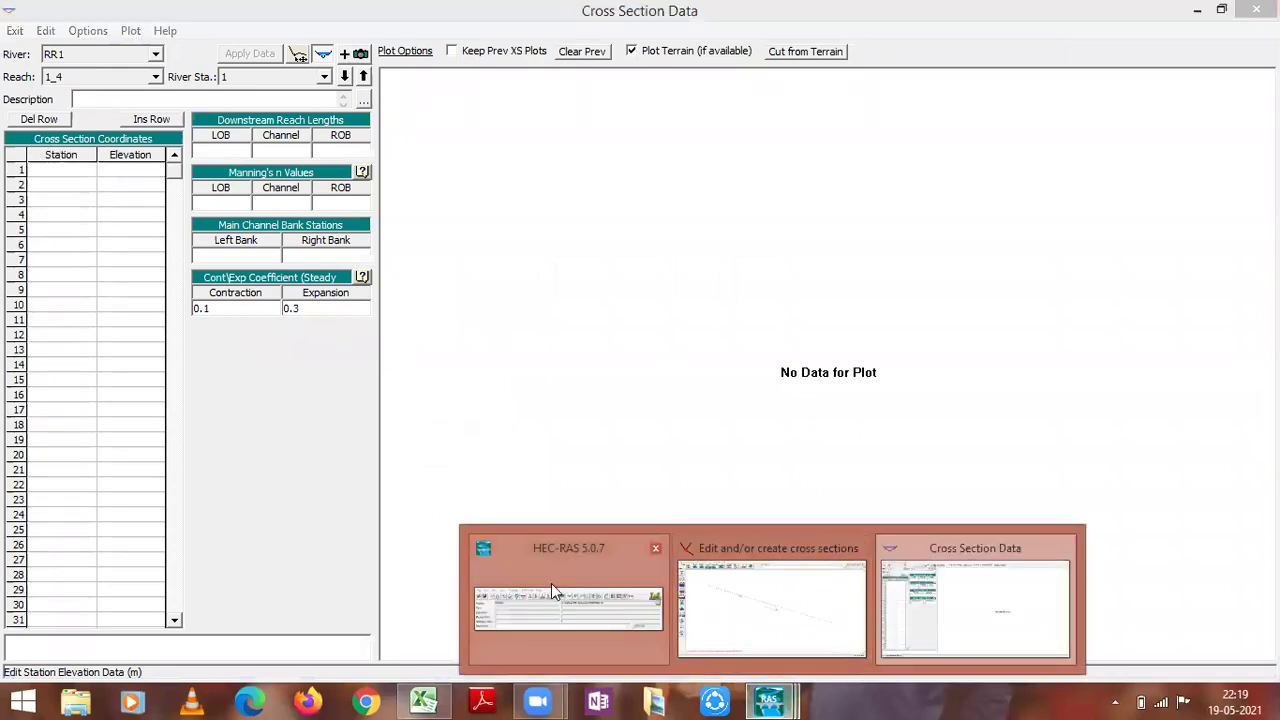
pyautogui.click(554, 588)
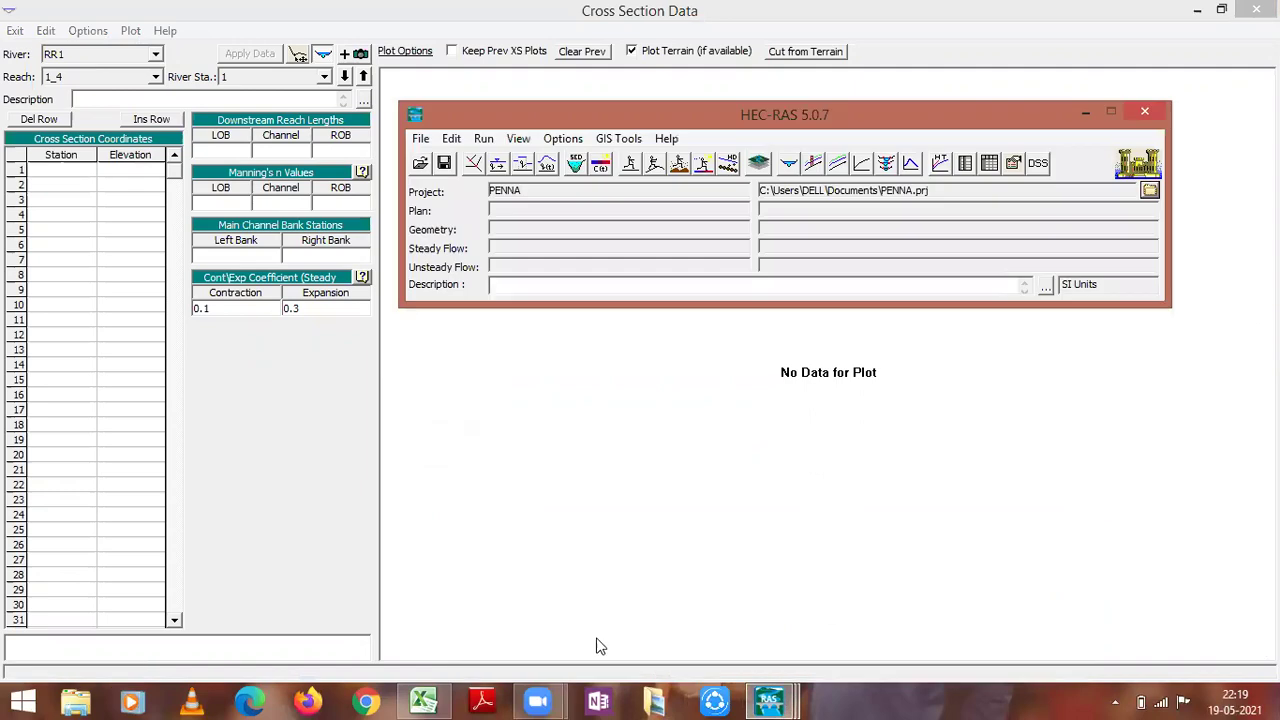
pyautogui.click(768, 700)
pyautogui.click(912, 610)
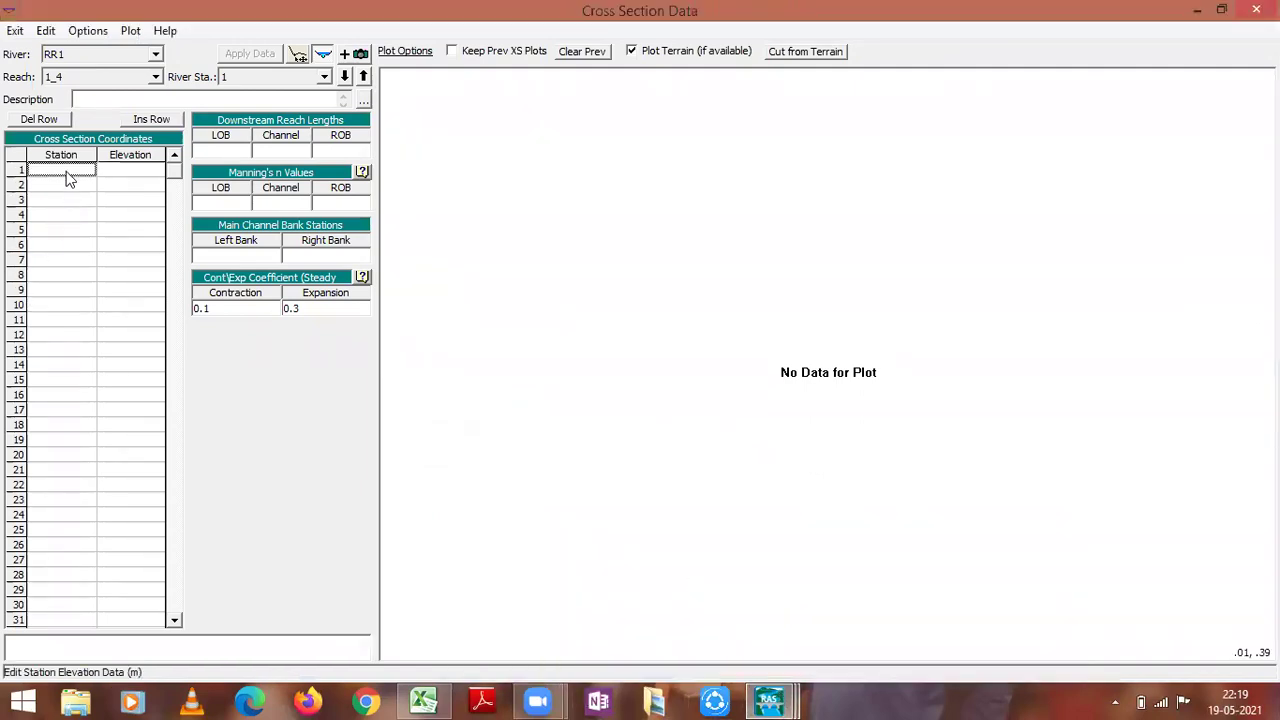
pyautogui.click(423, 700)
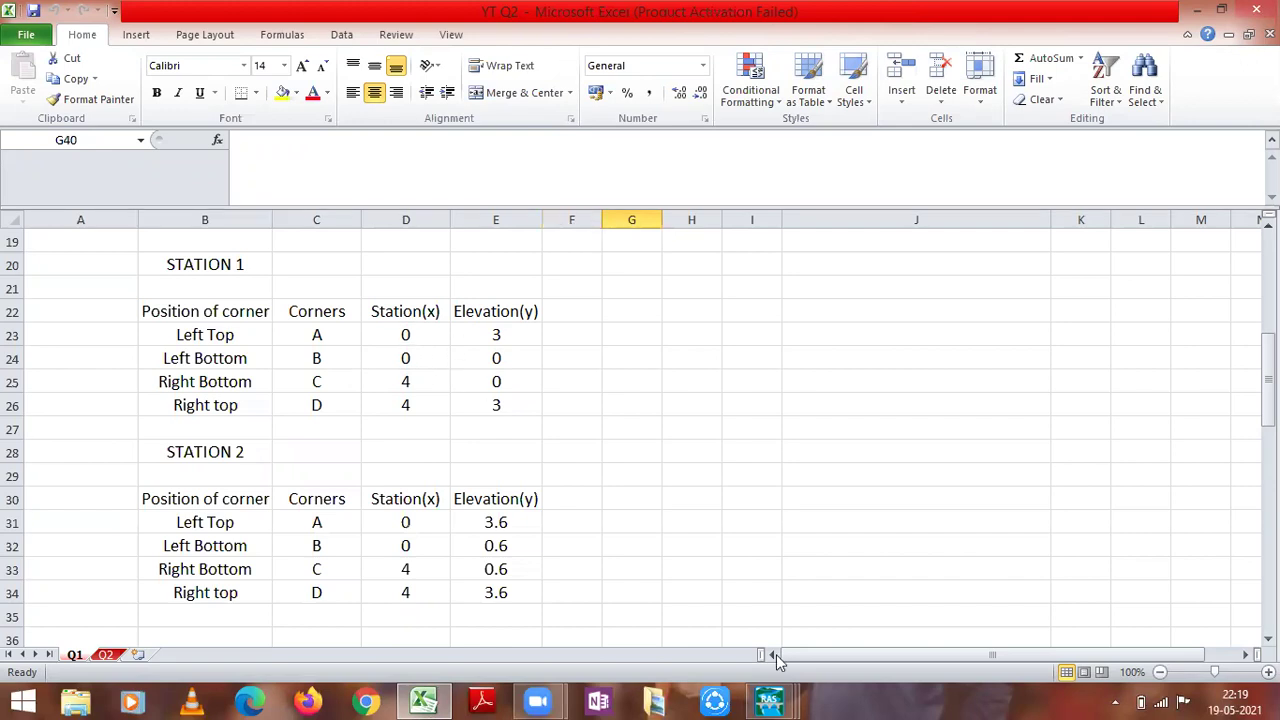
pyautogui.moveTo(772, 700)
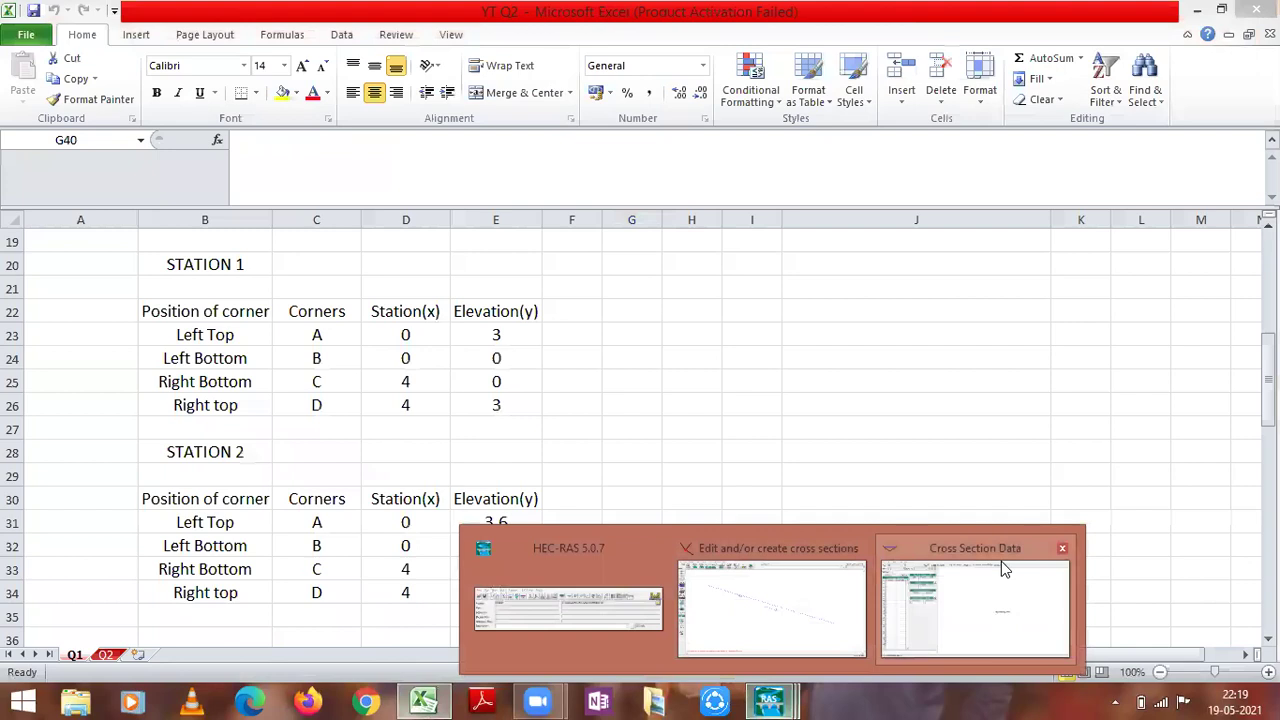
pyautogui.click(1001, 561)
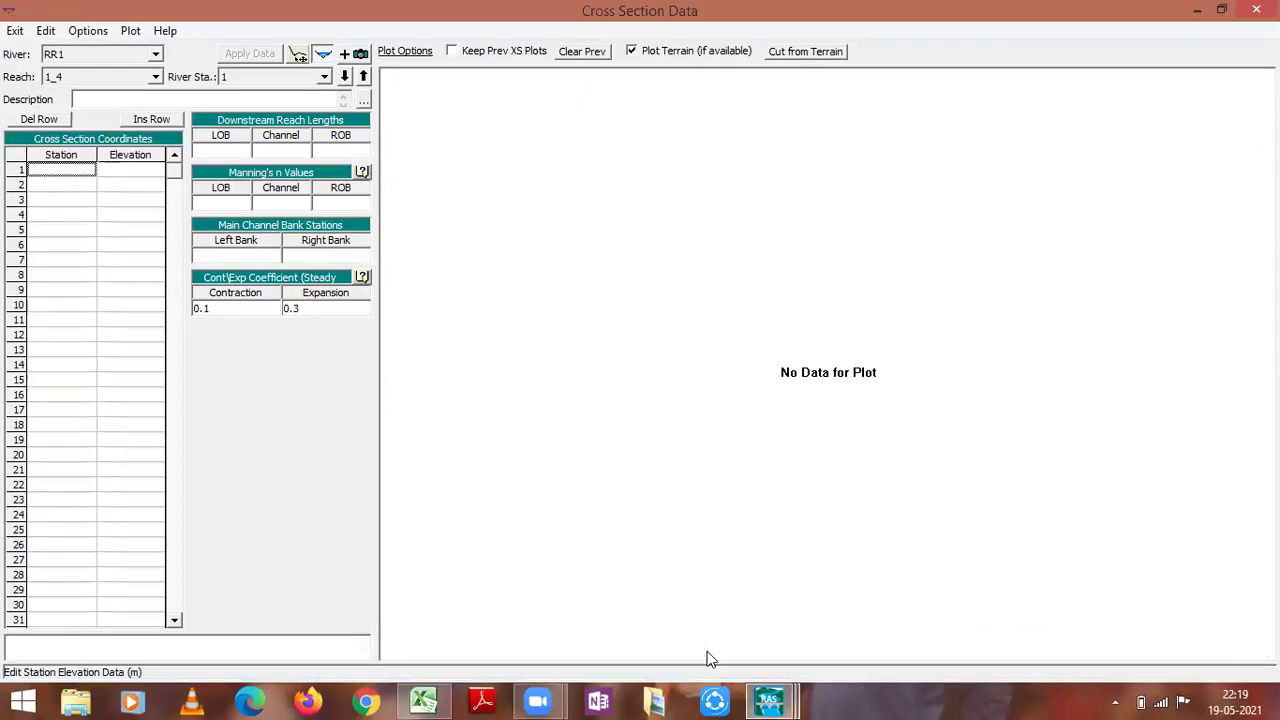
pyautogui.click(428, 702)
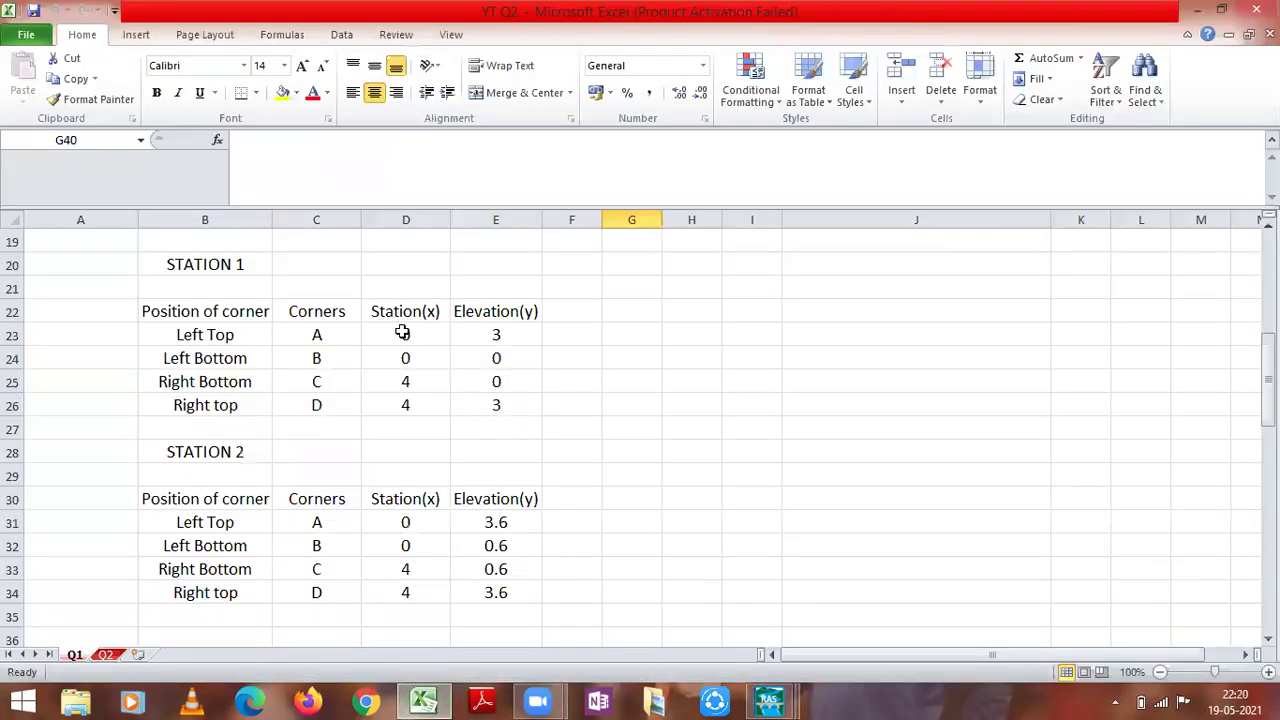
pyautogui.moveTo(770, 700)
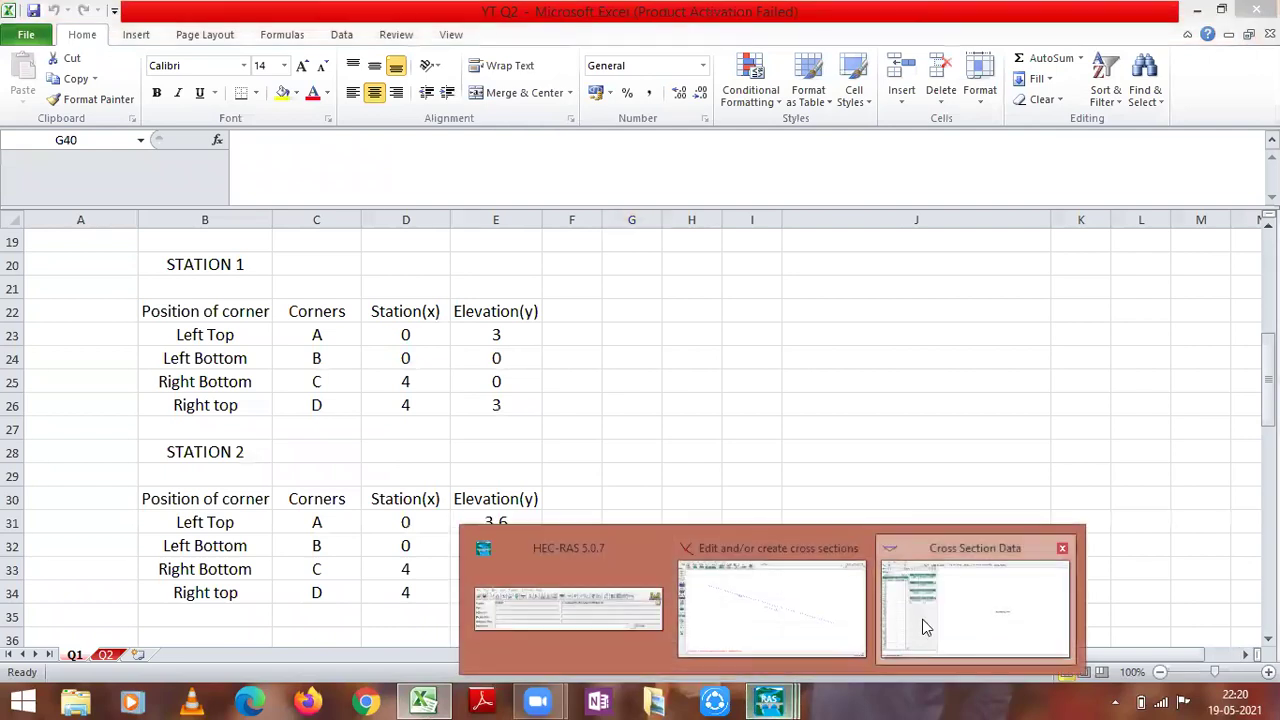
pyautogui.click(923, 617)
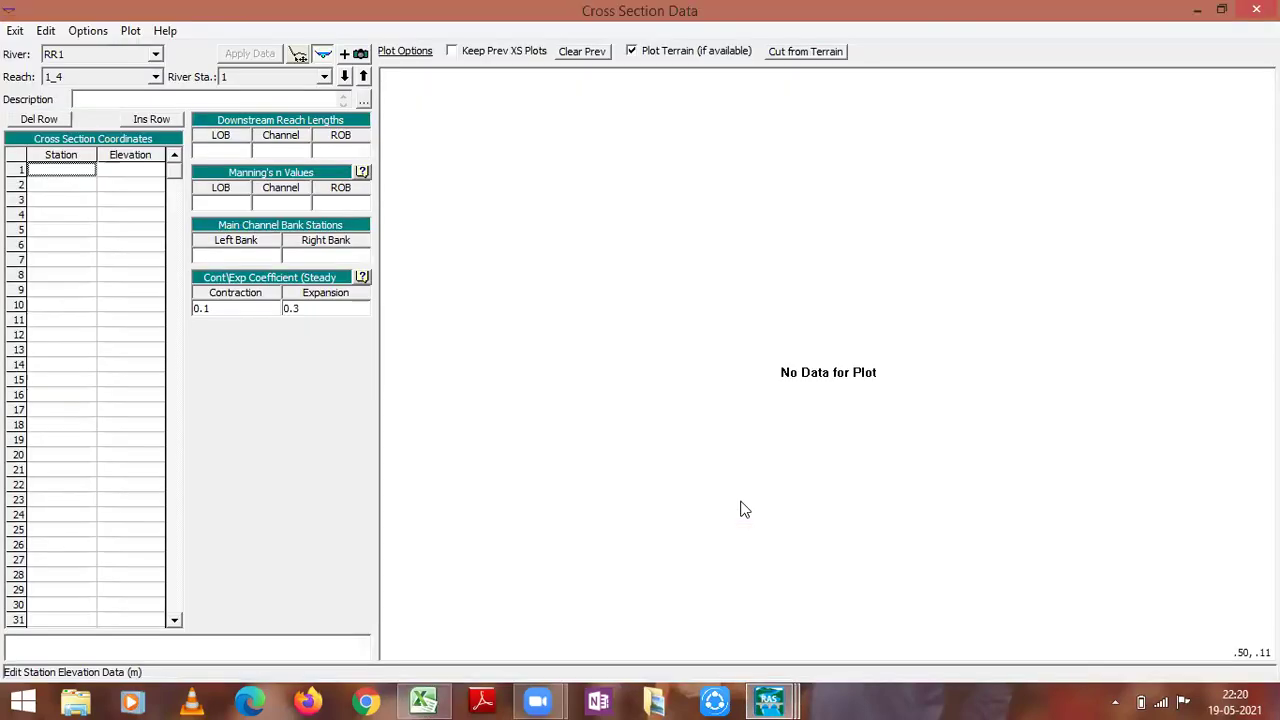
pyautogui.click(423, 700)
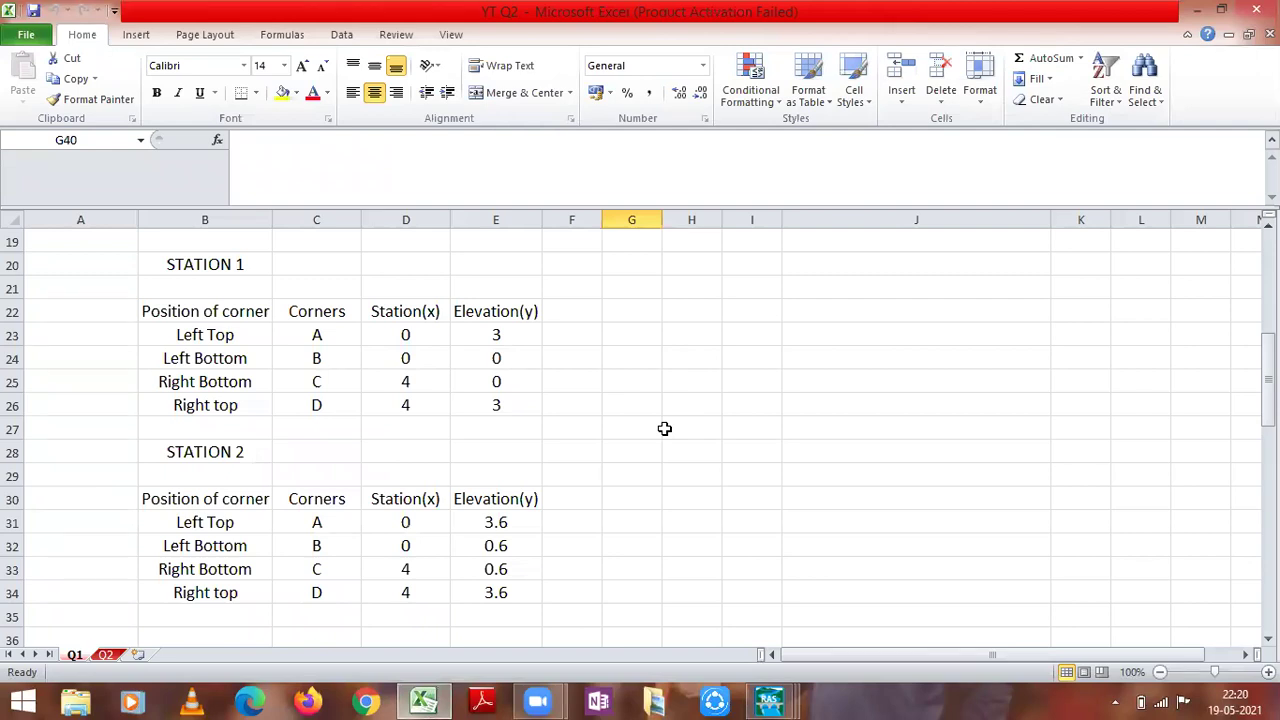
pyautogui.click(690, 288)
pyautogui.click(690, 385)
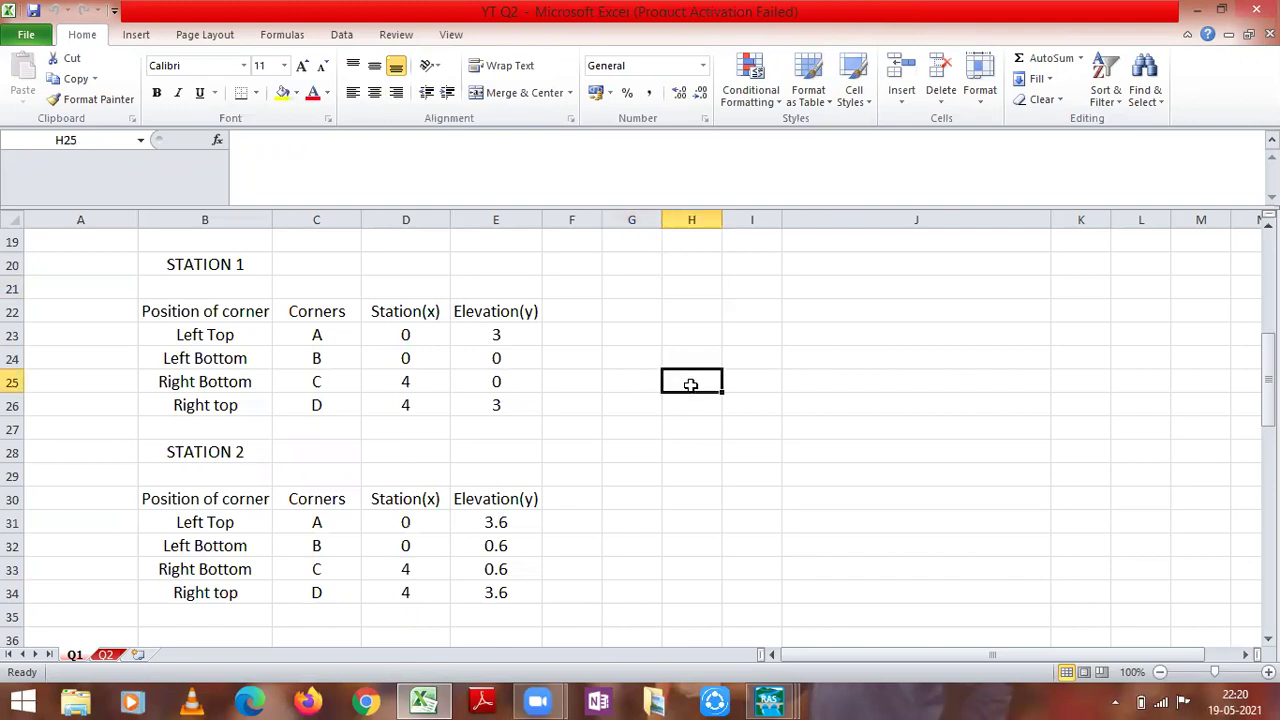
pyautogui.click(849, 383)
pyautogui.click(833, 289)
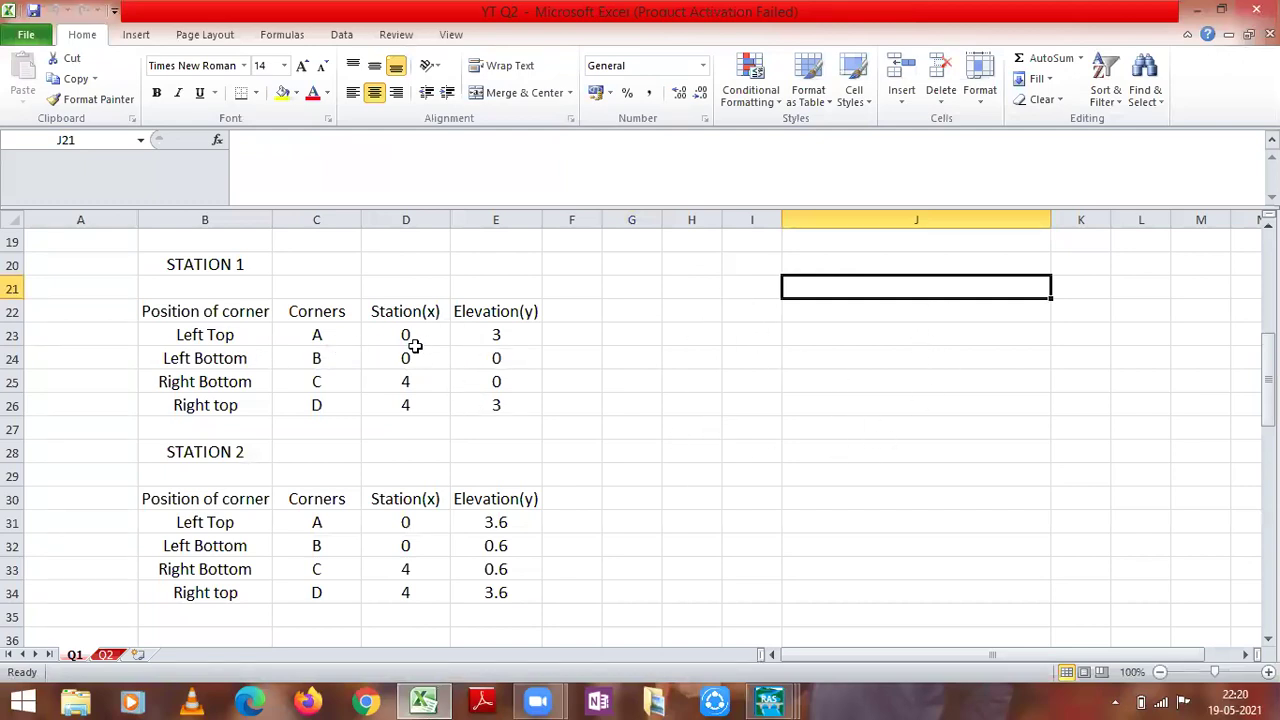
pyautogui.moveTo(401, 335); pyautogui.dragTo(405, 358)
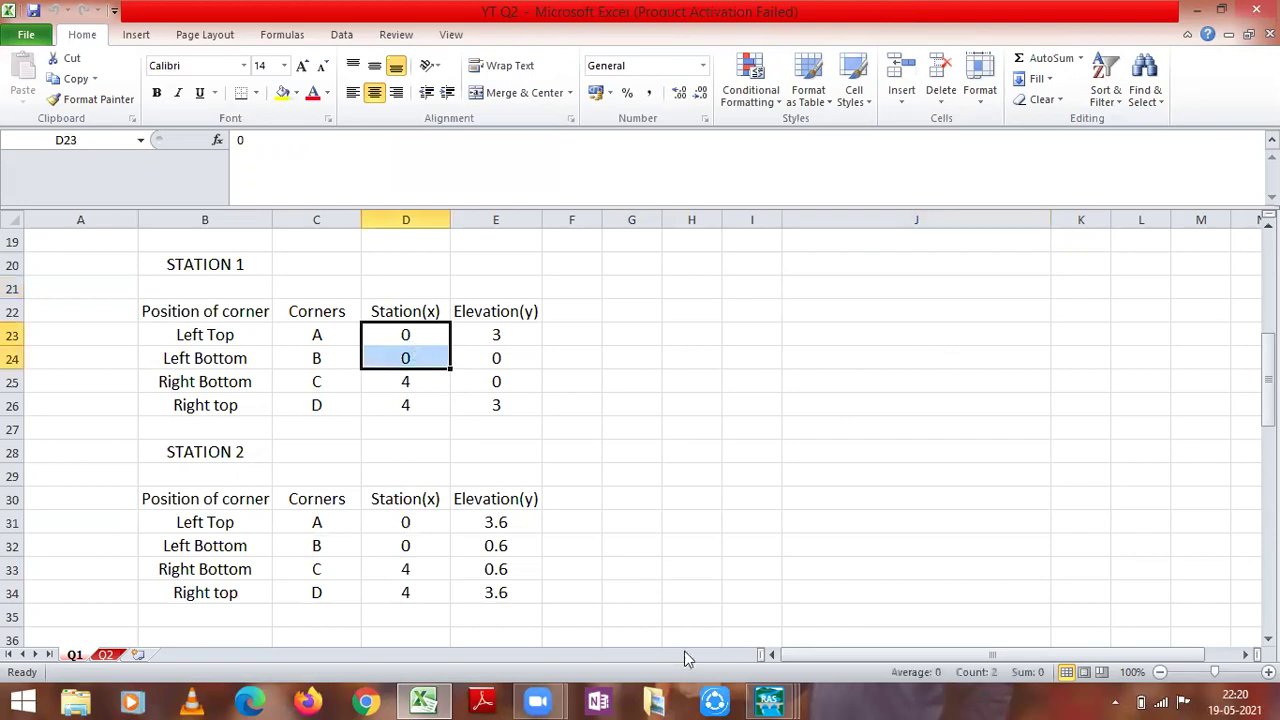
pyautogui.click(770, 700)
pyautogui.click(975, 610)
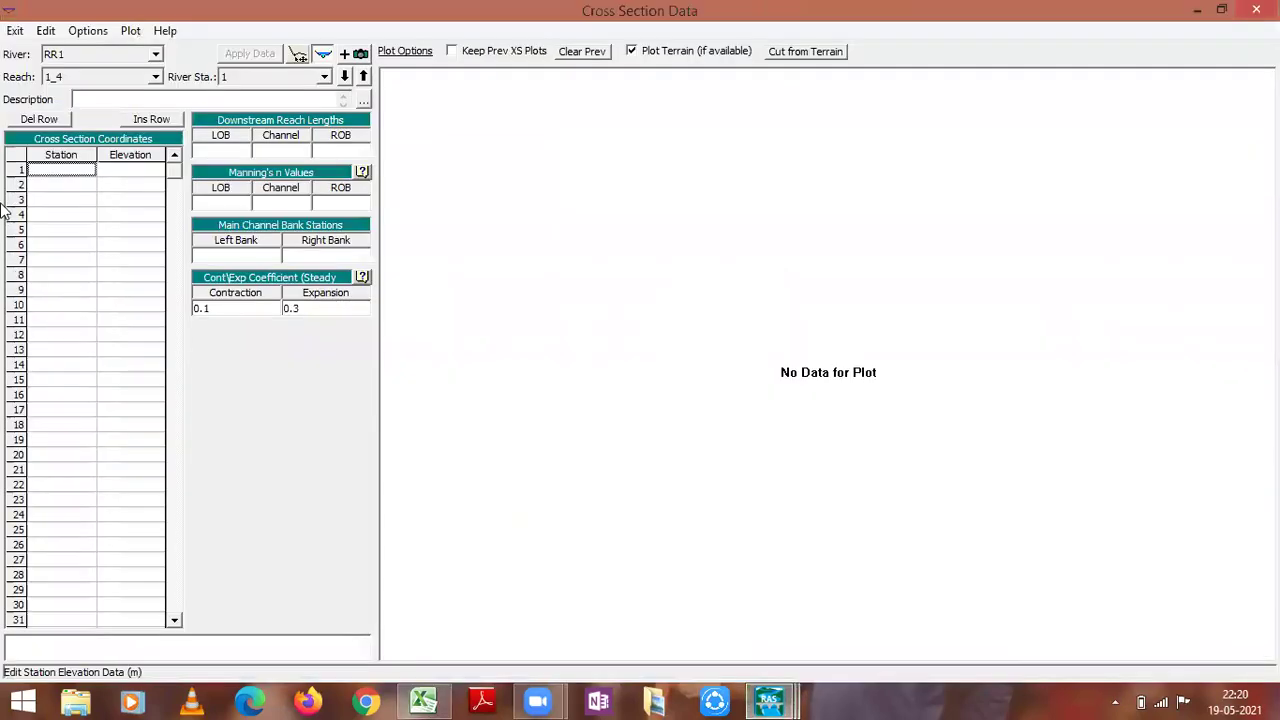
pyautogui.moveTo(36, 170); pyautogui.dragTo(115, 228)
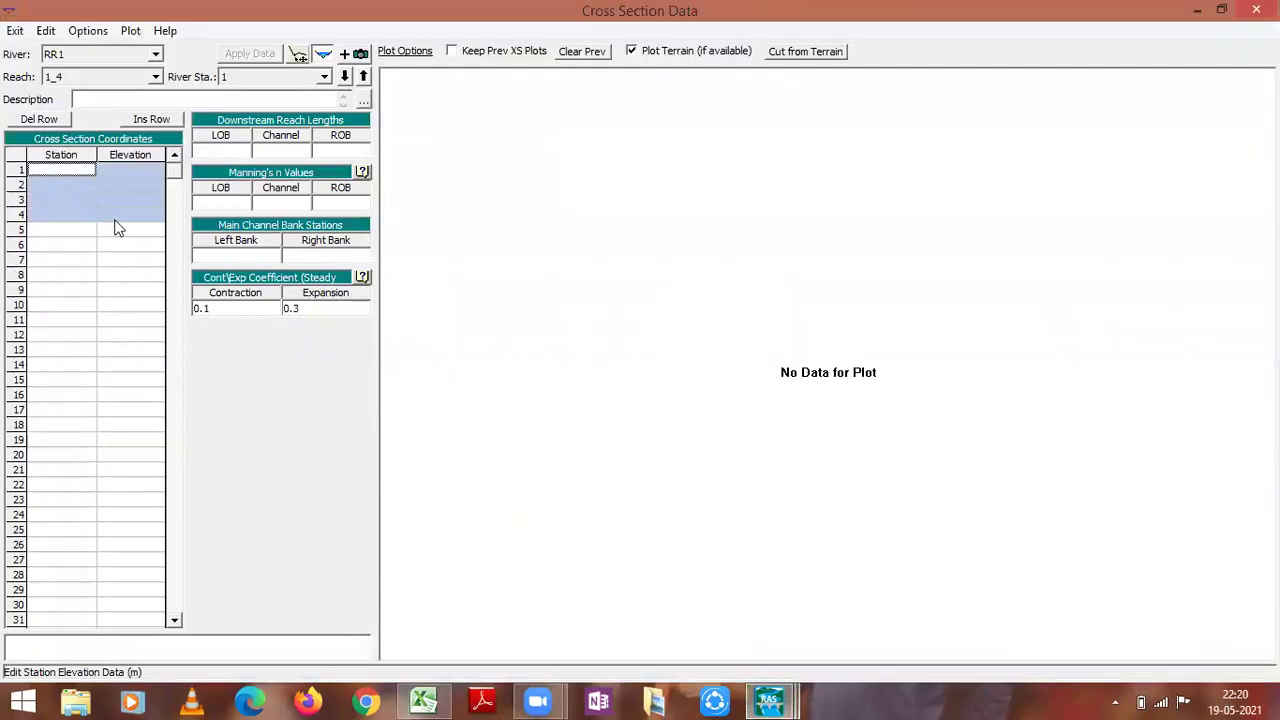
pyautogui.click(424, 700)
pyautogui.moveTo(443, 352); pyautogui.dragTo(466, 373)
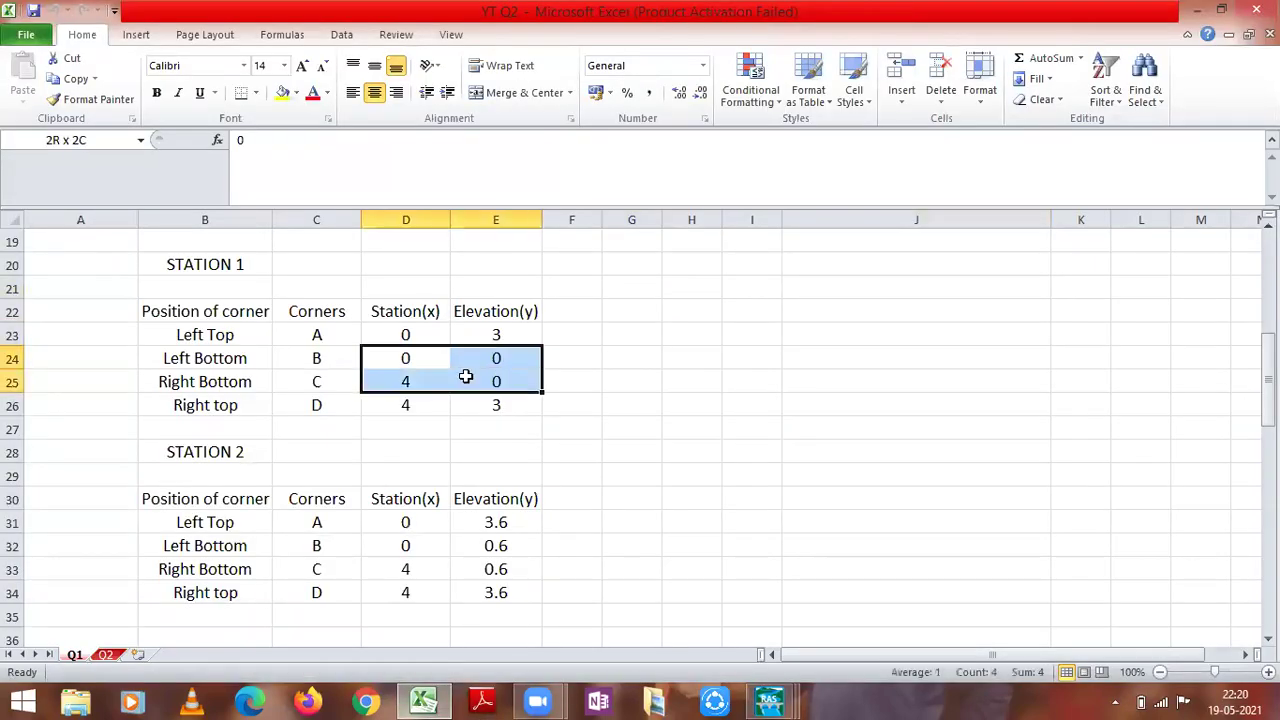
pyautogui.click(612, 406)
# Step: Copy the four Station 1 corner coordinates (D23:E26) from Excel into the first four Cross Section Coordinates rows in HEC-RAS, and clear Excel's copy selection
pyautogui.moveTo(401, 333); pyautogui.dragTo(479, 401)
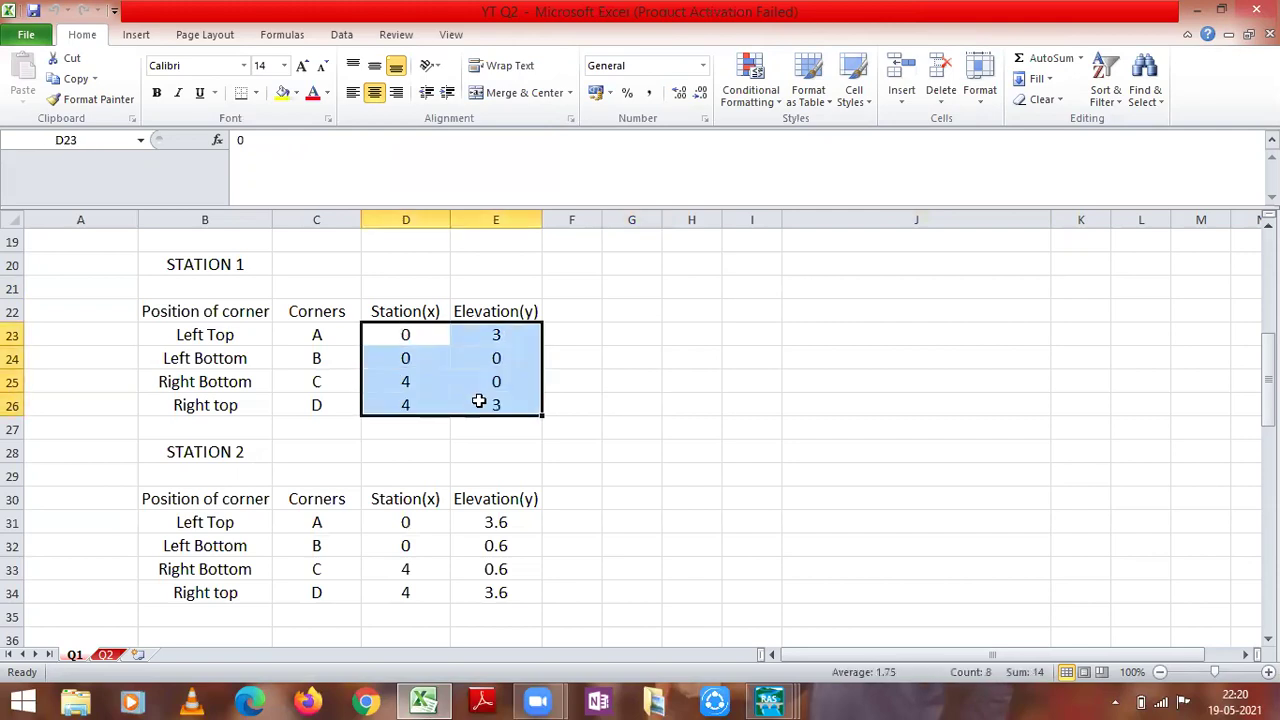
pyautogui.hotkey('ctrl', 'c')
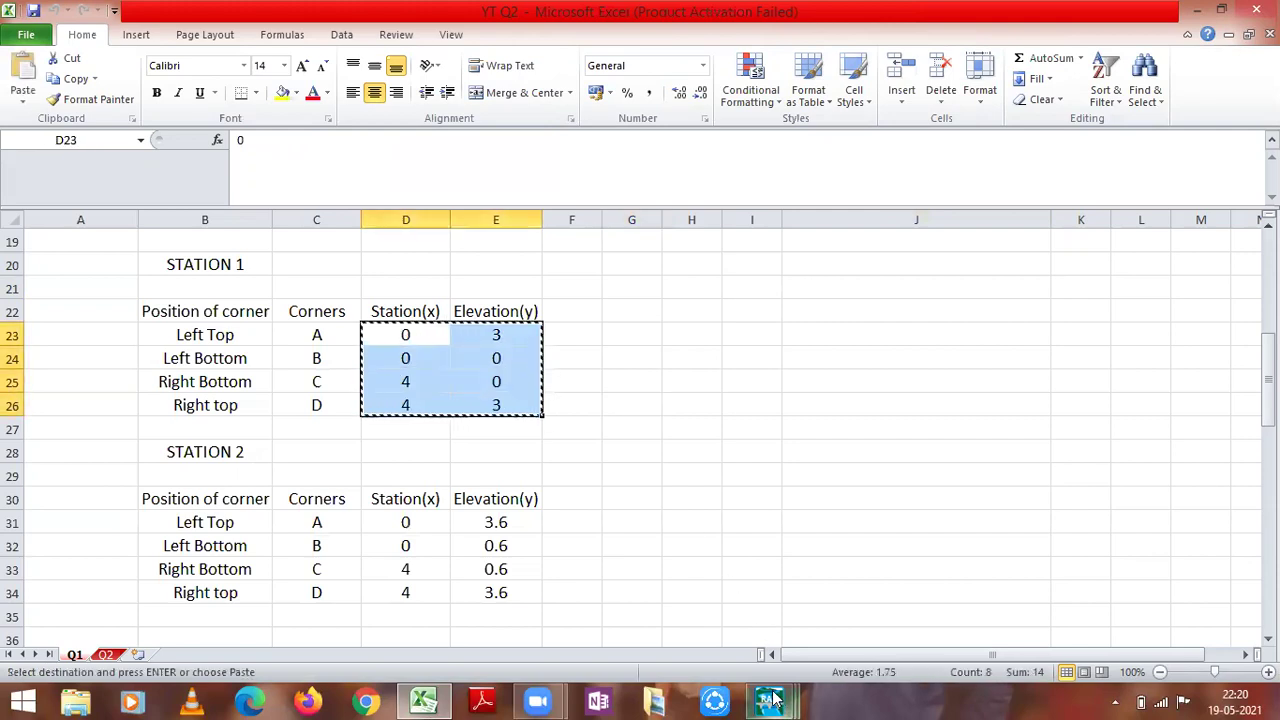
pyautogui.moveTo(775, 697)
pyautogui.click(930, 632)
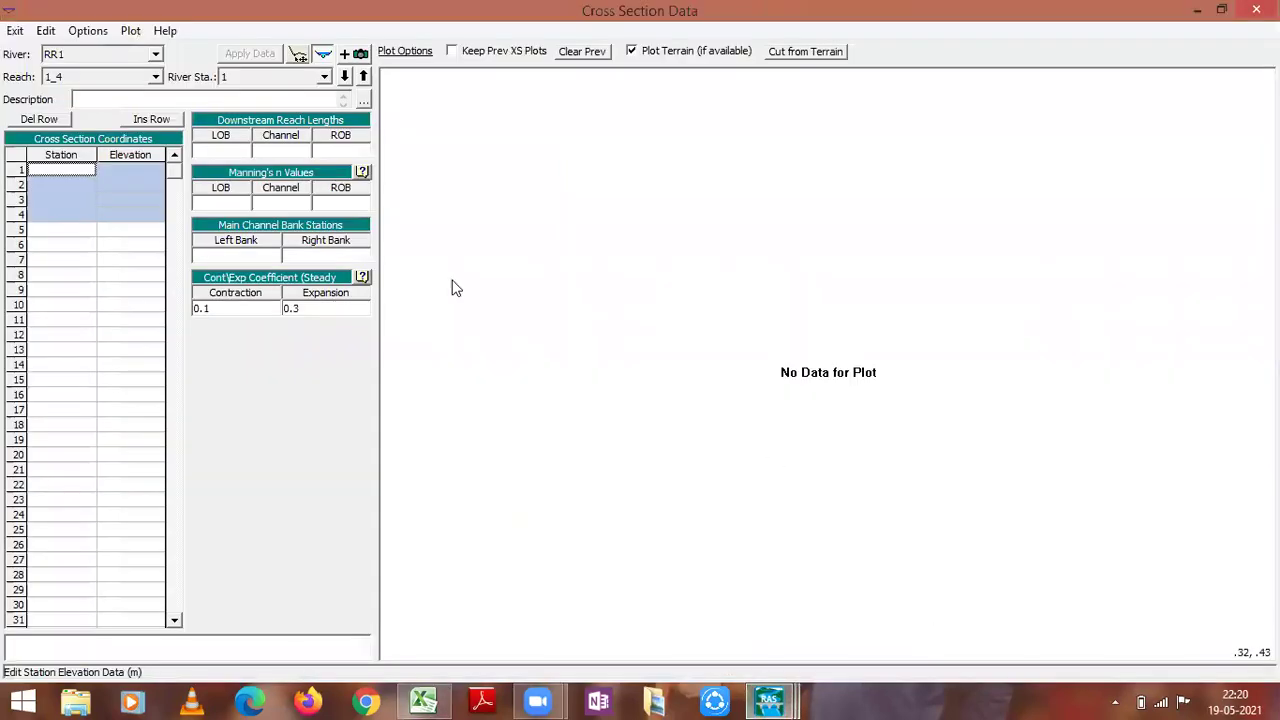
pyautogui.click(55, 172)
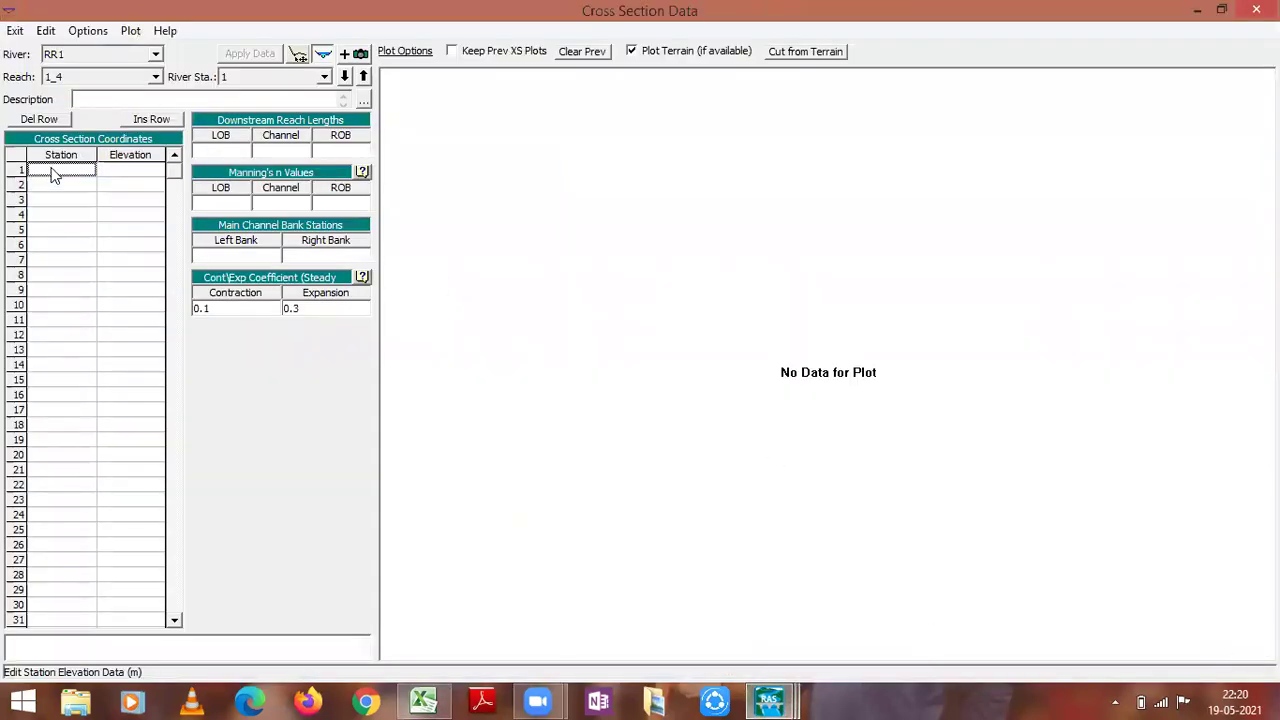
pyautogui.moveTo(75, 201); pyautogui.dragTo(101, 209)
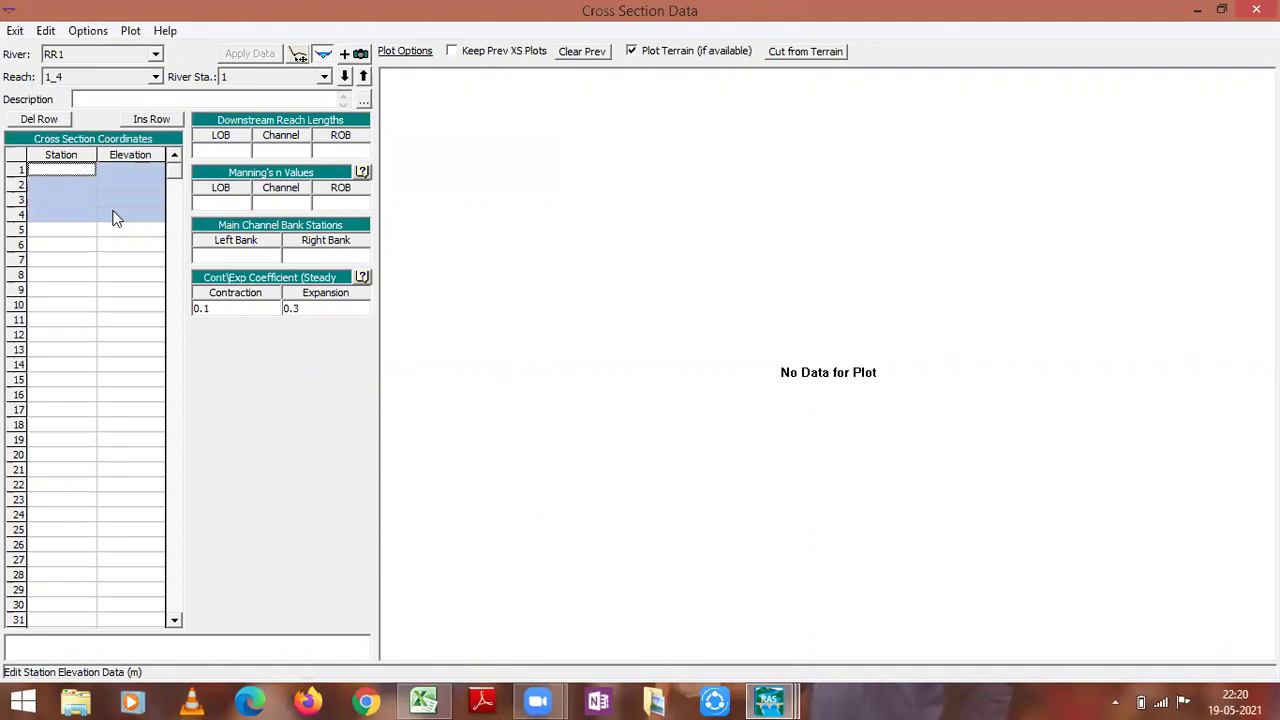
pyautogui.hotkey('ctrl', 'v')
pyautogui.click(88, 324)
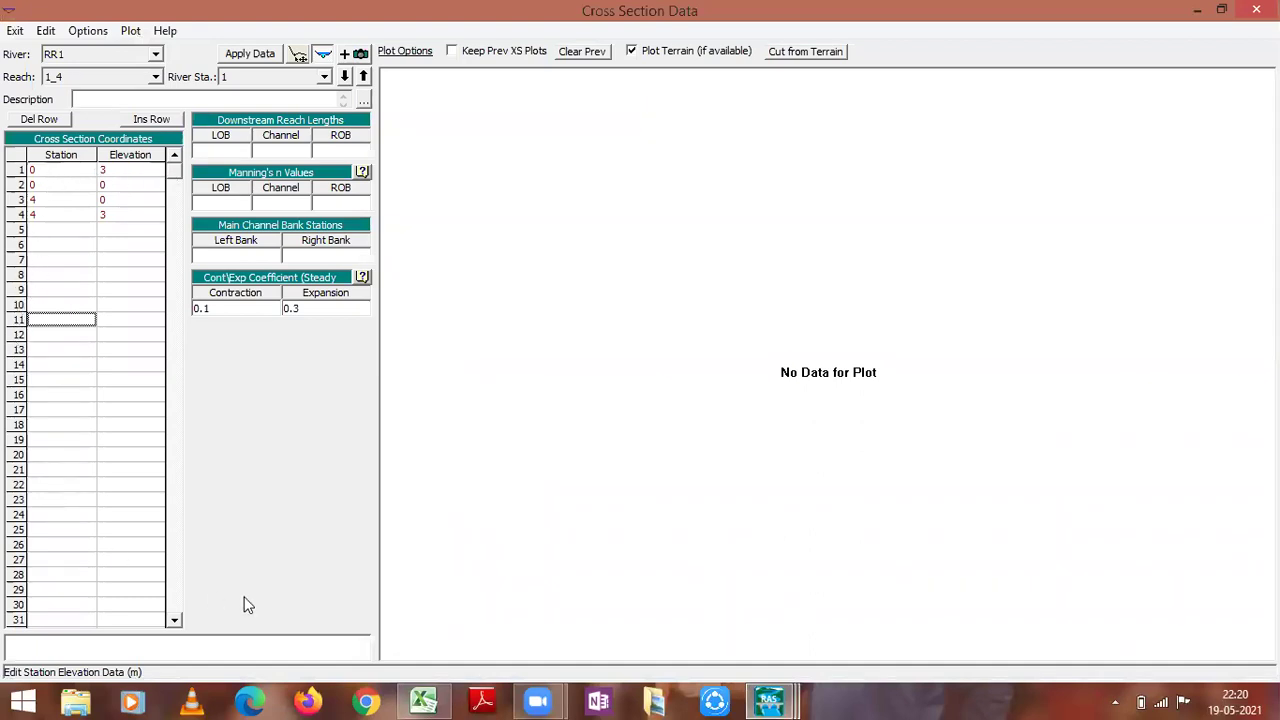
pyautogui.click(424, 702)
pyautogui.press('Escape')
pyautogui.click(644, 356)
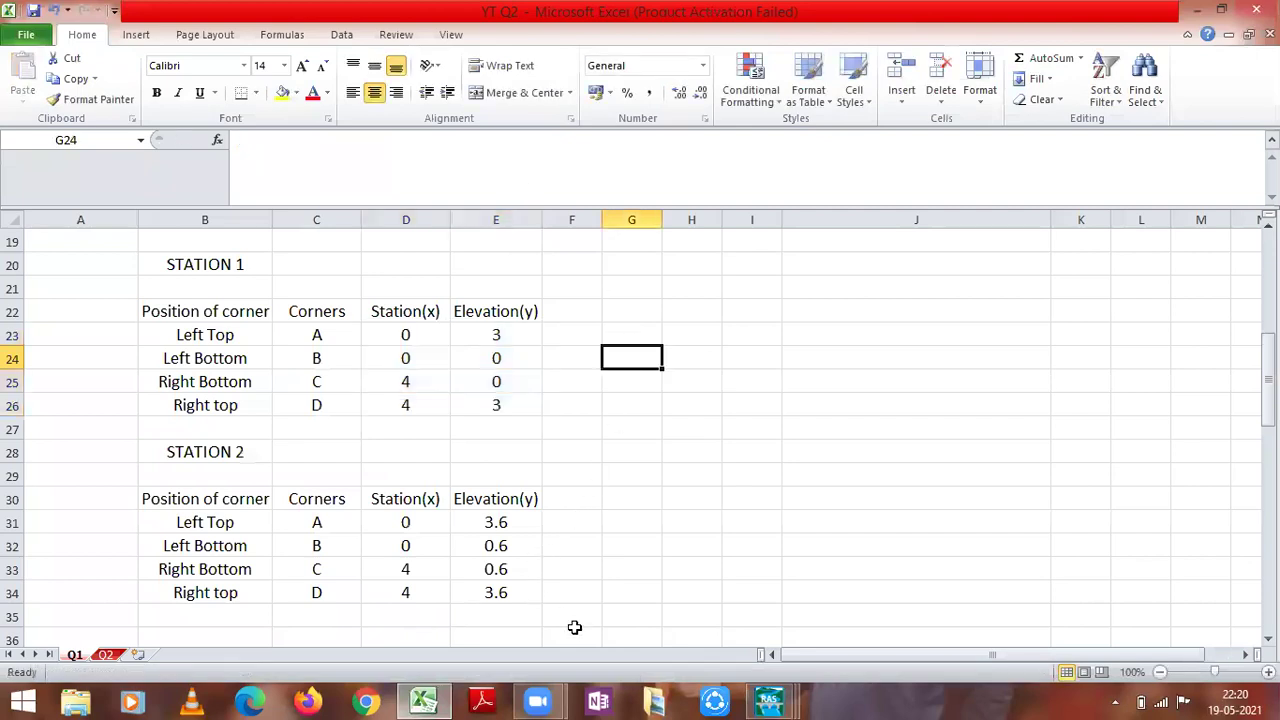
# Step: Return to the HEC-RAS Cross Section Data editor and set the LOB, Channel and ROB downstream reach lengths to 0
pyautogui.click(770, 700)
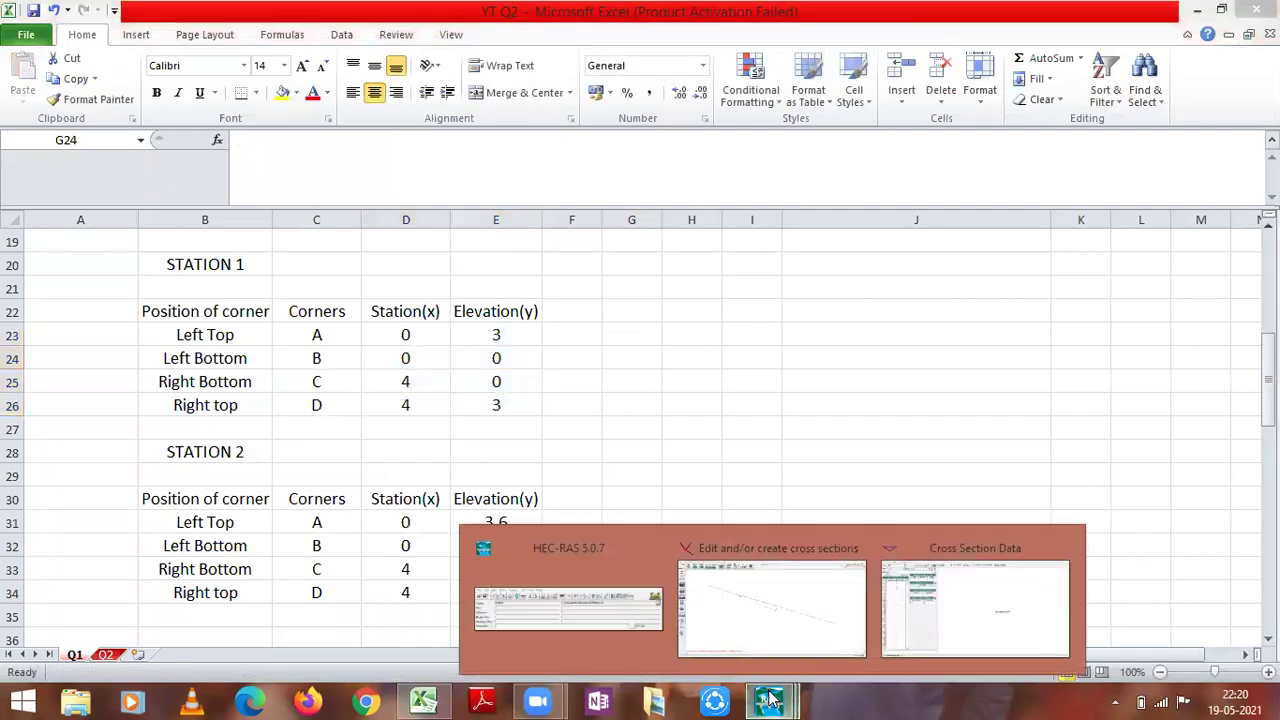
pyautogui.click(948, 632)
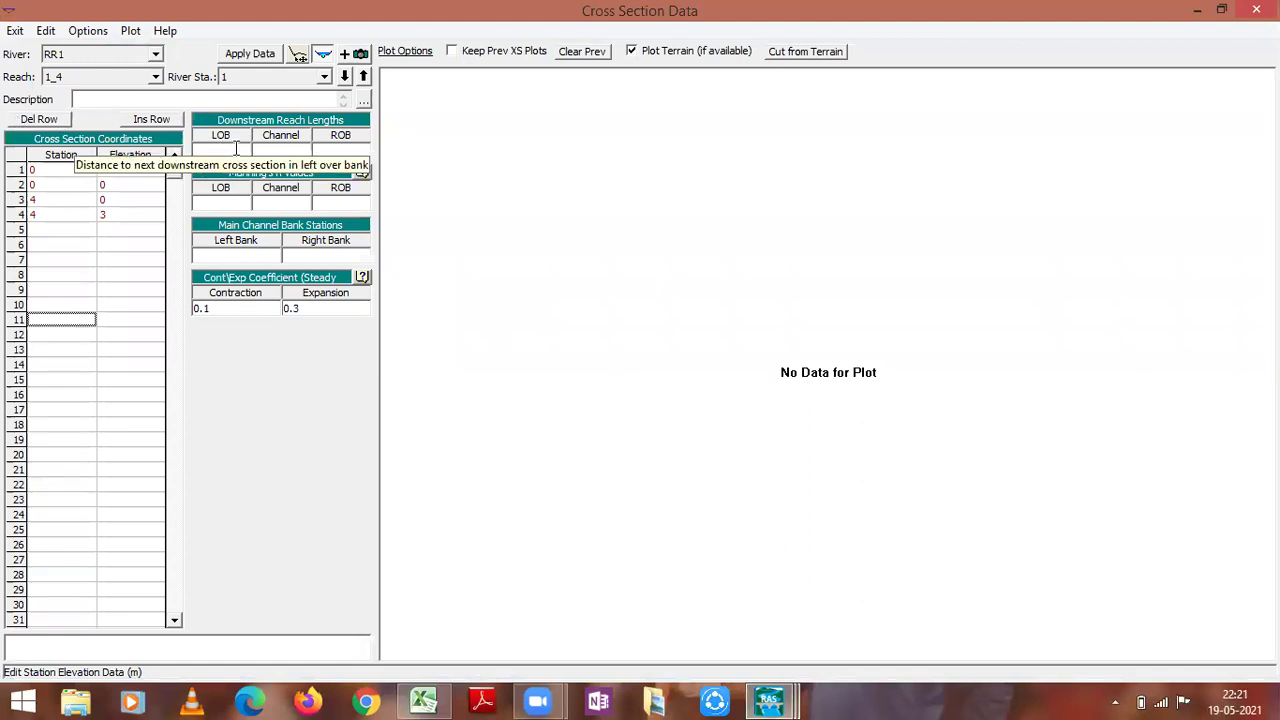
pyautogui.click(236, 148)
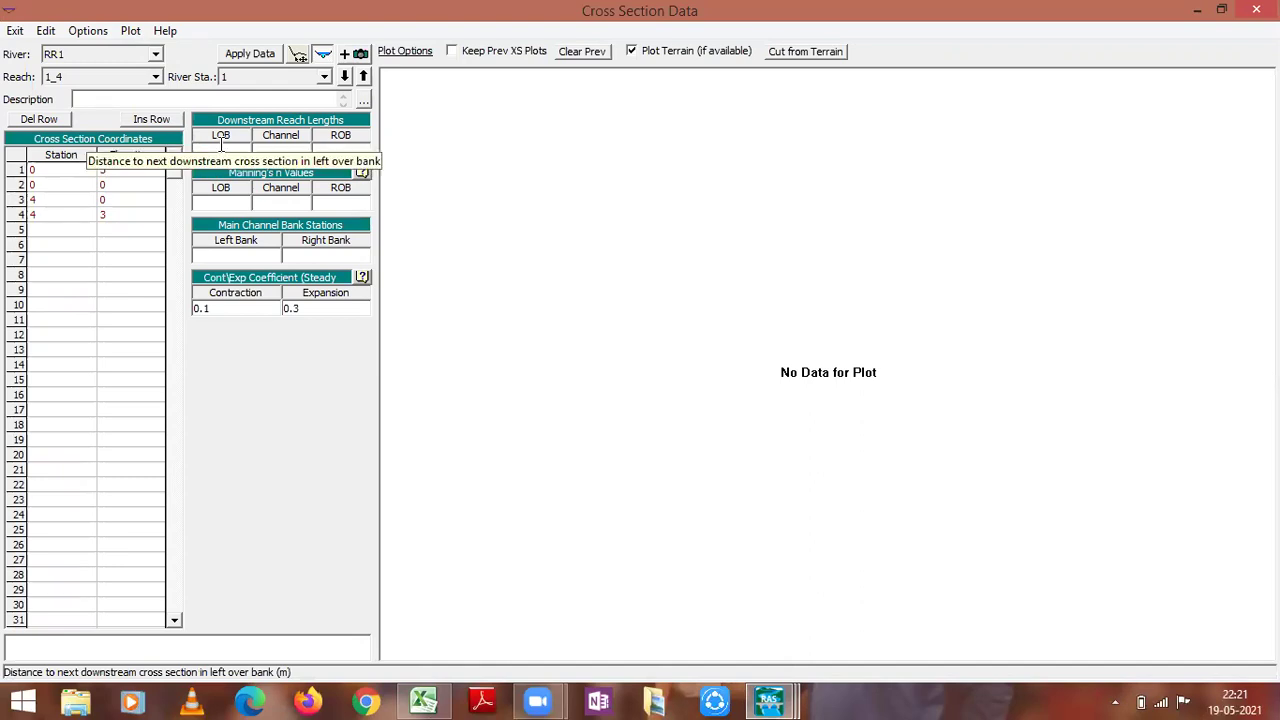
pyautogui.write('0')
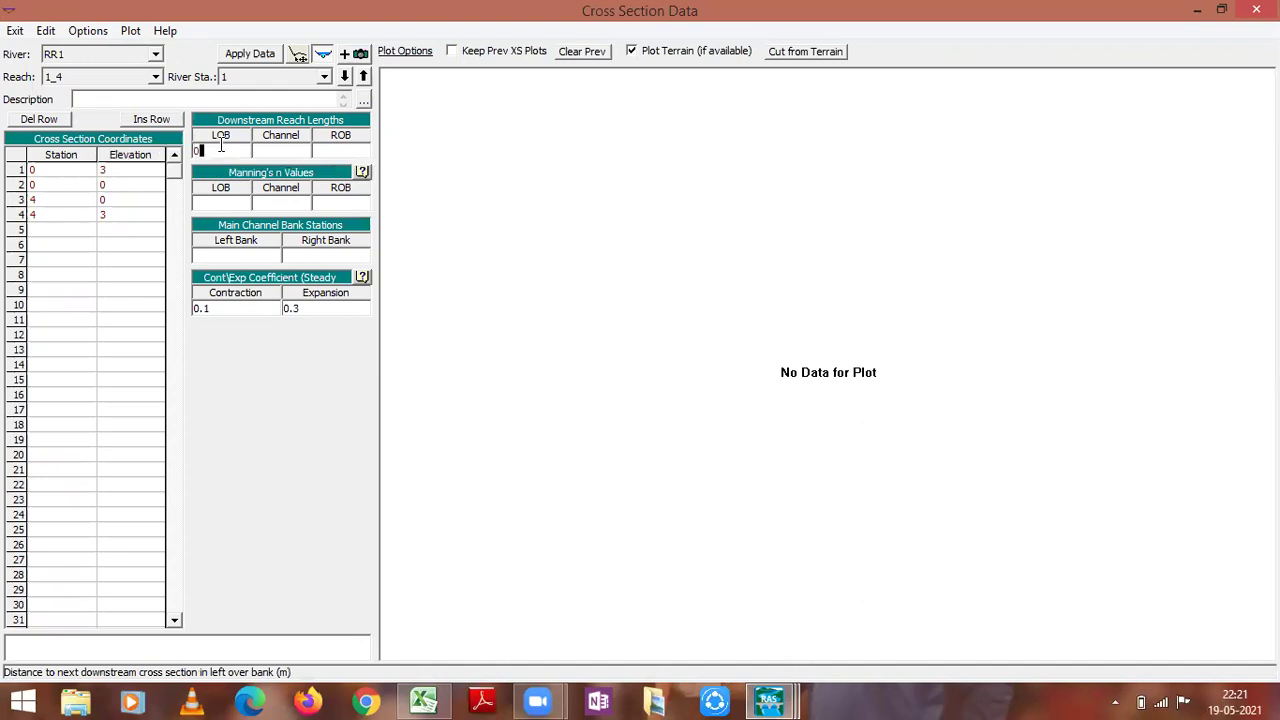
pyautogui.click(278, 148)
pyautogui.write('0')
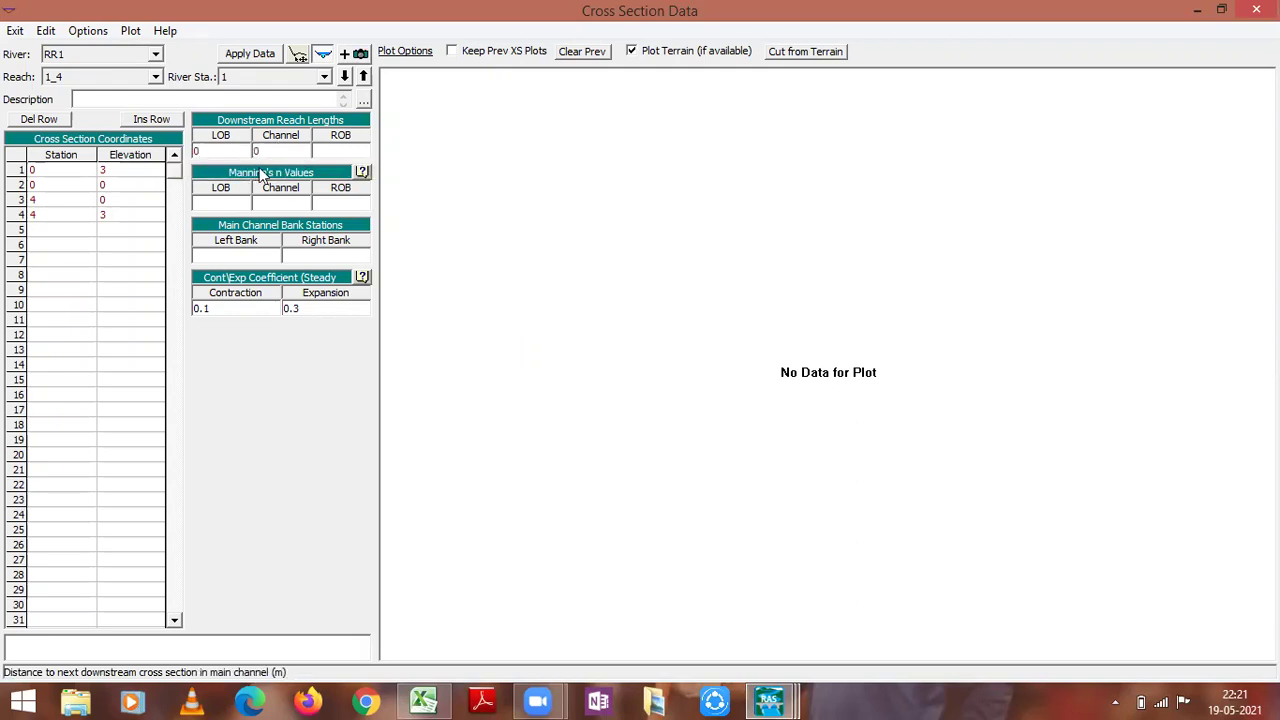
pyautogui.click(318, 151)
pyautogui.write('0')
# Step: Set Manning's n to 0.013 for the left overbank, channel and right overbank of river station 1
pyautogui.click(237, 204)
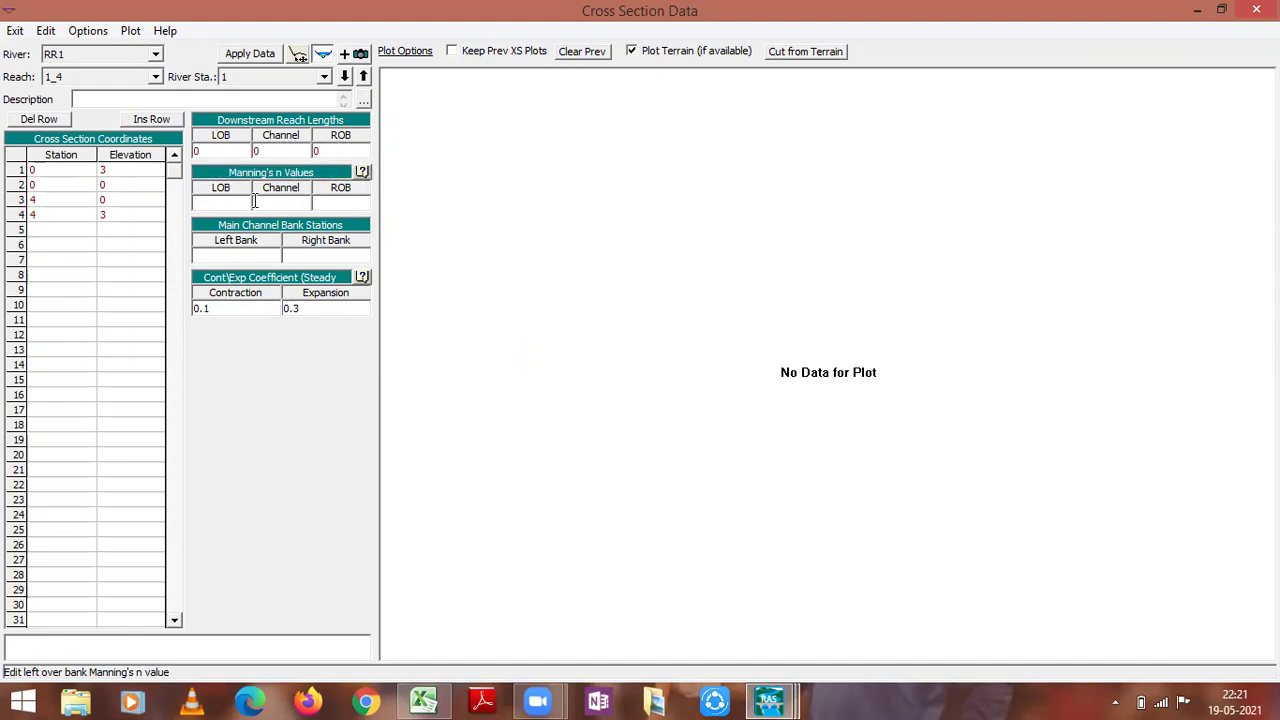
pyautogui.write('0.013')
pyautogui.click(280, 203)
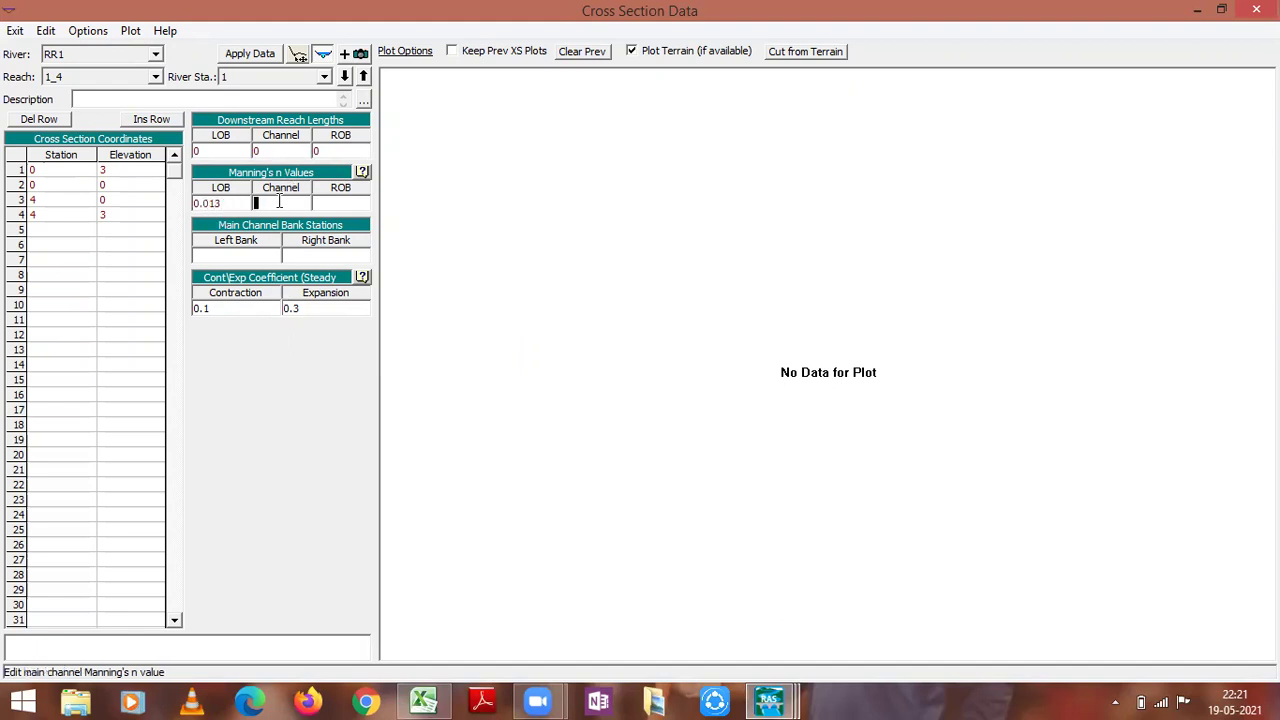
pyautogui.write('0.013')
pyautogui.click(340, 202)
pyautogui.write('0.0001')
pyautogui.press('Tab')
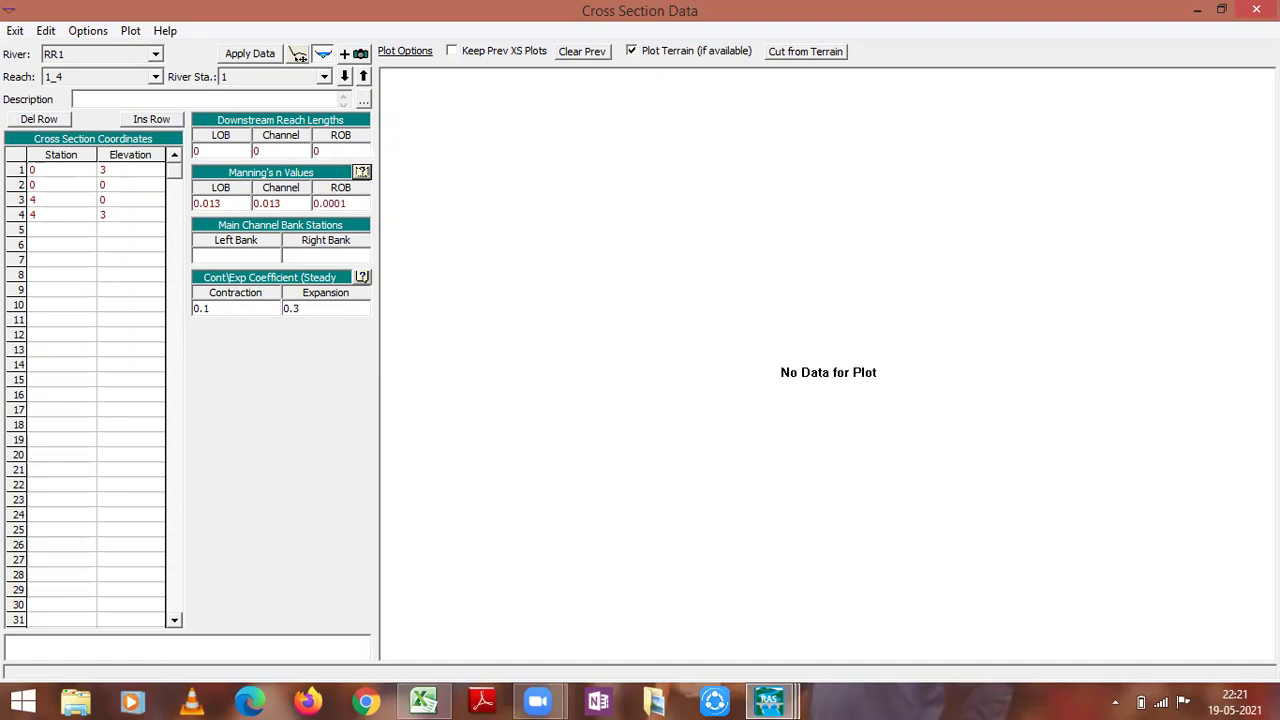
pyautogui.click(348, 203)
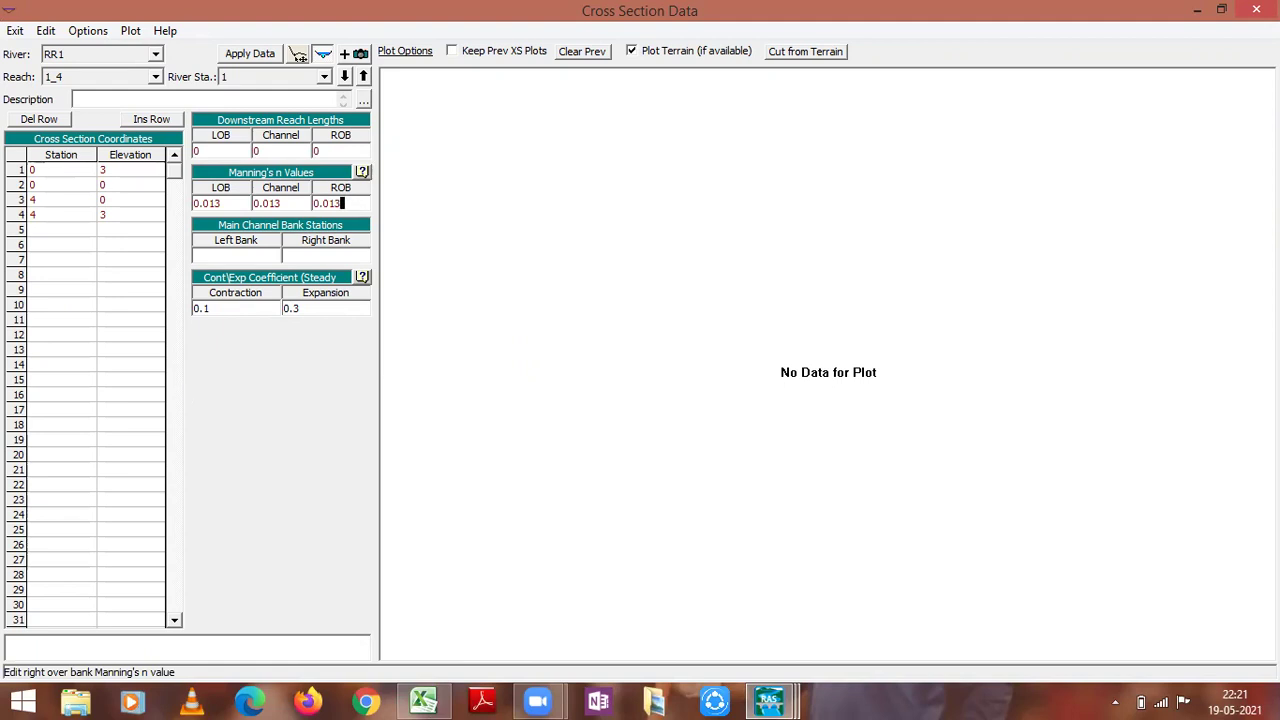
# Step: Check the Station 1 corner coordinates in Excel and set the left main channel bank station to 0 in HEC-RAS
pyautogui.click(239, 257)
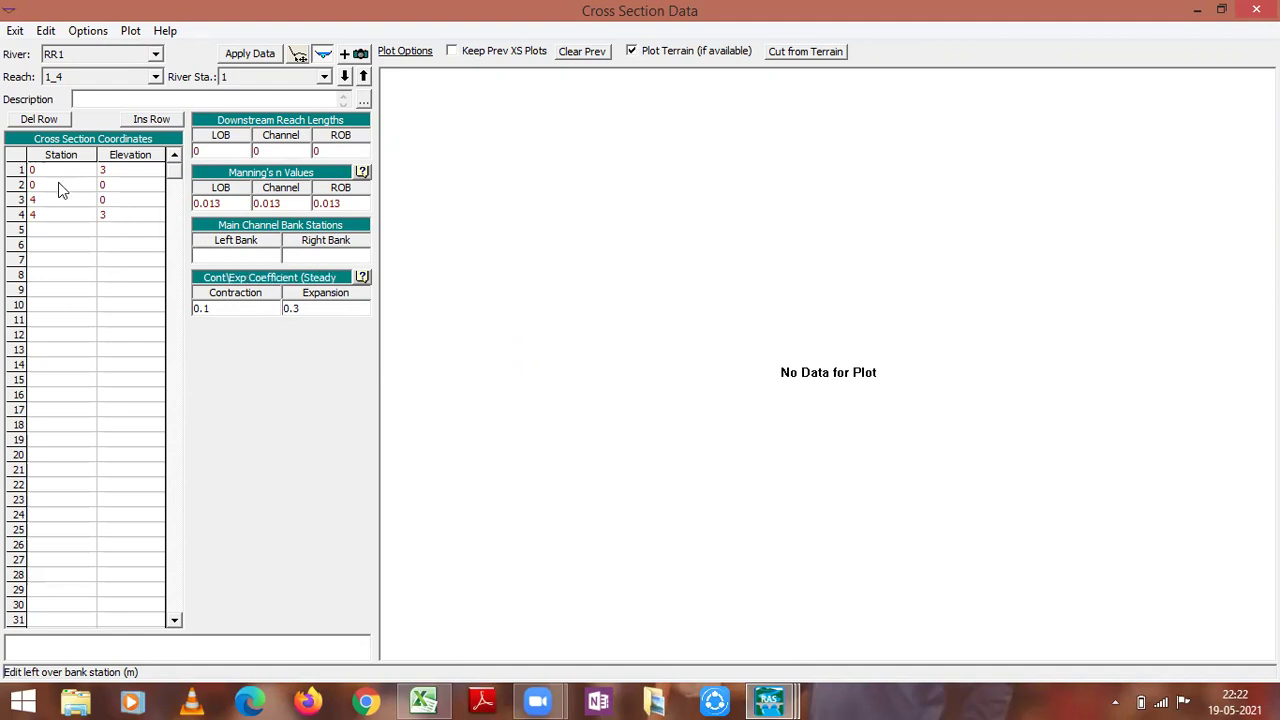
pyautogui.click(423, 701)
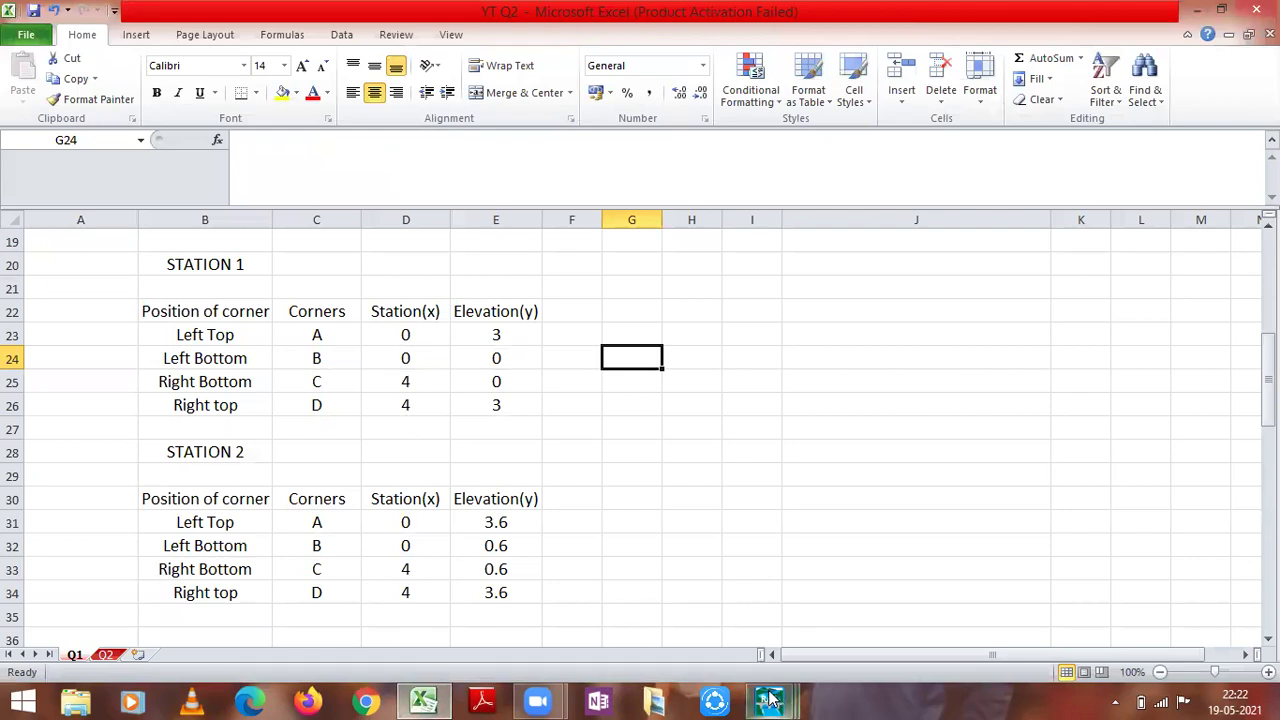
pyautogui.moveTo(769, 701)
pyautogui.click(775, 553)
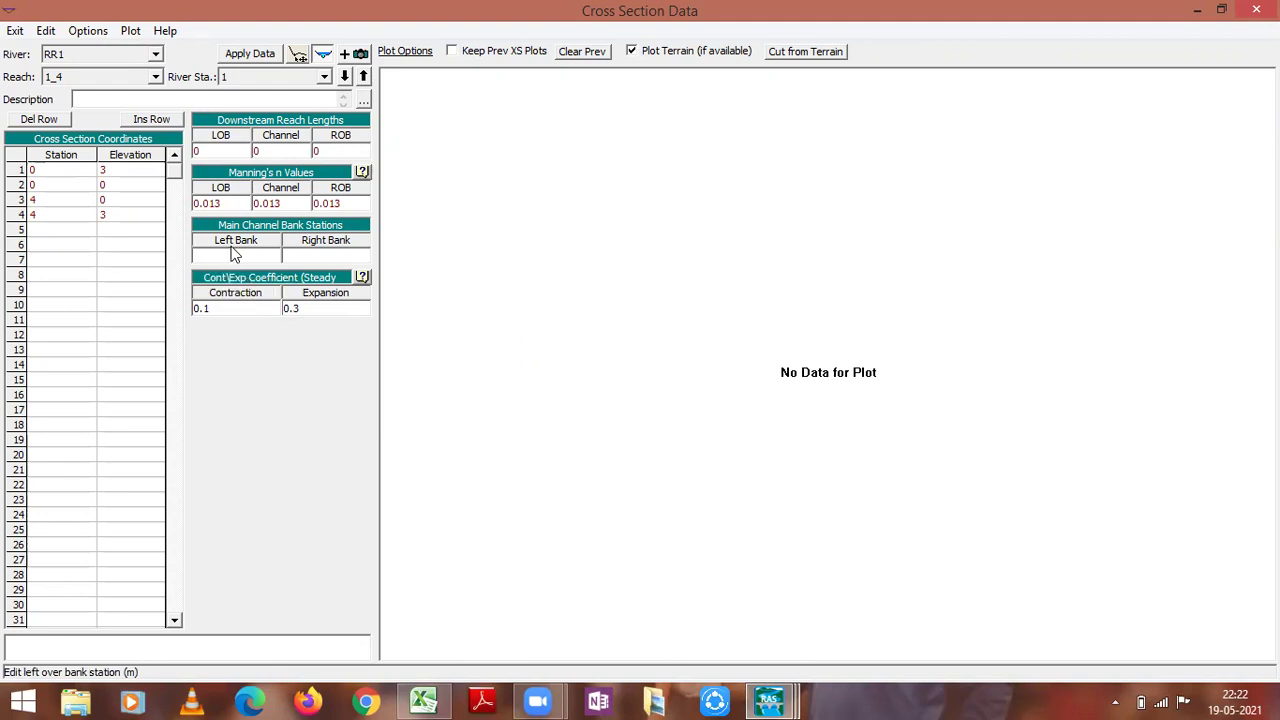
pyautogui.moveTo(424, 700)
pyautogui.click(35, 172)
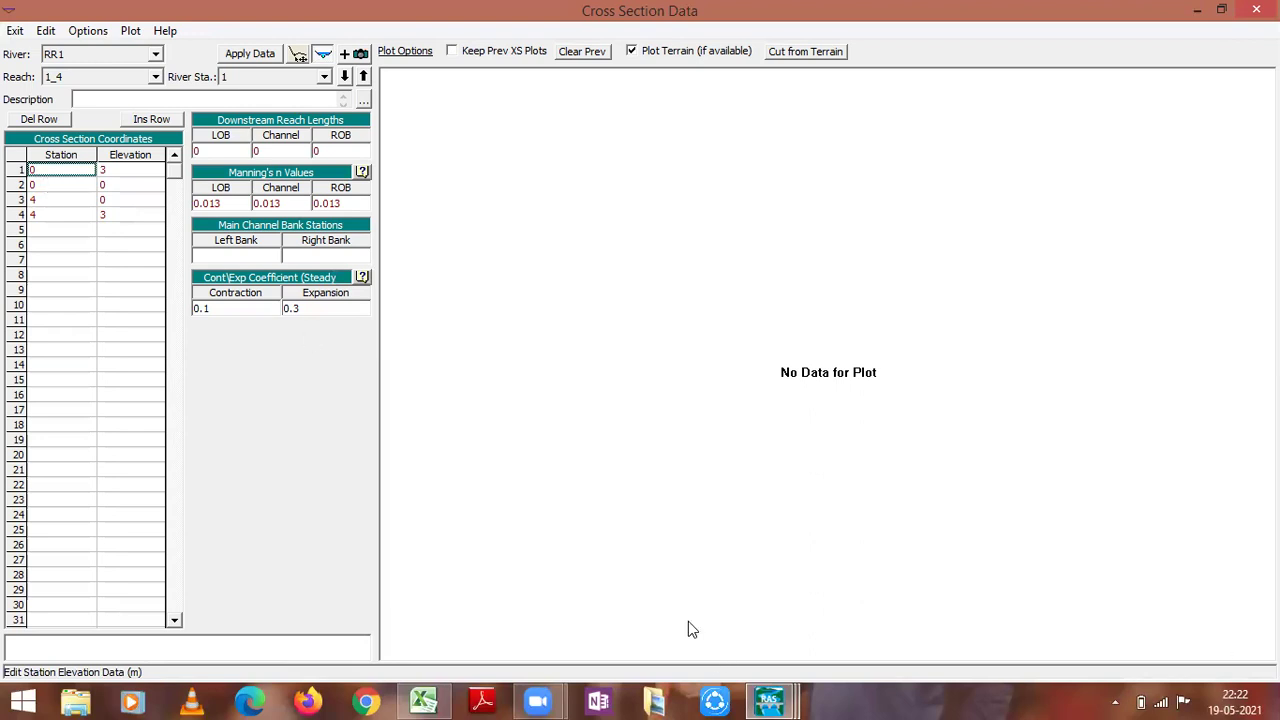
pyautogui.click(247, 256)
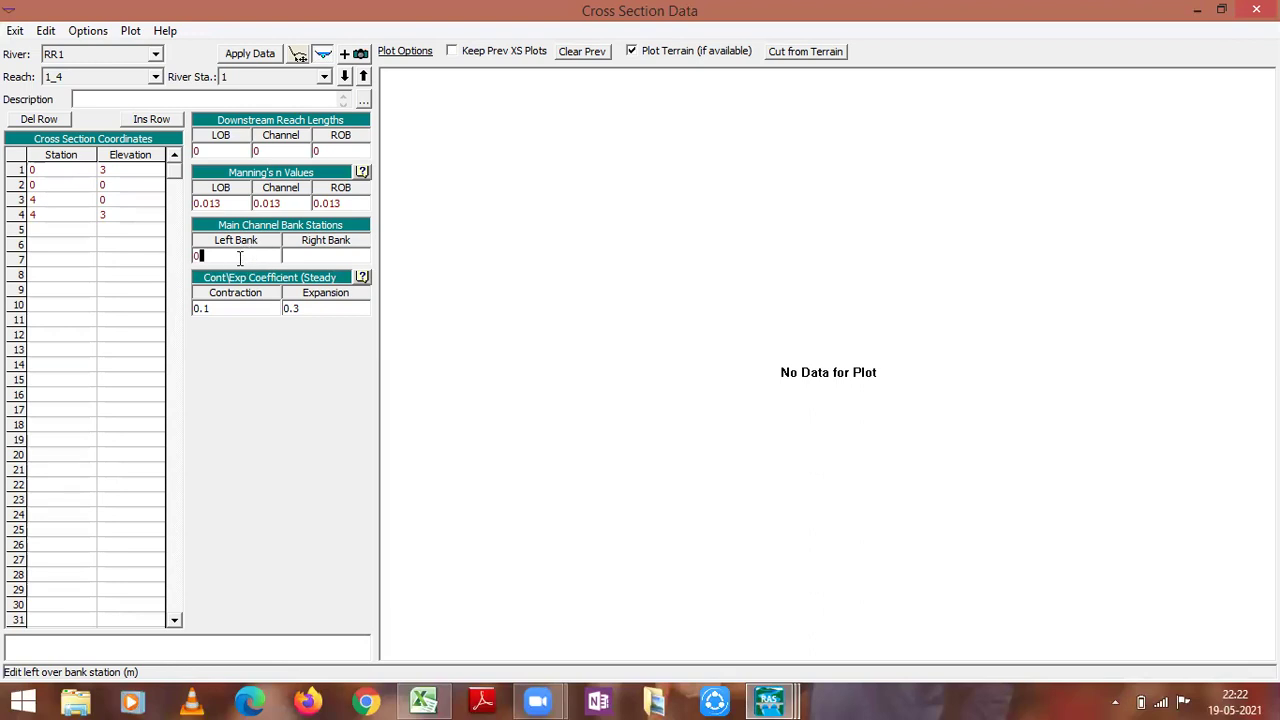
# Step: Check the Station 1 table in Excel, set the right bank station to 4 in HEC-RAS, and apply the cross section data
pyautogui.click(315, 258)
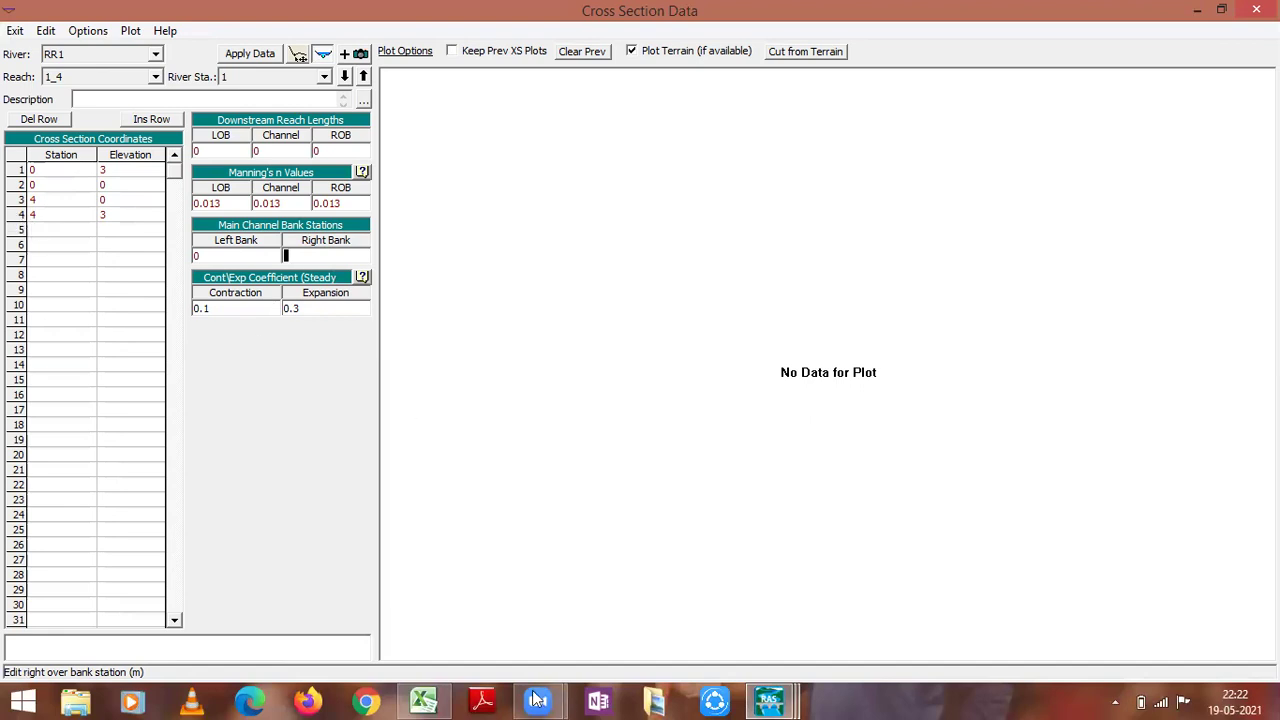
pyautogui.click(423, 703)
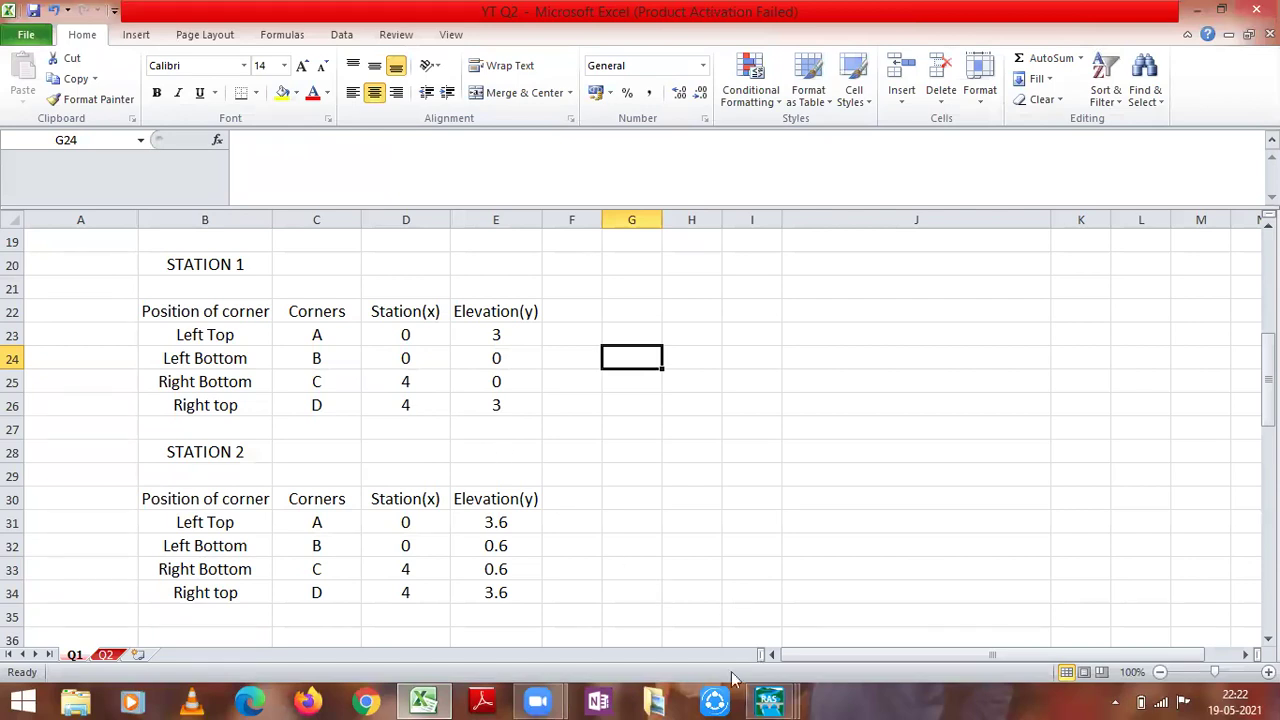
pyautogui.moveTo(770, 700)
pyautogui.click(978, 614)
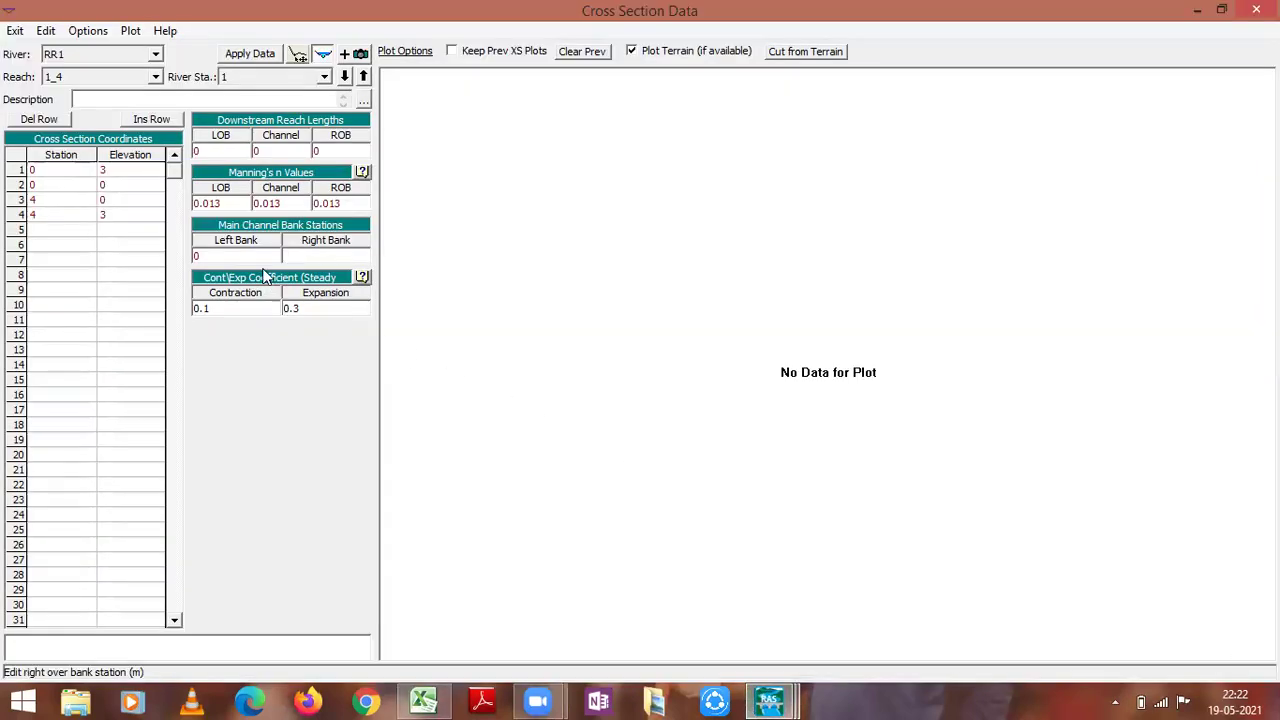
pyautogui.write('4')
pyautogui.click(250, 57)
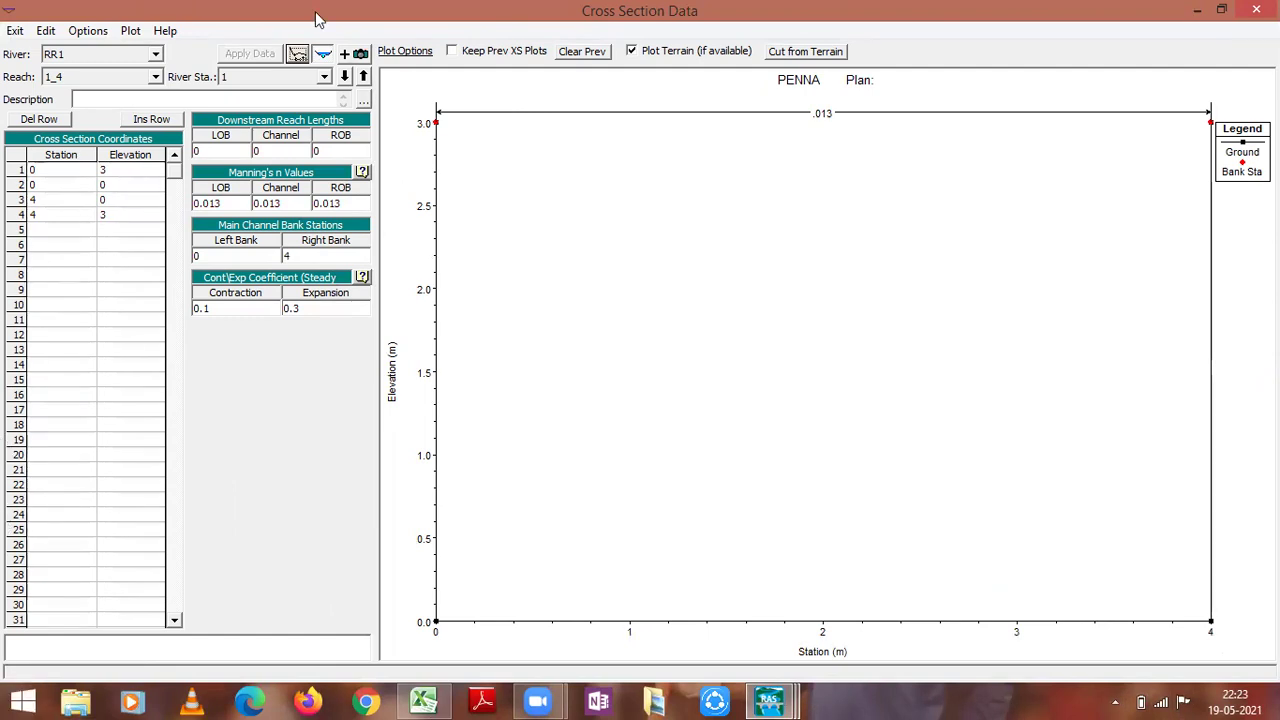
# Step: Switch to Excel and examine the reach lengths and slopes alongside the Station 1 and Station 2 corner coordinates
pyautogui.click(424, 700)
pyautogui.scroll(5, 586, 458)
pyautogui.scroll(-3, 586, 458)
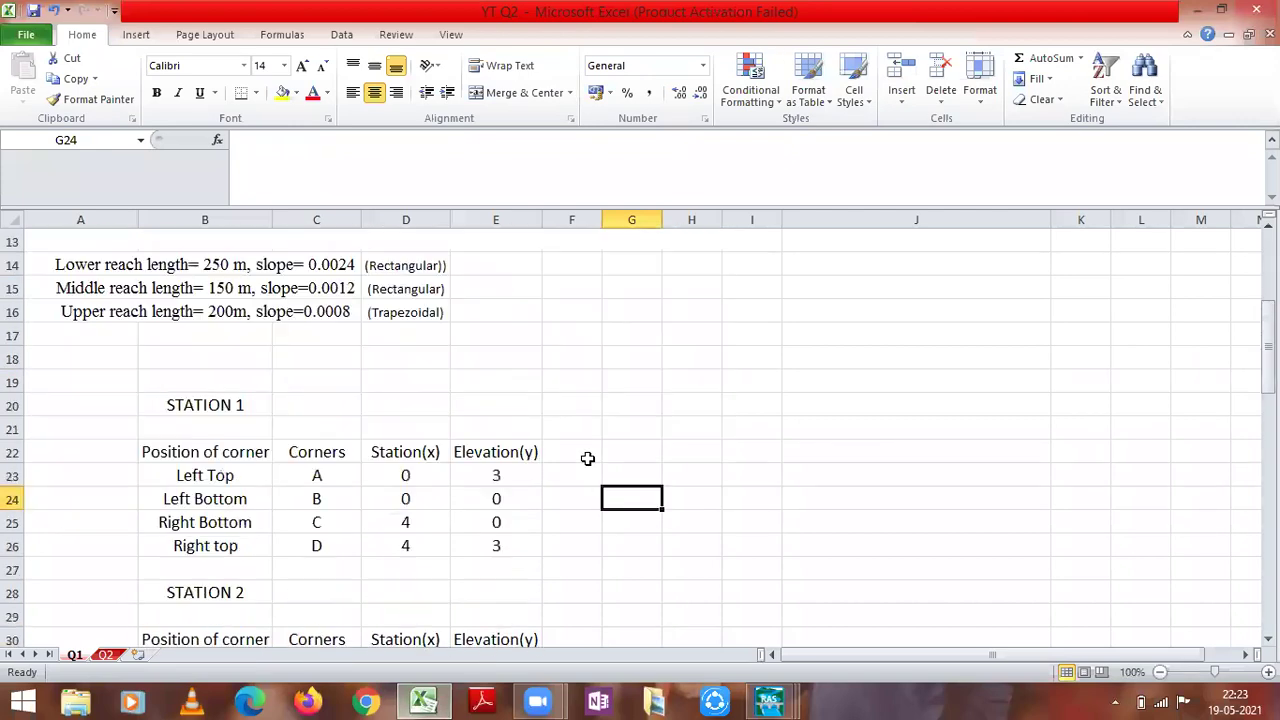
pyautogui.scroll(4, 586, 460)
pyautogui.scroll(-3, 586, 460)
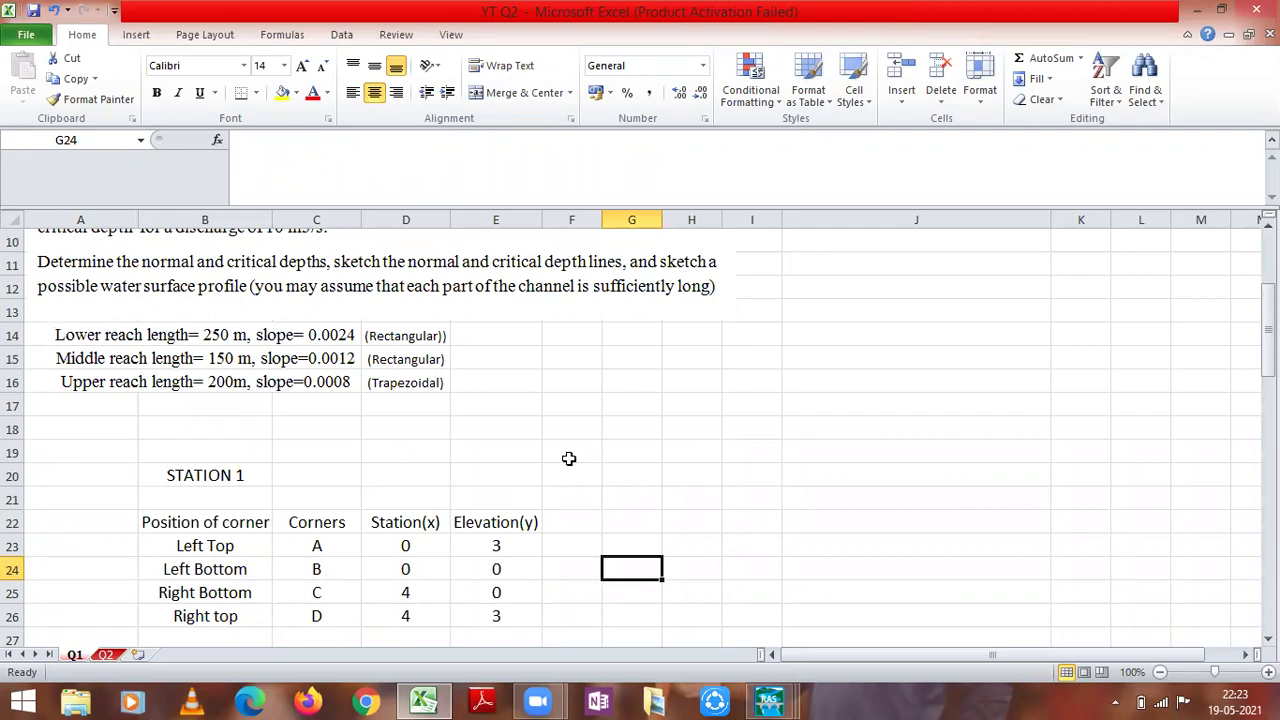
pyautogui.scroll(-1, 568, 458)
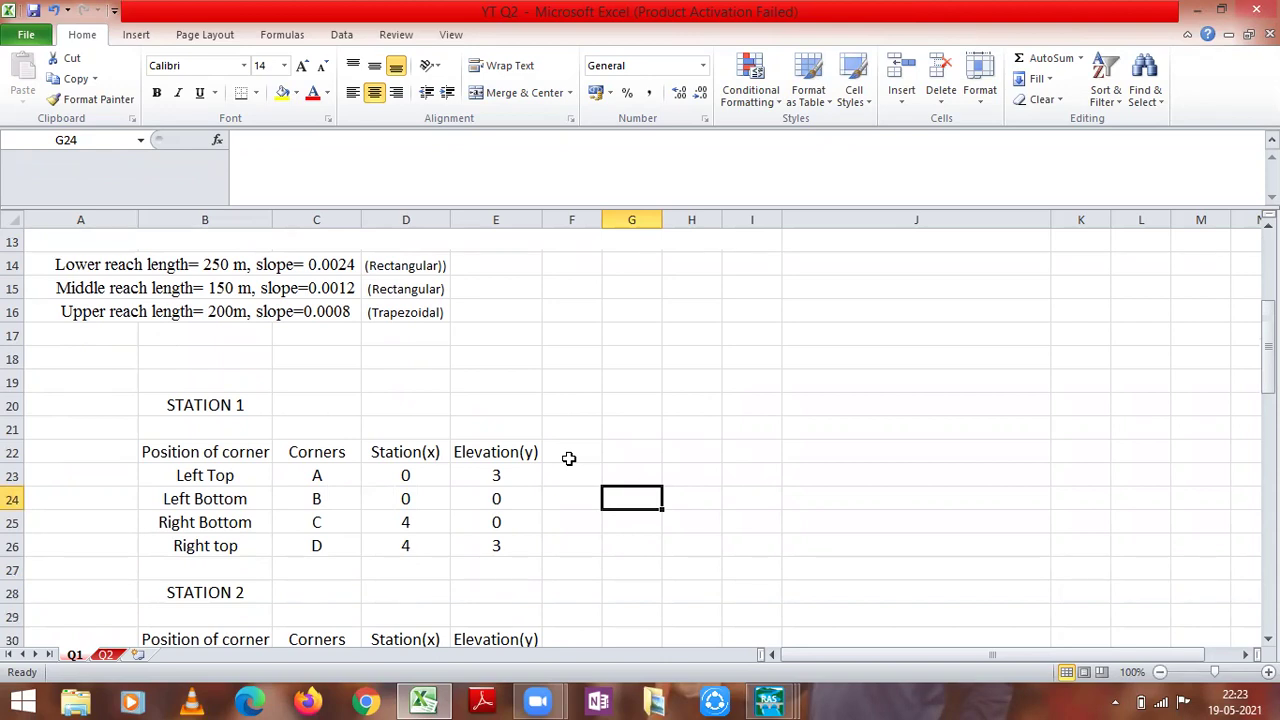
pyautogui.scroll(-2, 568, 458)
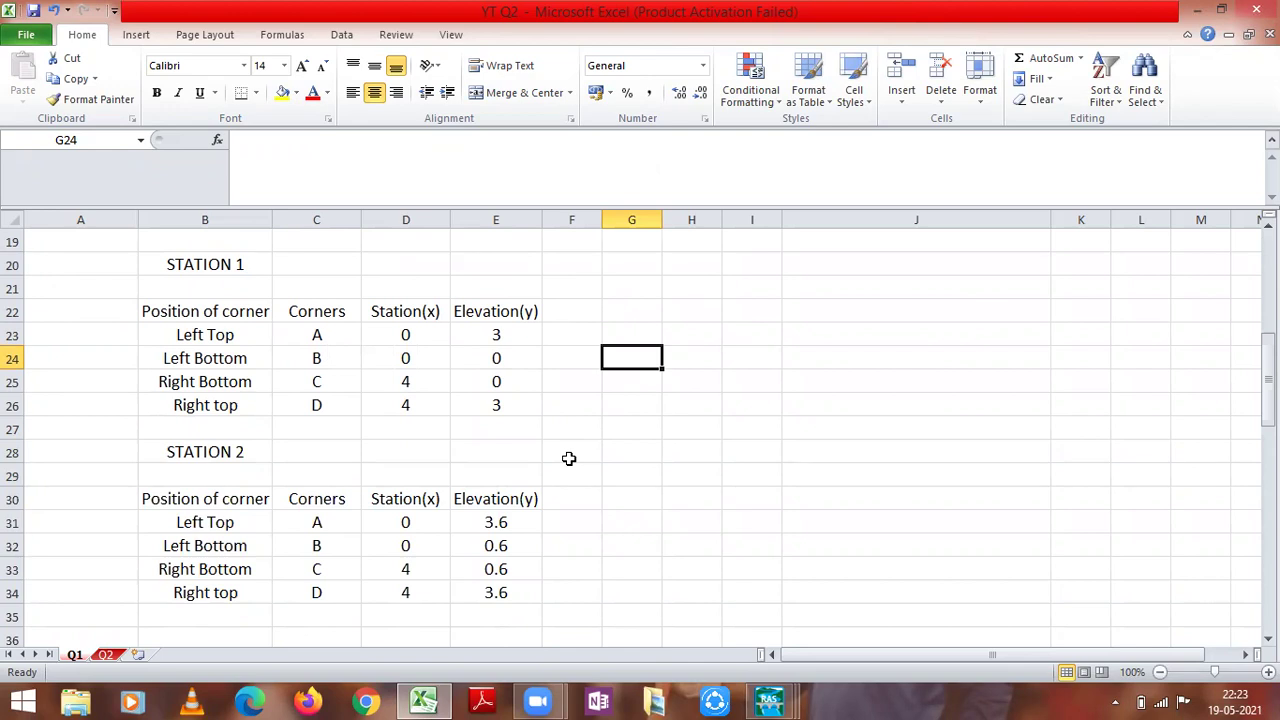
pyautogui.scroll(2, 568, 458)
pyautogui.scroll(1, 568, 458)
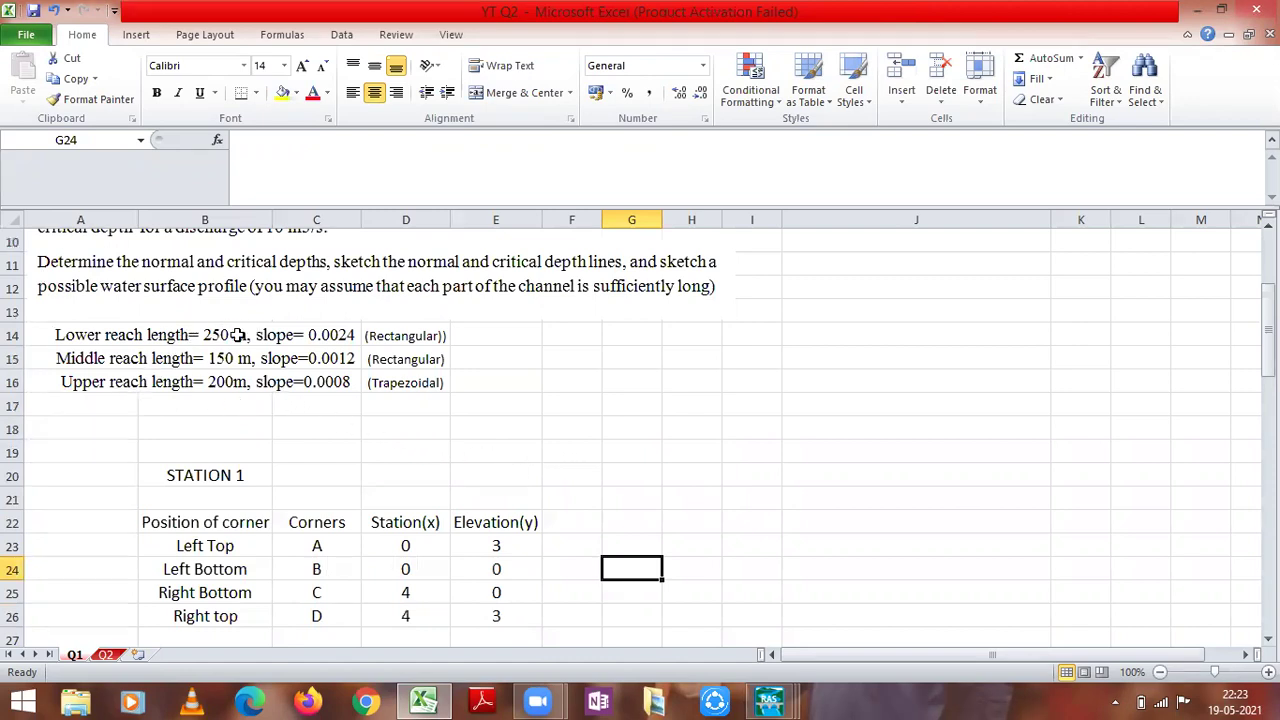
pyautogui.scroll(-3, 371, 400)
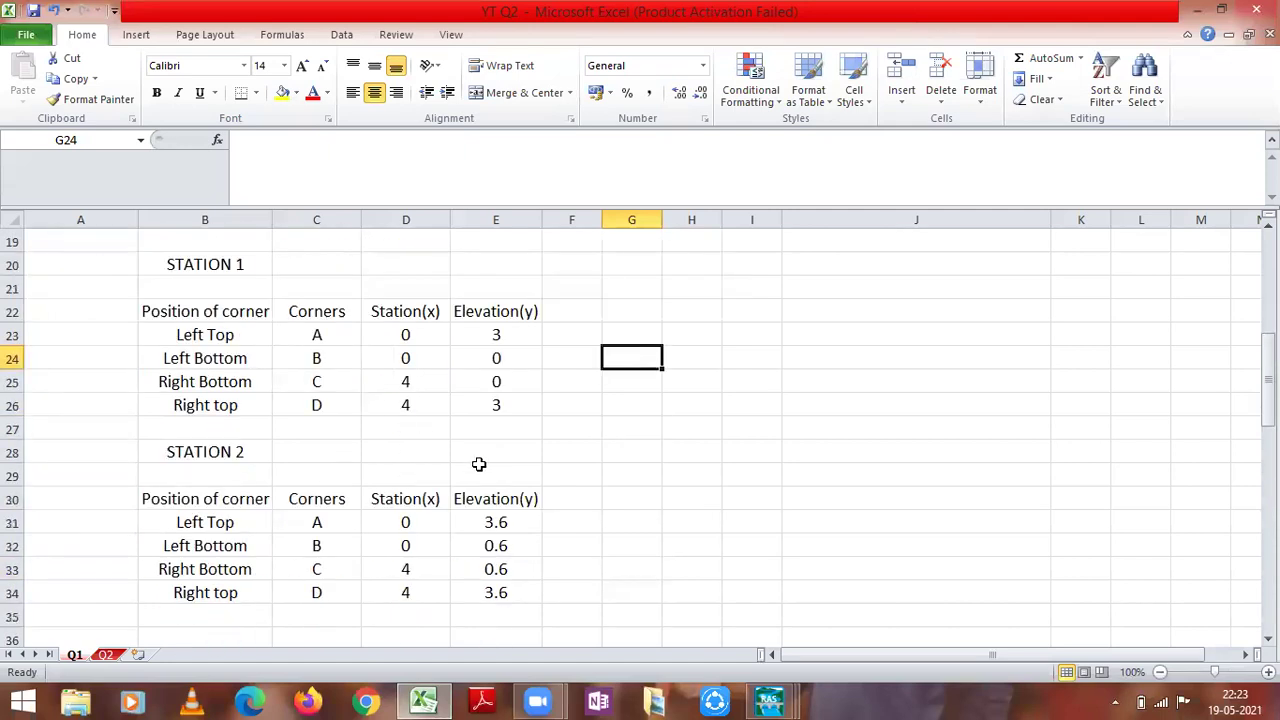
# Step: Calculate the elevation rise of the lower reach beside the Station 2 table, entering =250*0.0024 in cell F31
pyautogui.scroll(2, 480, 463)
pyautogui.scroll(-3, 479, 465)
pyautogui.click(583, 451)
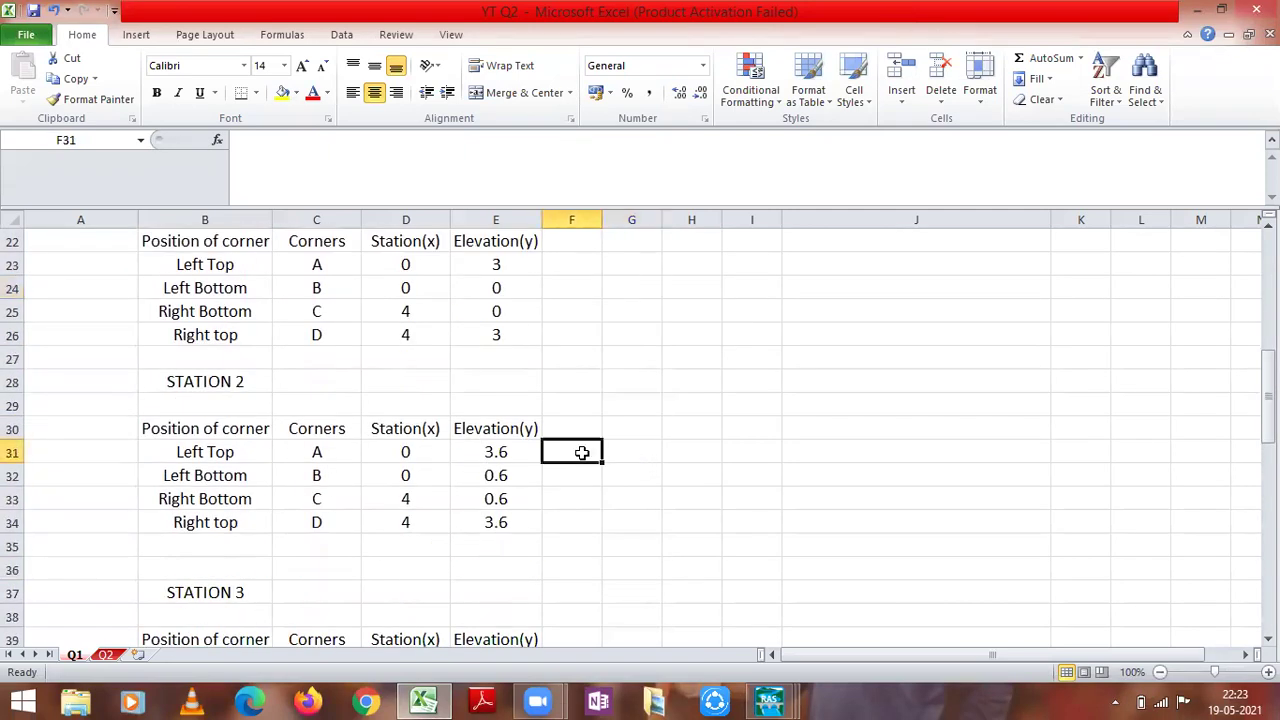
pyautogui.write('=')
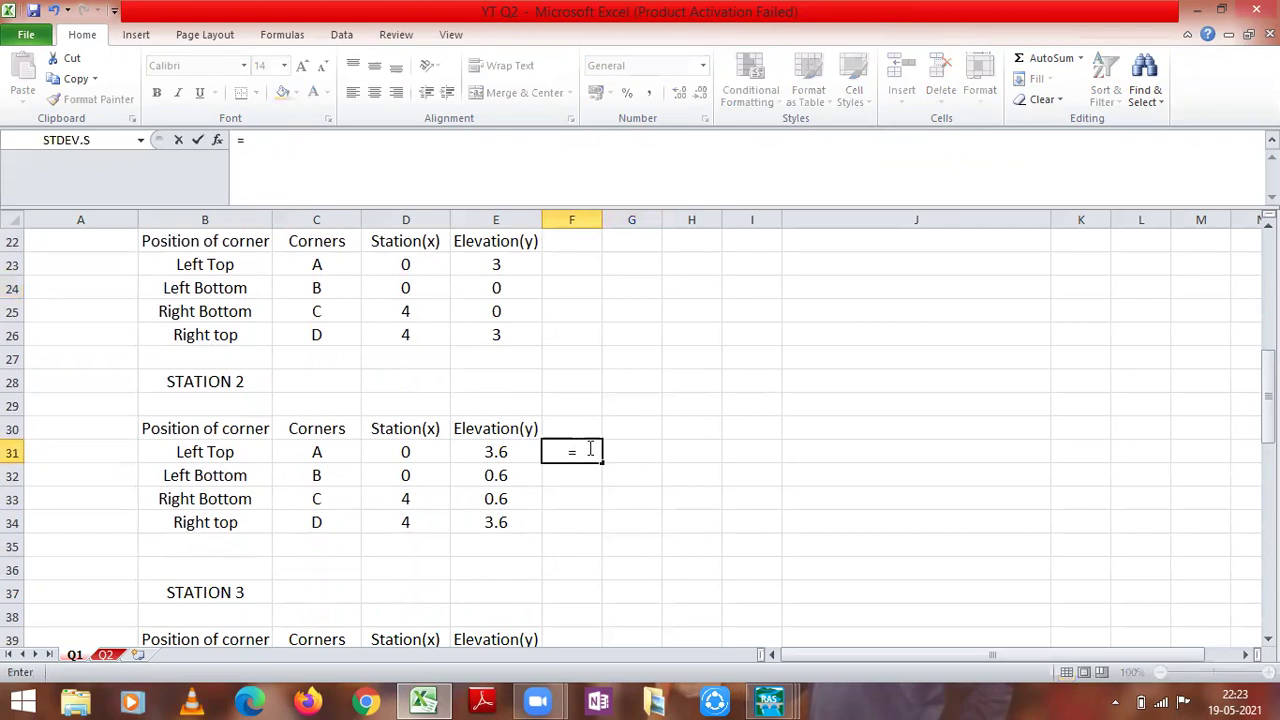
pyautogui.scroll(4, 597, 445)
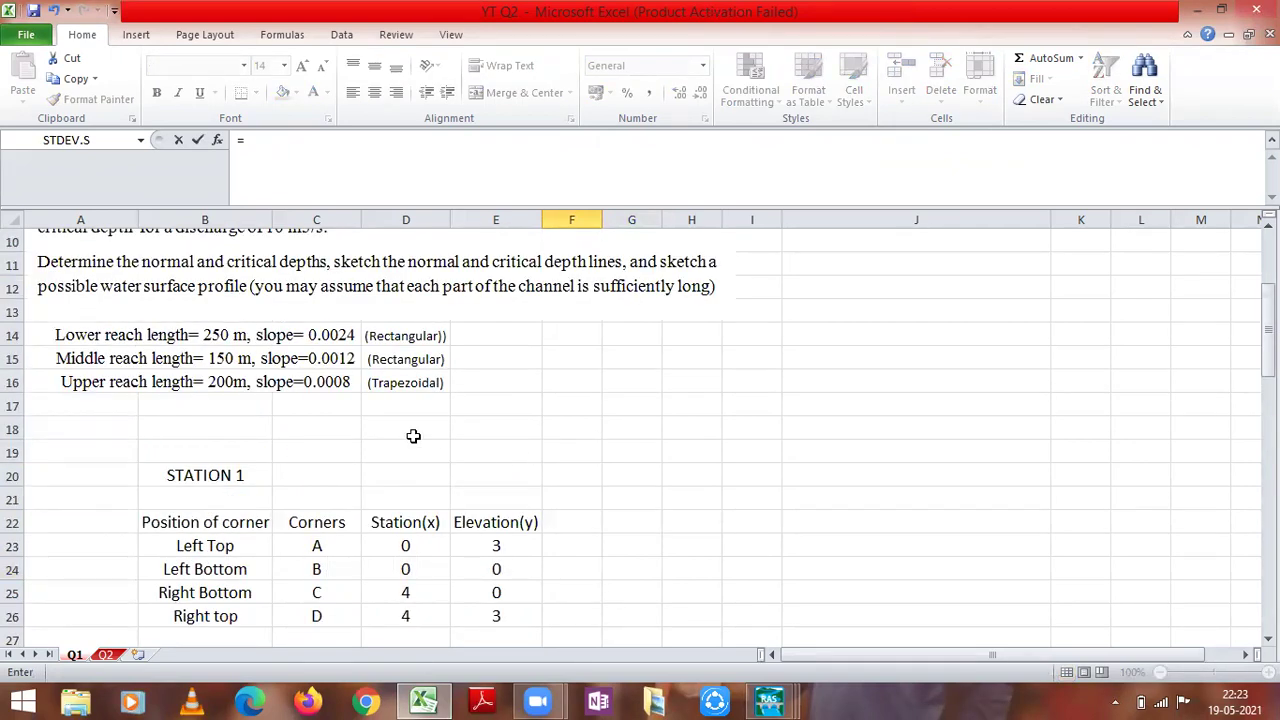
pyautogui.scroll(-4, 413, 435)
pyautogui.write('250')
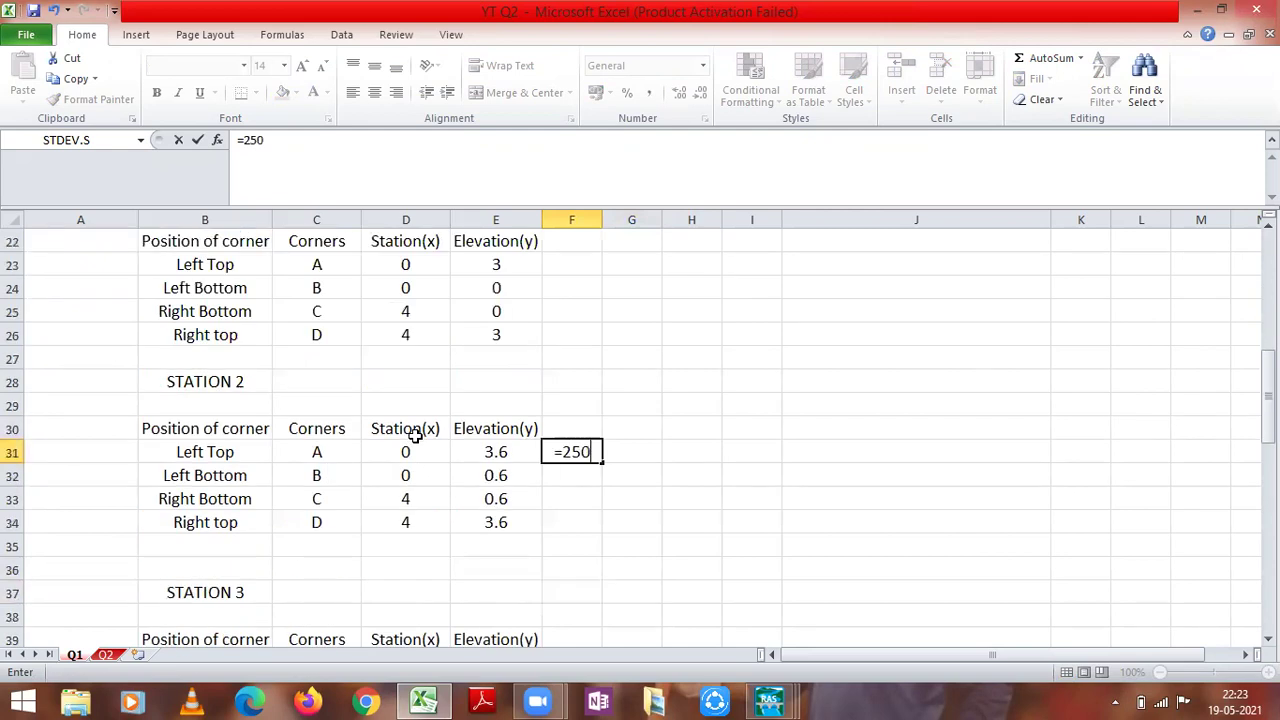
pyautogui.write('*')
pyautogui.scroll(4, 417, 437)
pyautogui.scroll(-4, 426, 453)
pyautogui.write('0.0')
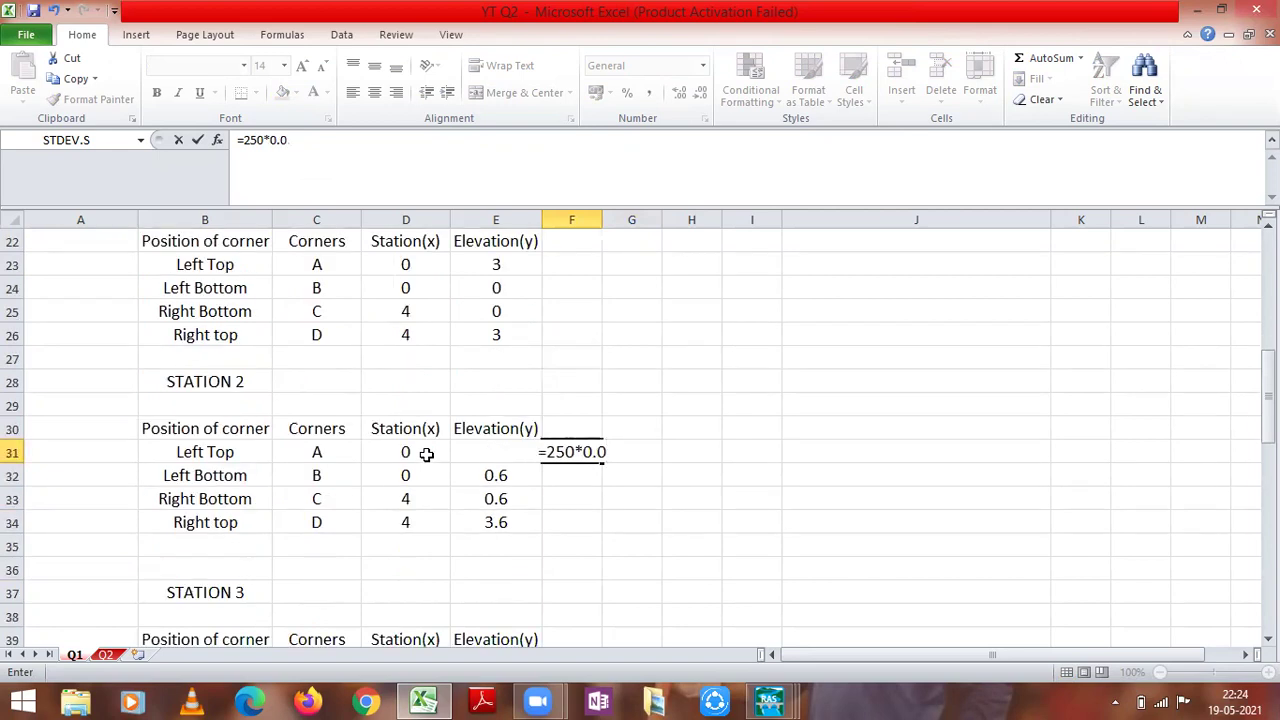
pyautogui.scroll(4, 426, 454)
pyautogui.scroll(-2, 428, 455)
pyautogui.write('024')
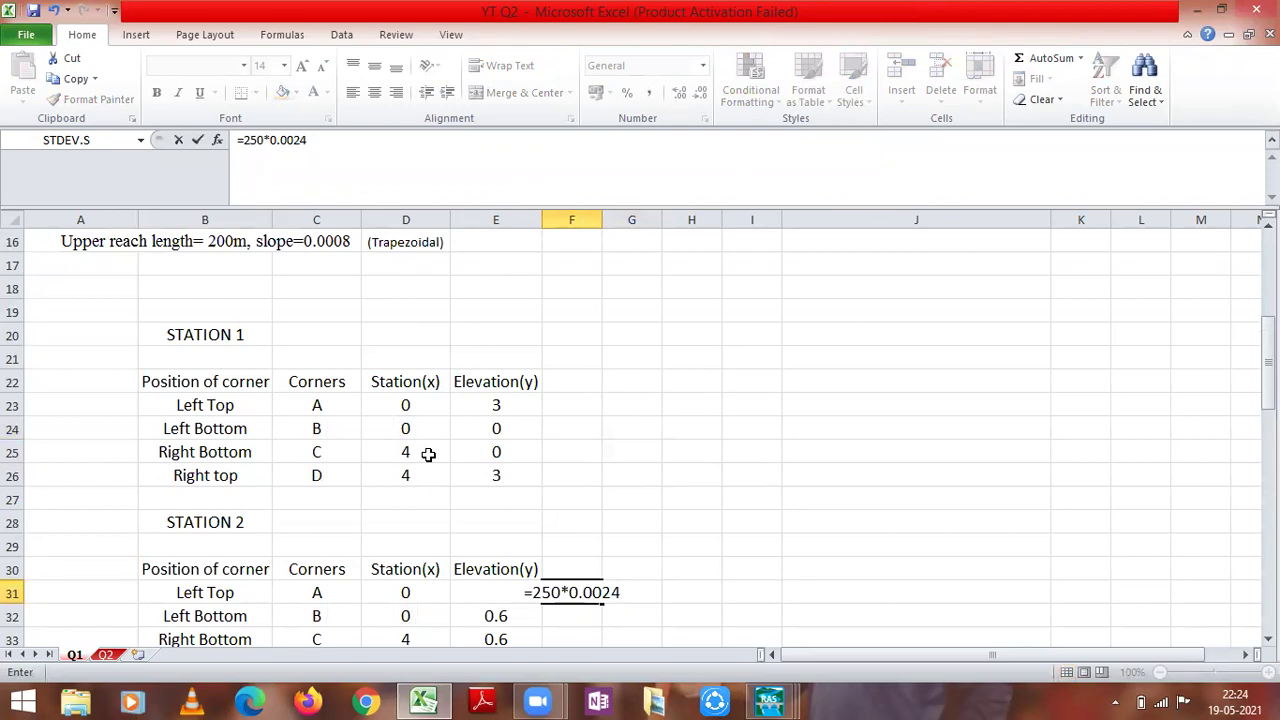
pyautogui.press('Return')
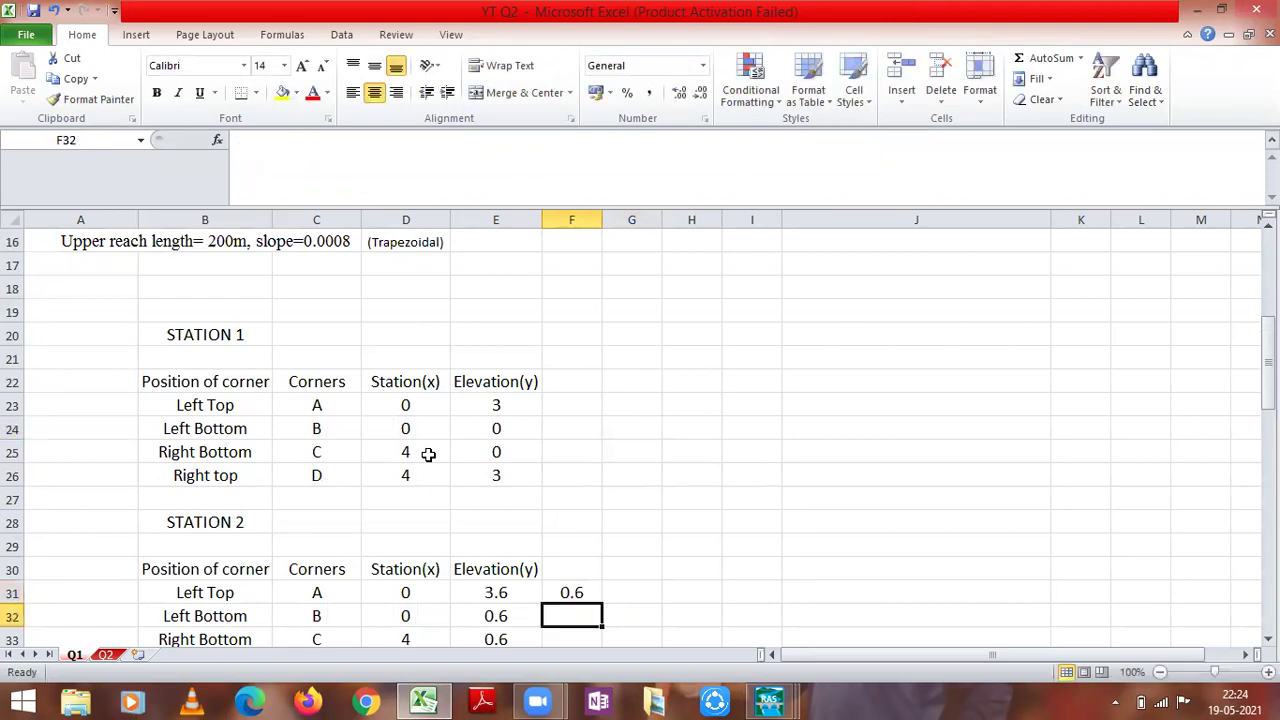
pyautogui.scroll(-1, 640, 516)
pyautogui.click(581, 521)
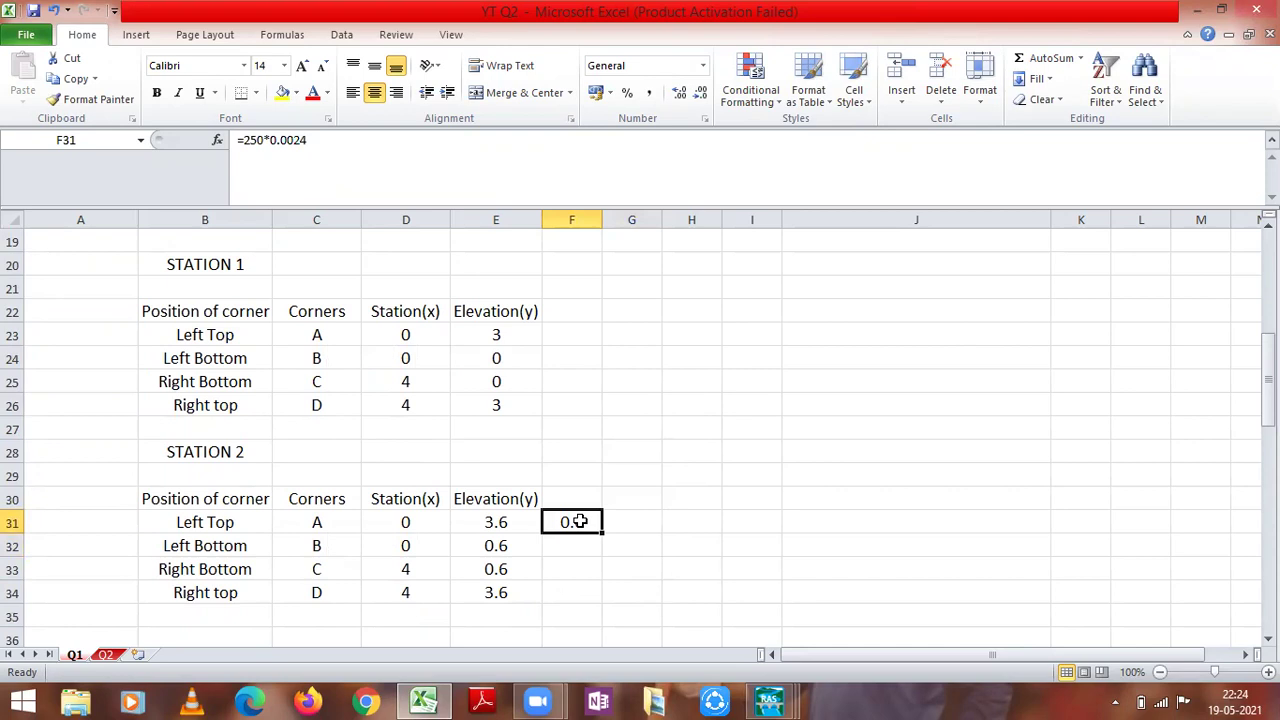
# Step: Review the reach data in Excel, switch to HEC-RAS, and copy the river station 1 cross section to river station 2 in reach 1_4
pyautogui.click(770, 702)
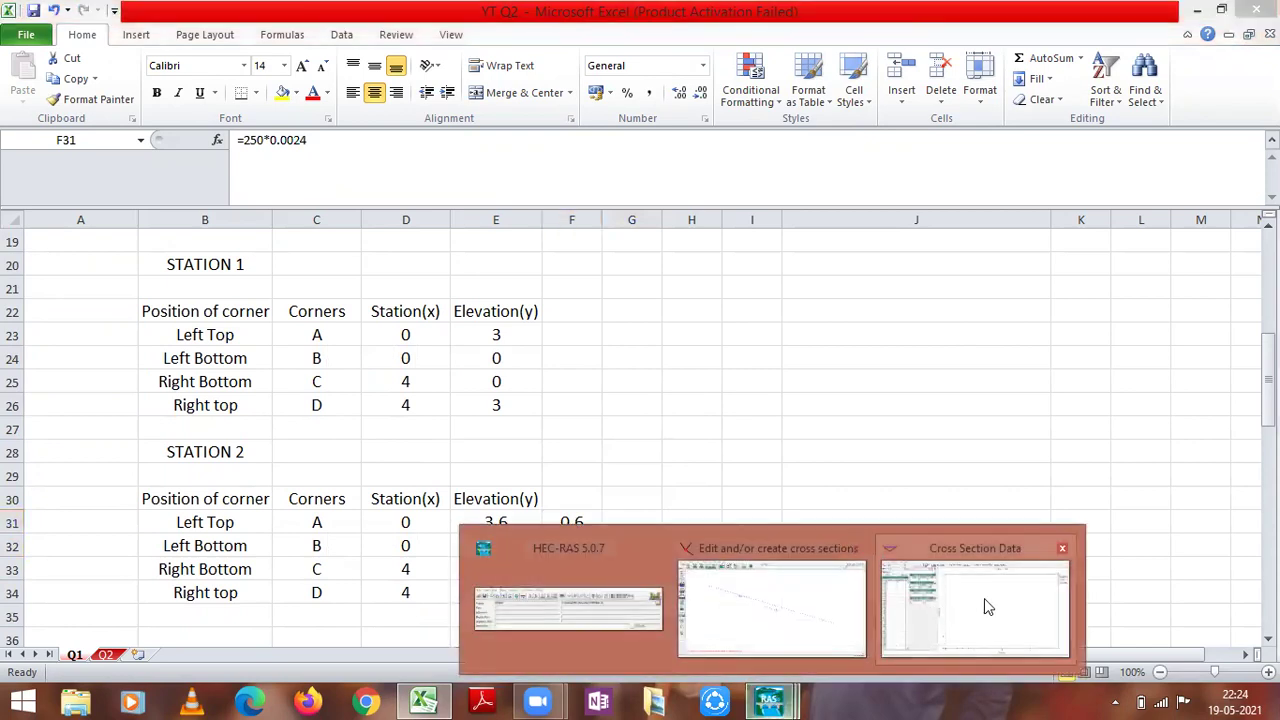
pyautogui.click(984, 598)
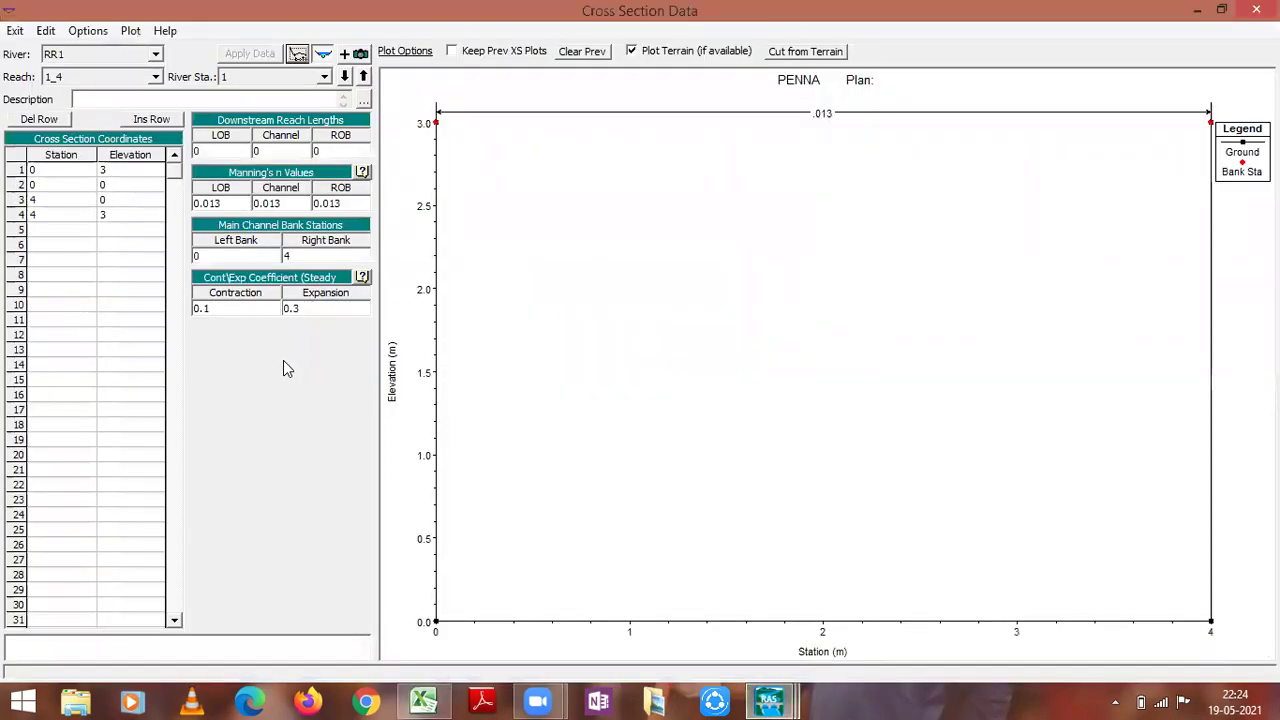
pyautogui.click(426, 700)
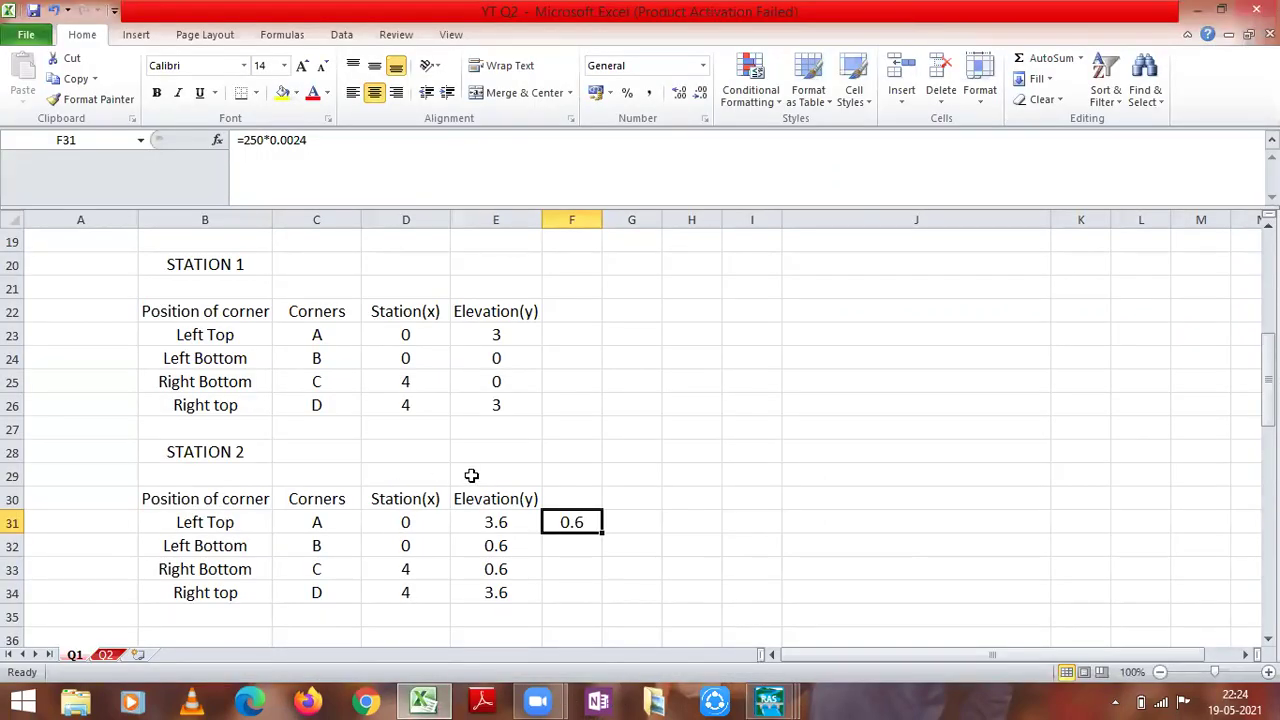
pyautogui.scroll(4, 471, 475)
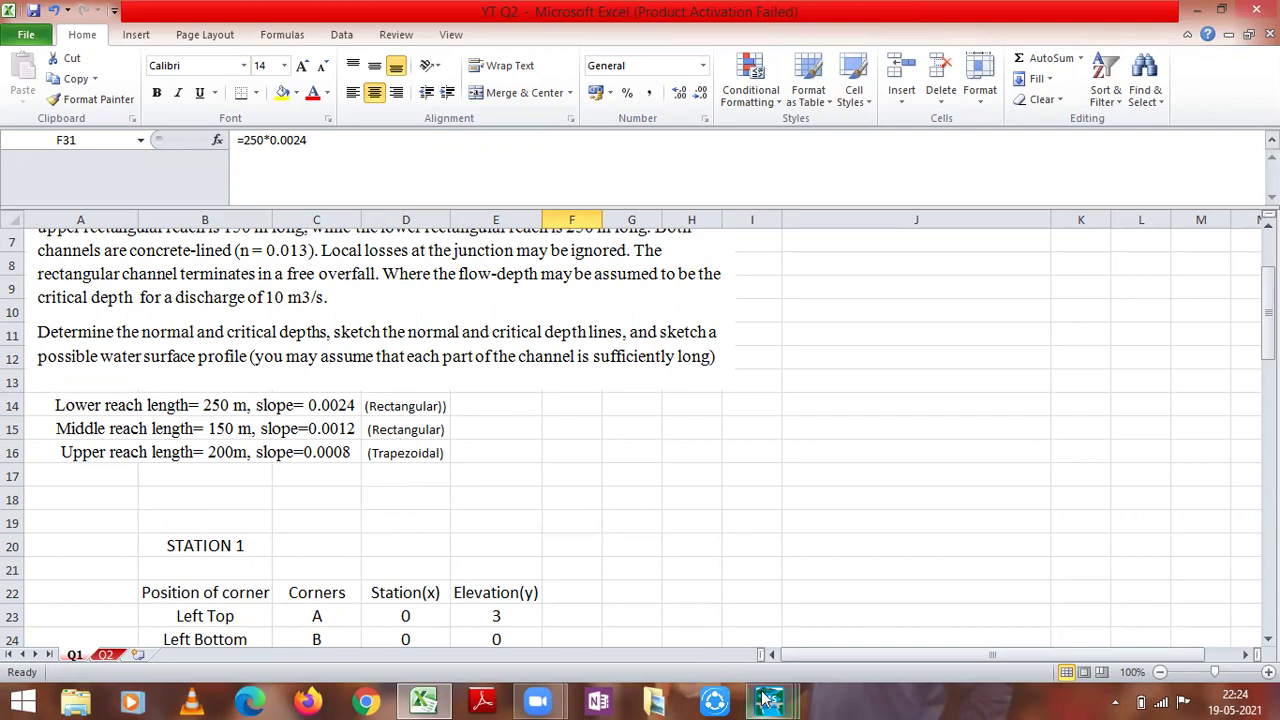
pyautogui.moveTo(768, 700)
pyautogui.click(1006, 610)
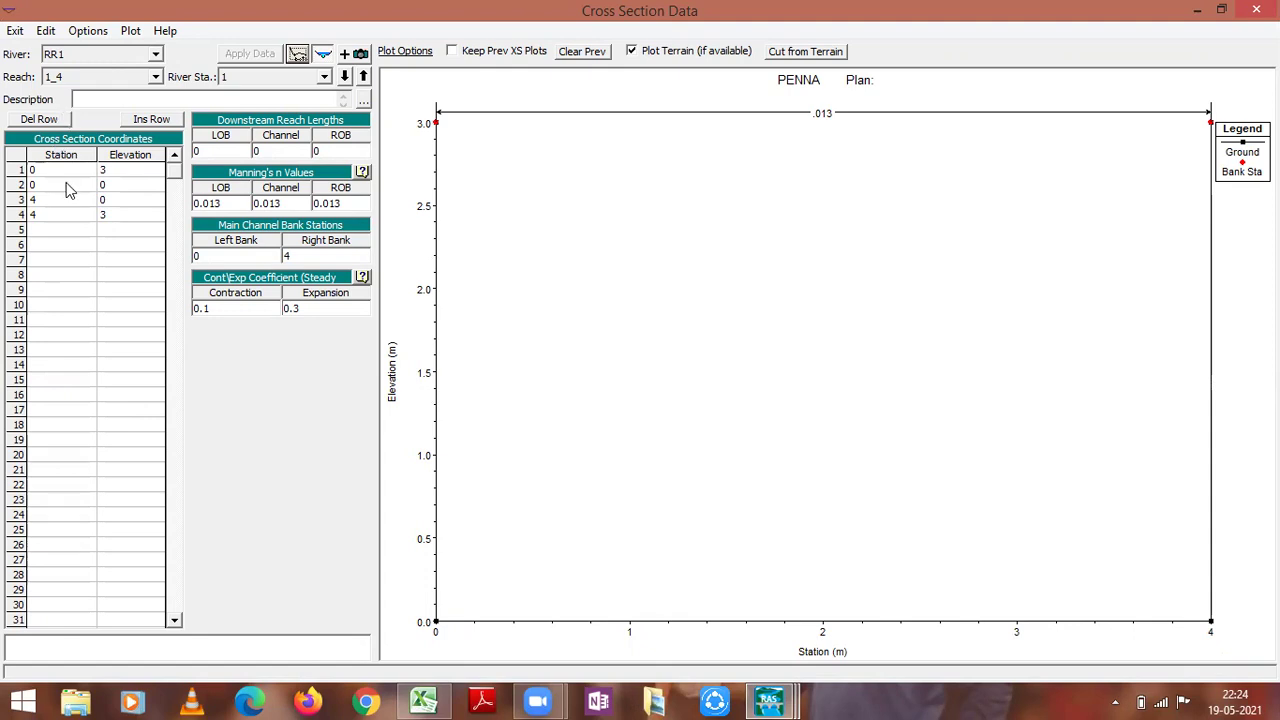
pyautogui.click(88, 31)
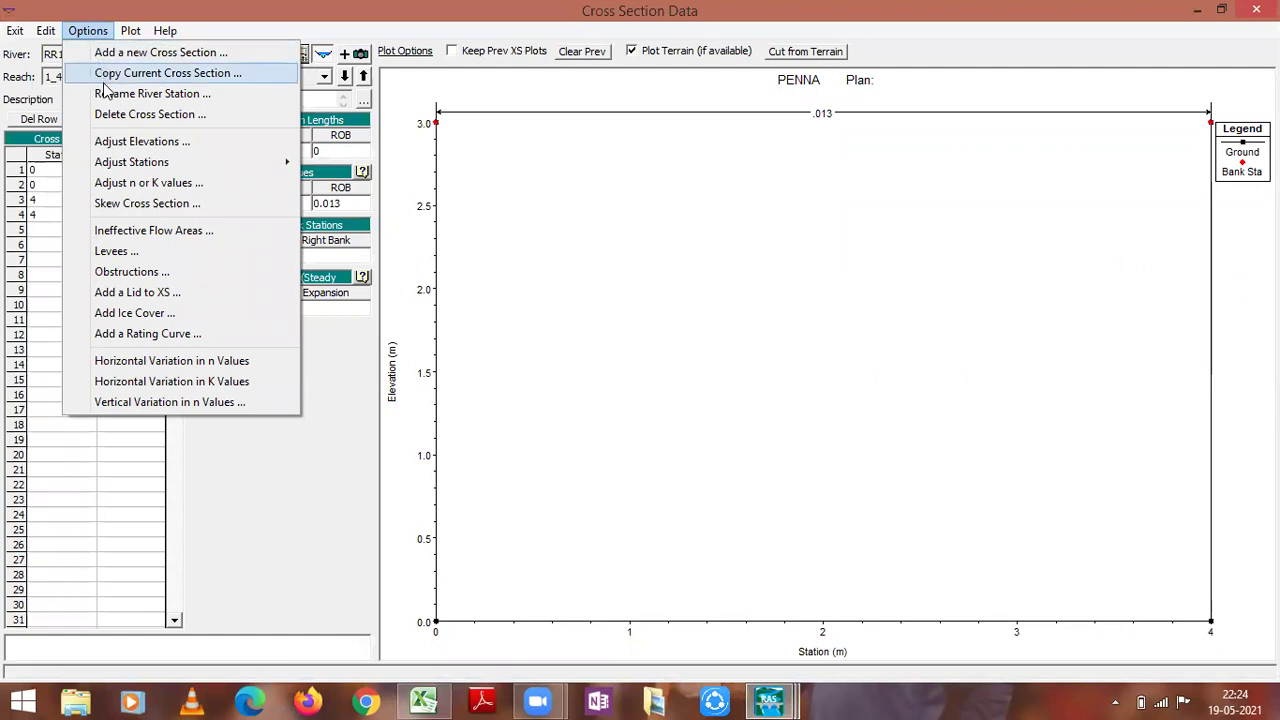
pyautogui.click(145, 75)
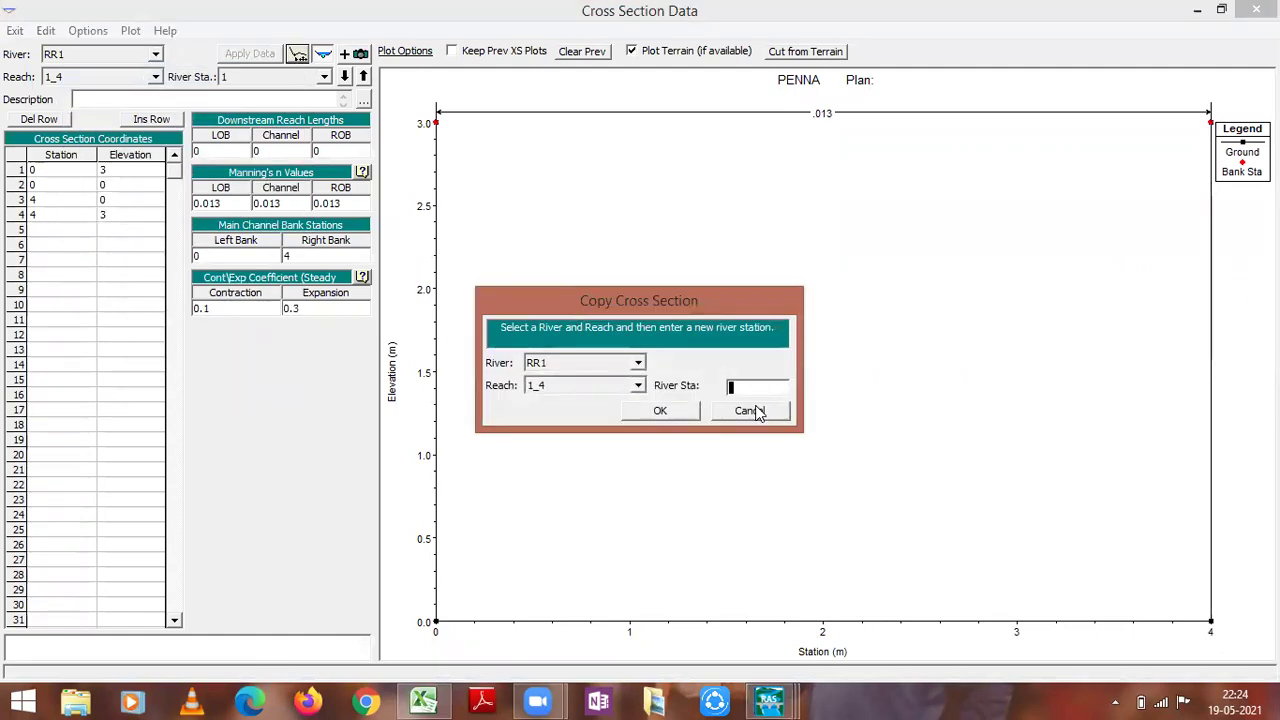
pyautogui.write('2')
pyautogui.click(660, 413)
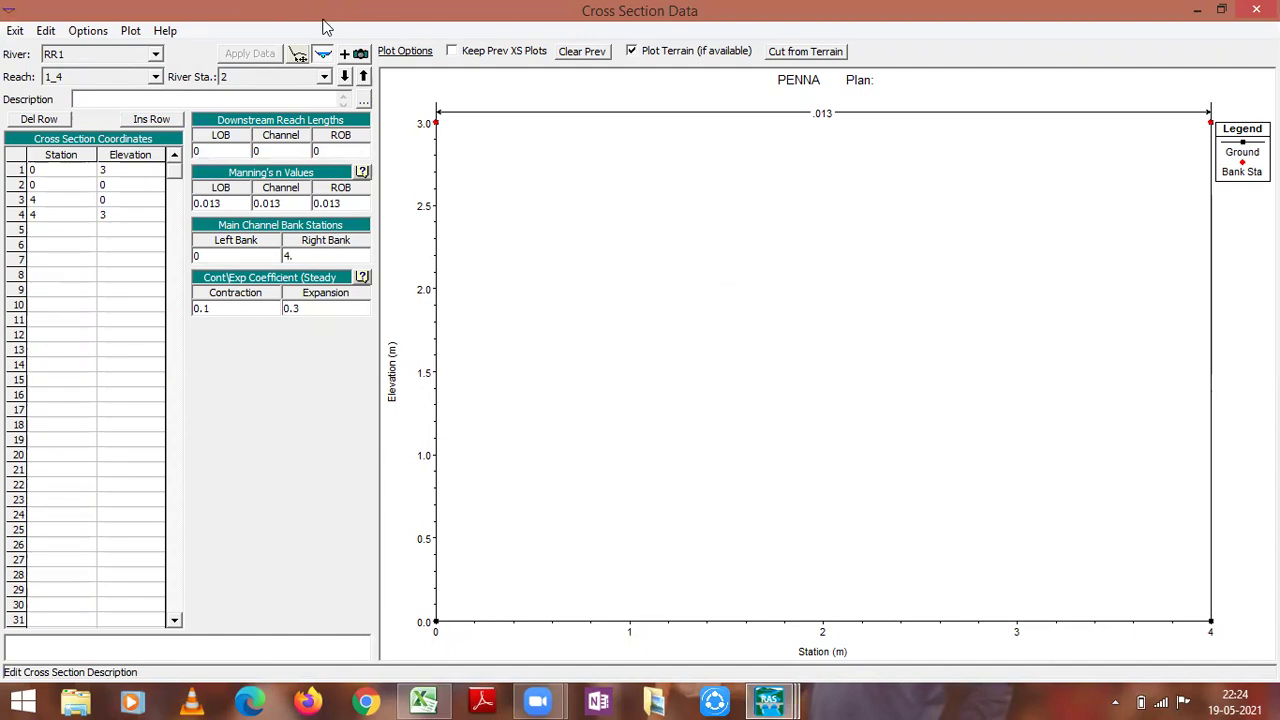
# Step: Check the calculated rise in Excel, and adjust the elevations of river station 2 in HEC-RAS by adding 0.6
pyautogui.moveTo(428, 698)
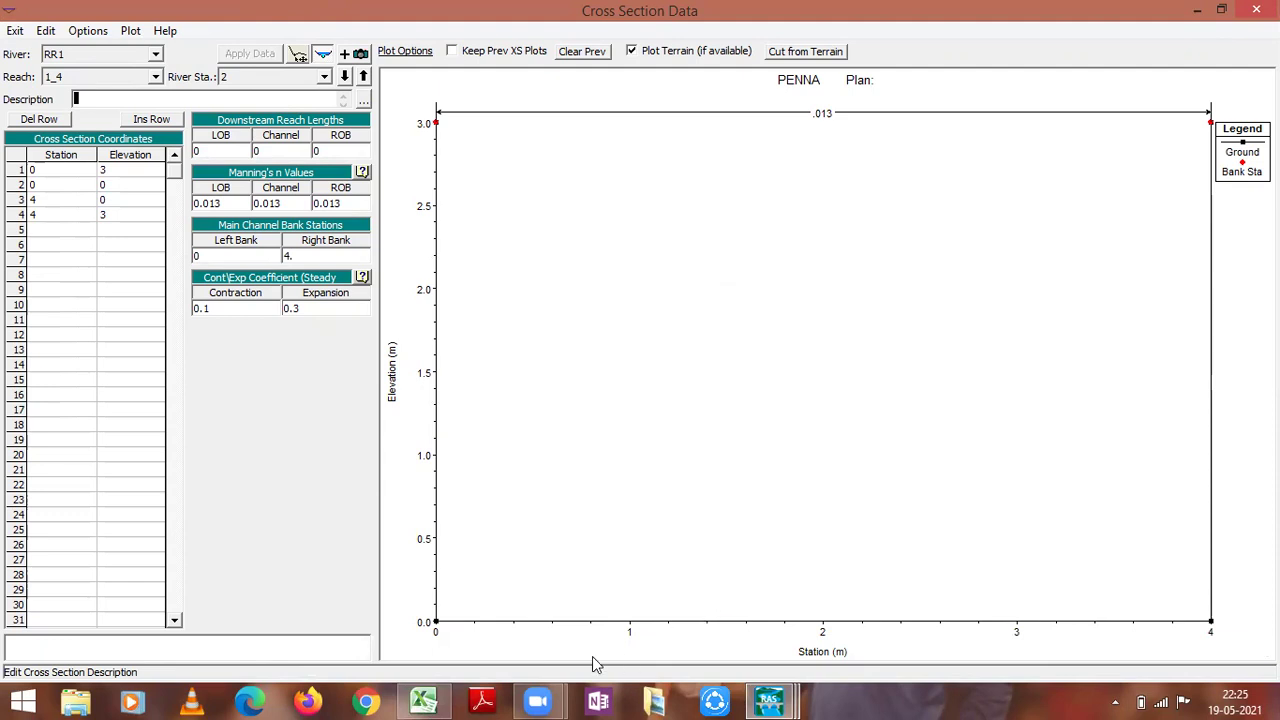
pyautogui.click(424, 700)
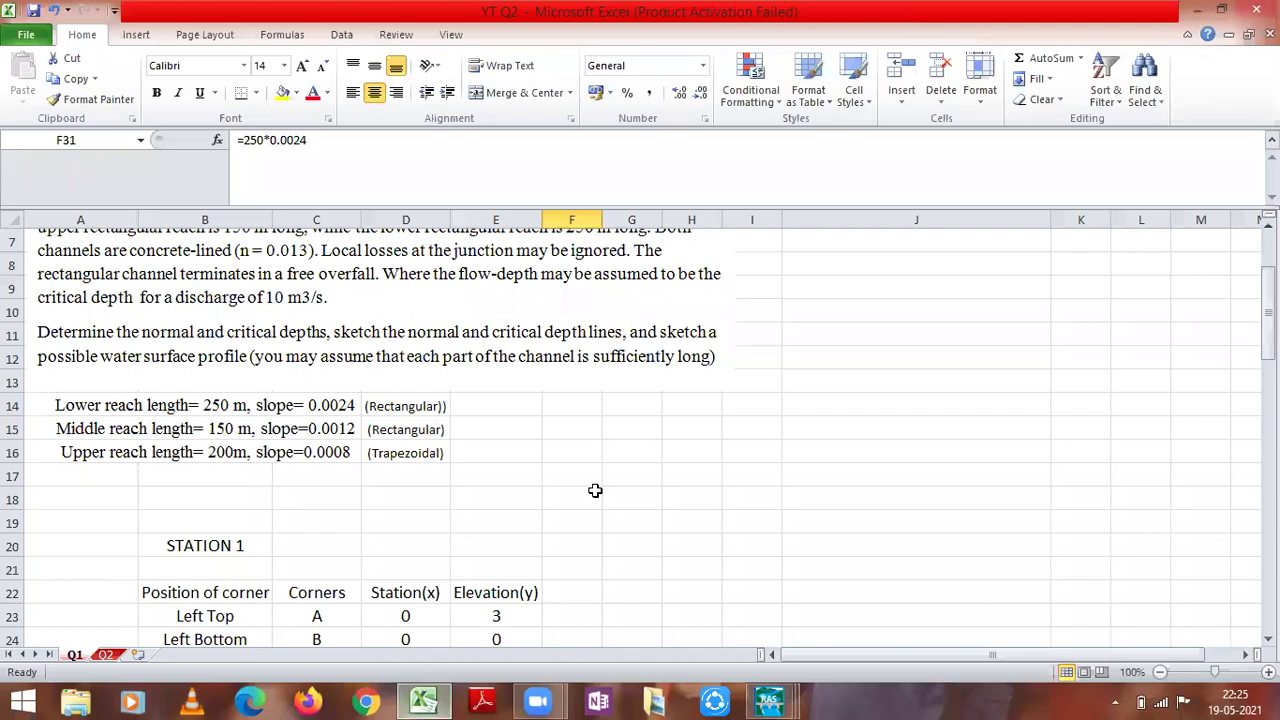
pyautogui.scroll(-3, 580, 529)
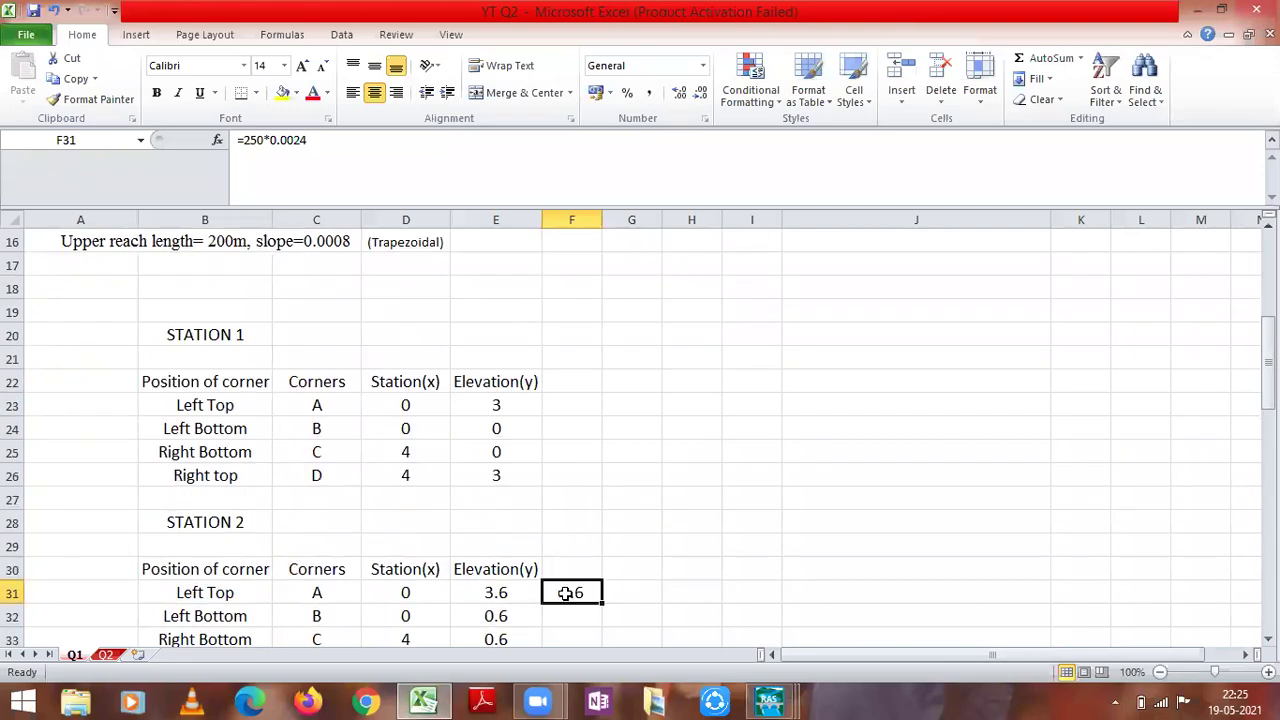
pyautogui.click(769, 700)
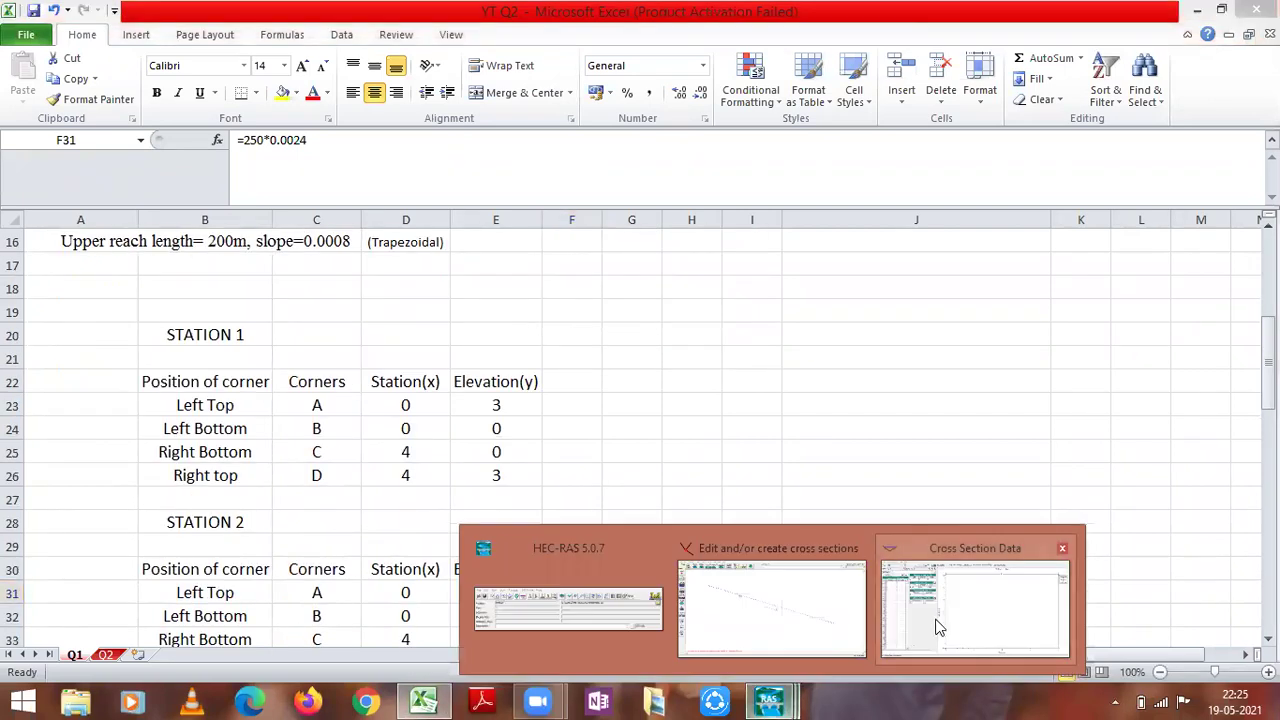
pyautogui.click(937, 624)
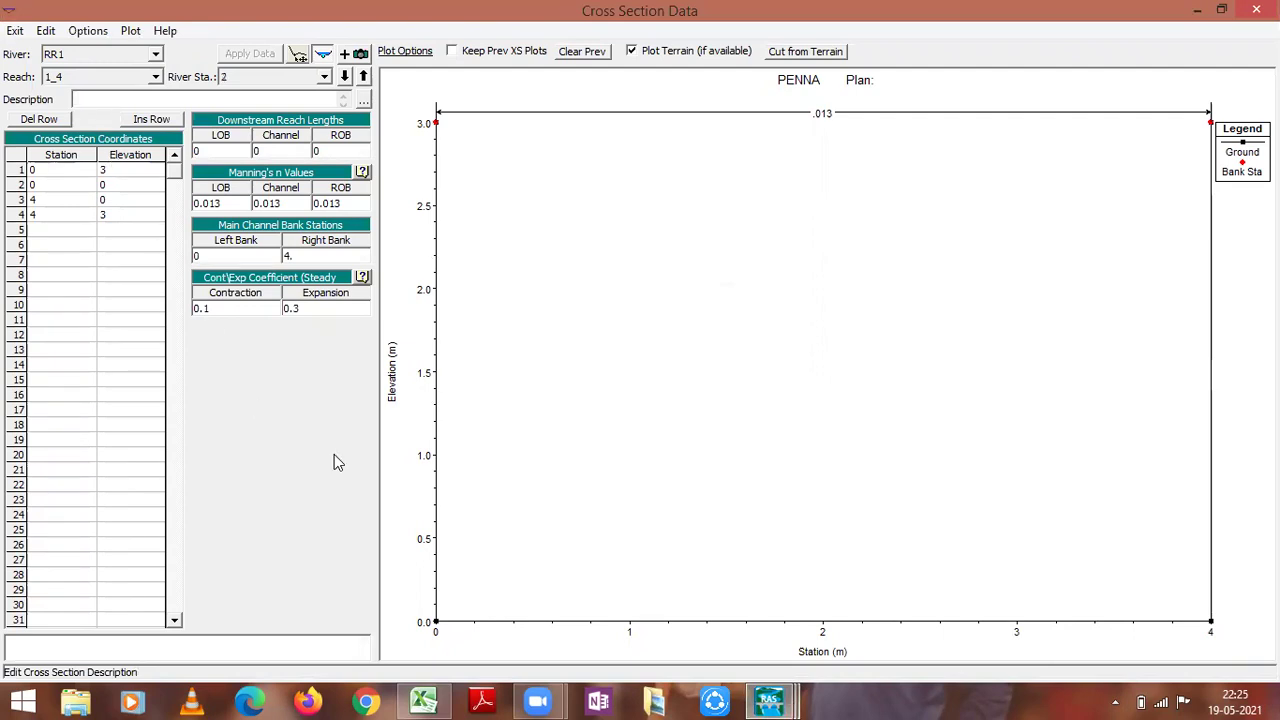
pyautogui.click(80, 34)
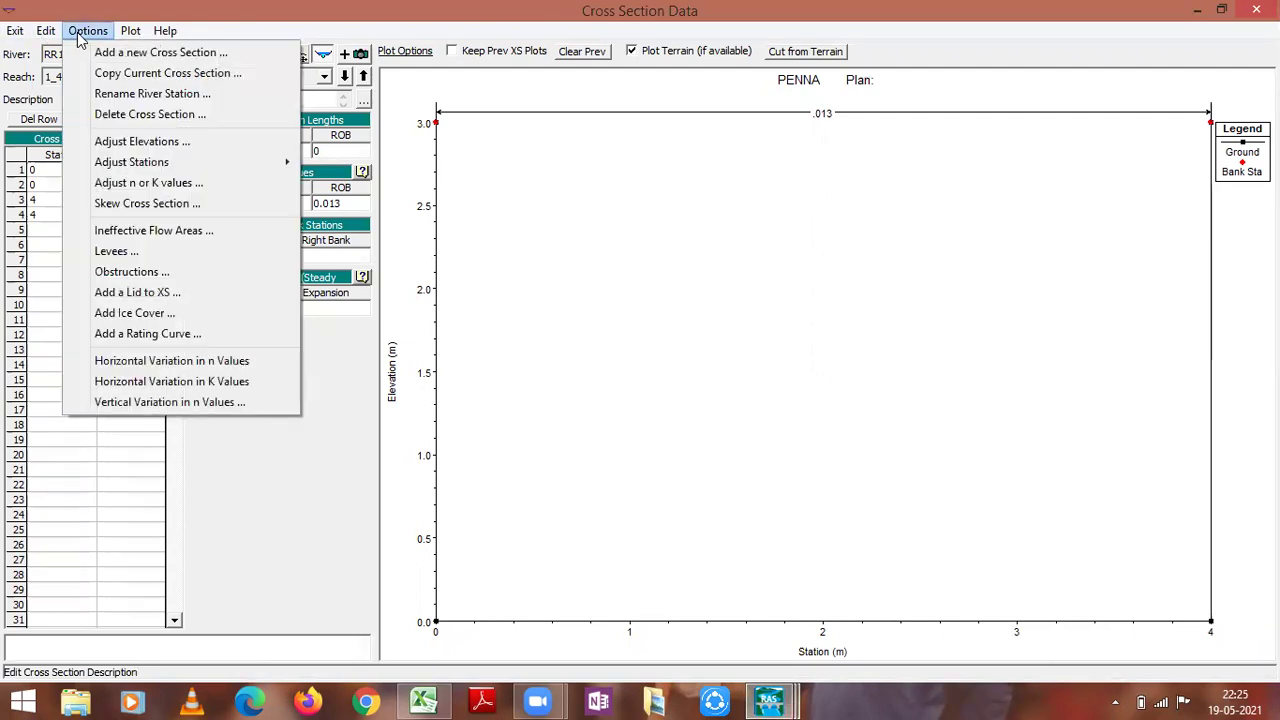
pyautogui.click(108, 148)
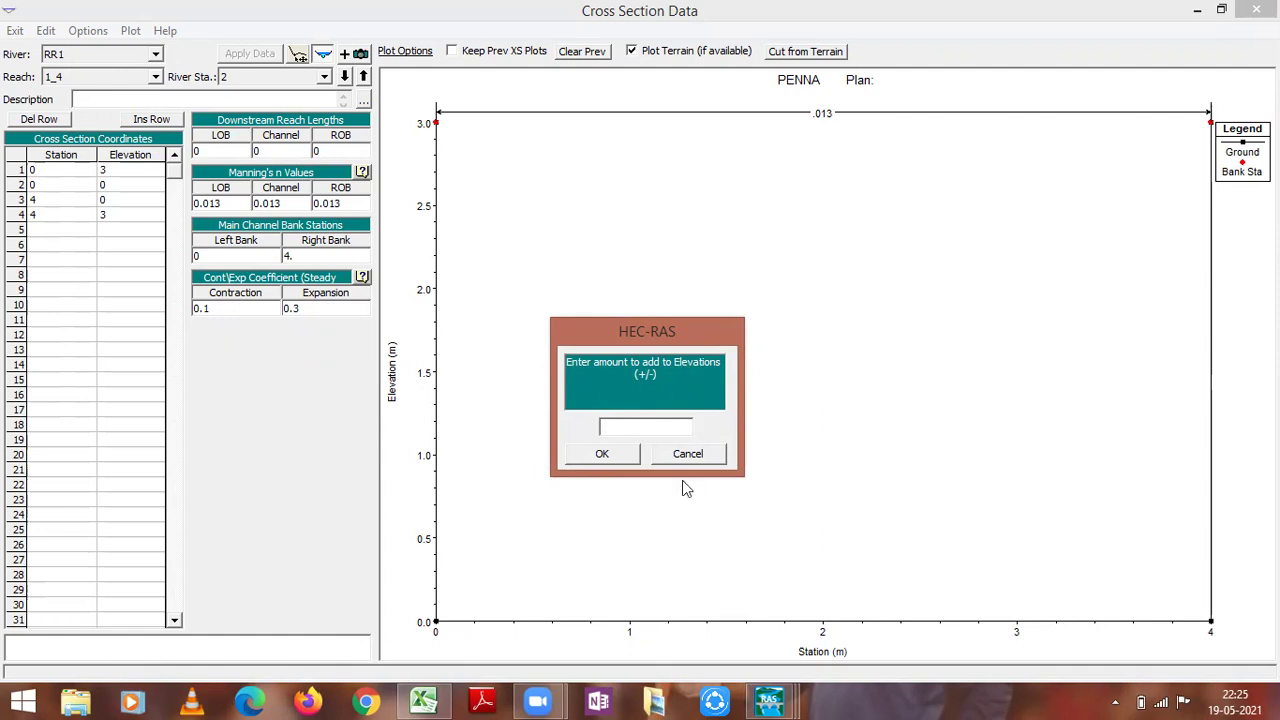
pyautogui.write('0.6')
pyautogui.click(603, 455)
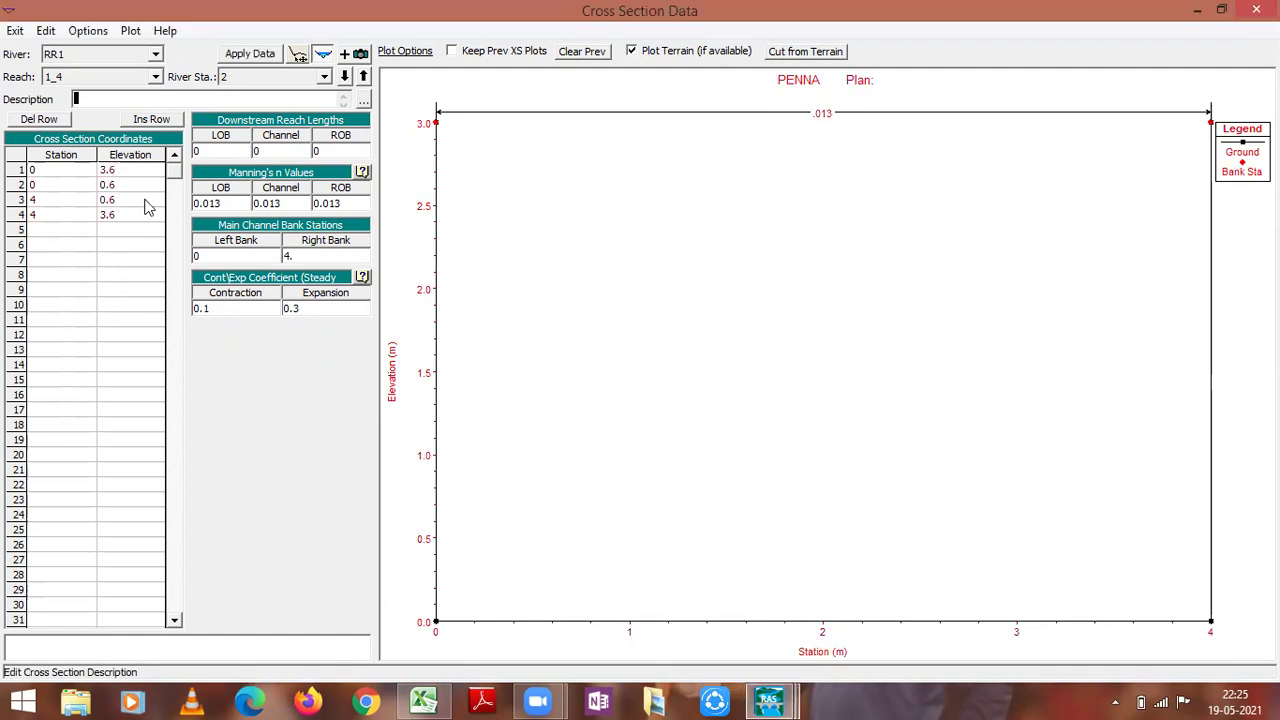
# Step: Check the lower reach length in Excel and set the left overbank downstream reach length of river station 2 to 250 in HEC-RAS
pyautogui.click(228, 152)
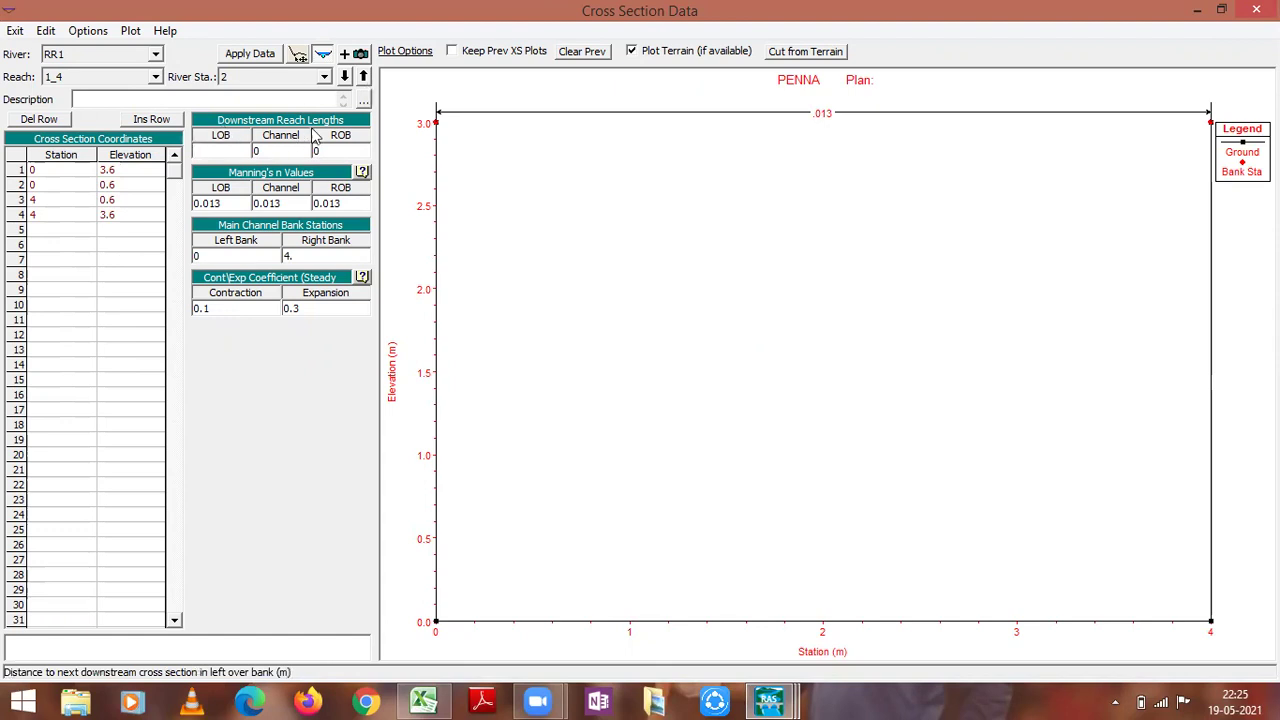
pyautogui.click(425, 700)
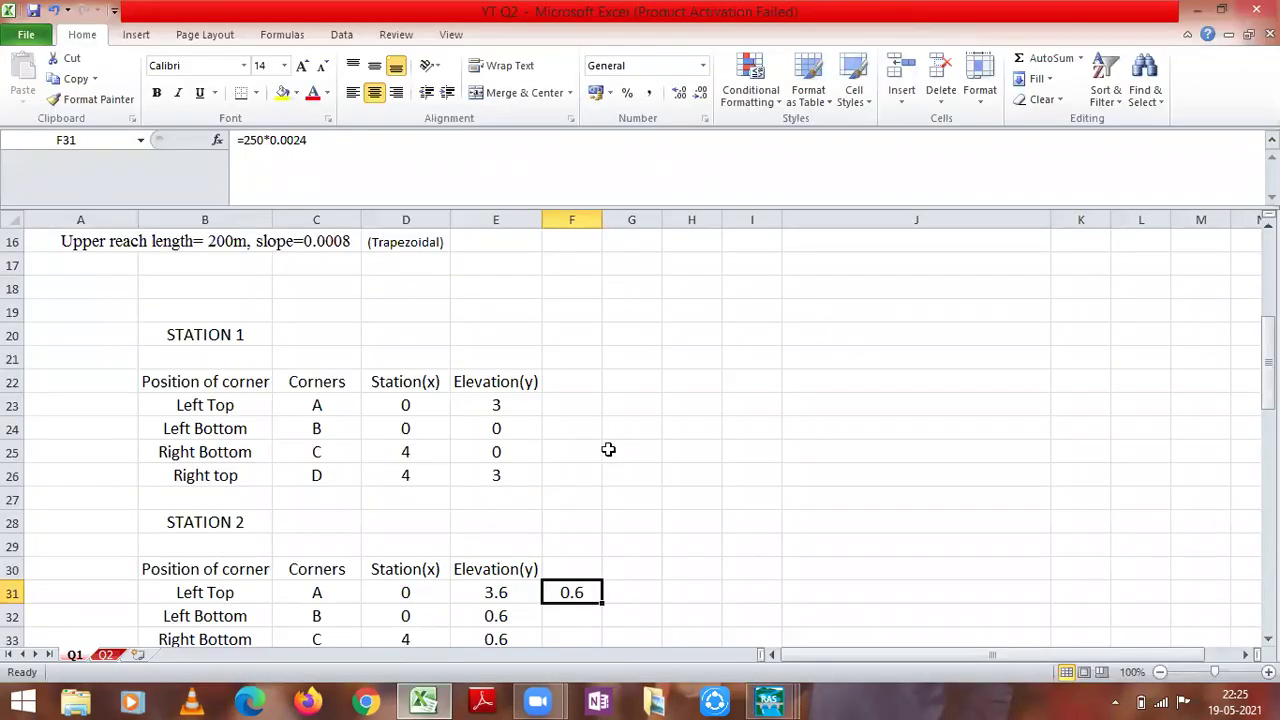
pyautogui.scroll(2, 681, 425)
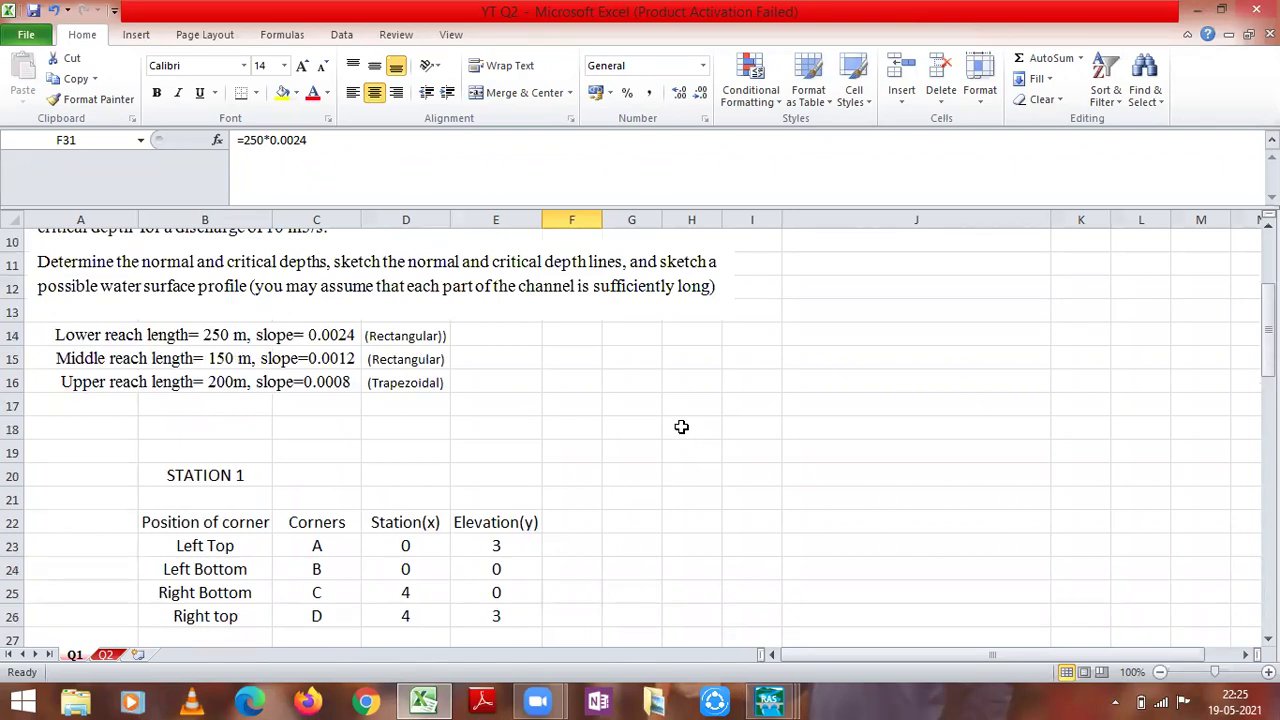
pyautogui.scroll(-3, 709, 458)
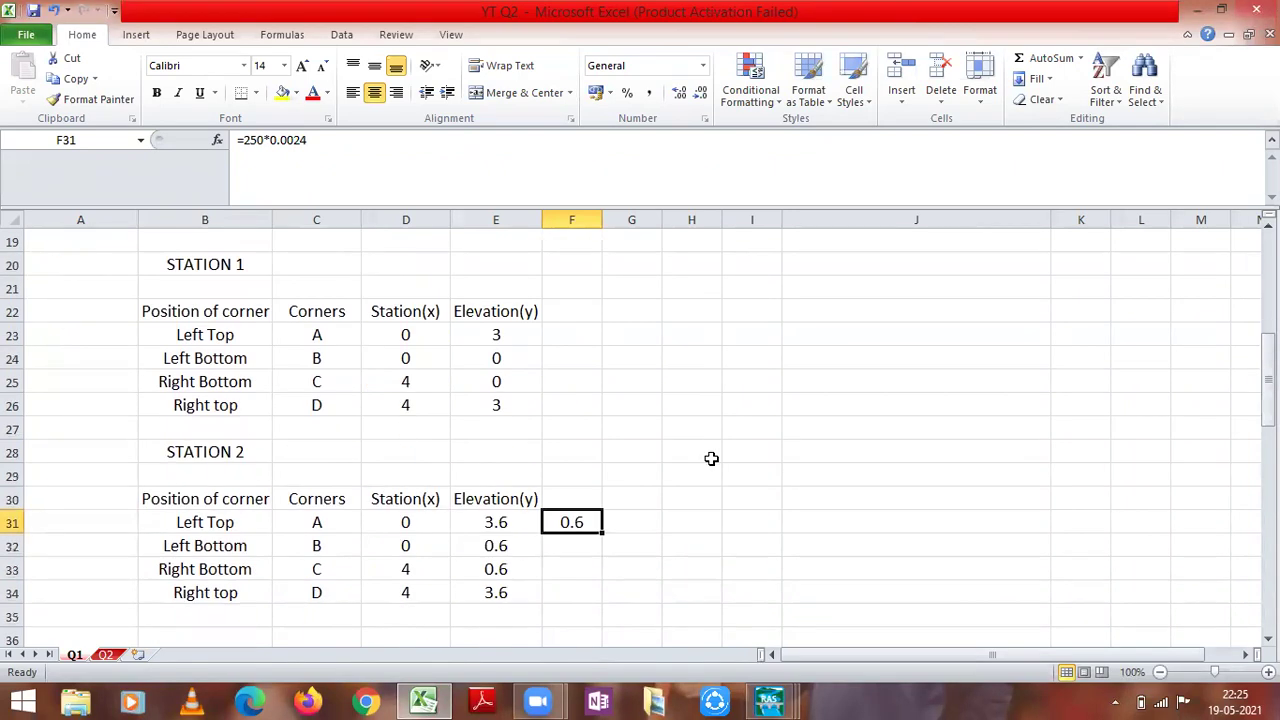
pyautogui.scroll(2, 715, 458)
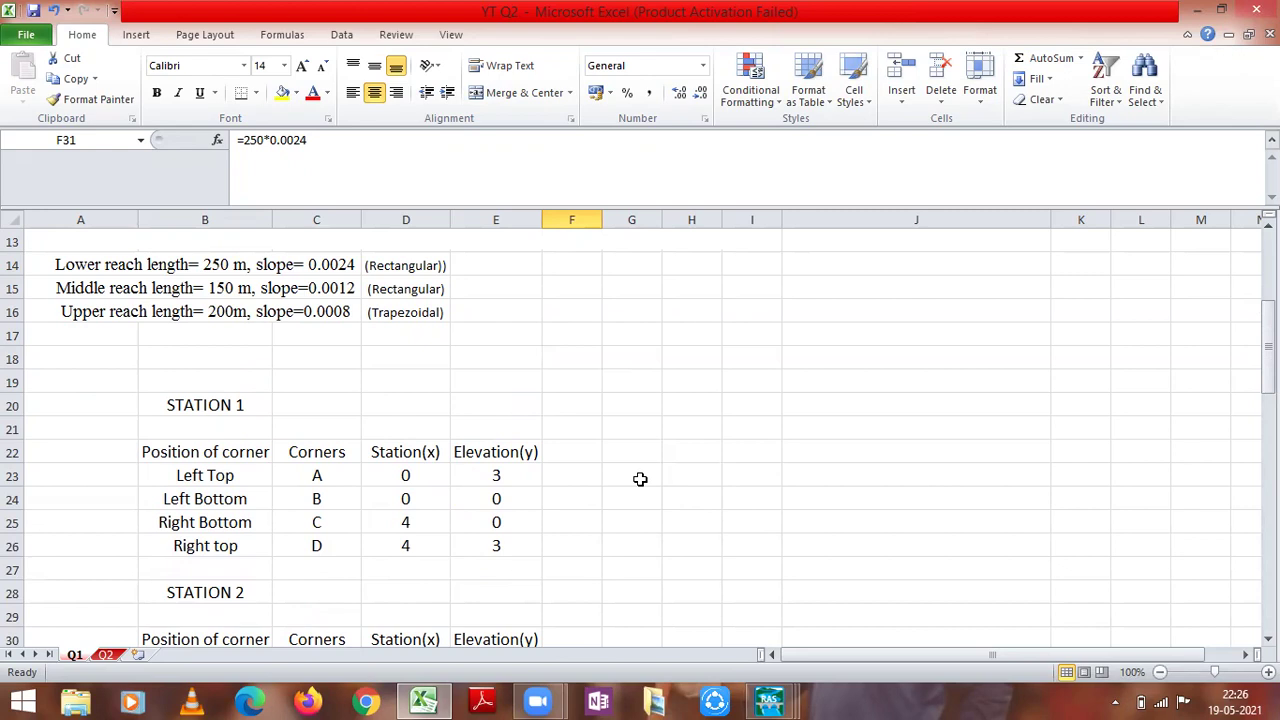
pyautogui.moveTo(770, 700)
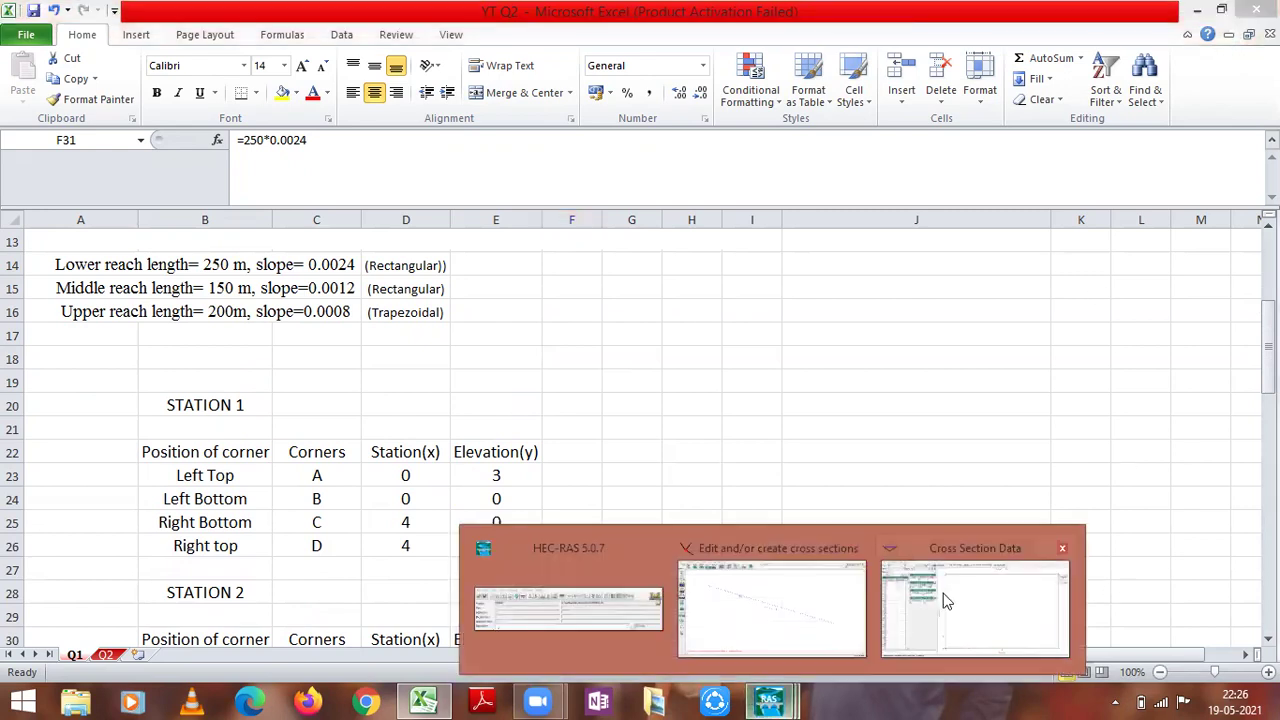
pyautogui.click(977, 597)
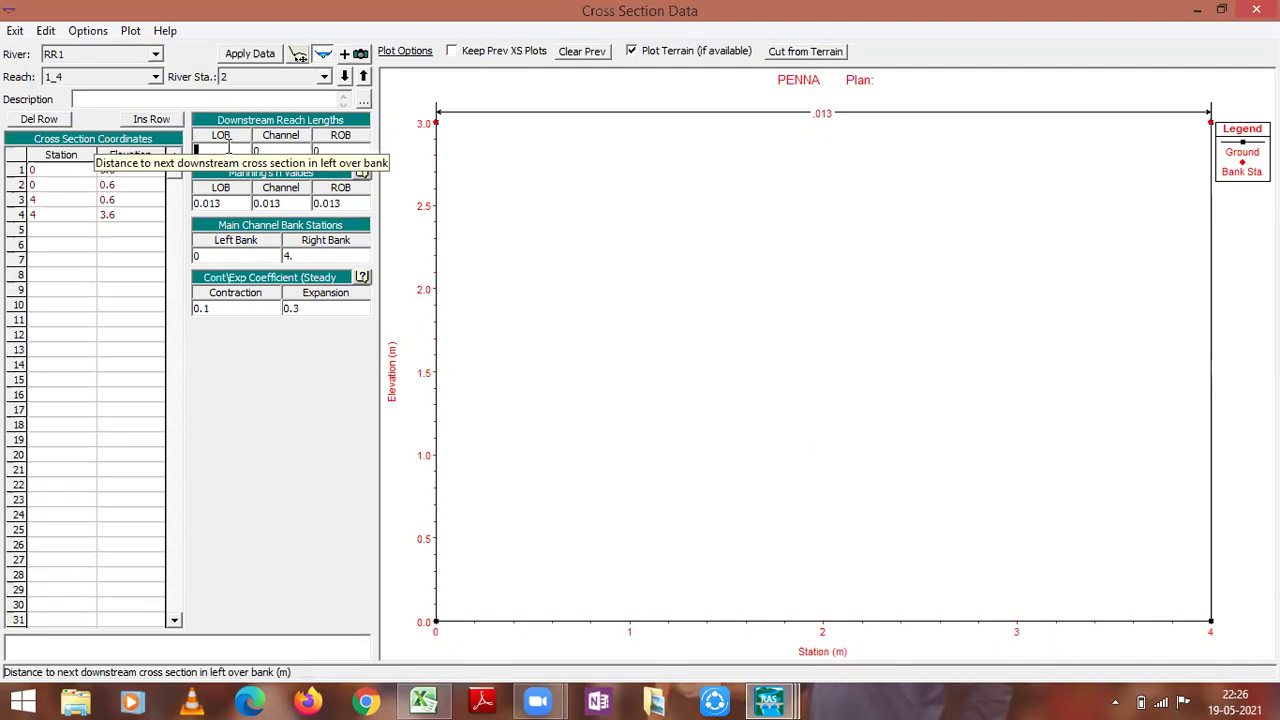
pyautogui.click(426, 700)
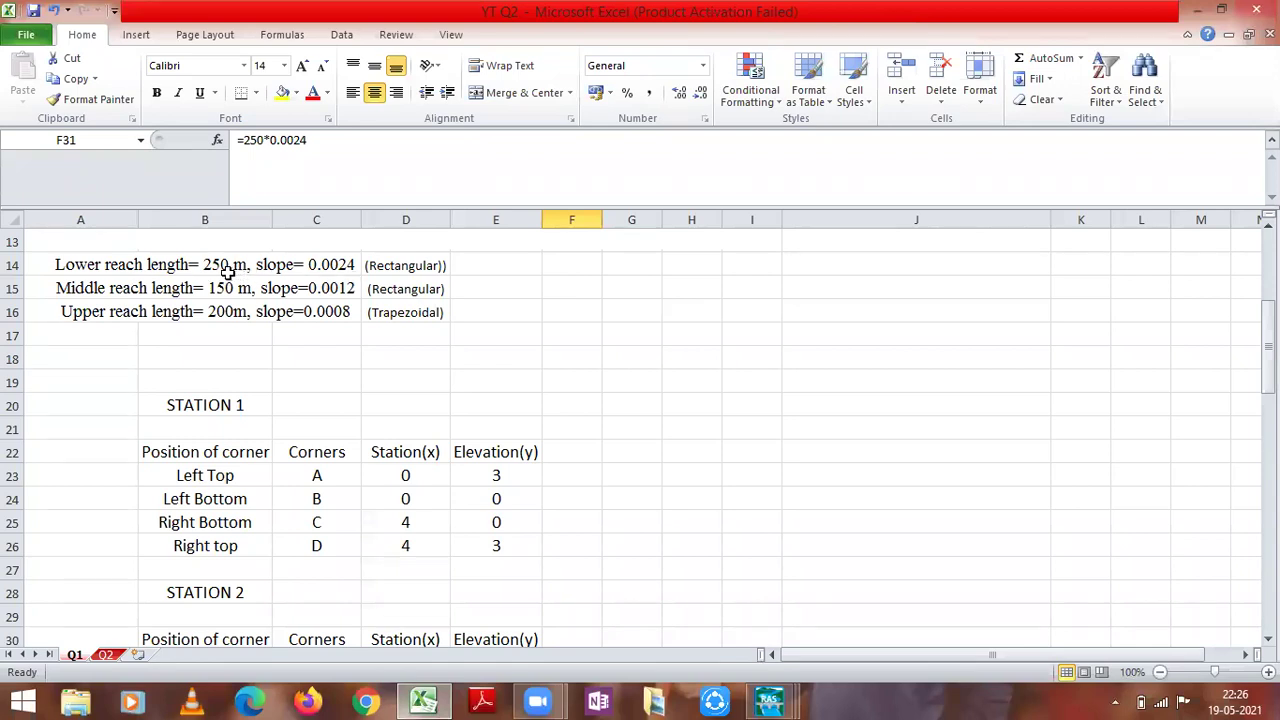
pyautogui.rightClick(766, 700)
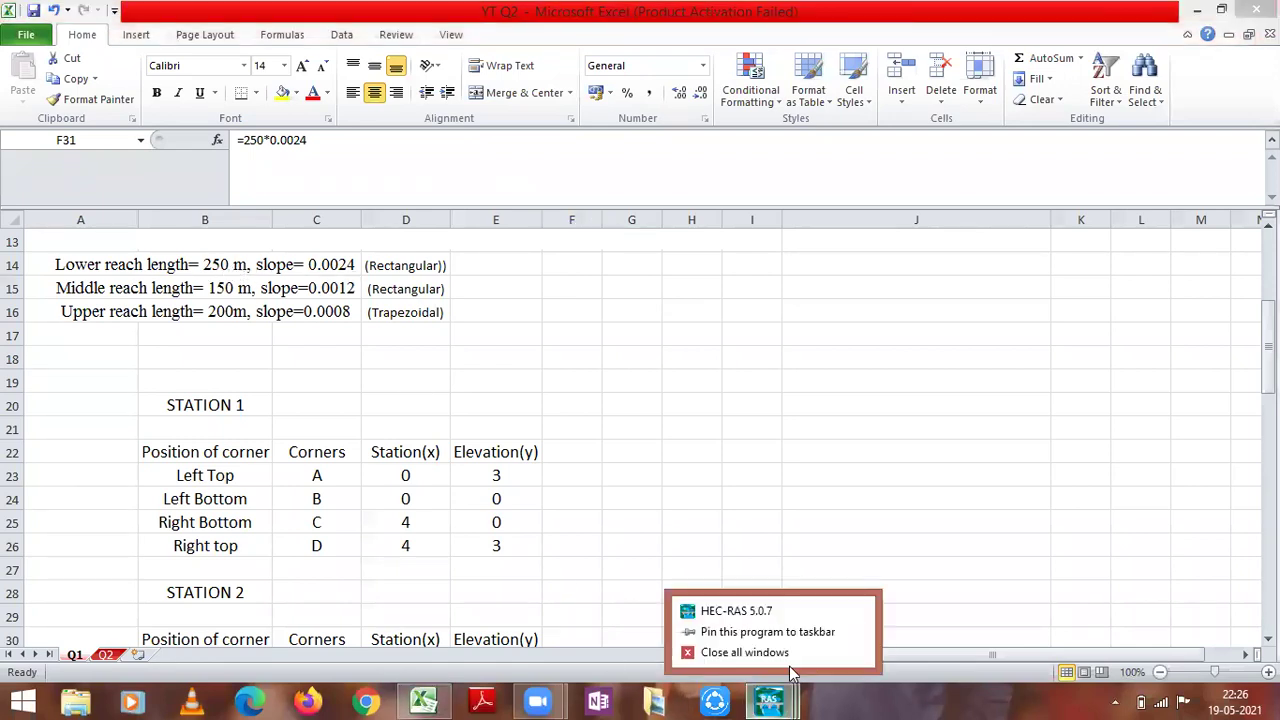
pyautogui.click(788, 700)
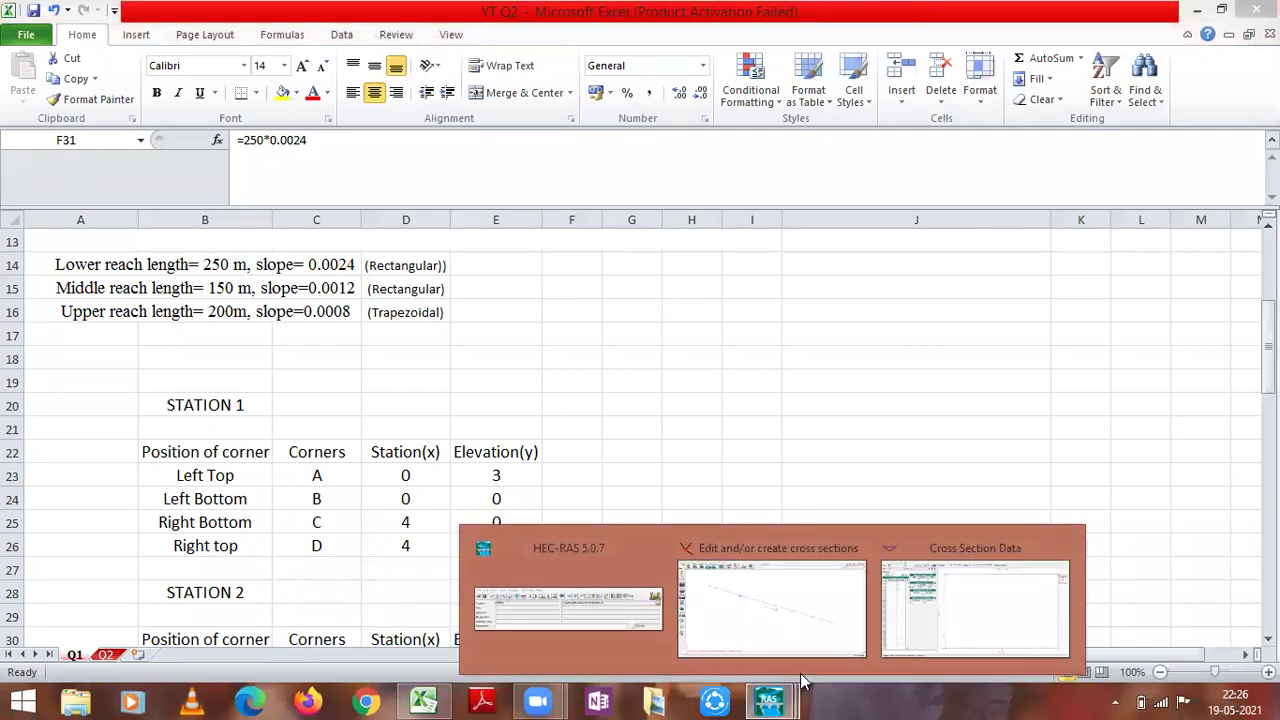
pyautogui.click(929, 643)
pyautogui.write('250')
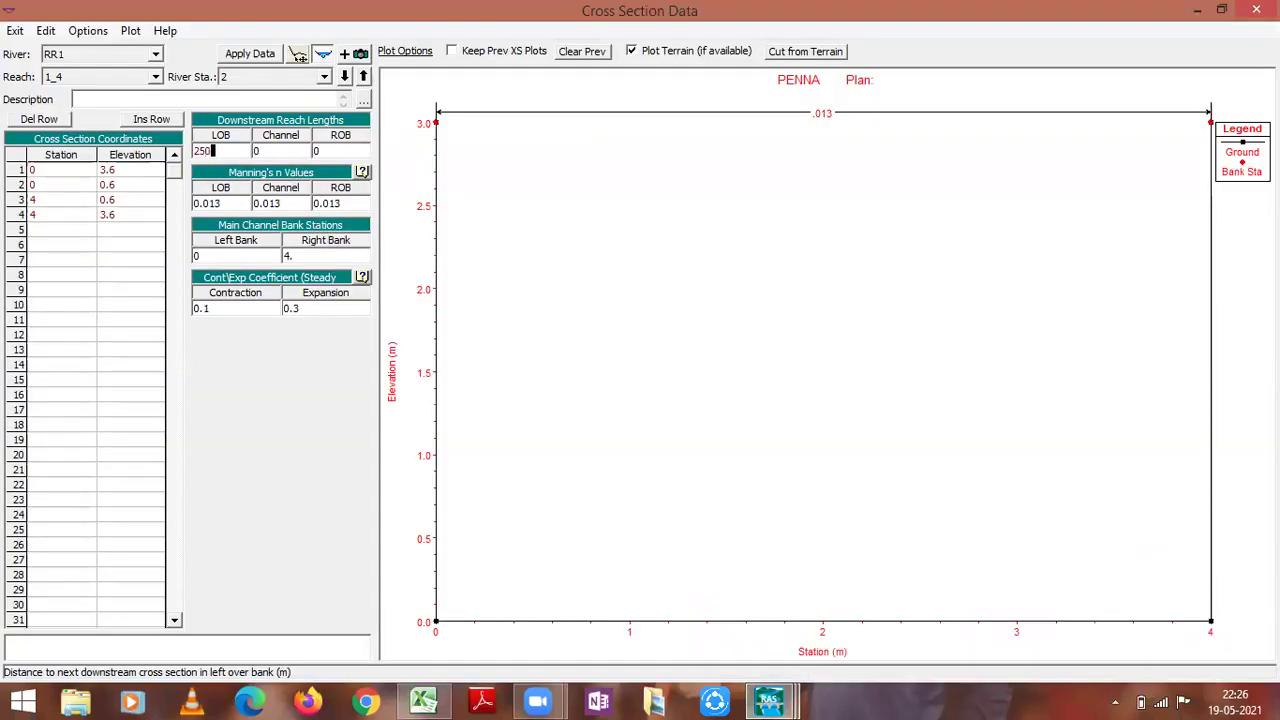
# Step: Set the channel and right overbank downstream reach lengths of river station 2 to 250 and apply the cross section data
pyautogui.click(288, 152)
pyautogui.write('25')
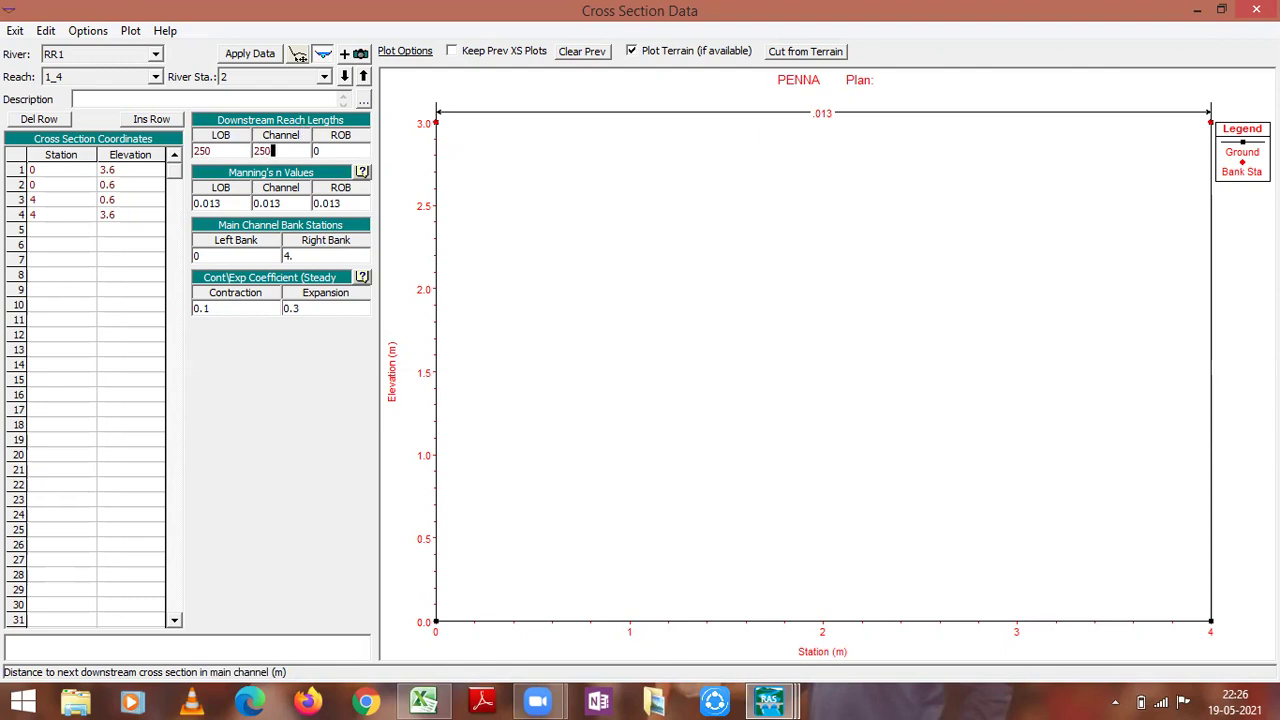
pyautogui.click(334, 149)
pyautogui.write('25')
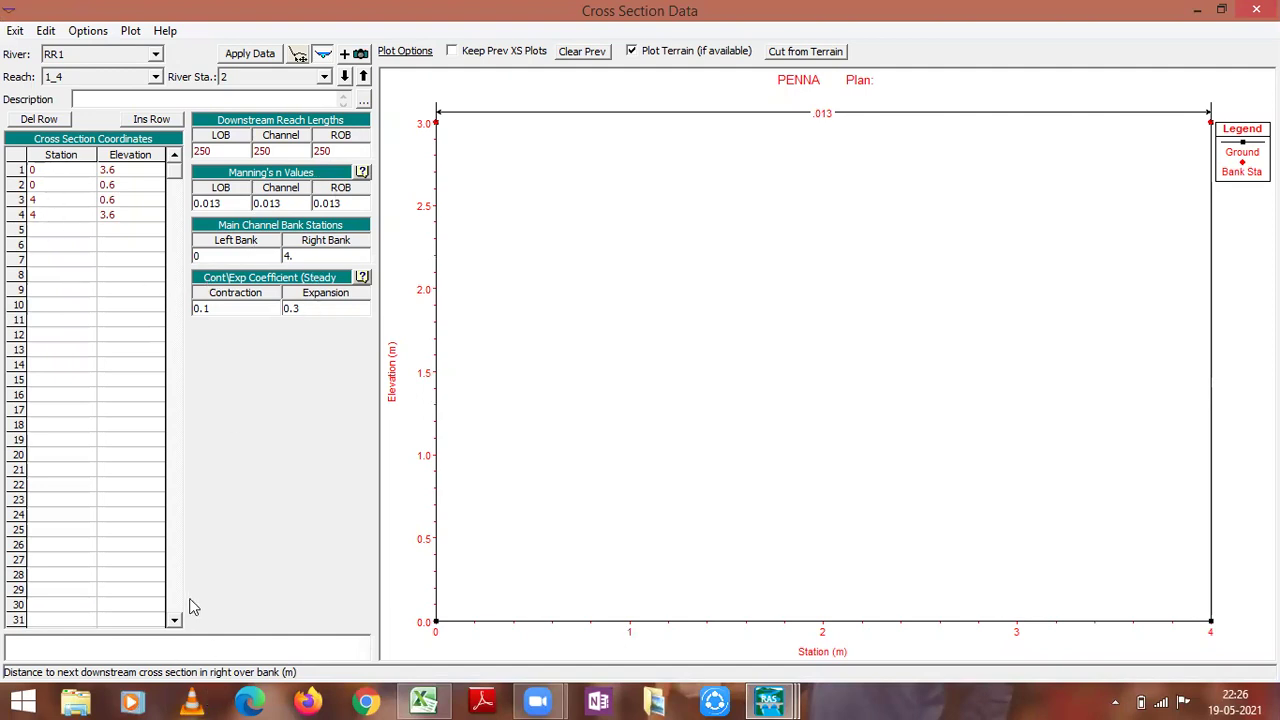
pyautogui.click(258, 54)
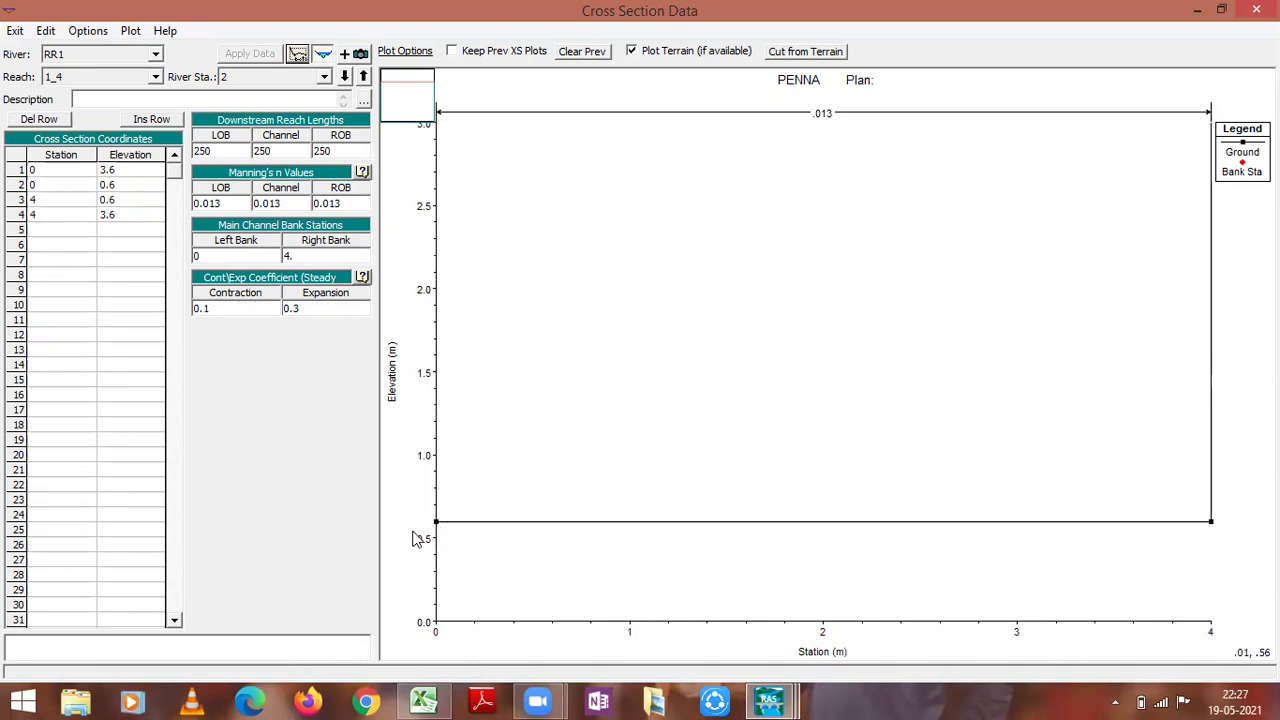
# Step: Switch to Excel and review the reach lengths and slopes together with the Station 1, 2 and 3 tables
pyautogui.click(420, 700)
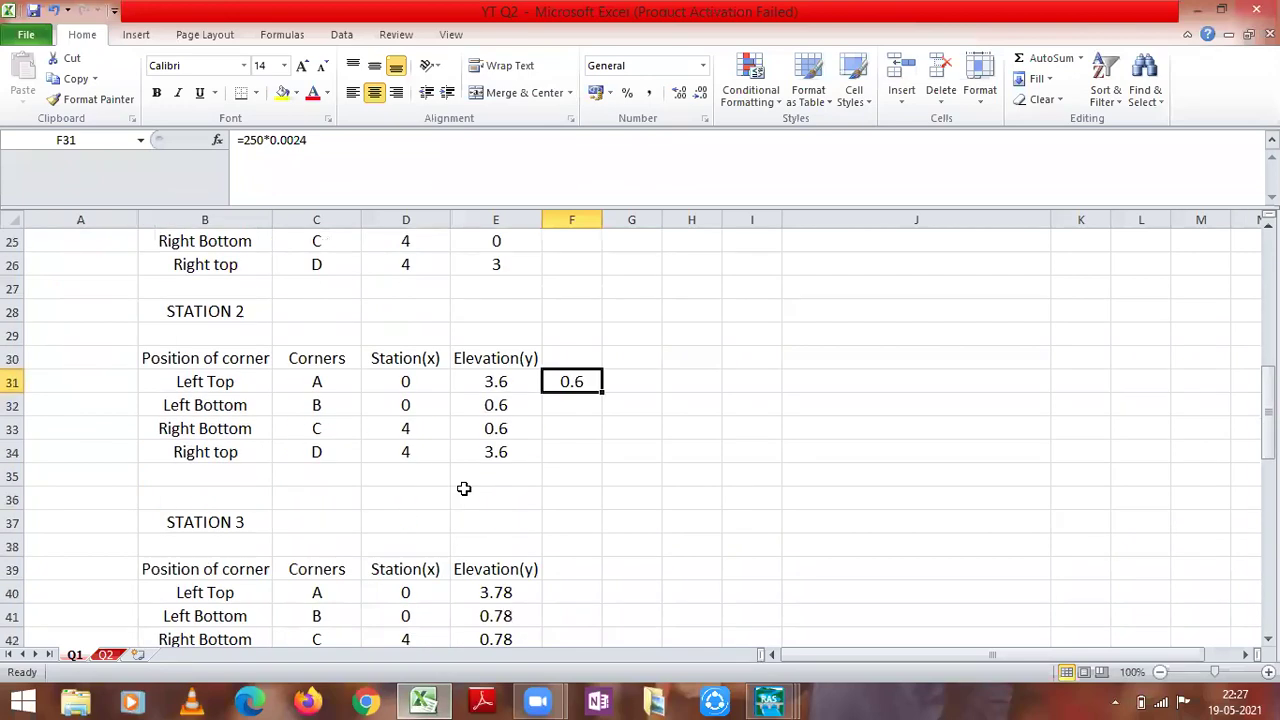
pyautogui.scroll(7, 464, 488)
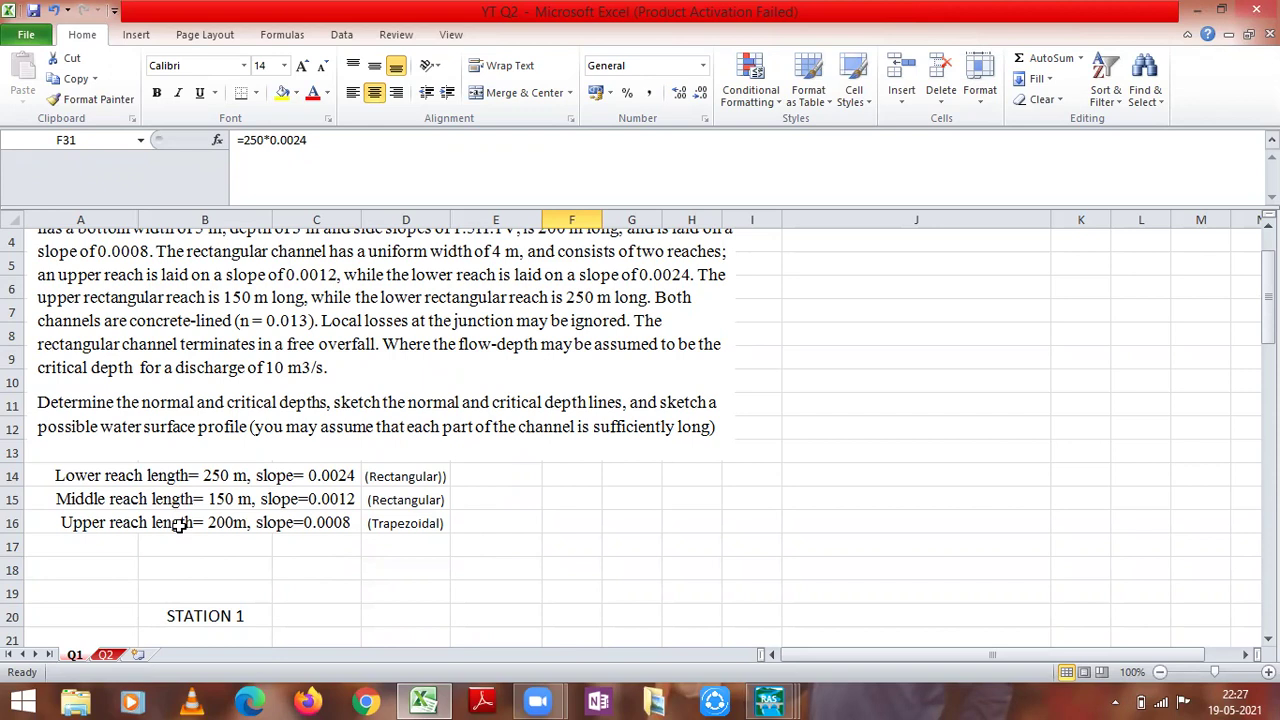
pyautogui.scroll(-1, 452, 571)
pyautogui.scroll(-1, 452, 571)
pyautogui.scroll(2, 449, 560)
pyautogui.scroll(-2, 411, 540)
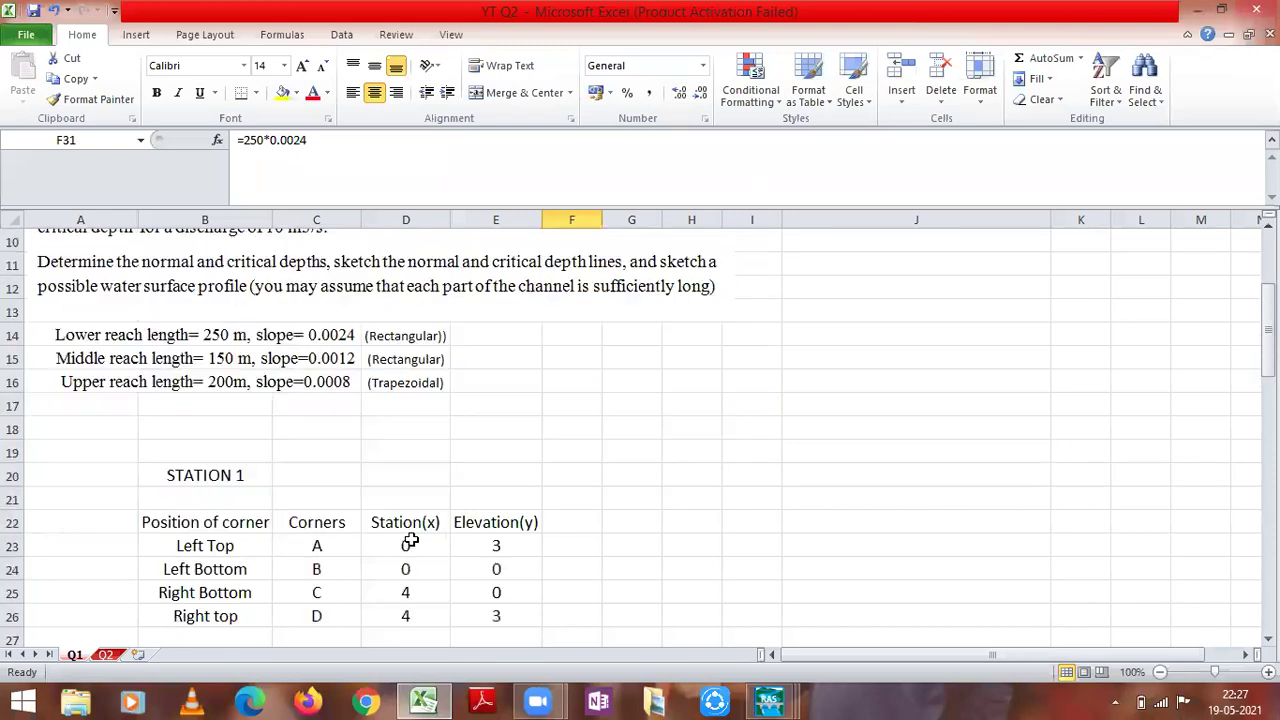
pyautogui.scroll(-5, 411, 535)
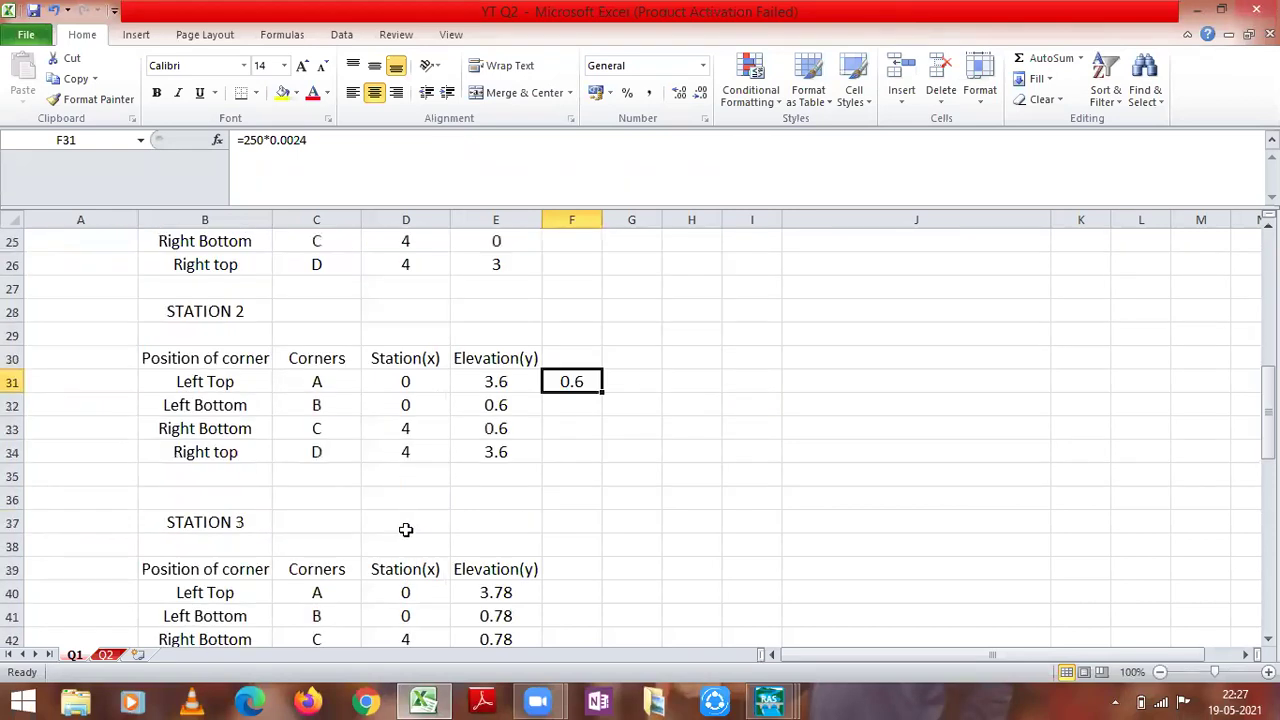
pyautogui.scroll(-3, 420, 520)
# Step: Calculate the elevation rise of the middle reach beside the Station 3 table, entering =150*0.0012 in cell F40
pyautogui.click(552, 381)
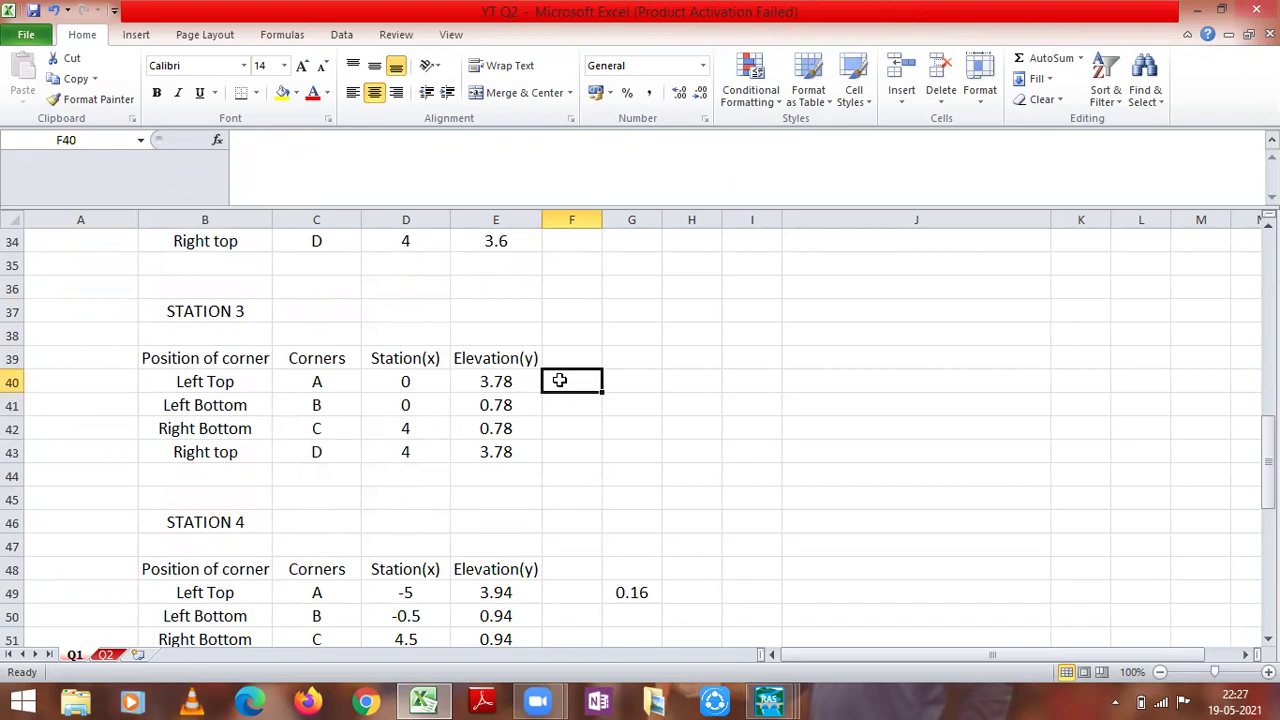
pyautogui.scroll(7, 550, 380)
pyautogui.scroll(1, 530, 385)
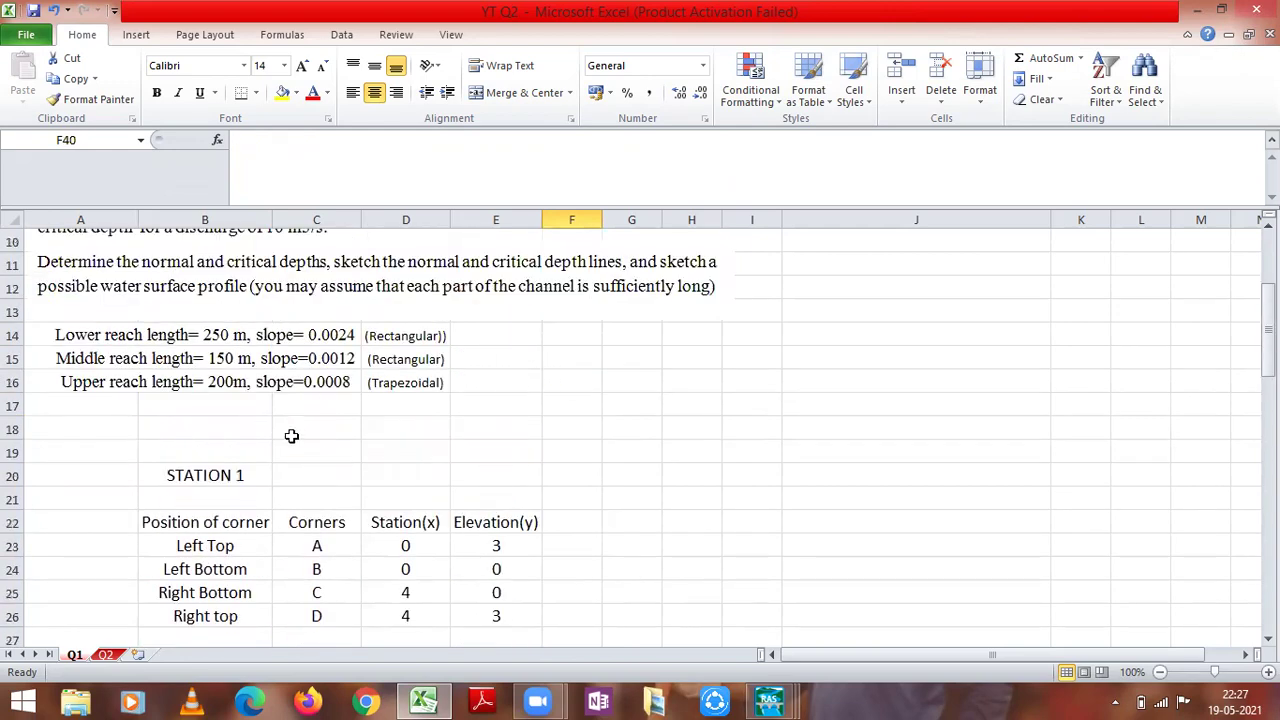
pyautogui.scroll(-2, 340, 455)
pyautogui.write('=')
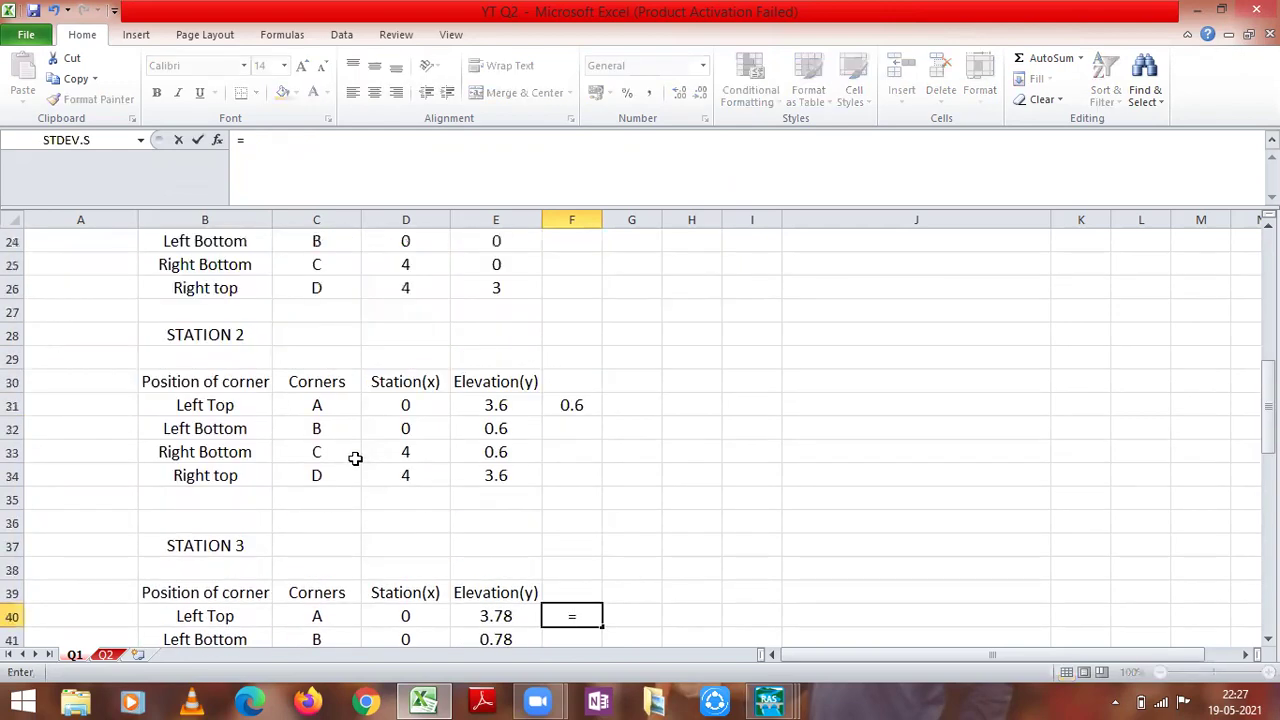
pyautogui.scroll(4, 352, 458)
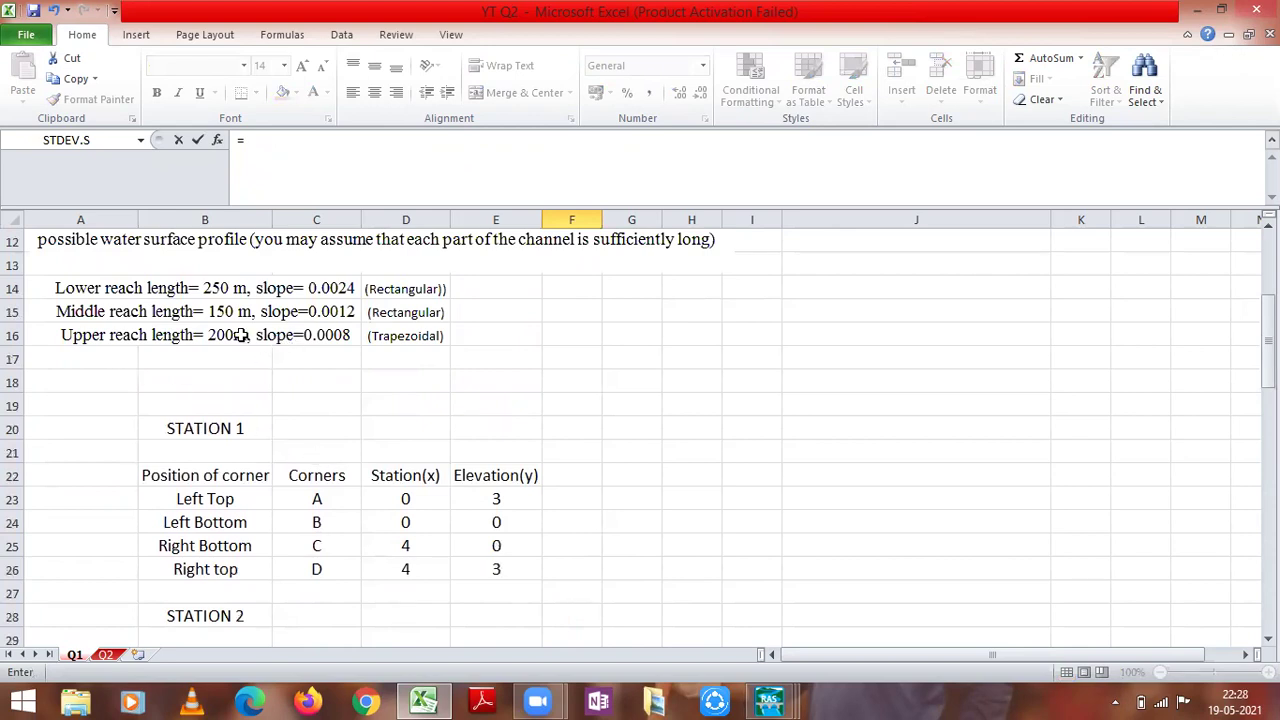
pyautogui.scroll(-9, 240, 335)
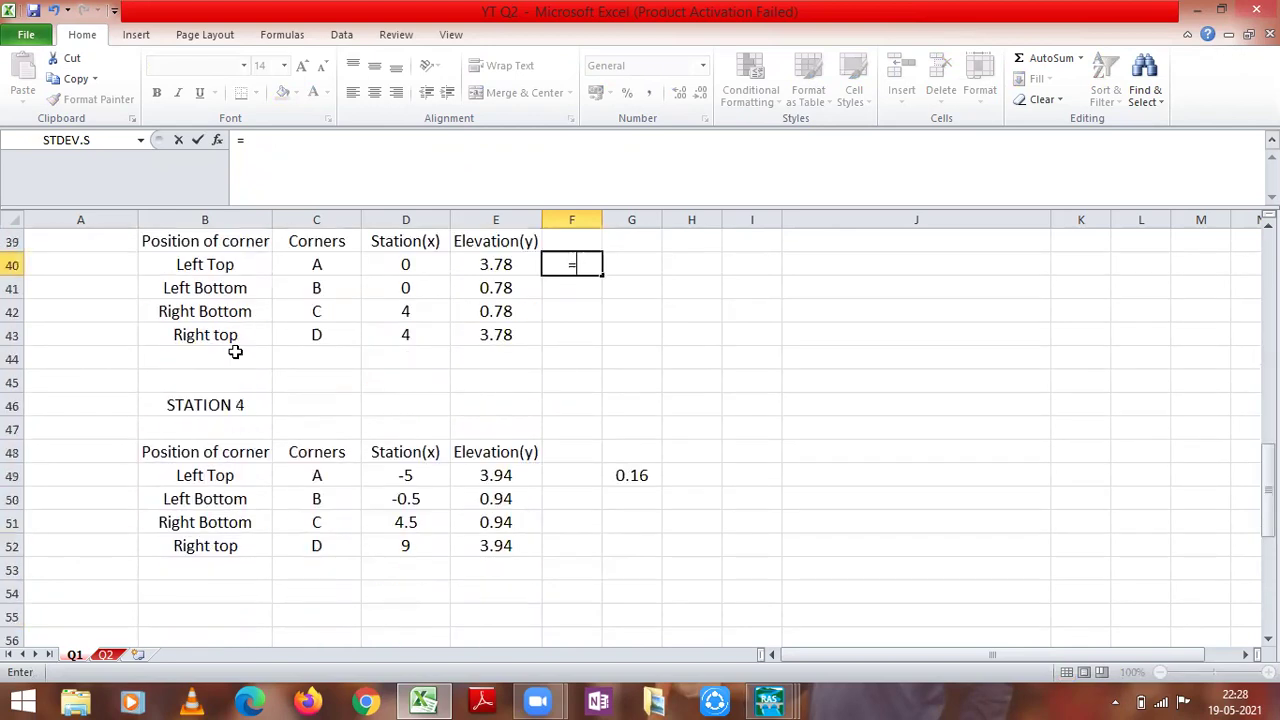
pyautogui.write('150*')
pyautogui.scroll(7, 239, 355)
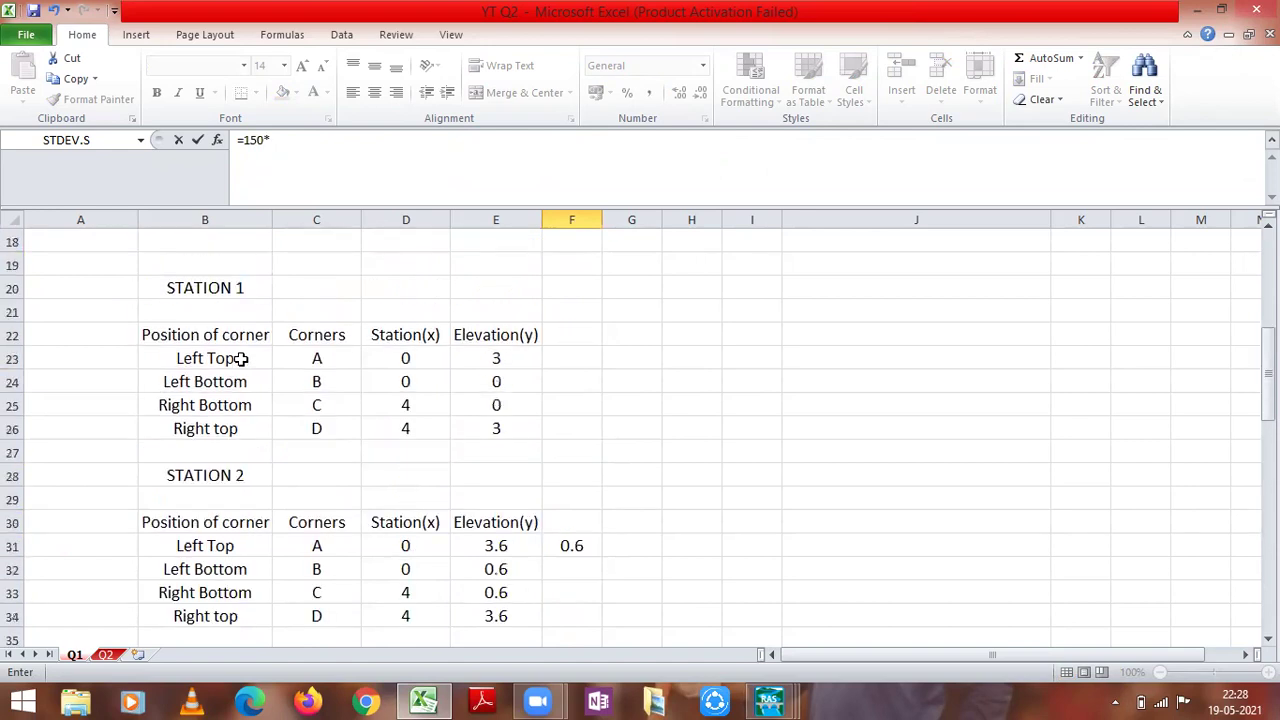
pyautogui.scroll(3, 240, 358)
pyautogui.scroll(-10, 360, 390)
pyautogui.write('0.012')
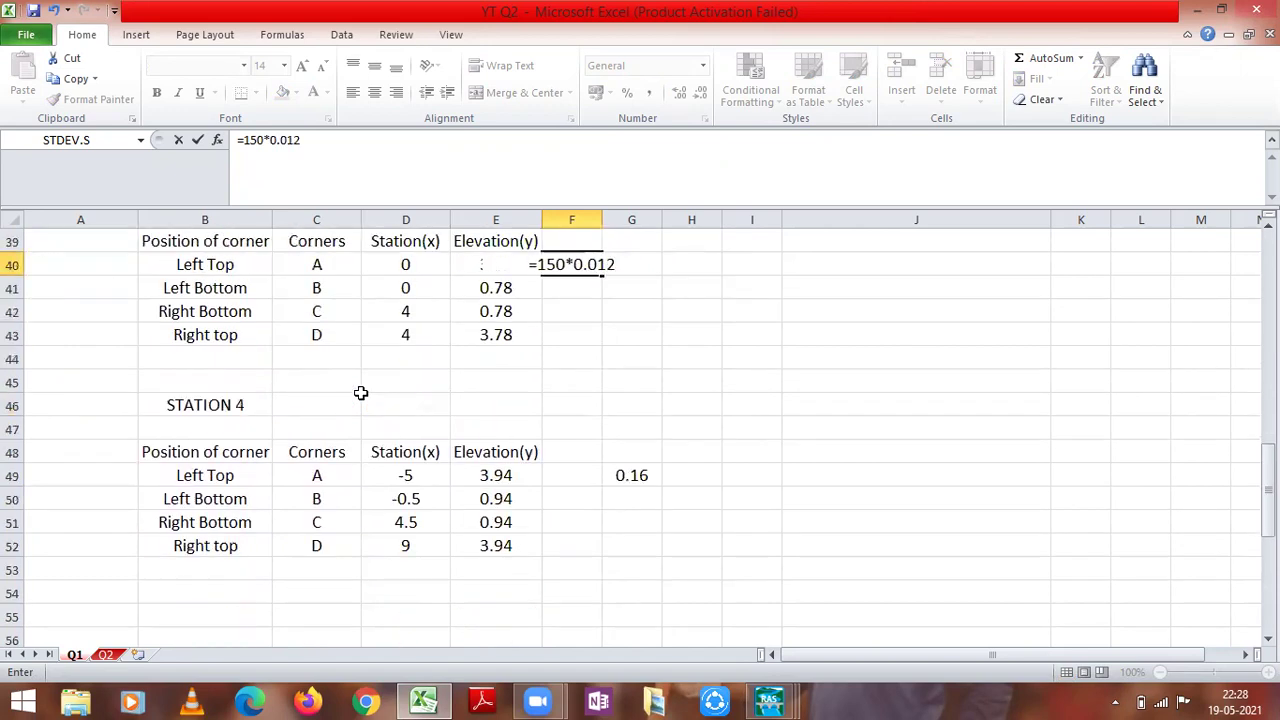
pyautogui.scroll(9, 361, 393)
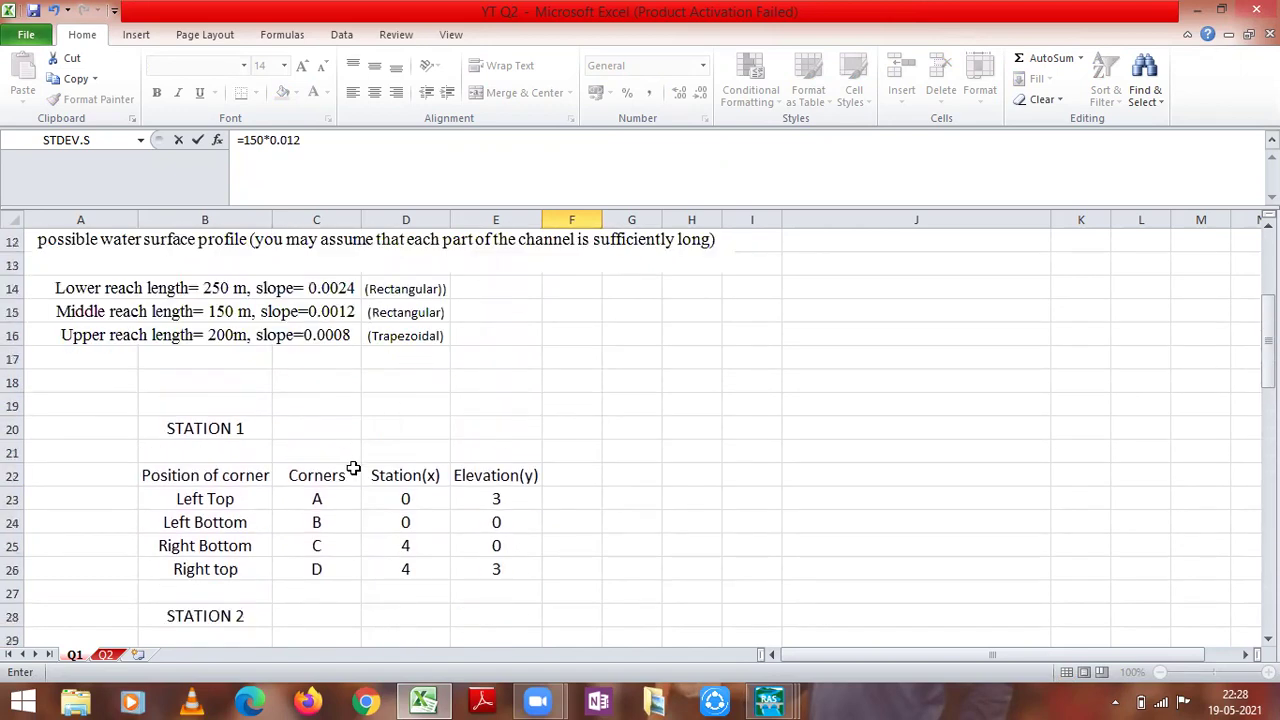
pyautogui.scroll(-6, 353, 468)
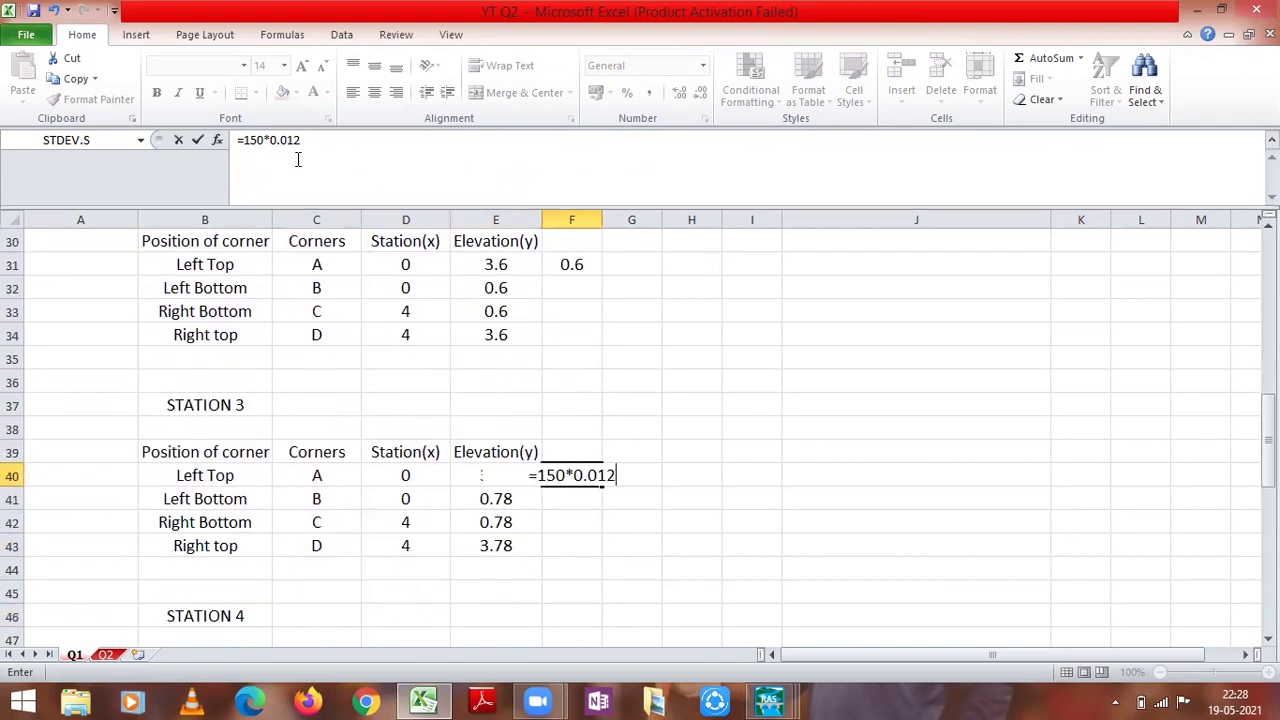
pyautogui.write('0')
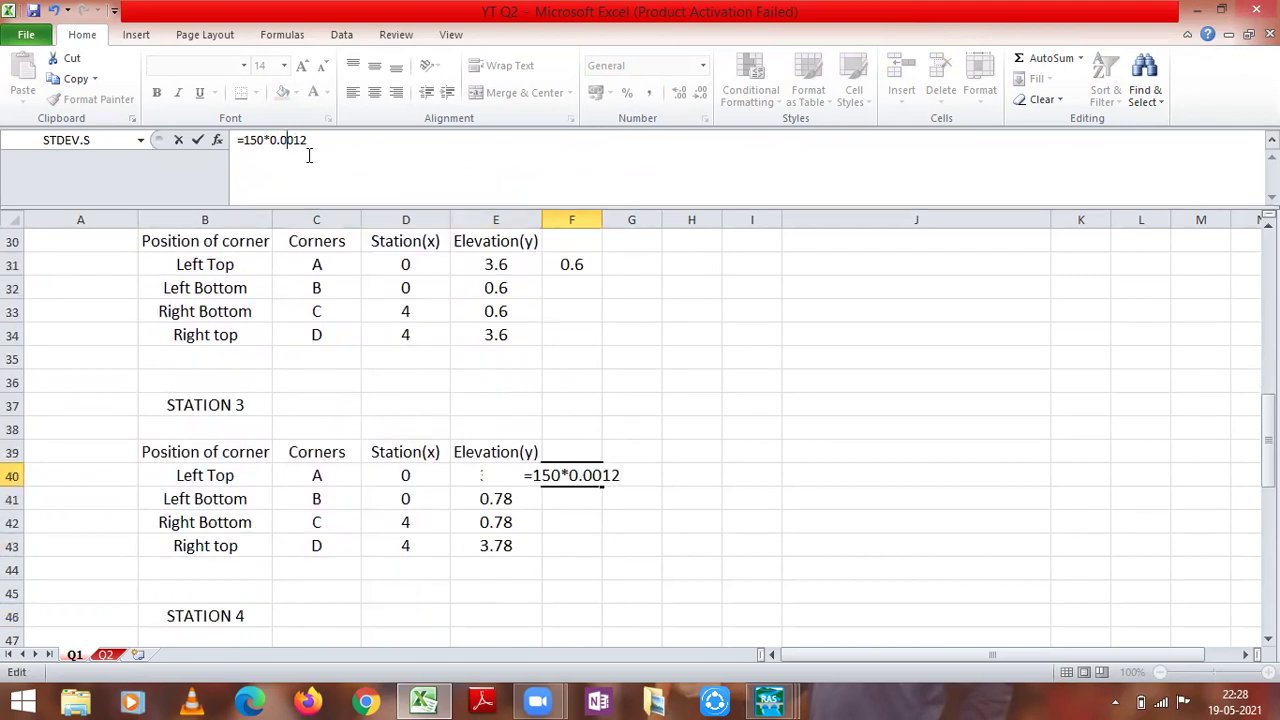
pyautogui.press('Return')
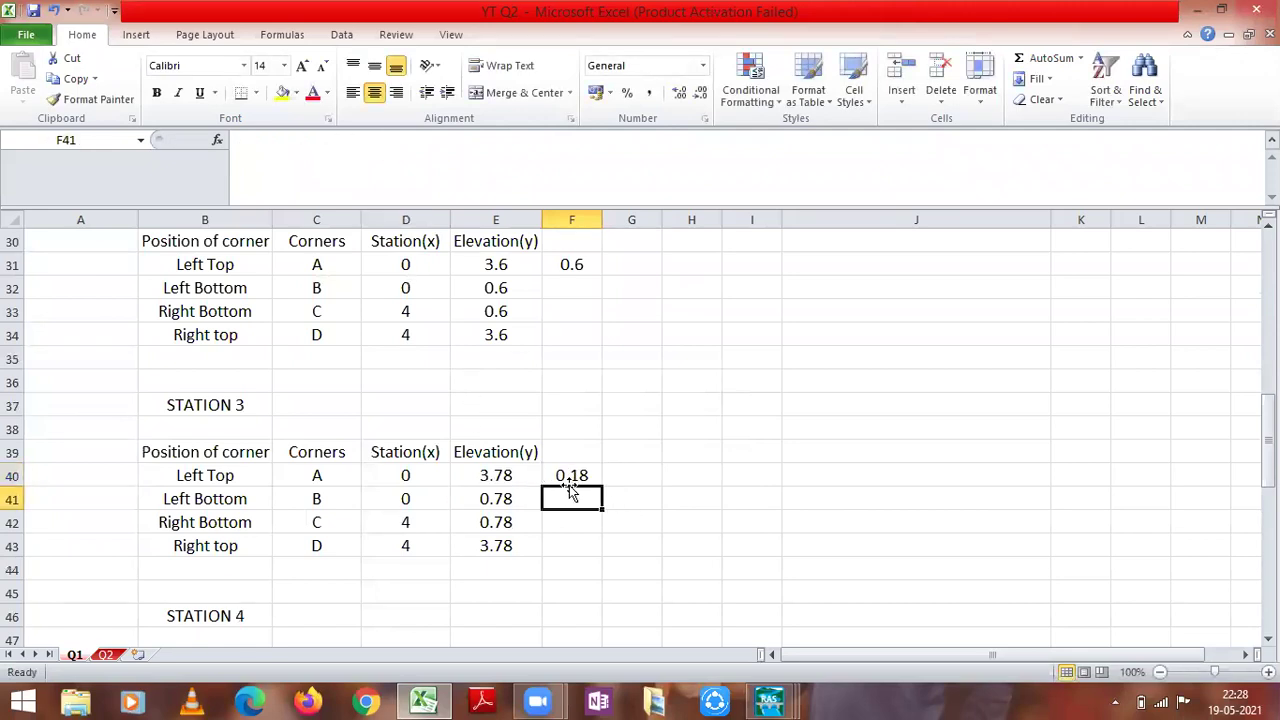
# Step: Switch to the HEC-RAS cross section data and copy the river station 2 cross section to river station 3 in reach 1_4
pyautogui.scroll(3, 529, 457)
pyautogui.scroll(-3, 529, 455)
pyautogui.click(770, 703)
pyautogui.click(937, 610)
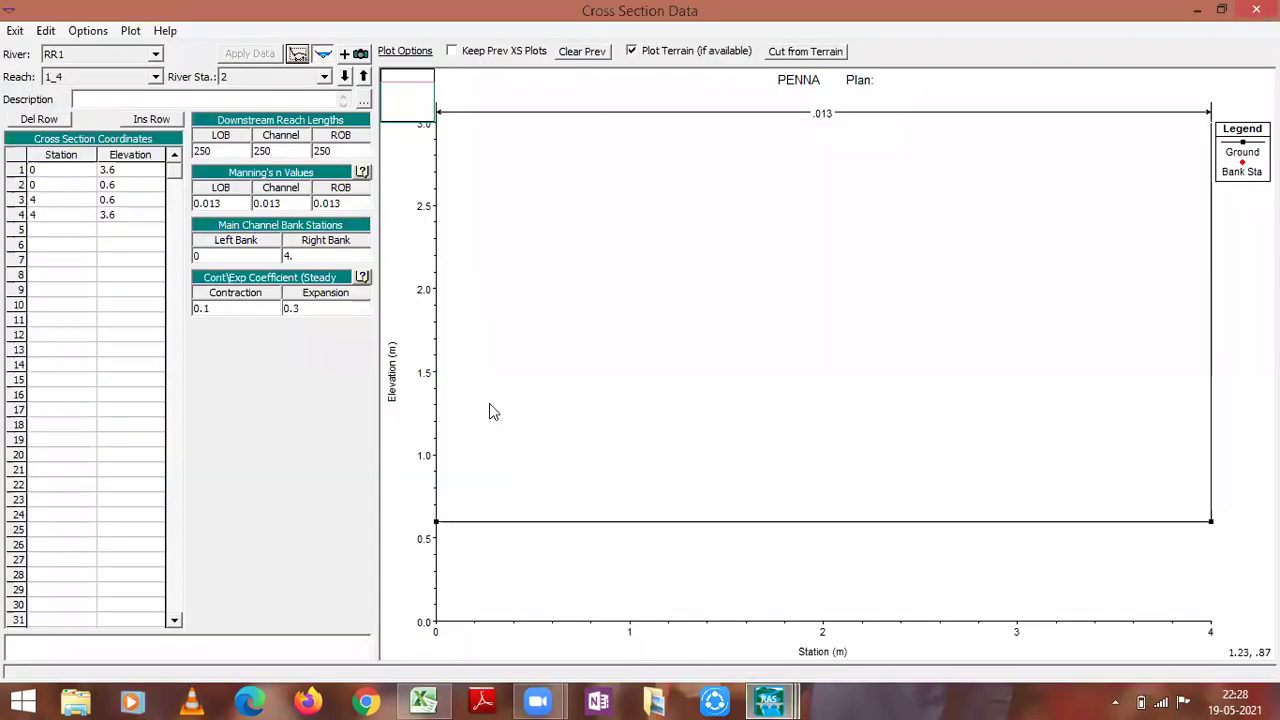
pyautogui.click(90, 32)
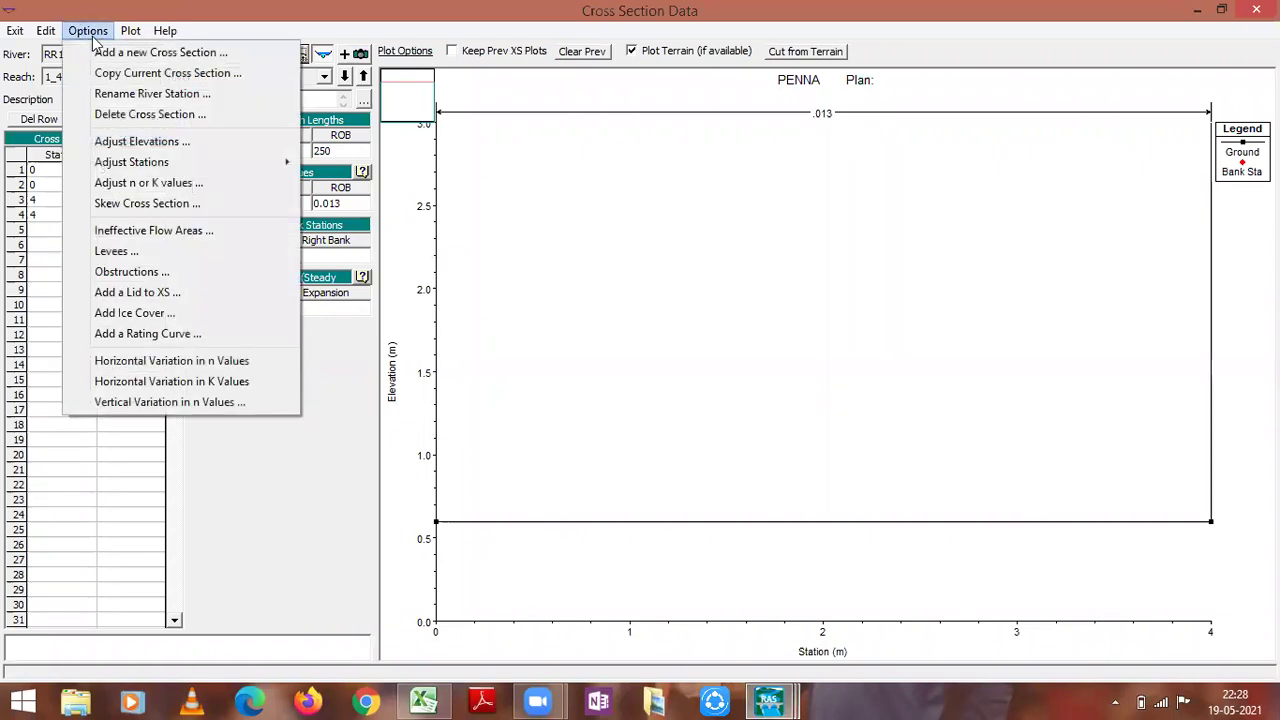
pyautogui.click(118, 74)
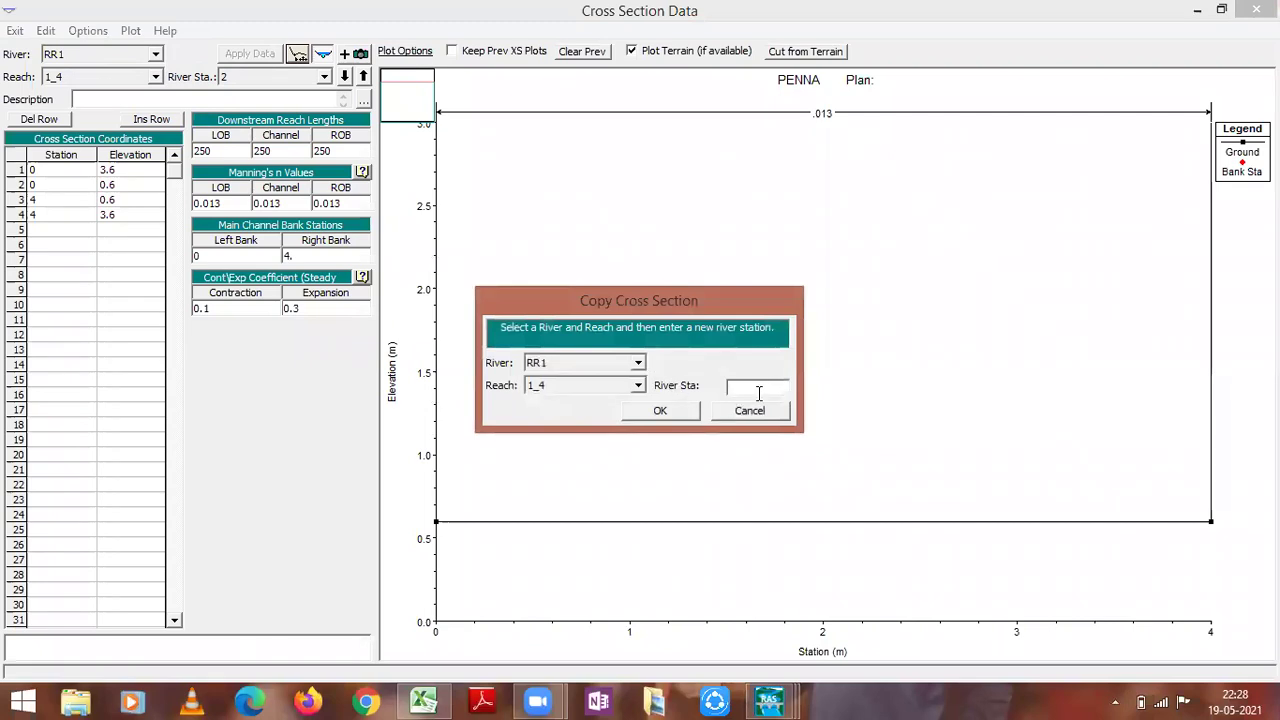
pyautogui.write('3')
pyautogui.click(675, 411)
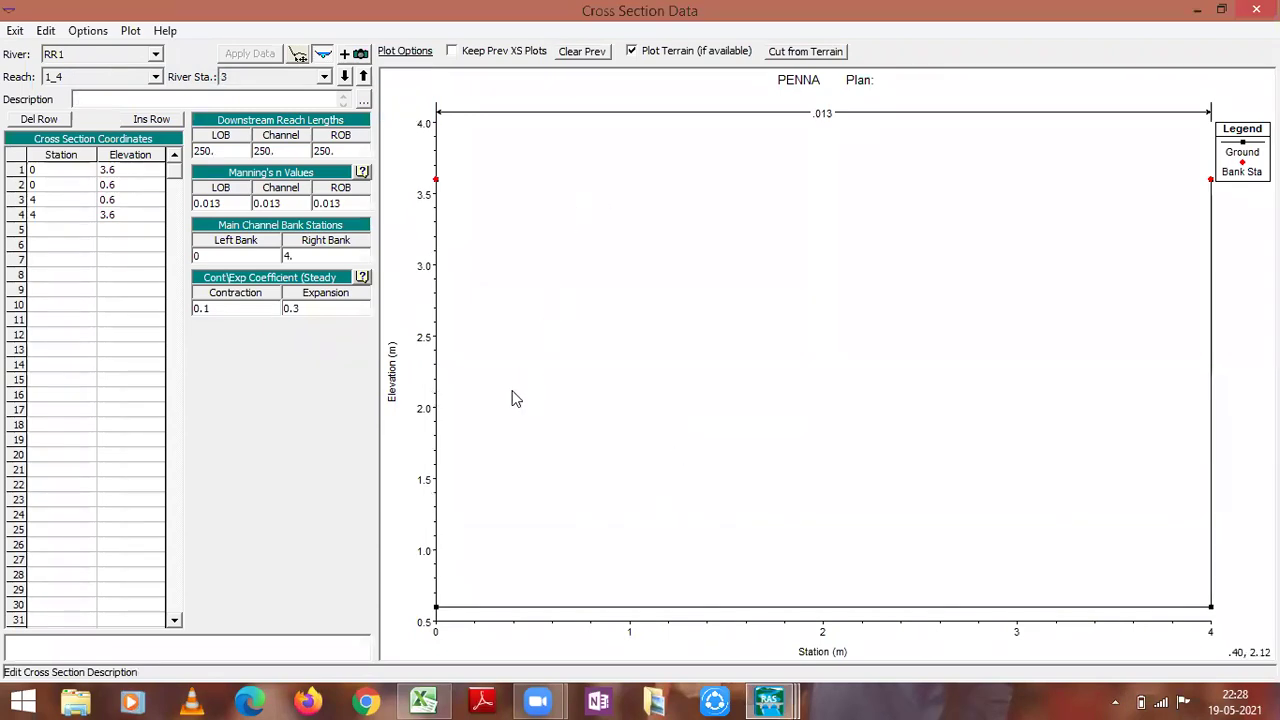
# Step: Adjust the elevations of river station 3 by adding 0.18
pyautogui.click(89, 33)
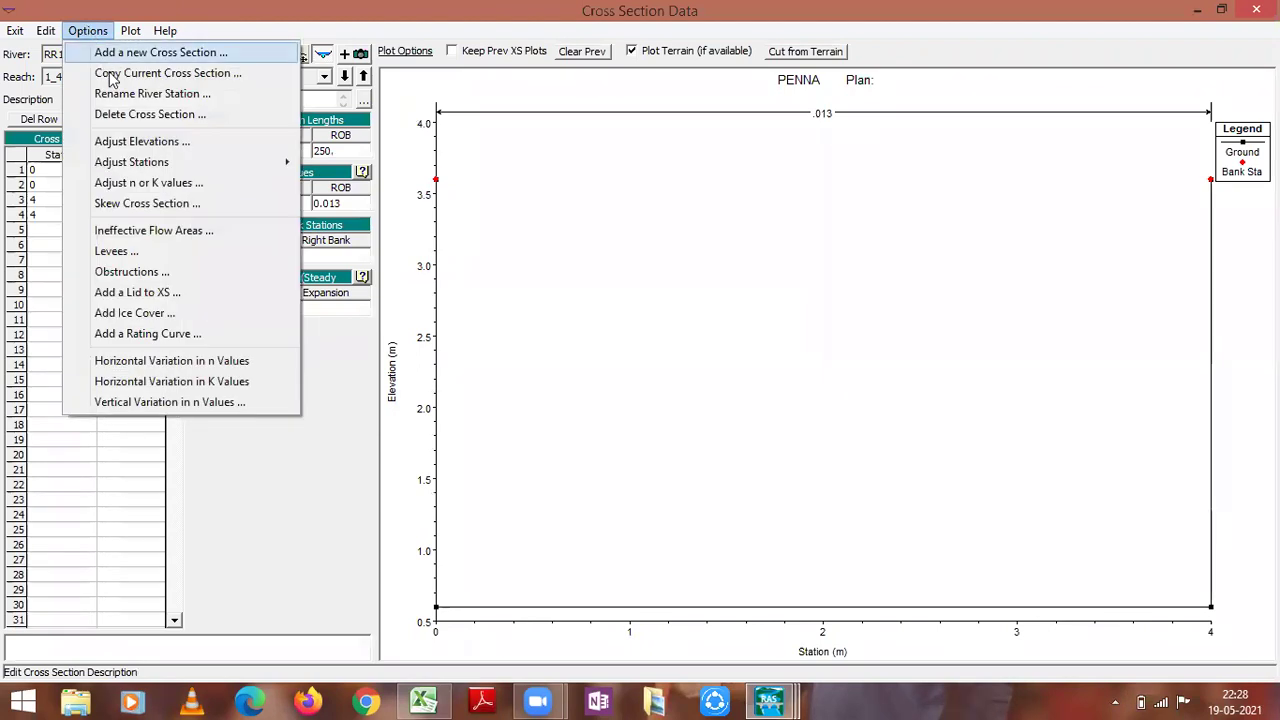
pyautogui.click(145, 141)
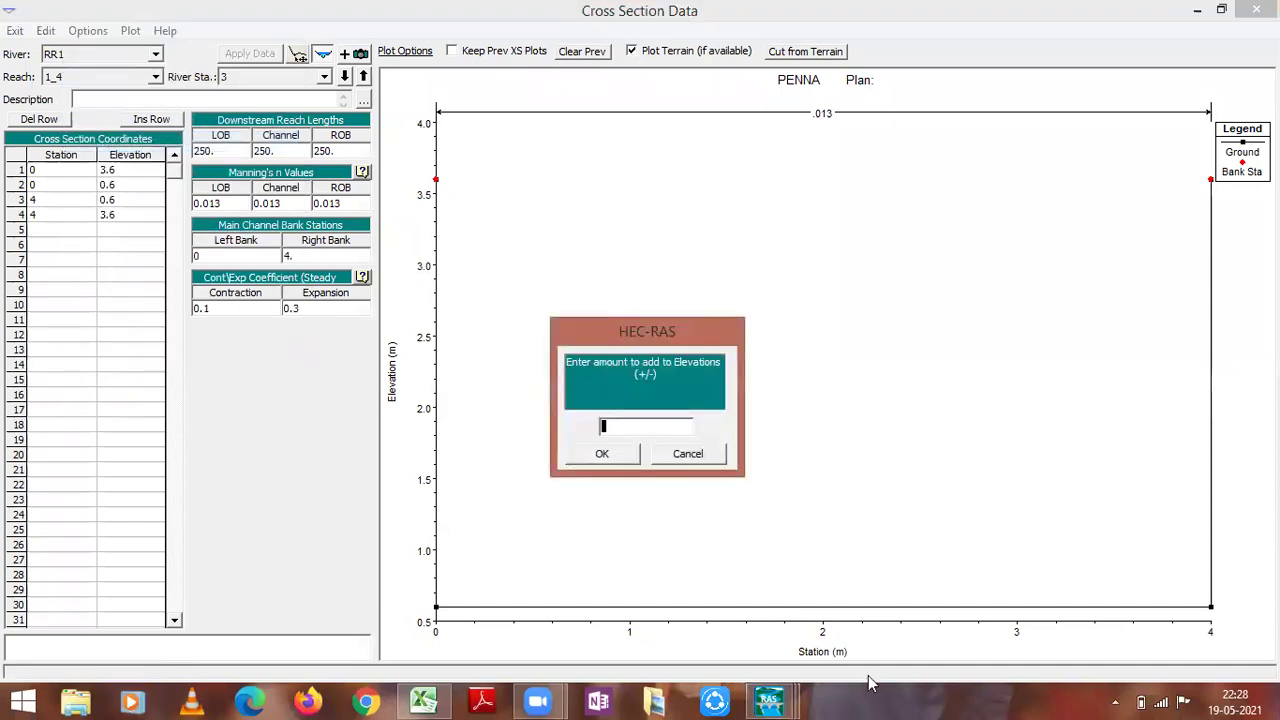
pyautogui.write('0.18')
pyautogui.click(604, 454)
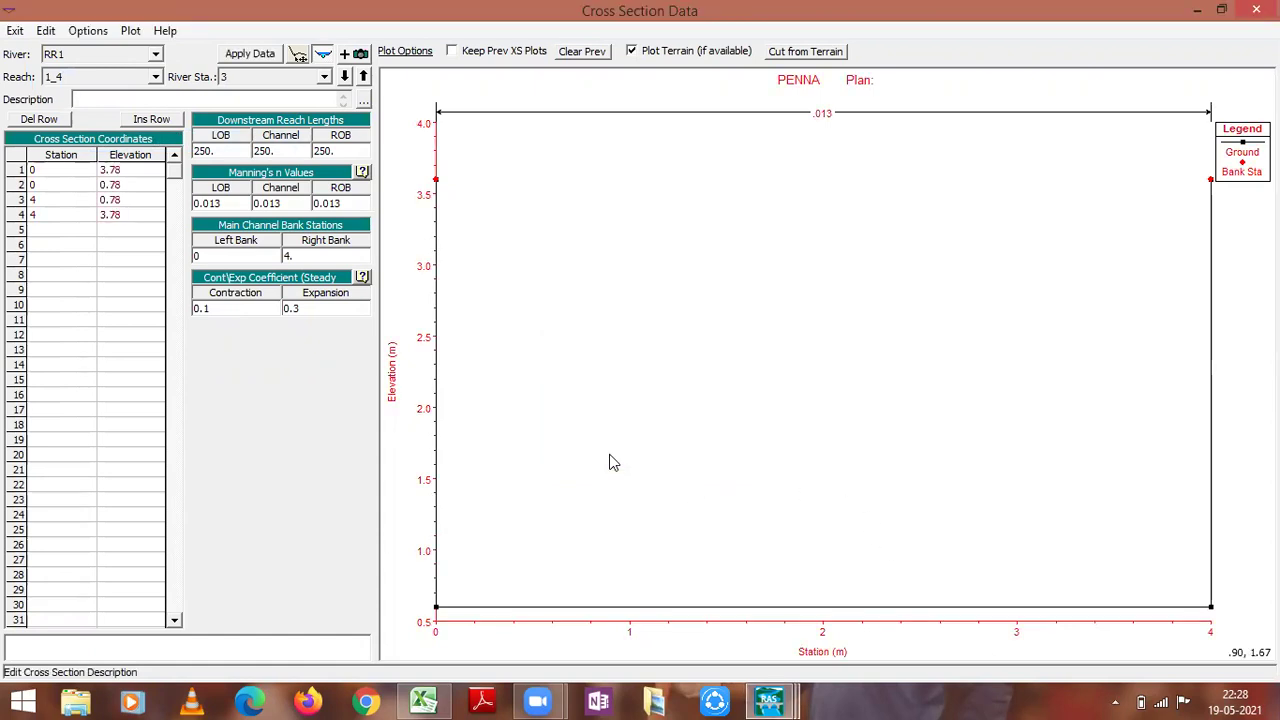
# Step: Check the middle reach length in Excel and set the left overbank downstream reach length of river station 3 to 150 in HEC-RAS
pyautogui.click(230, 150)
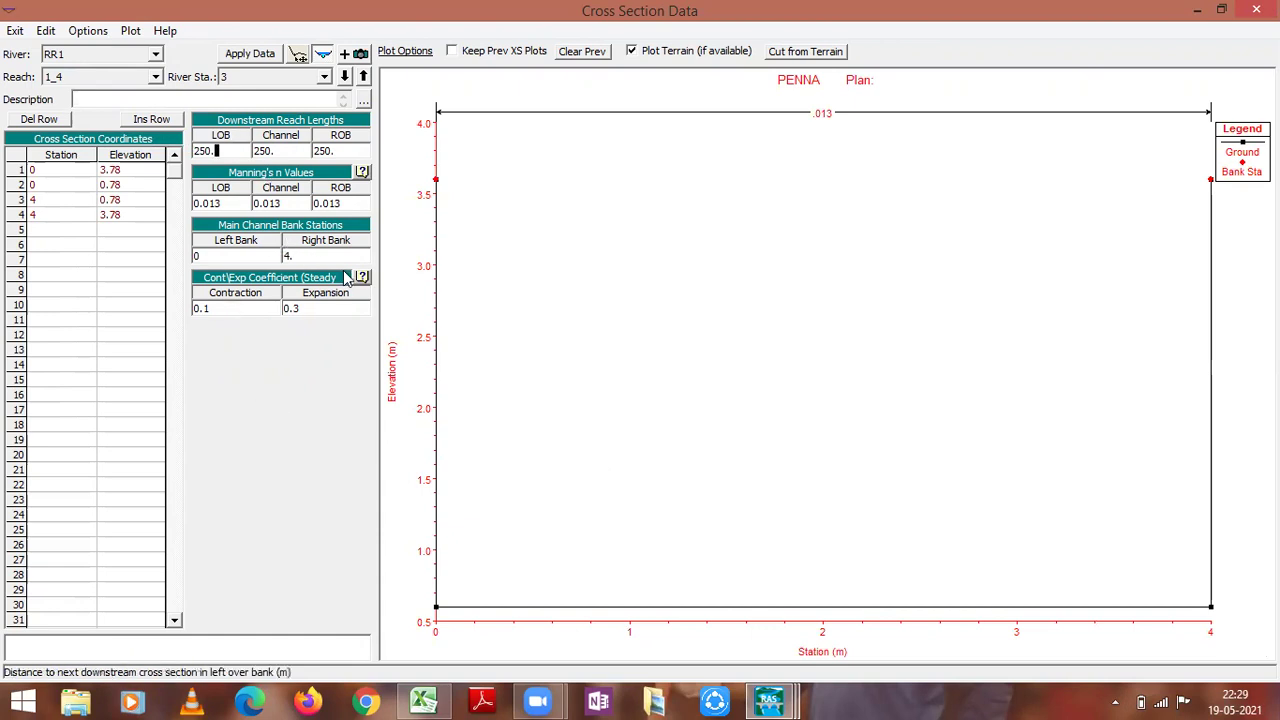
pyautogui.press('BackSpace')
pyautogui.press('BackSpace')
pyautogui.click(425, 700)
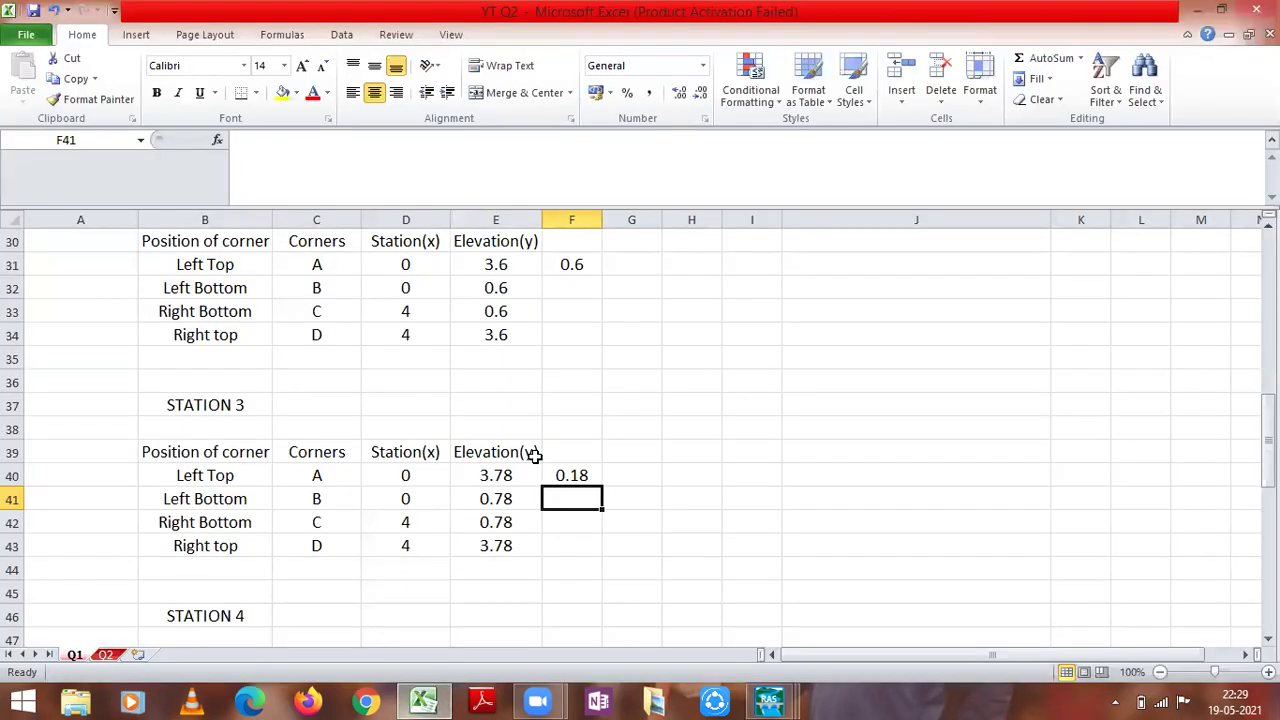
pyautogui.scroll(2, 278, 466)
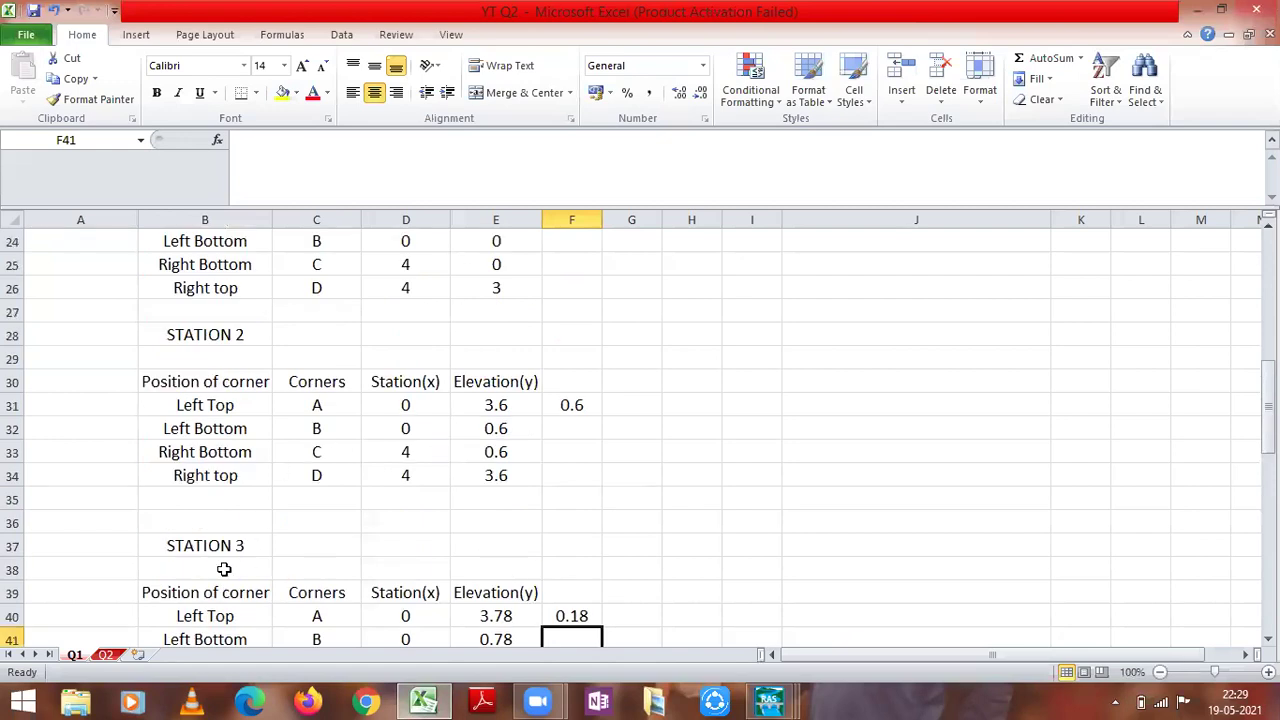
pyautogui.scroll(6, 224, 569)
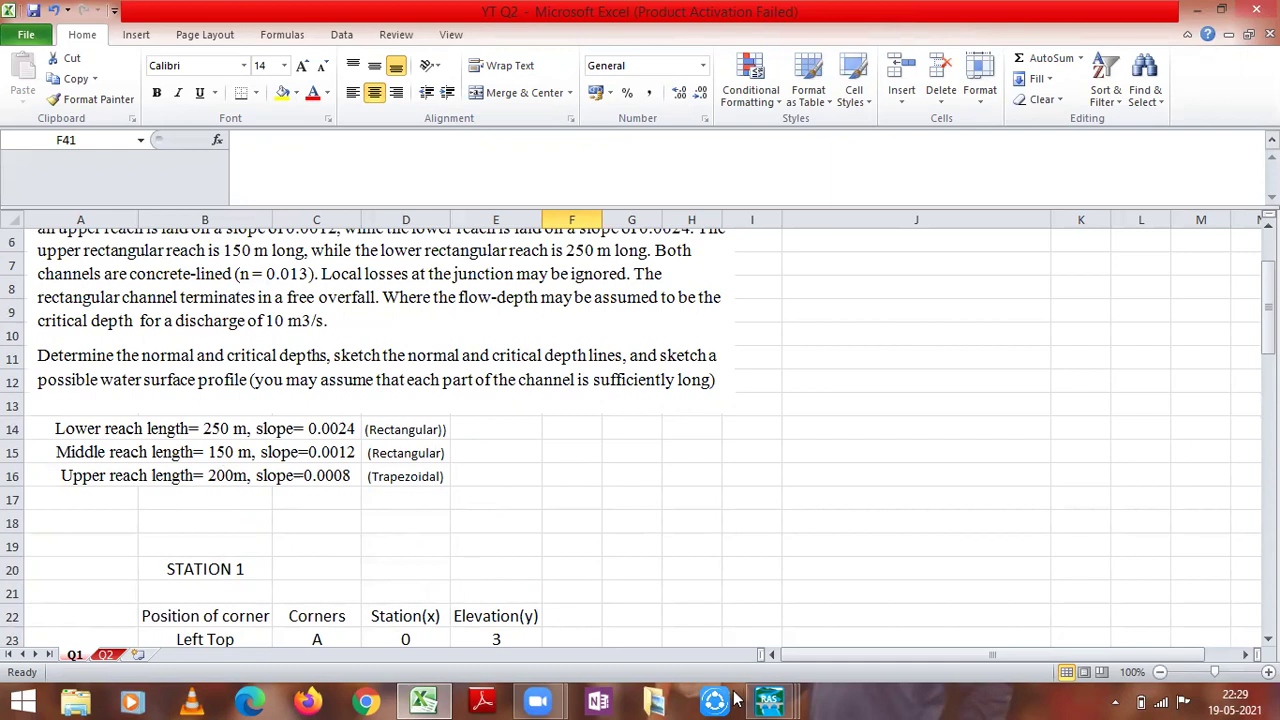
pyautogui.click(765, 699)
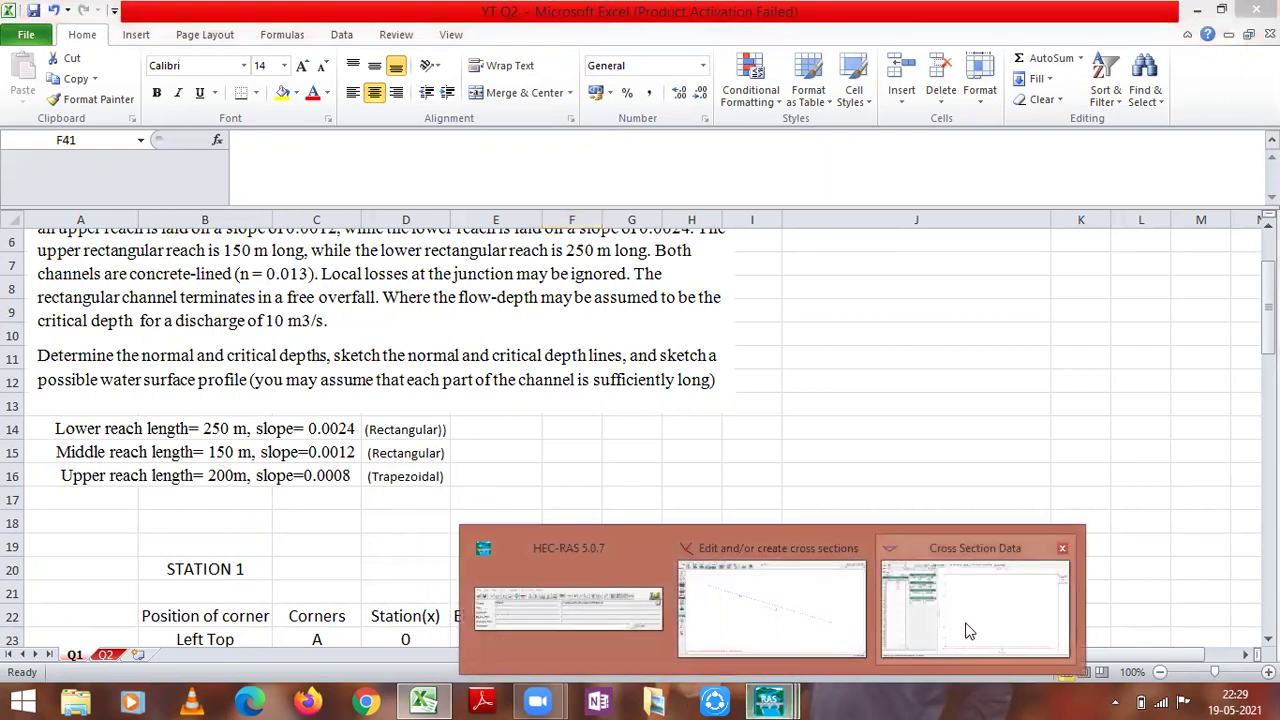
pyautogui.click(968, 632)
pyautogui.write('15')
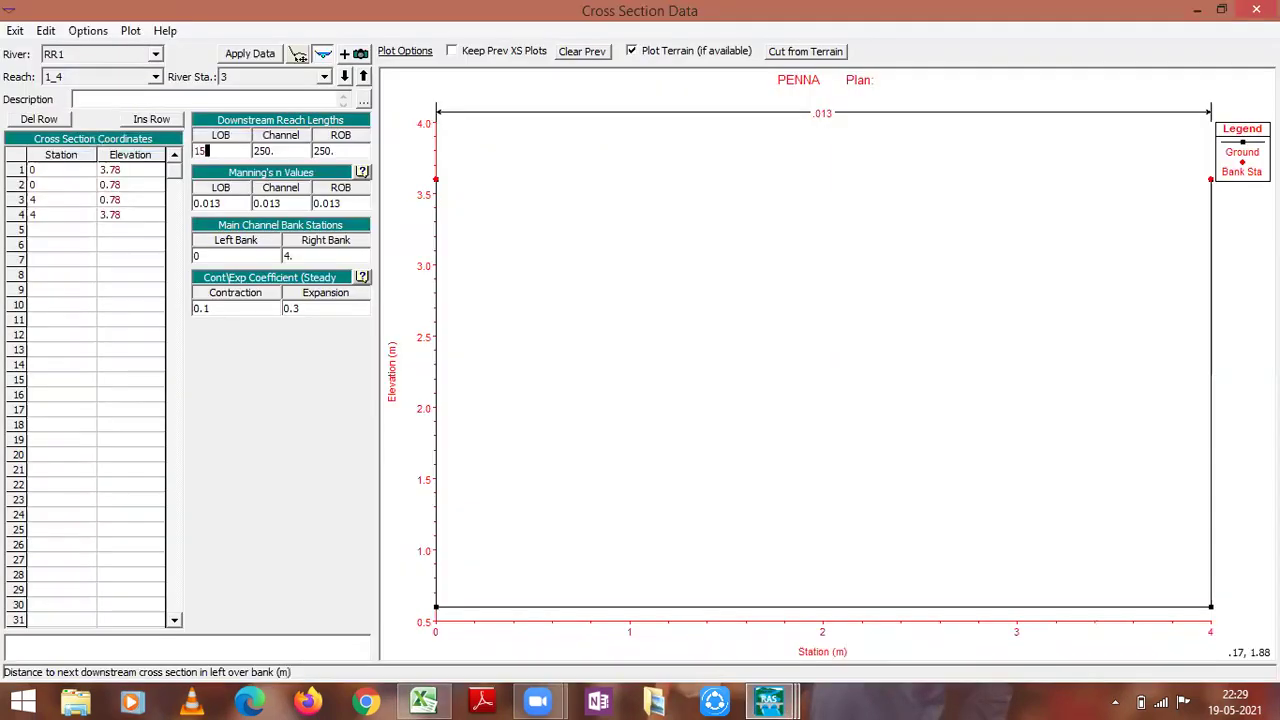
# Step: Set the channel and right overbank downstream reach lengths of river station 3 to 150 and apply the cross section data
pyautogui.click(292, 150)
pyautogui.press('BackSpace')
pyautogui.press('BackSpace')
pyautogui.press('BackSpace')
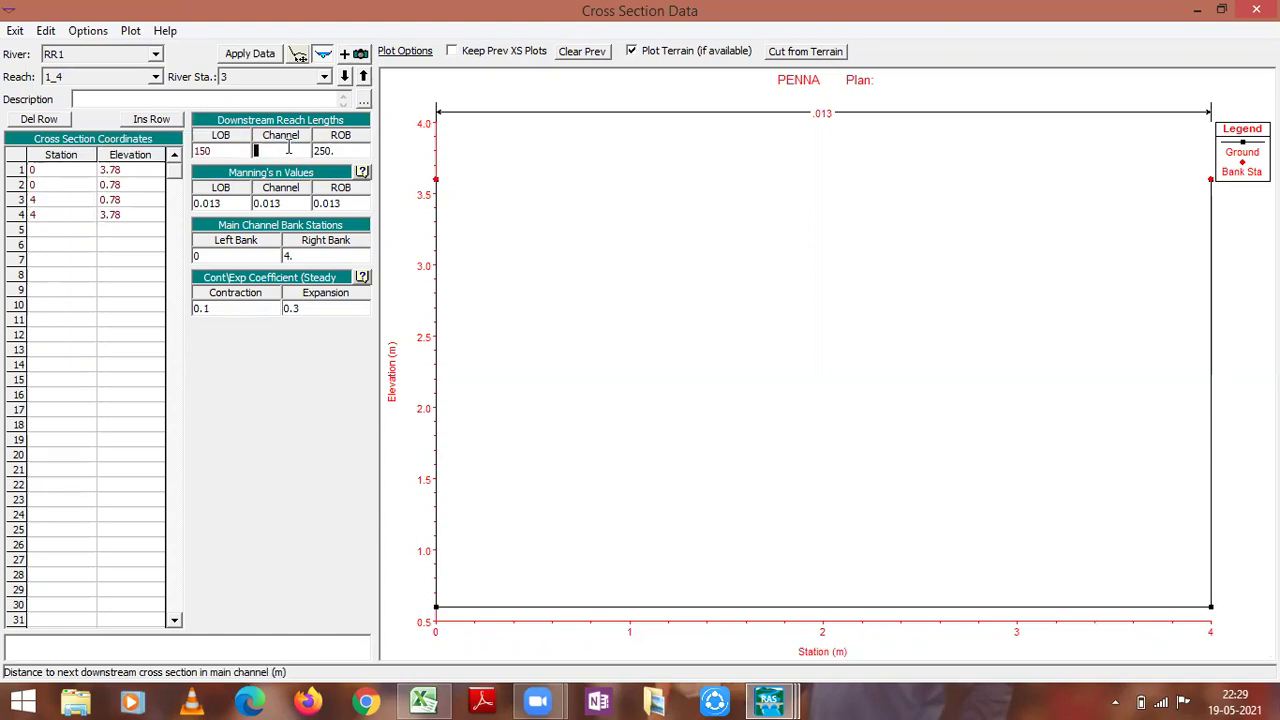
pyautogui.write('15')
pyautogui.click(349, 151)
pyautogui.press('BackSpace')
pyautogui.press('BackSpace')
pyautogui.press('BackSpace')
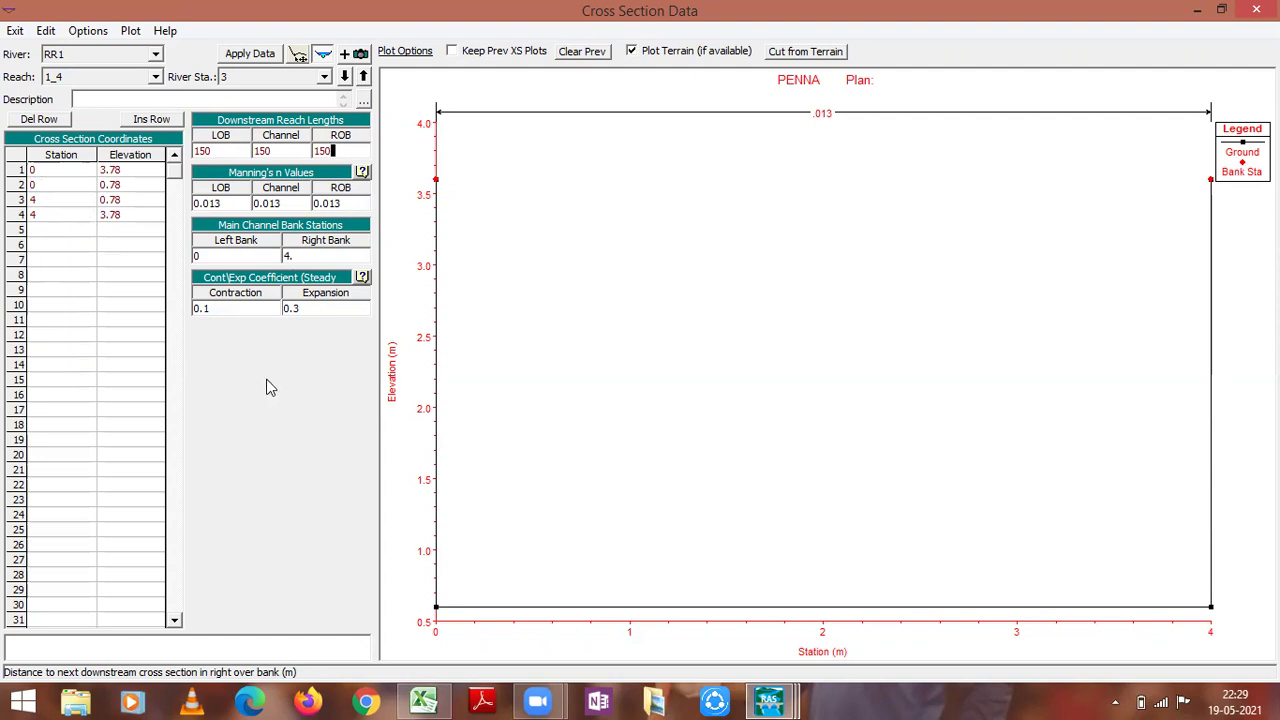
pyautogui.click(252, 58)
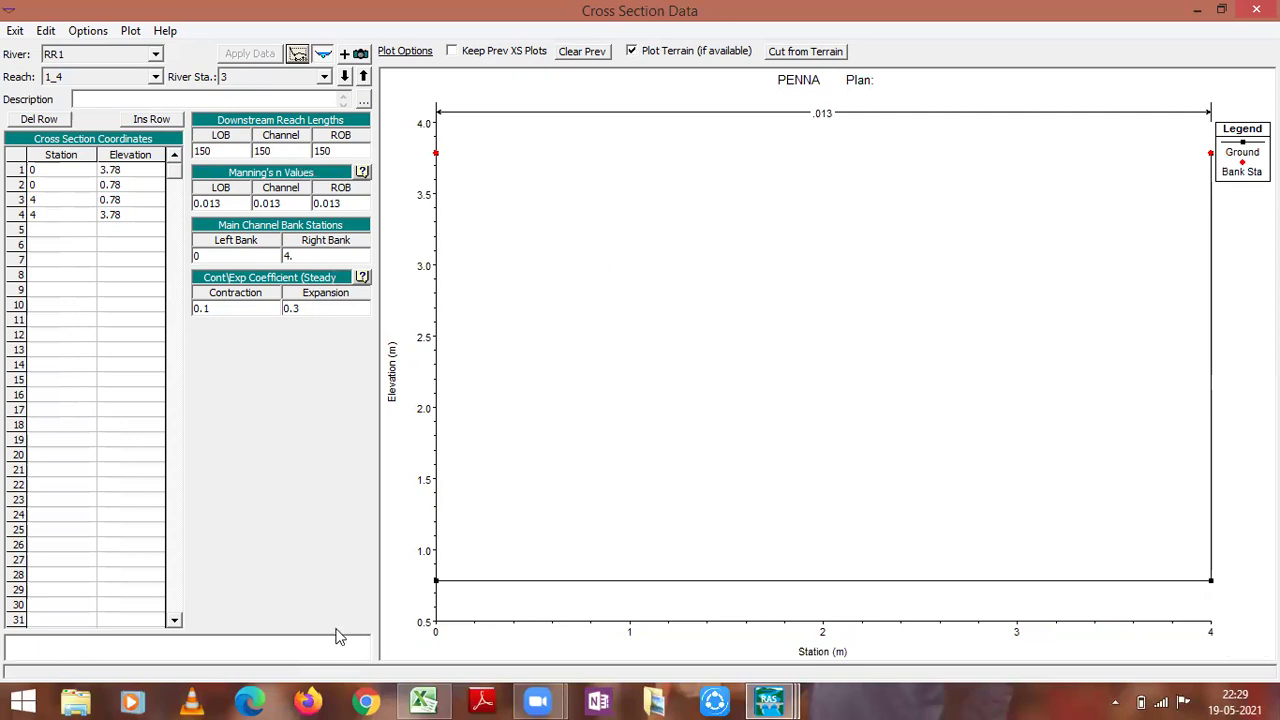
# Step: Switch to Excel and review the upper reach's length and slope in the problem statement against the station 4 elevations
pyautogui.click(423, 702)
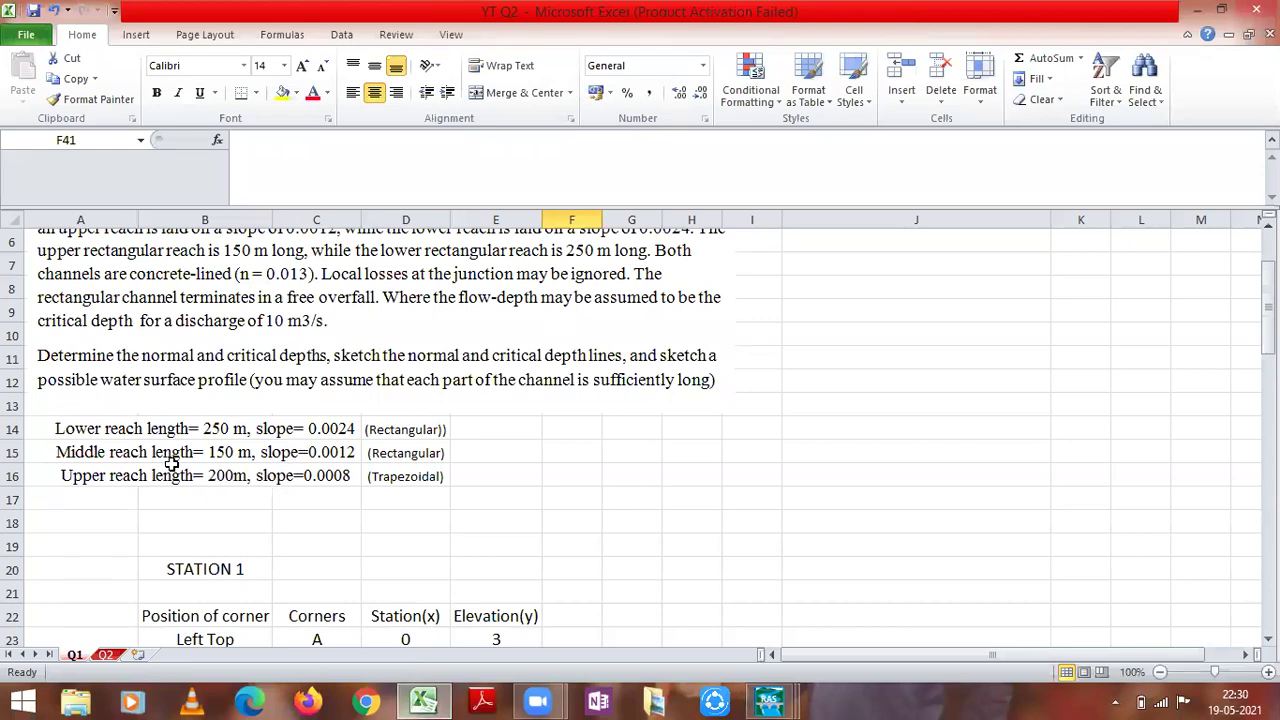
pyautogui.scroll(-7, 397, 474)
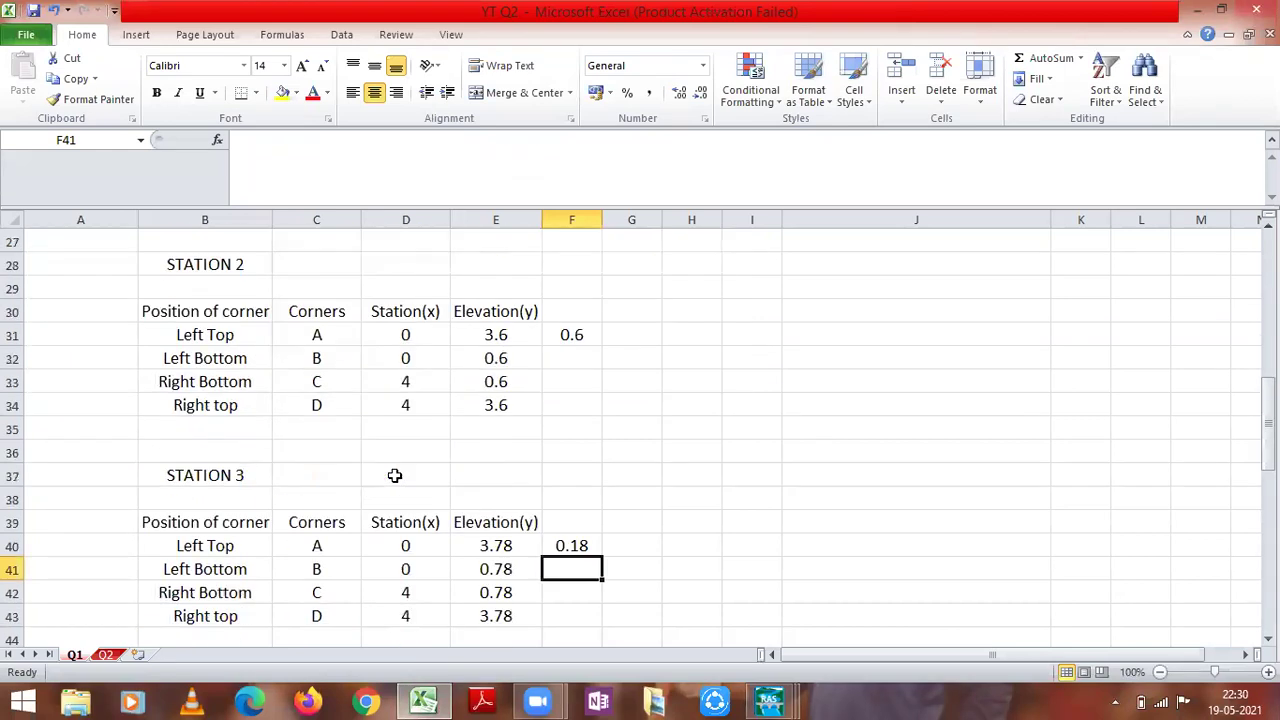
pyautogui.scroll(-5, 395, 475)
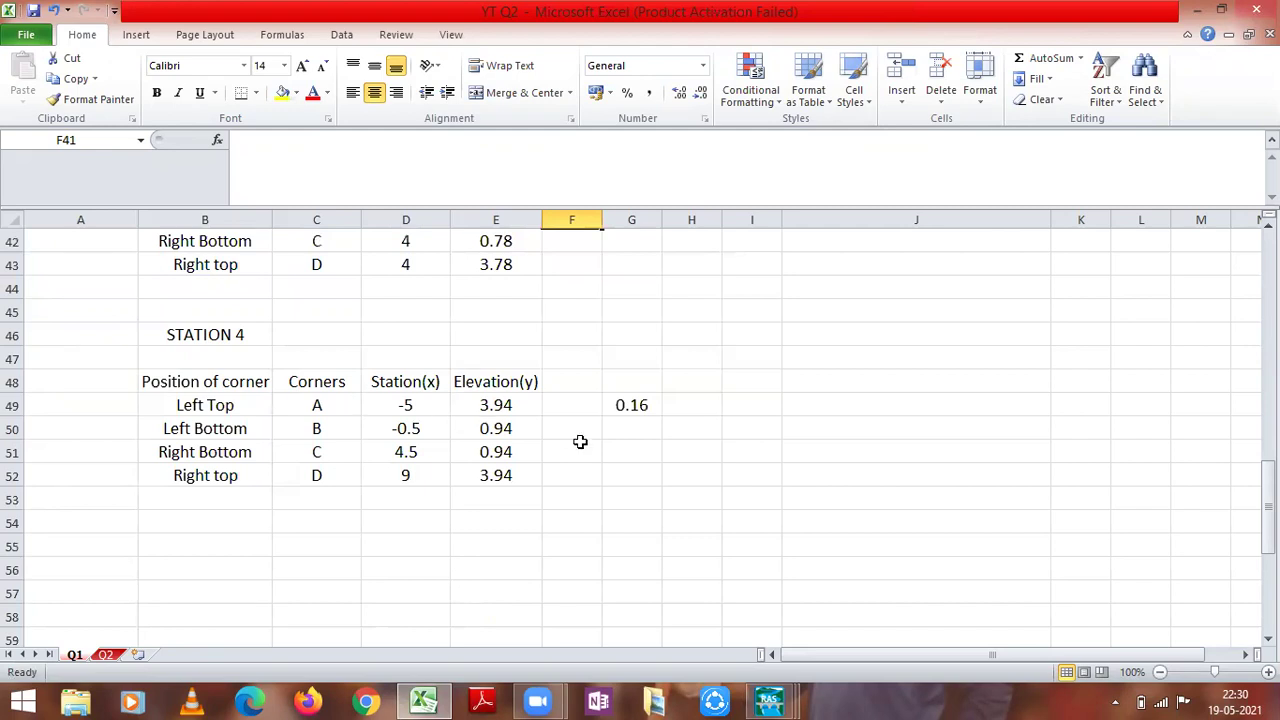
pyautogui.scroll(5, 580, 441)
pyautogui.scroll(5, 580, 441)
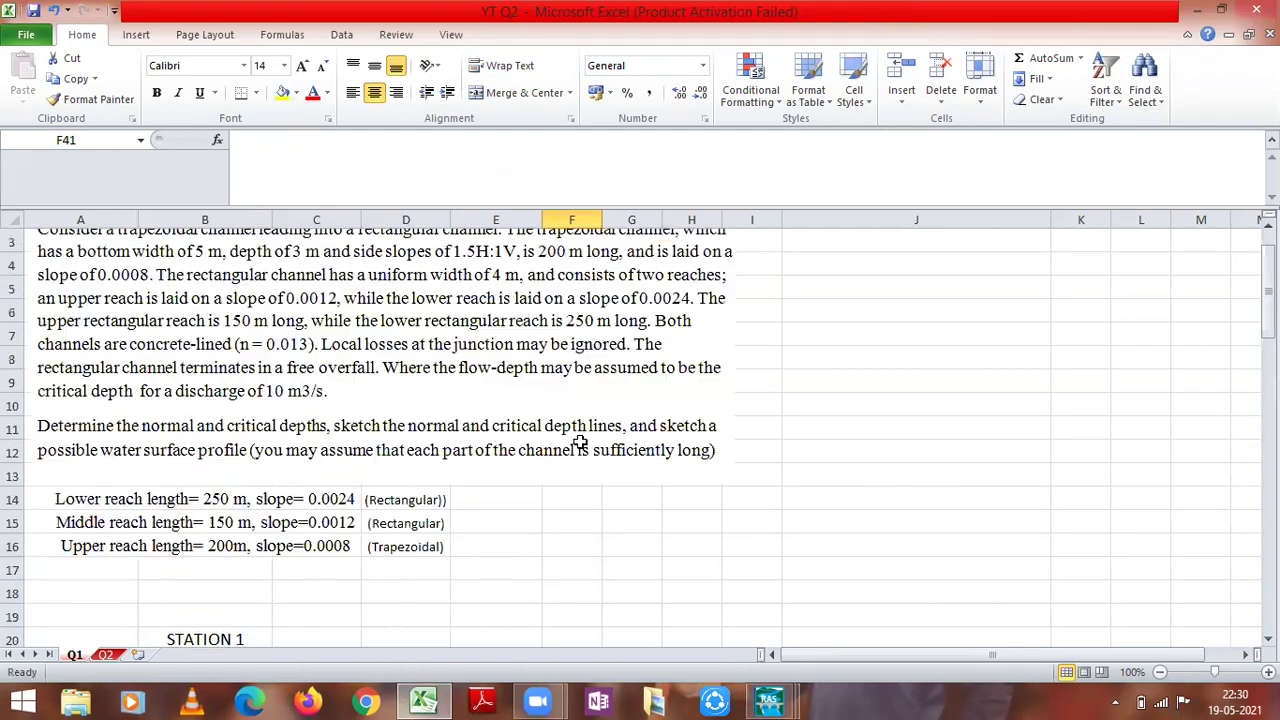
pyautogui.scroll(-6, 580, 441)
pyautogui.scroll(10, 580, 441)
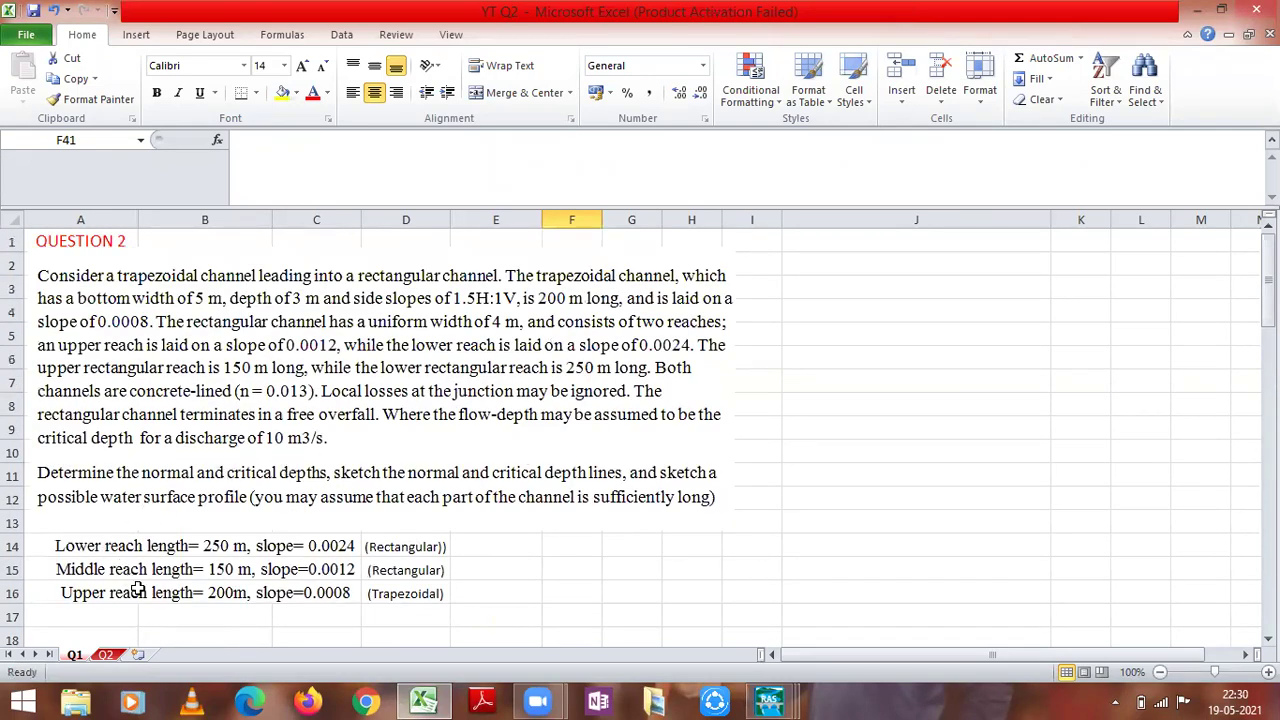
pyautogui.scroll(-13, 124, 577)
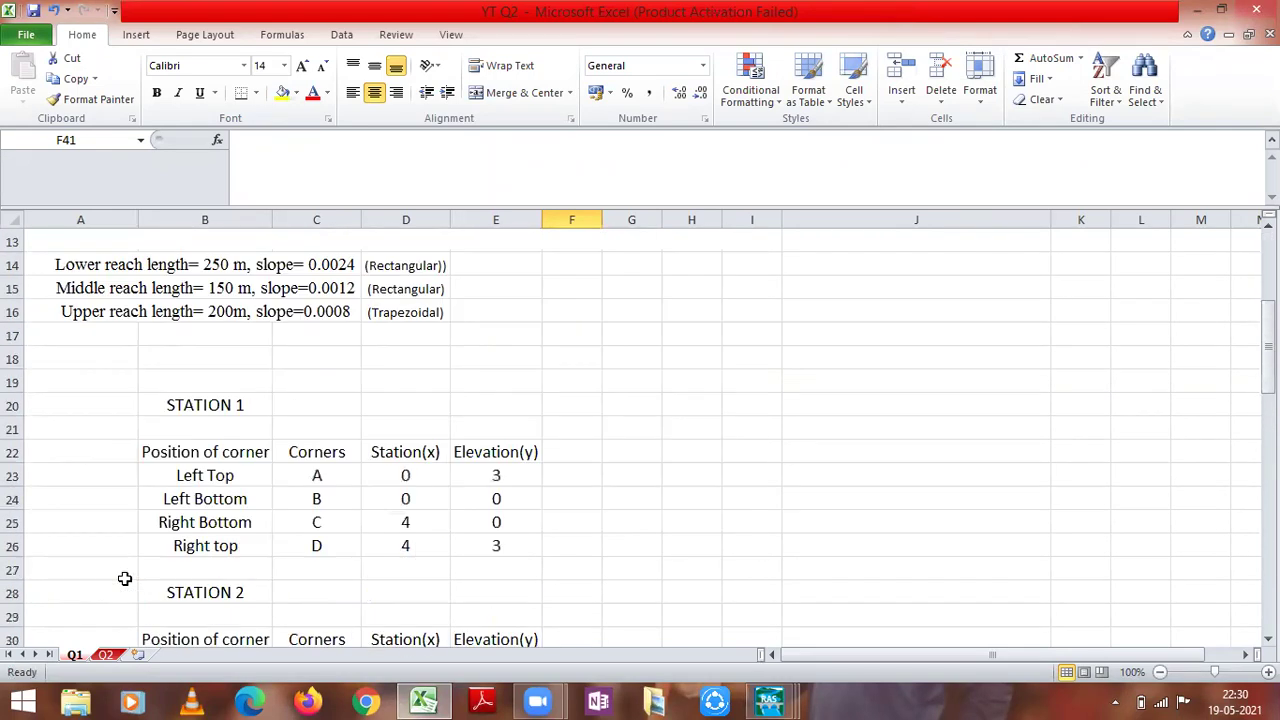
pyautogui.scroll(7, 182, 540)
pyautogui.scroll(5, 182, 540)
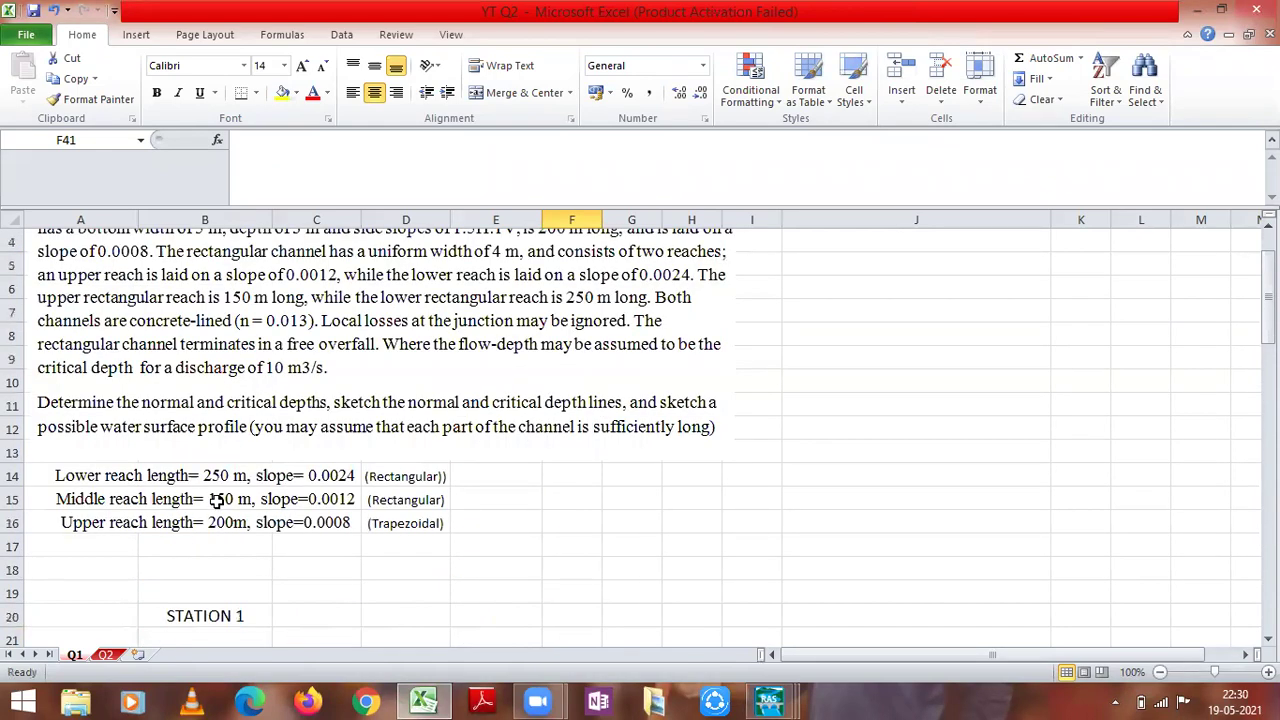
pyautogui.scroll(1, 337, 423)
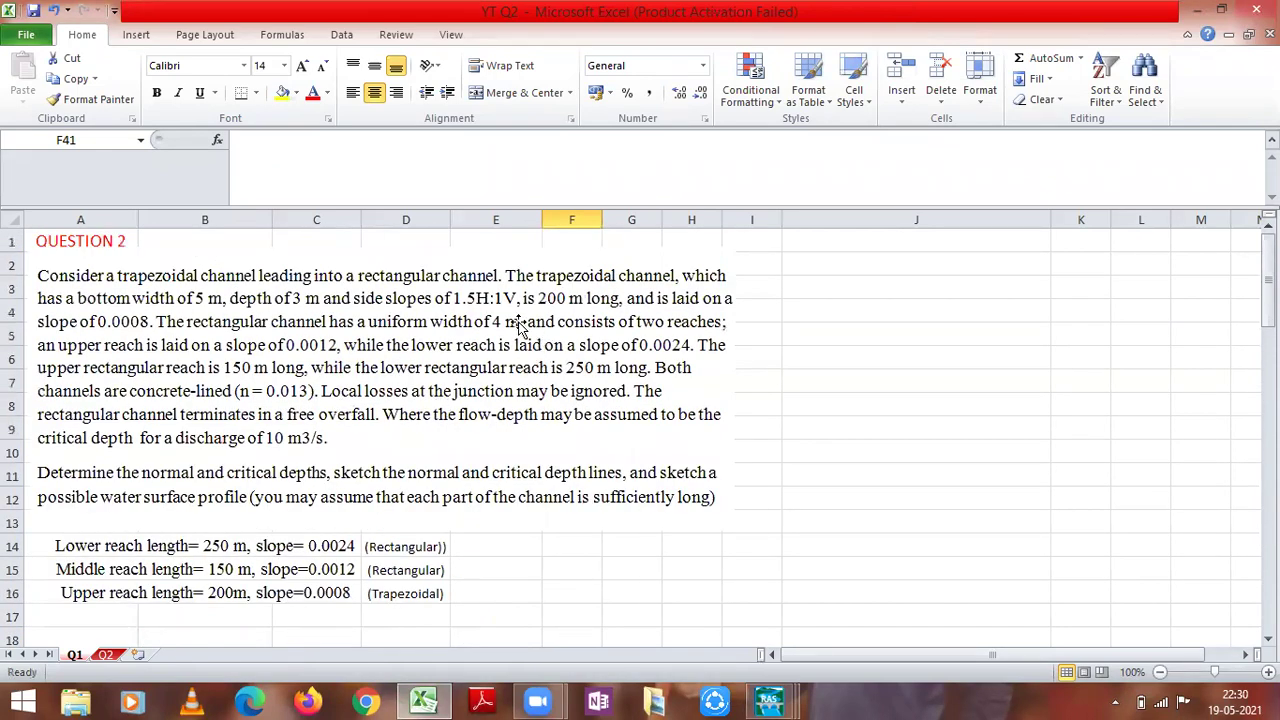
pyautogui.scroll(-11, 554, 337)
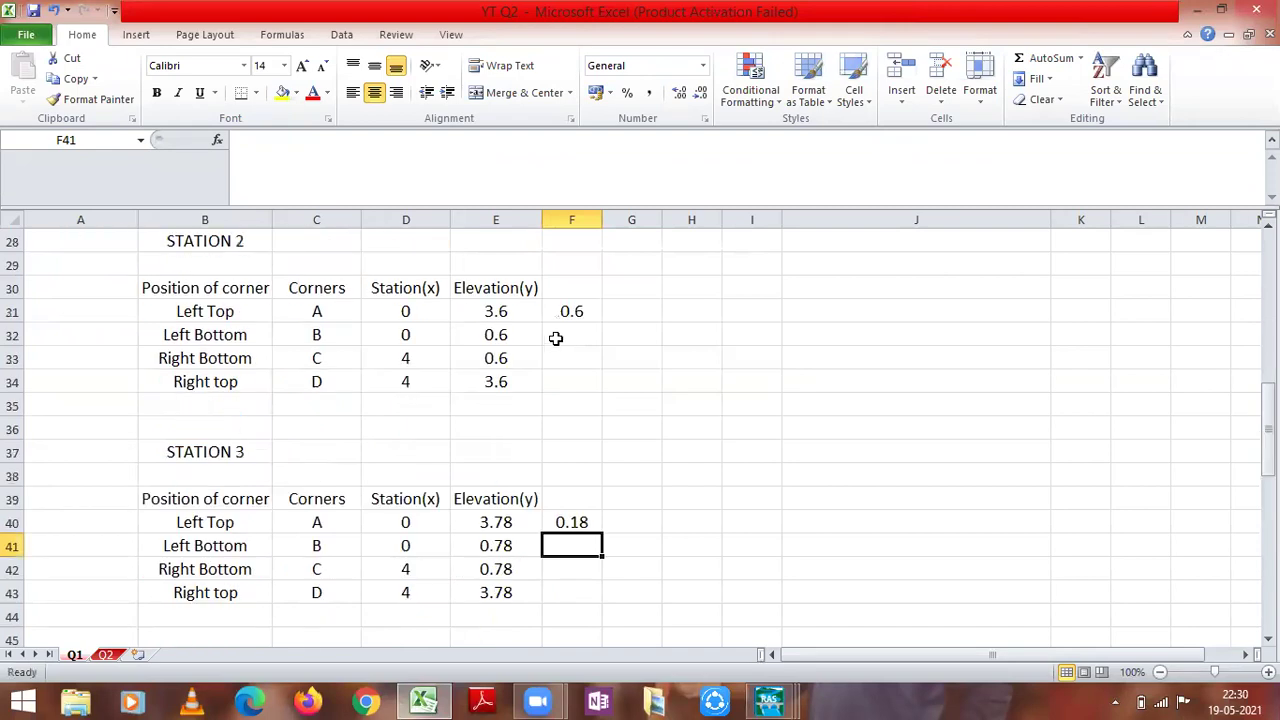
pyautogui.scroll(-4, 453, 503)
pyautogui.scroll(2, 451, 500)
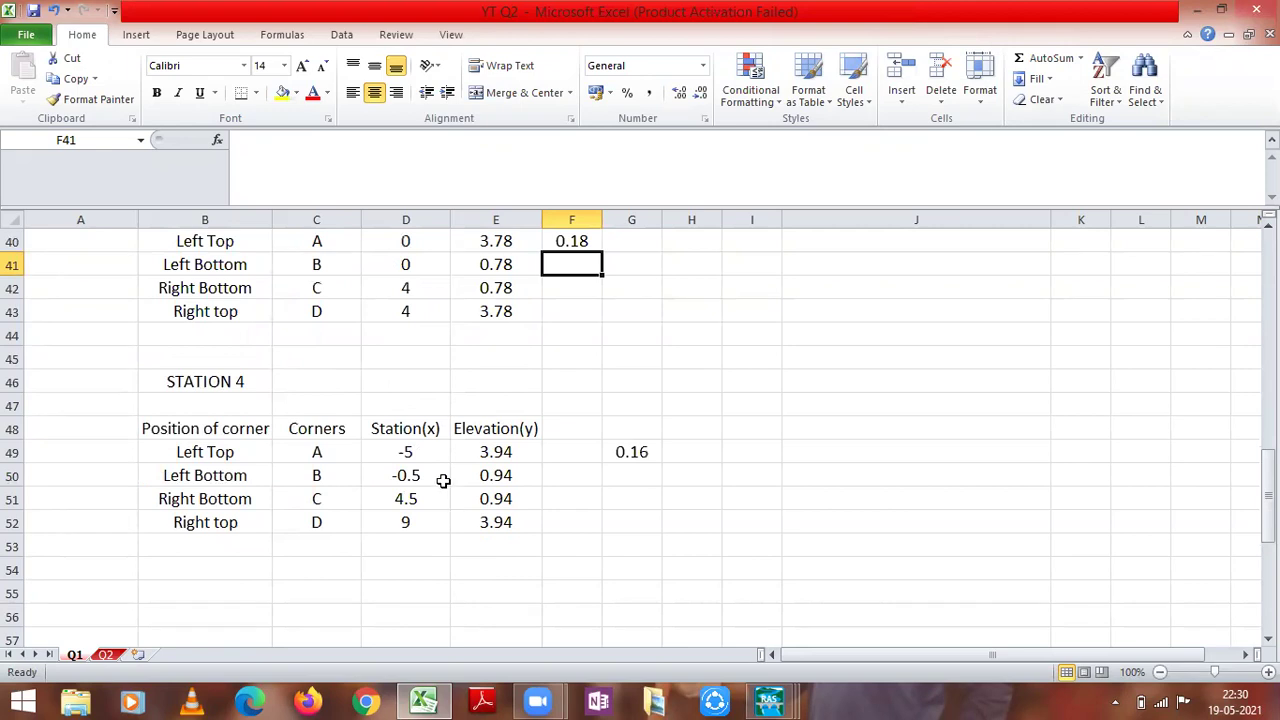
pyautogui.scroll(9, 432, 456)
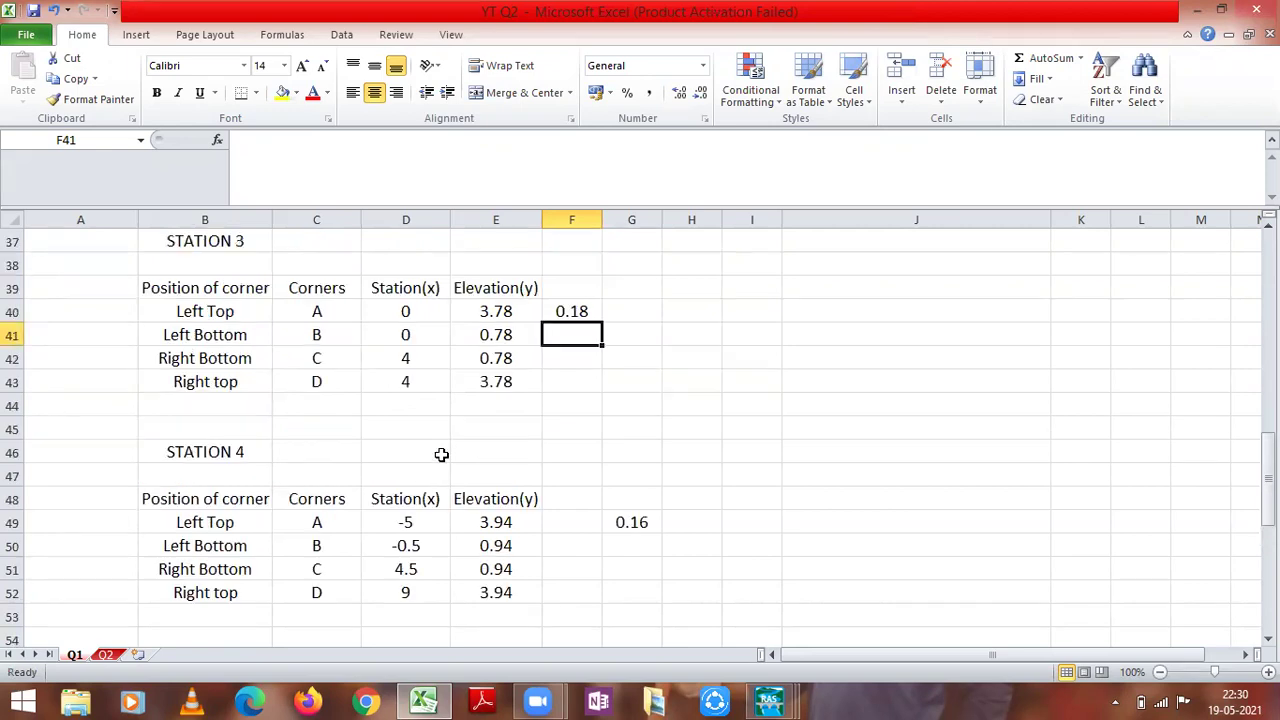
pyautogui.scroll(4, 441, 455)
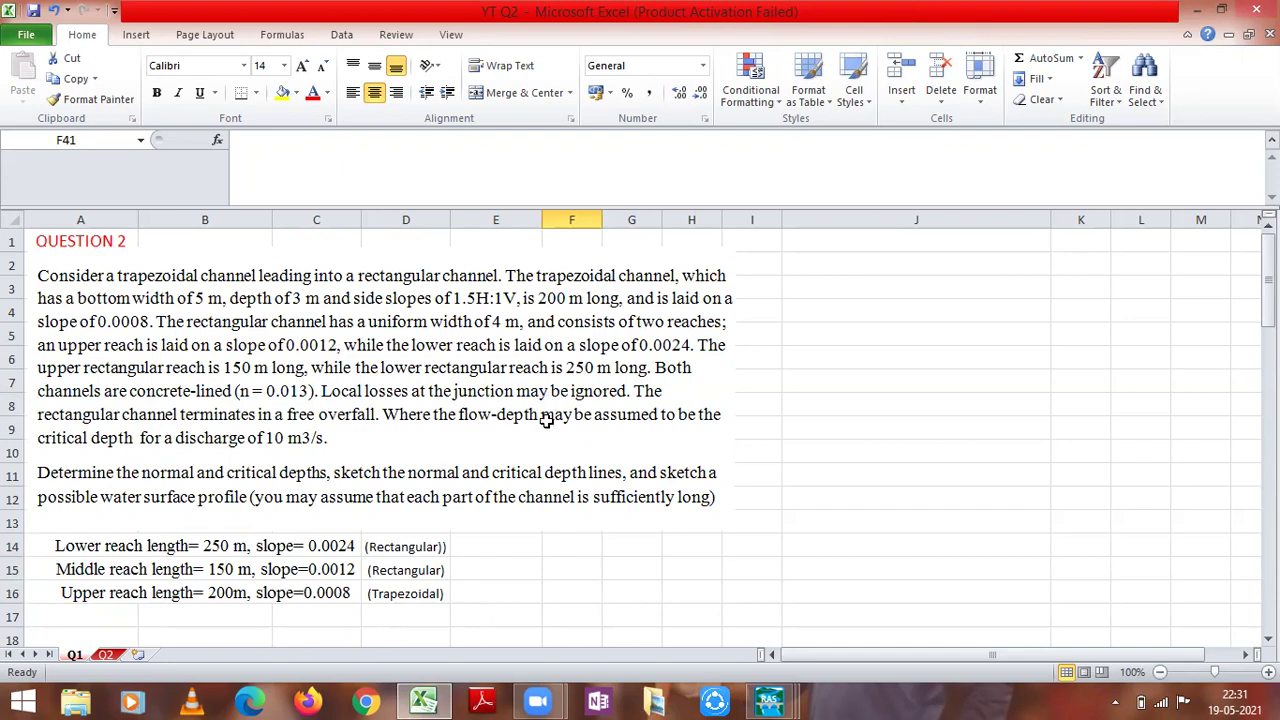
# Step: Compare the station 4 bottom corner stations with the rectangular channel's corner stations and the channel widths in the problem statement
pyautogui.scroll(-8, 540, 430)
pyautogui.scroll(-2, 533, 450)
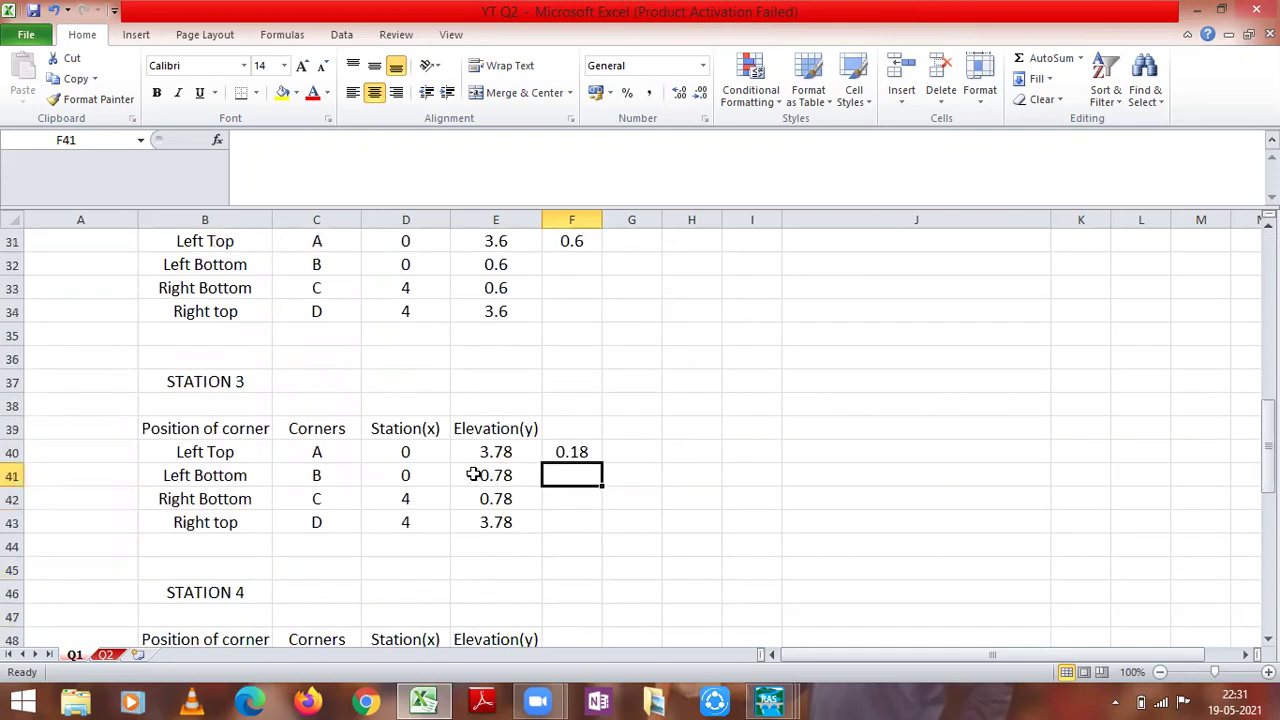
pyautogui.scroll(-3, 458, 476)
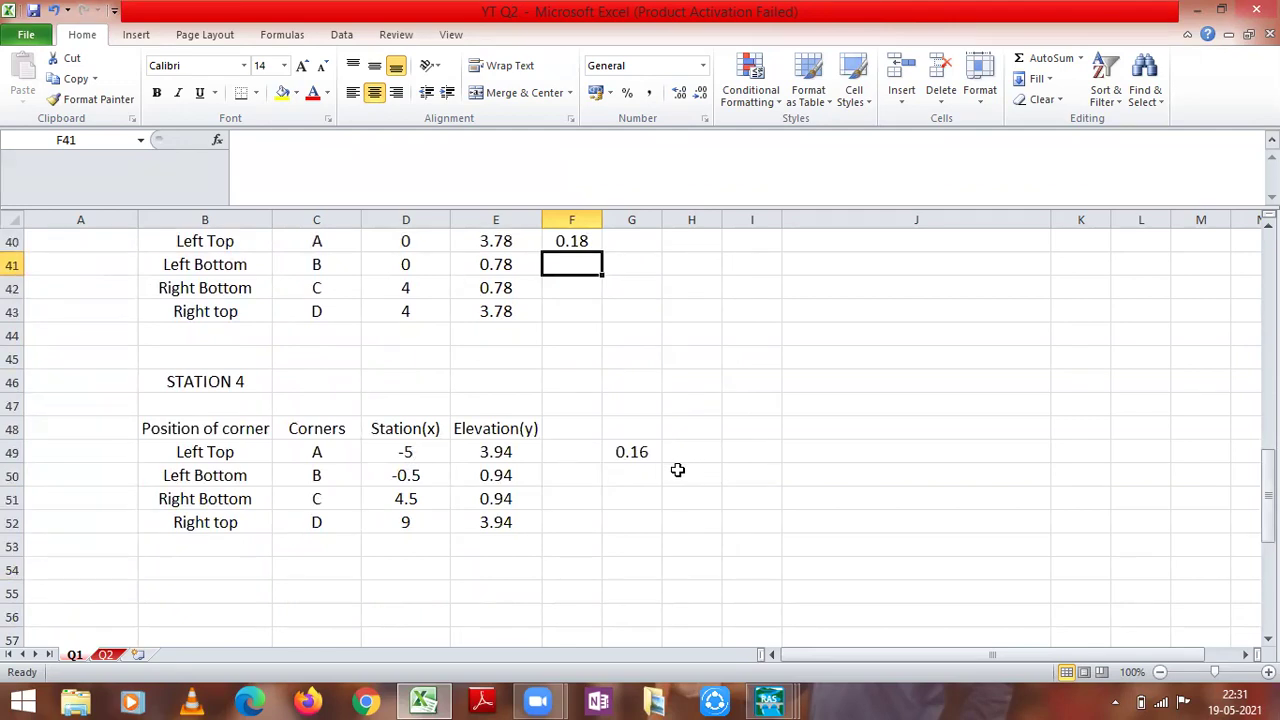
pyautogui.click(413, 476)
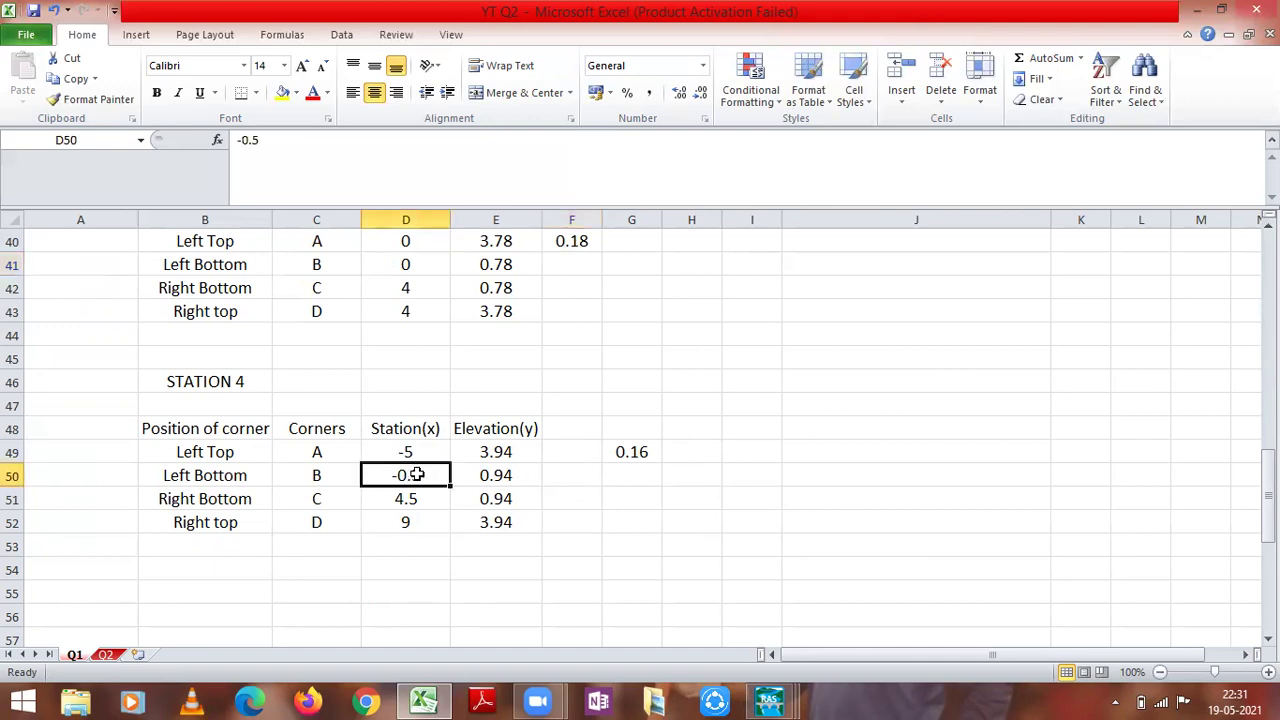
pyautogui.scroll(3, 416, 474)
pyautogui.scroll(4, 416, 474)
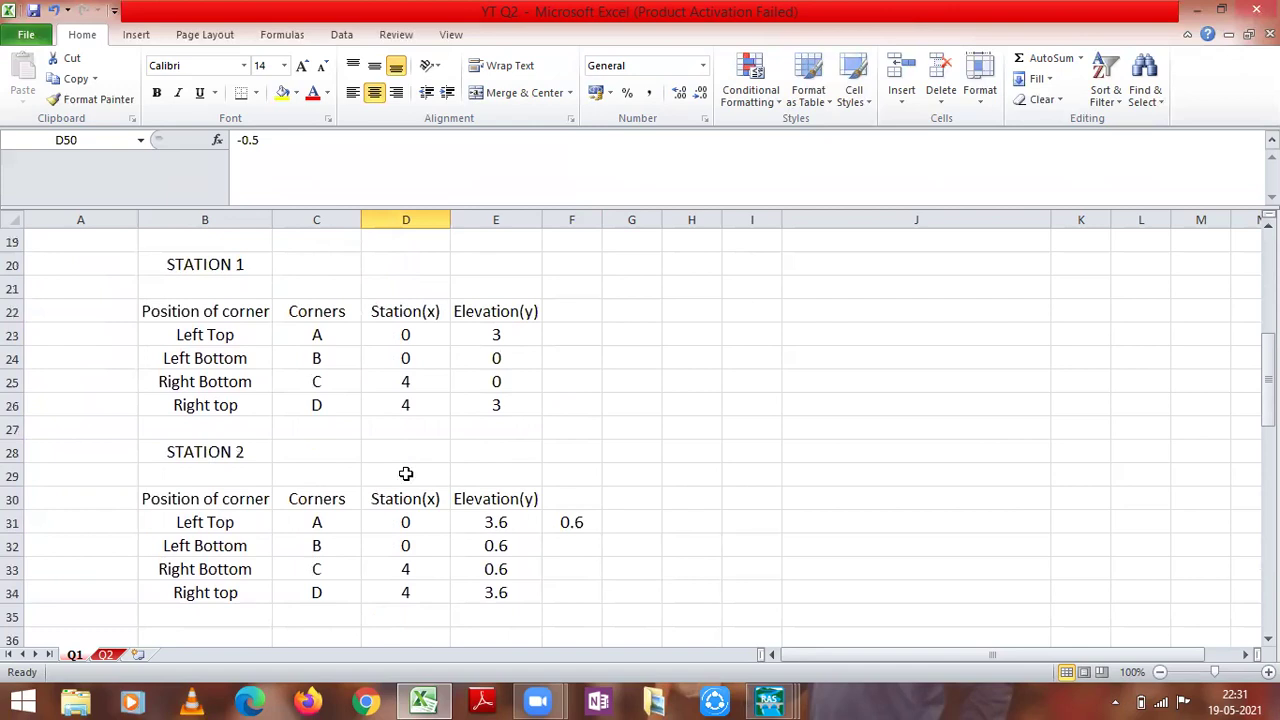
pyautogui.scroll(2, 337, 445)
pyautogui.scroll(-2, 306, 449)
pyautogui.scroll(3, 306, 449)
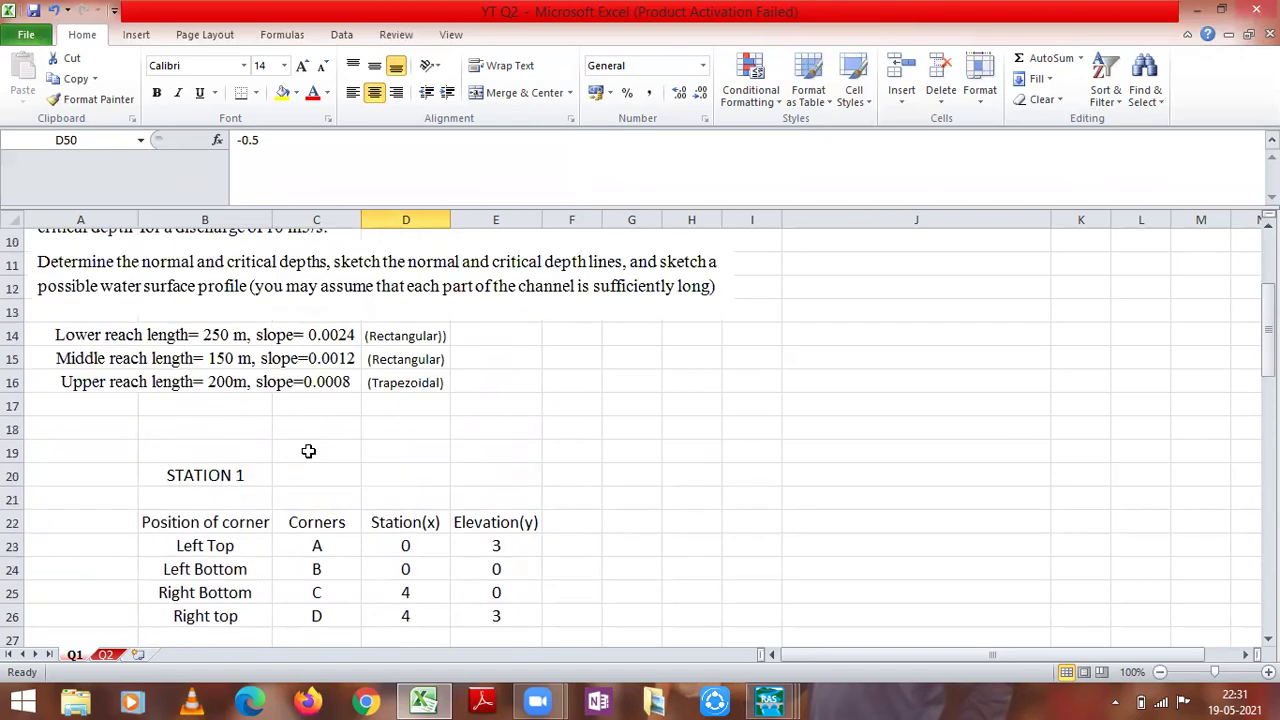
pyautogui.scroll(-1, 374, 522)
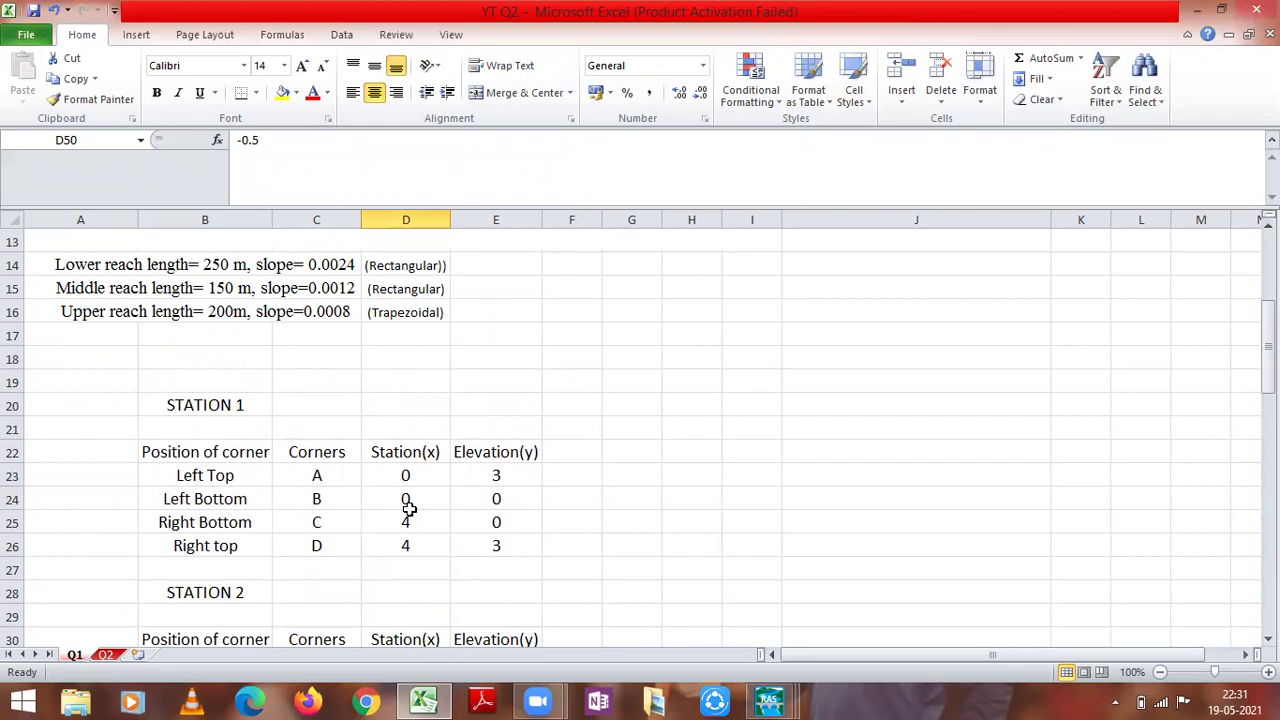
pyautogui.scroll(-8, 408, 508)
pyautogui.scroll(-1, 408, 510)
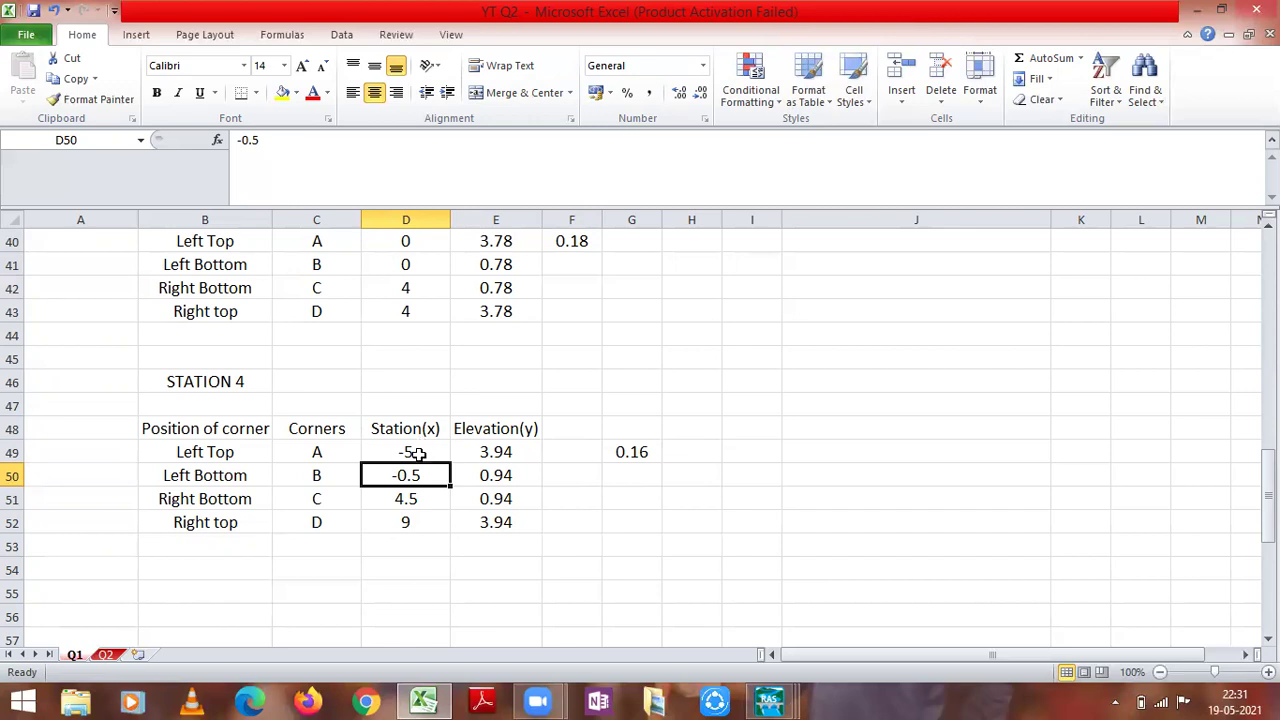
# Step: Examine the formulas for station 4's left top and right top stations against the side slope in the problem statement
pyautogui.click(414, 453)
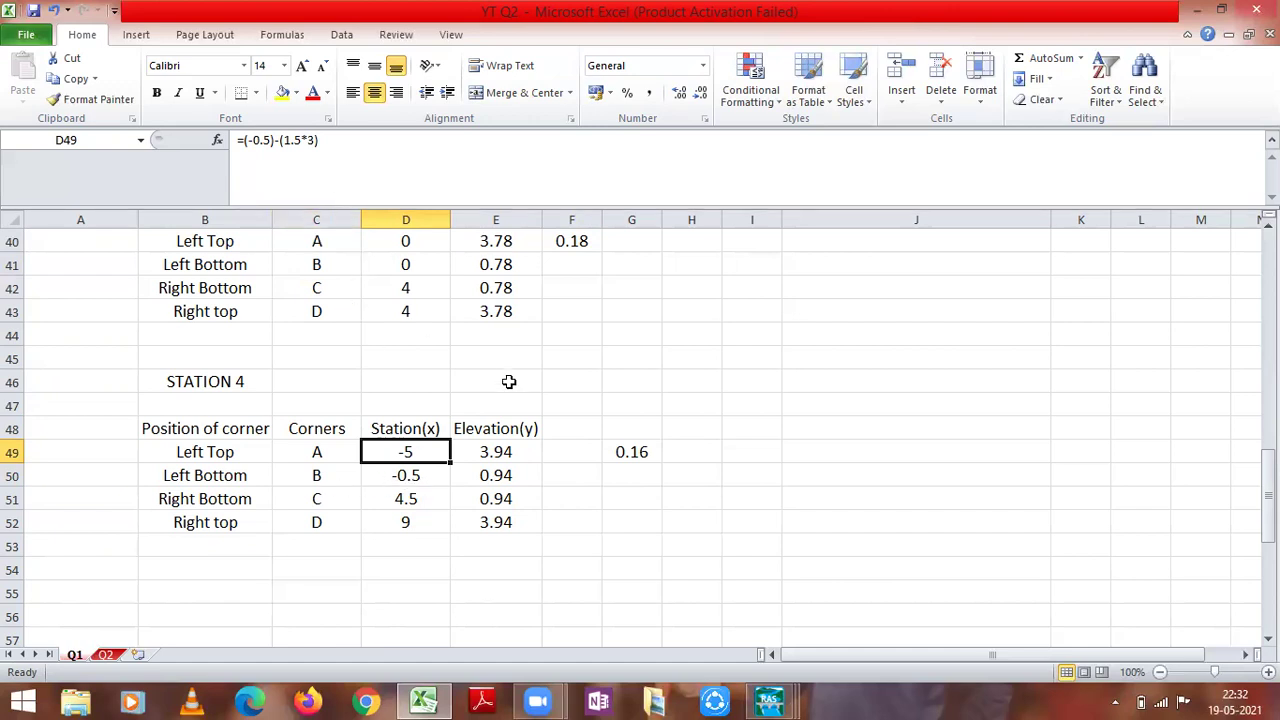
pyautogui.scroll(5, 538, 529)
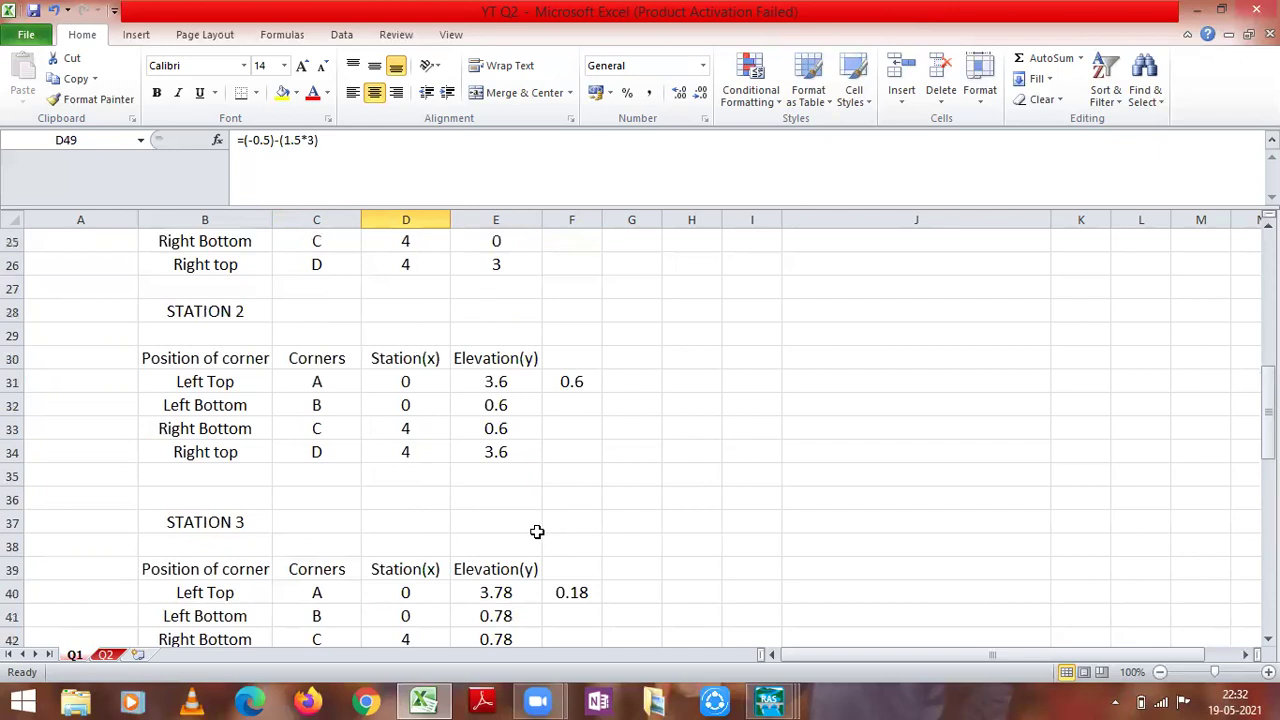
pyautogui.scroll(-2, 537, 532)
pyautogui.scroll(10, 537, 532)
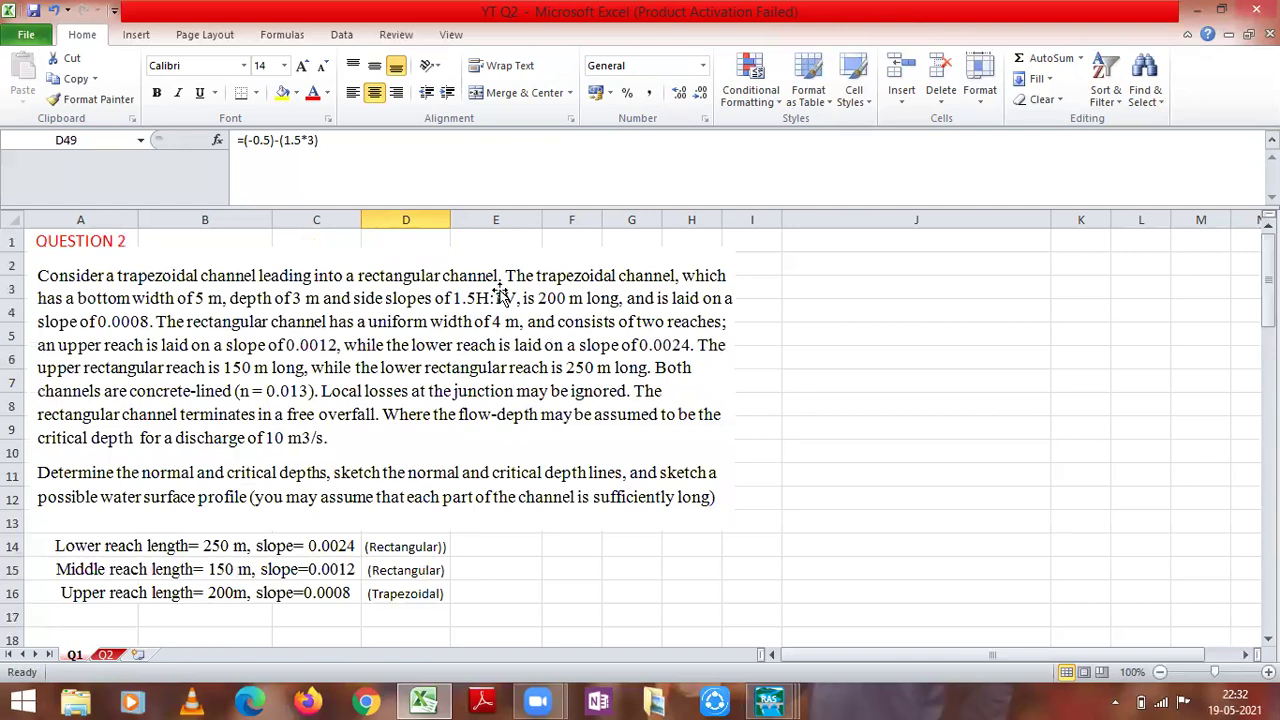
pyautogui.scroll(-10, 533, 366)
pyautogui.scroll(-4, 464, 404)
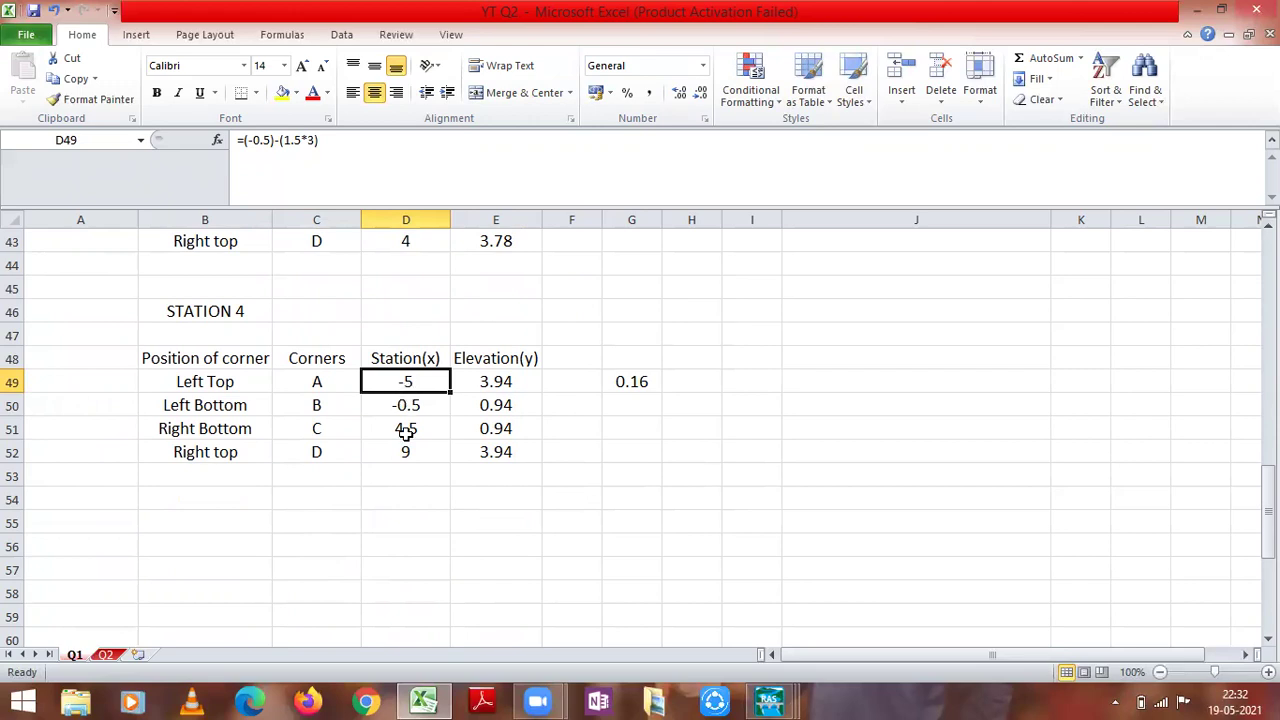
pyautogui.click(409, 497)
pyautogui.click(403, 450)
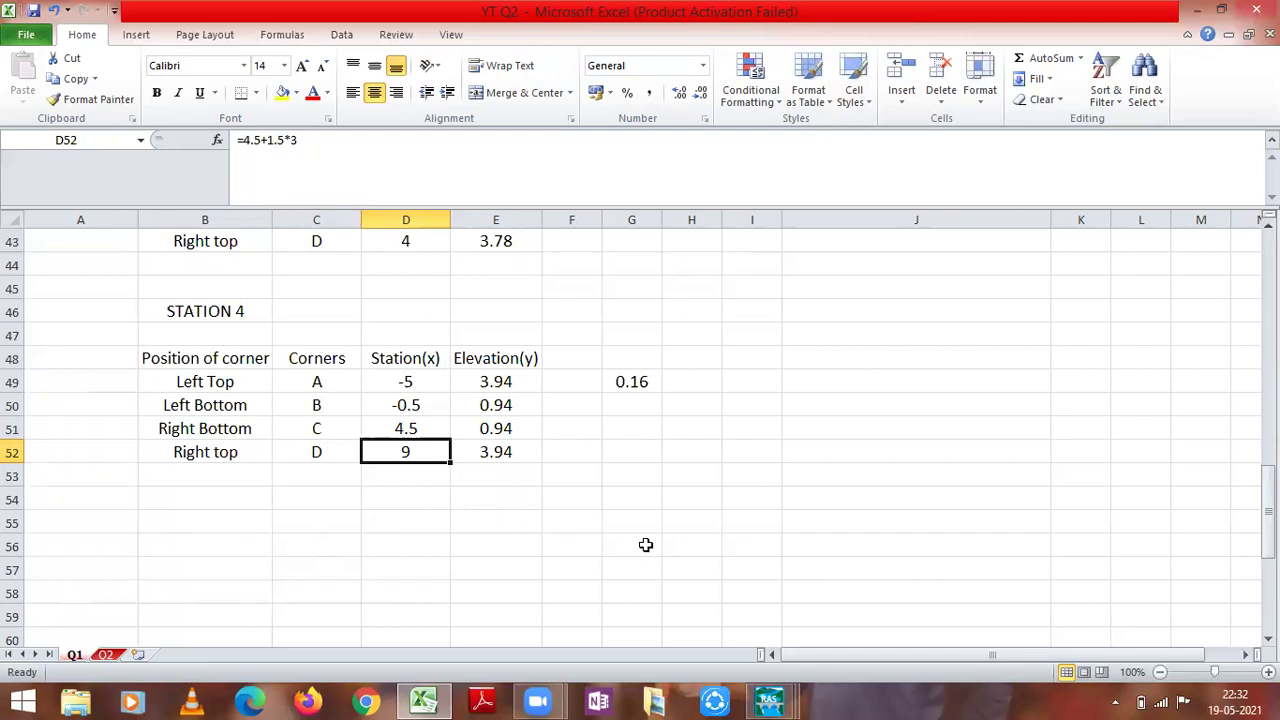
pyautogui.scroll(3, 646, 543)
pyautogui.scroll(-4, 597, 528)
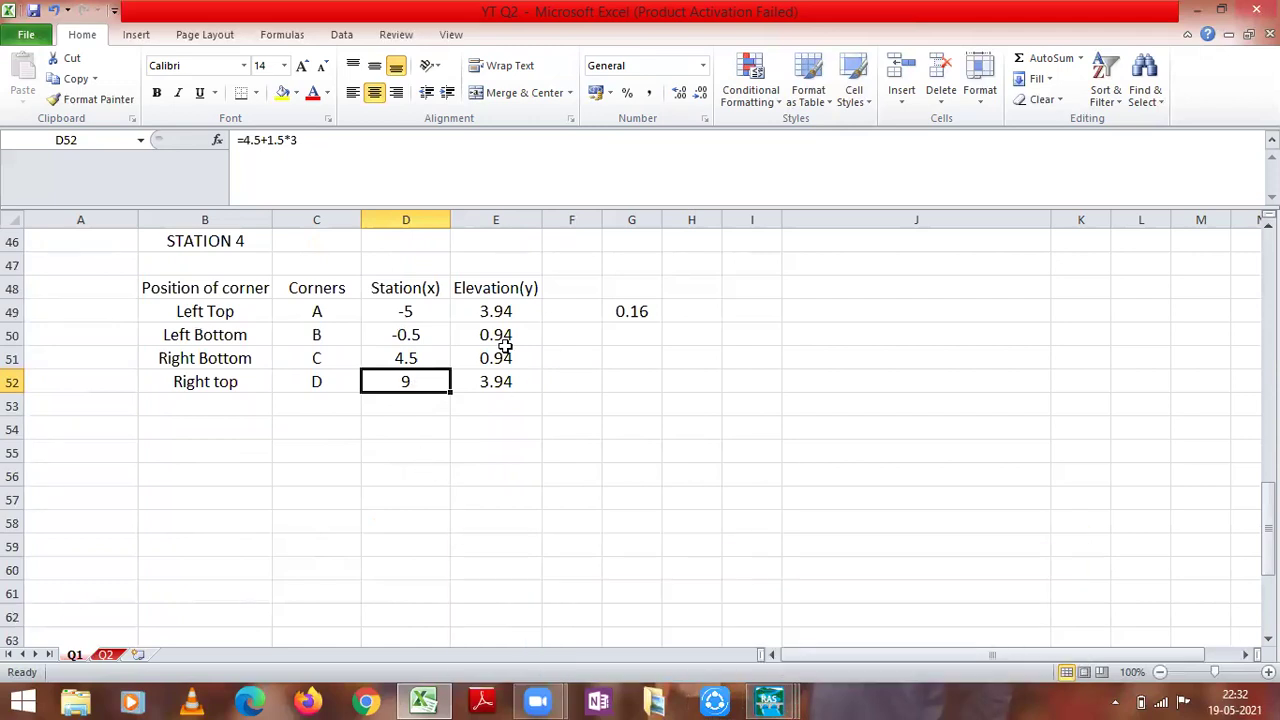
# Step: Copy the station and elevation values of station 4 in Excel and switch to the HEC-RAS cross section data
pyautogui.moveTo(406, 311); pyautogui.dragTo(487, 393)
pyautogui.hotkey('ctrl', 'c')
pyautogui.moveTo(768, 700)
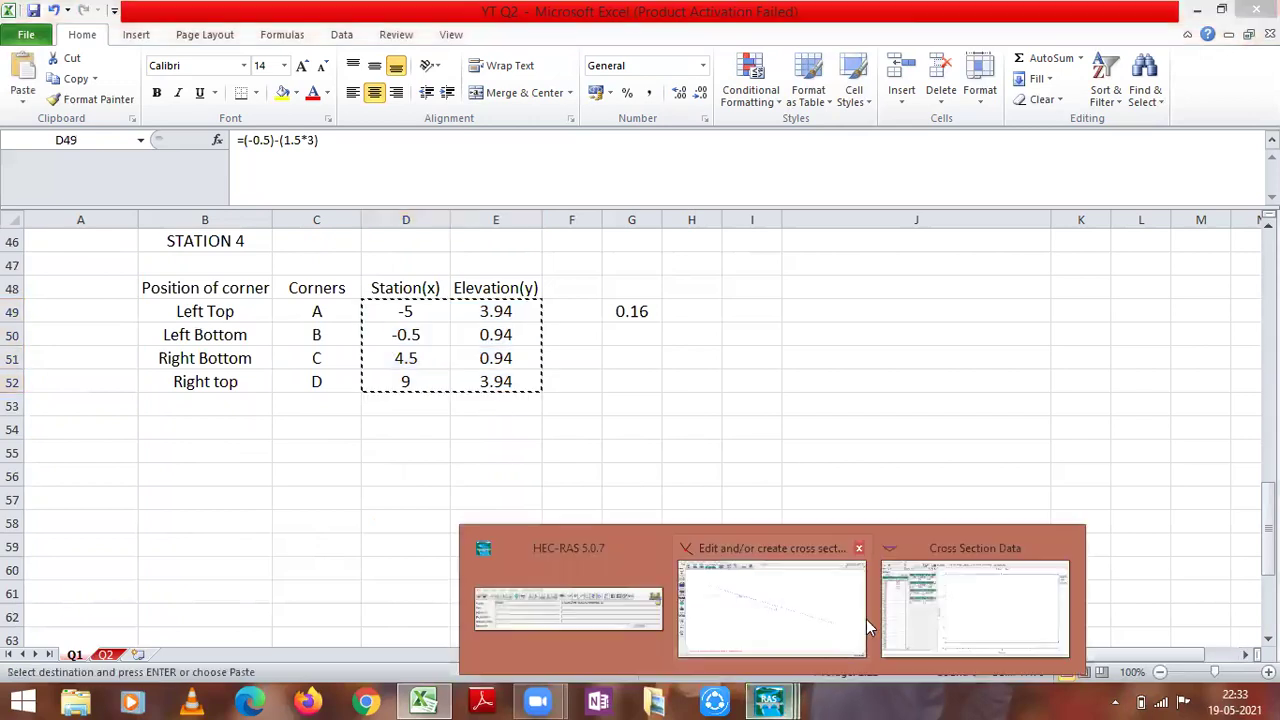
pyautogui.click(915, 612)
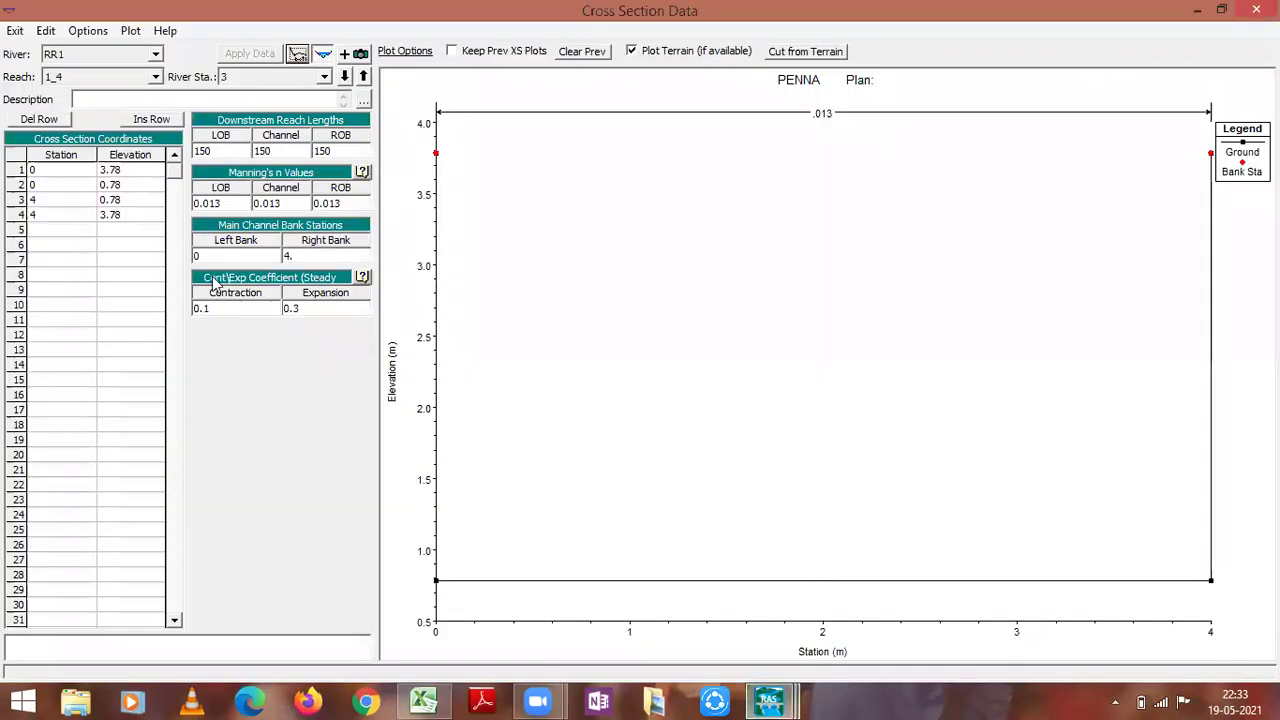
# Step: Add a new cross section at river station 4 in reach 1_4
pyautogui.click(81, 33)
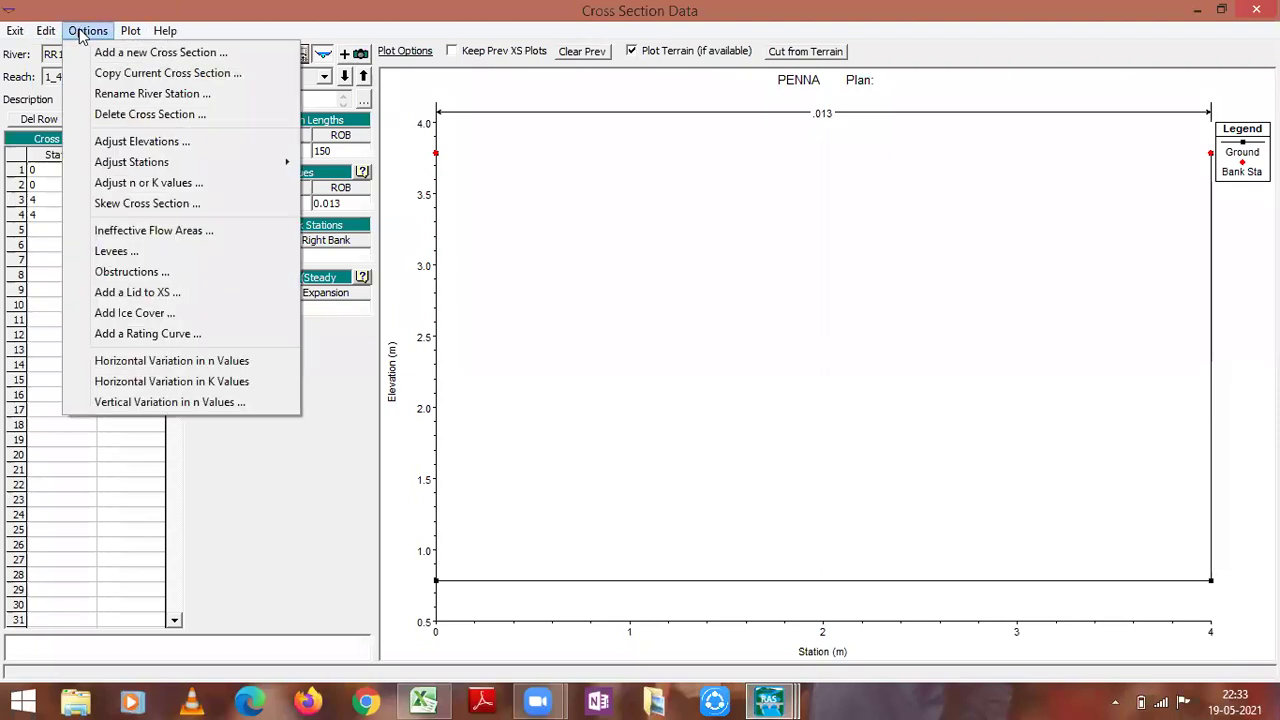
pyautogui.click(106, 55)
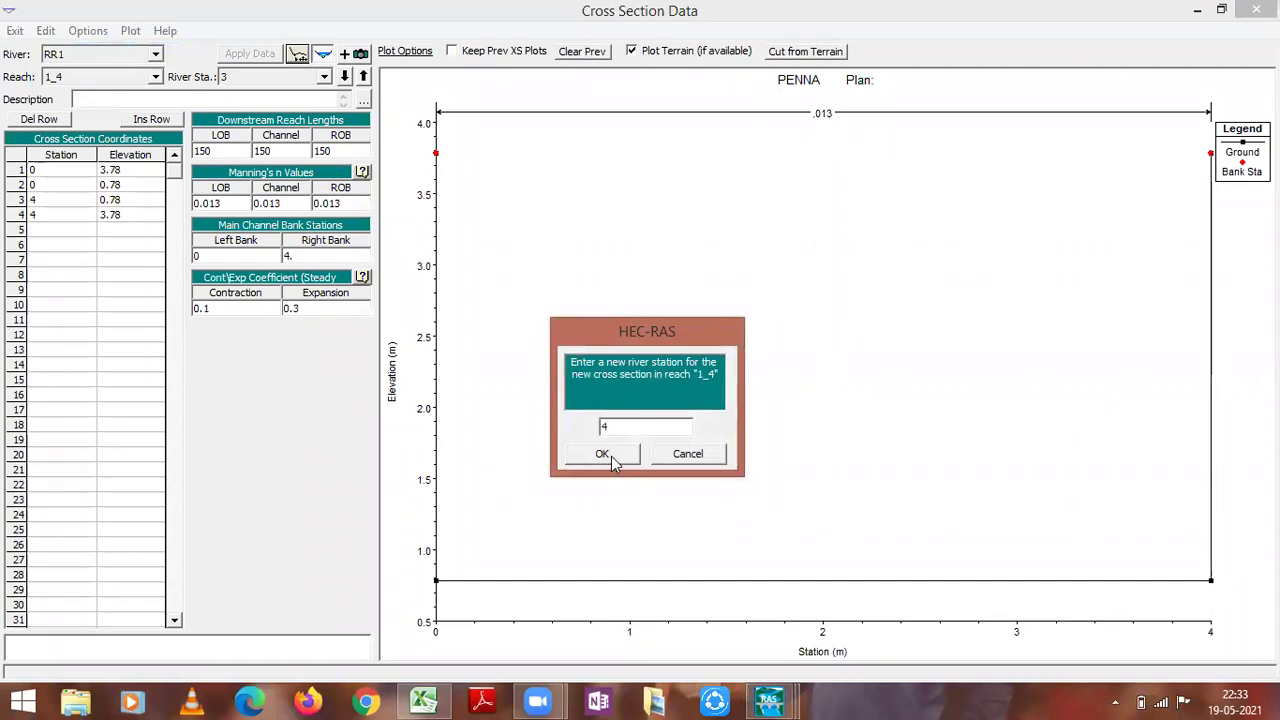
pyautogui.click(613, 454)
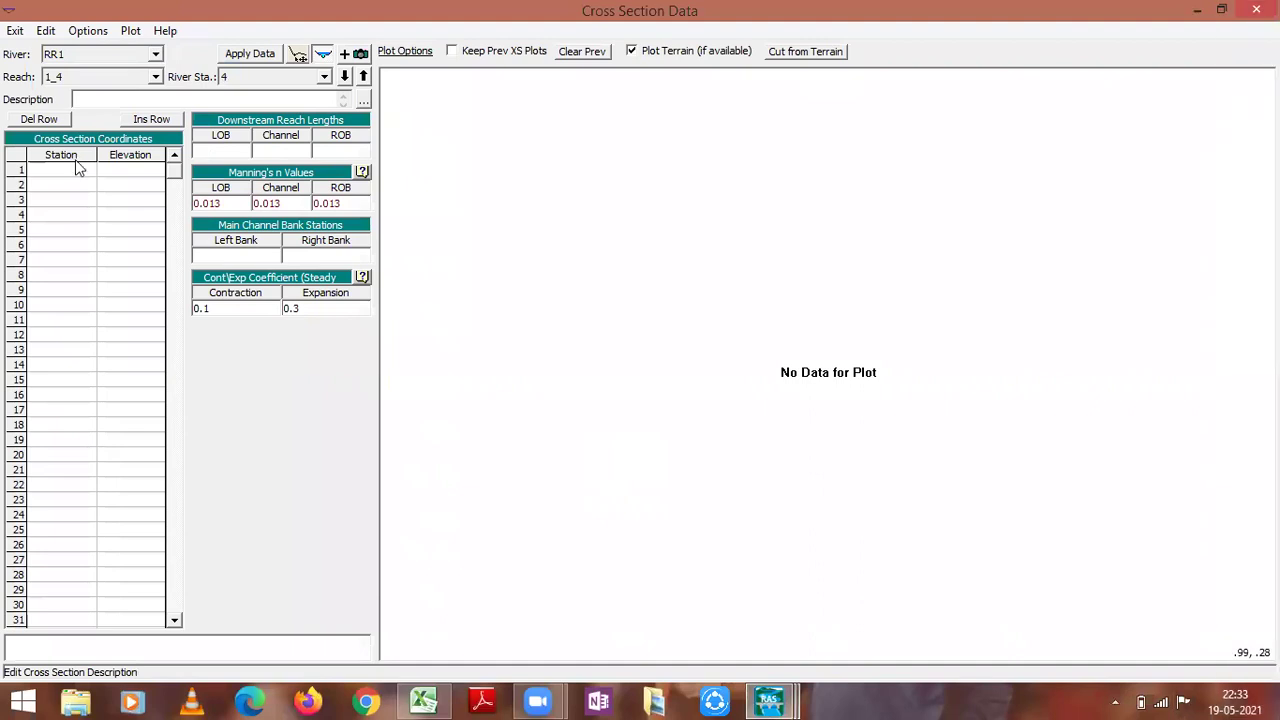
# Step: Paste the four copied station and elevation pairs into the cross section coordinates of river station 4
pyautogui.moveTo(72, 172); pyautogui.dragTo(163, 224)
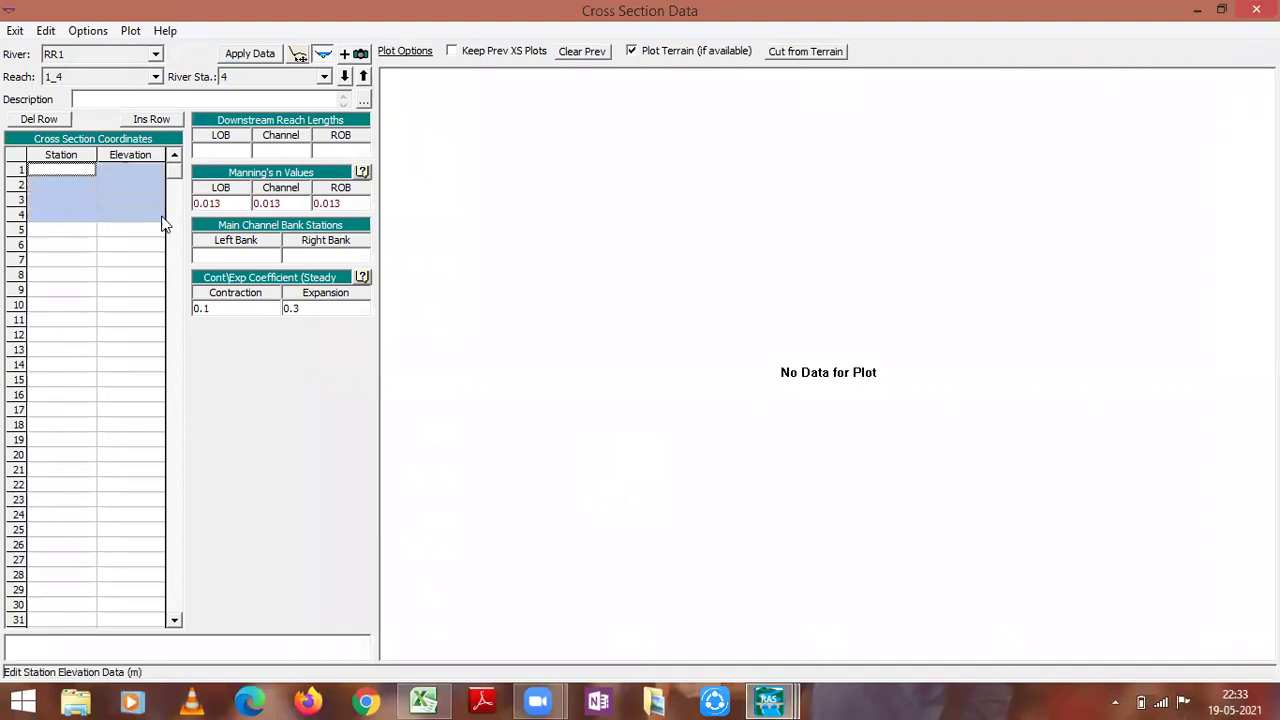
pyautogui.hotkey('ctrl', 'v')
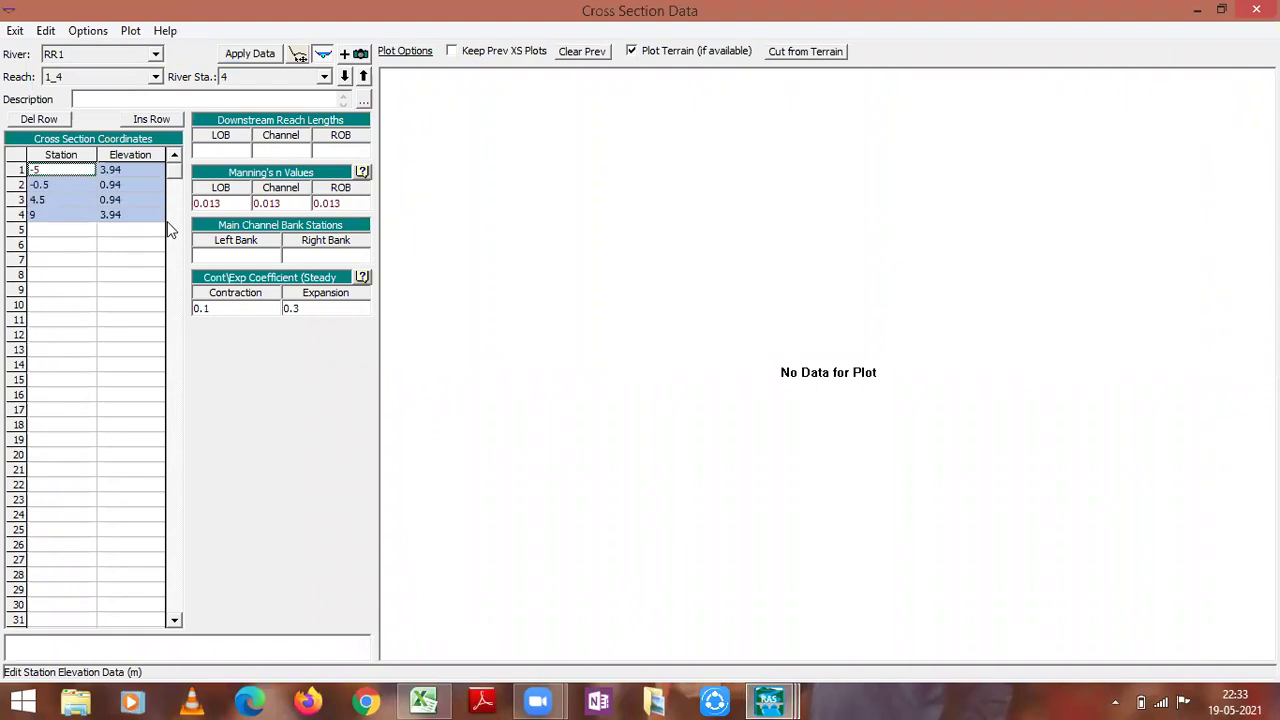
pyautogui.click(130, 319)
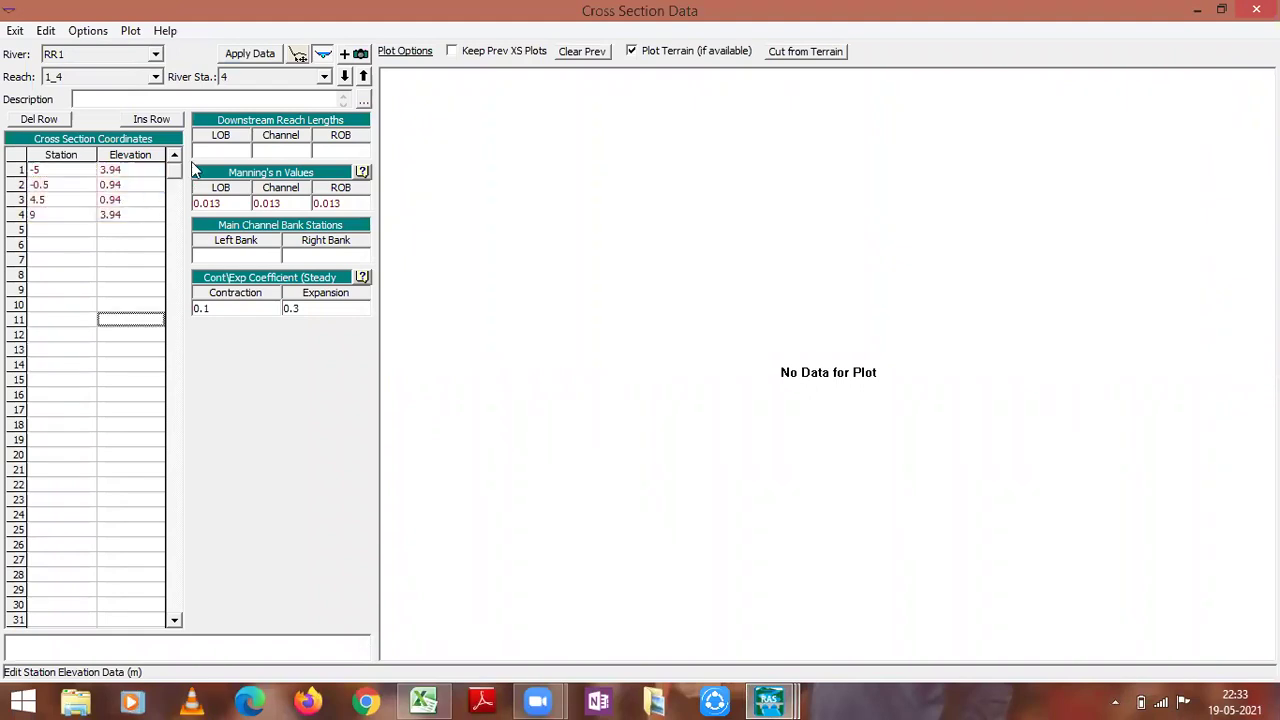
# Step: Review the reach lengths and the station 1 to 4 tables in the Excel sheet and return to the cross section data
pyautogui.click(217, 150)
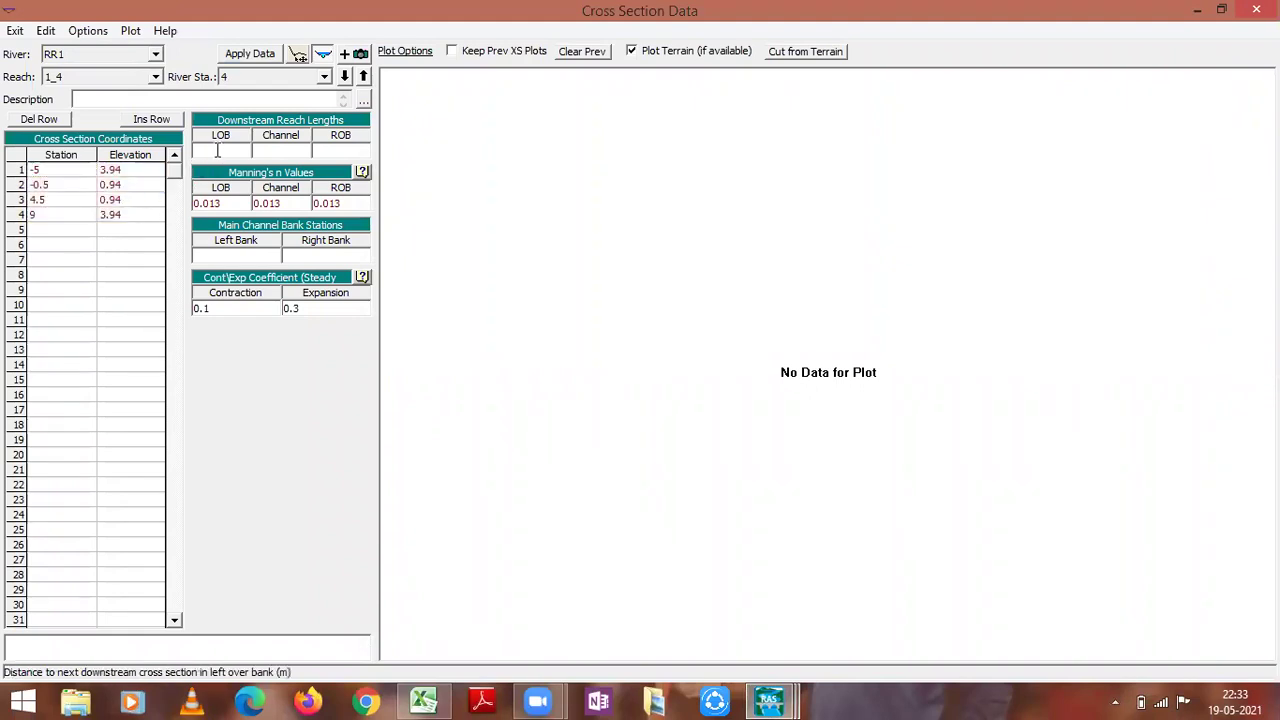
pyautogui.click(425, 700)
pyautogui.press('F2')
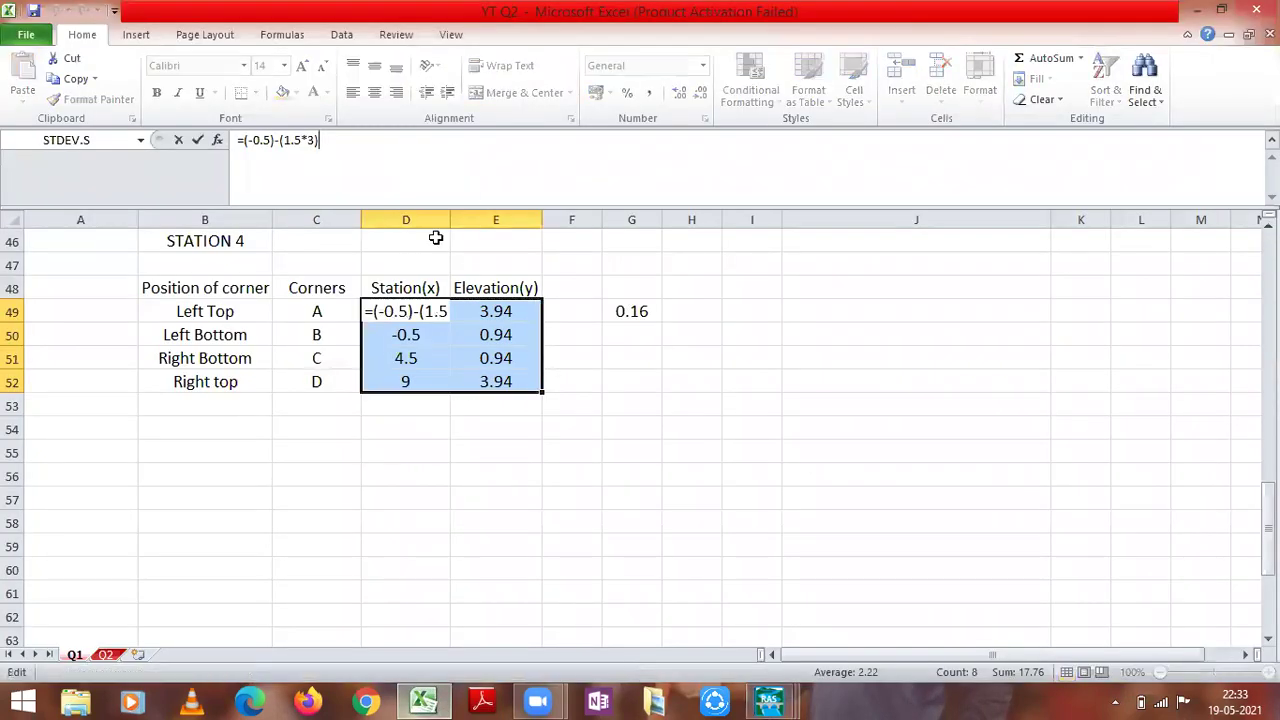
pyautogui.click(676, 340)
pyautogui.scroll(6, 552, 395)
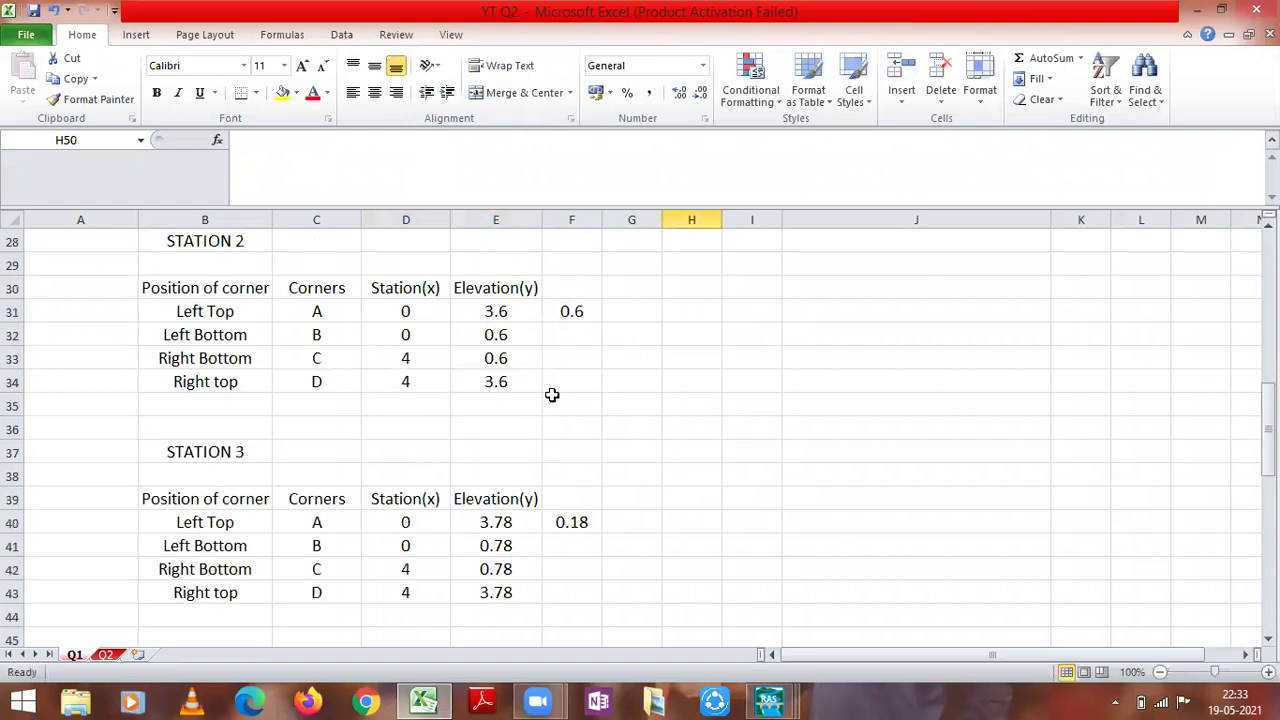
pyautogui.scroll(6, 552, 395)
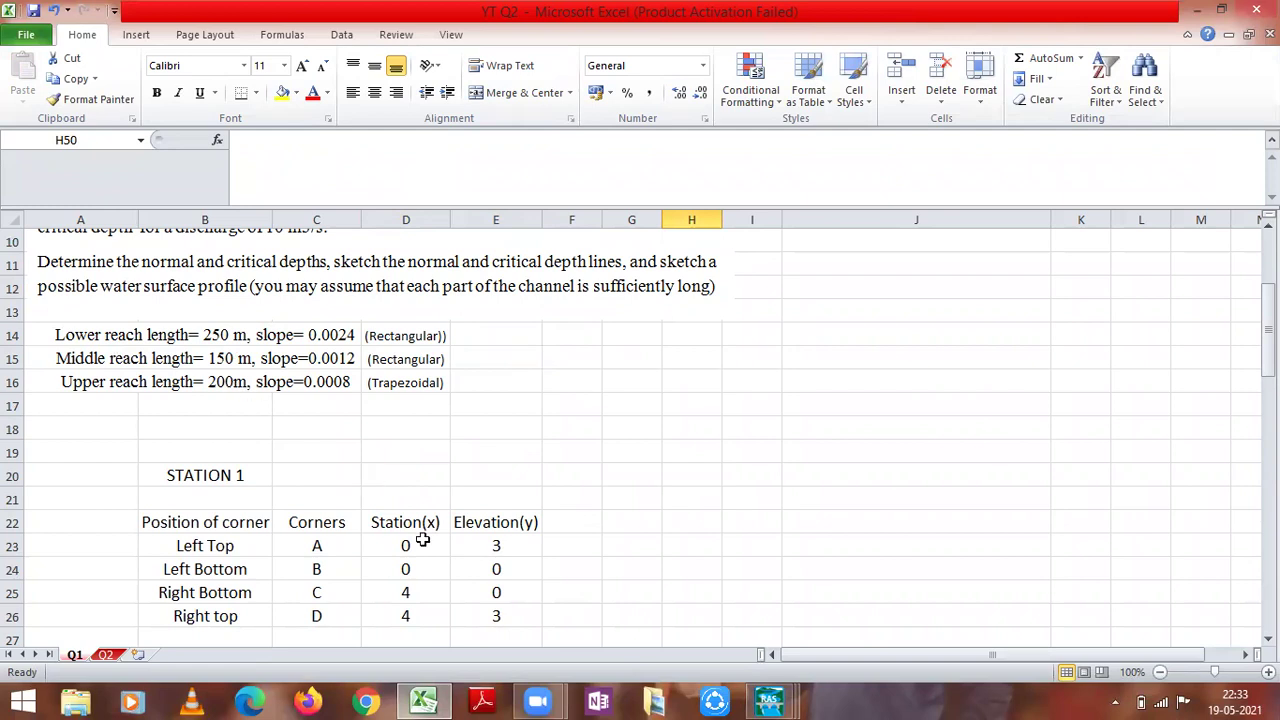
pyautogui.scroll(-10, 564, 476)
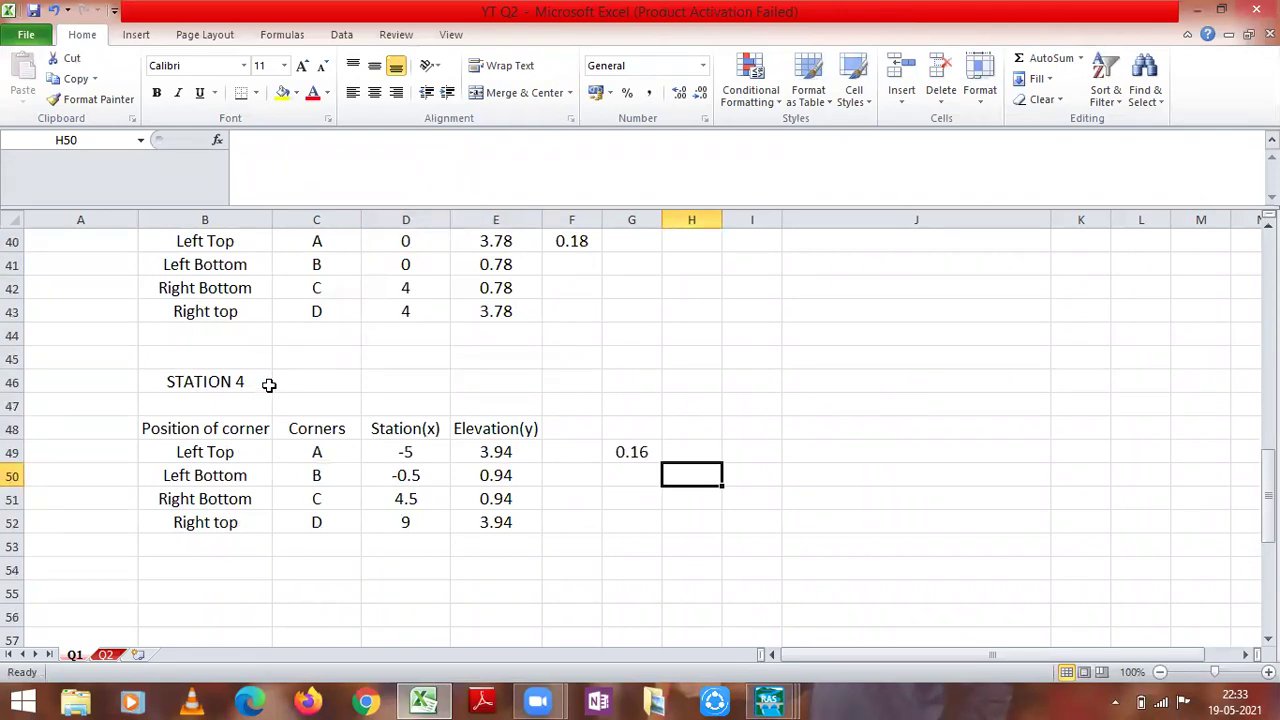
pyautogui.click(769, 700)
pyautogui.click(920, 602)
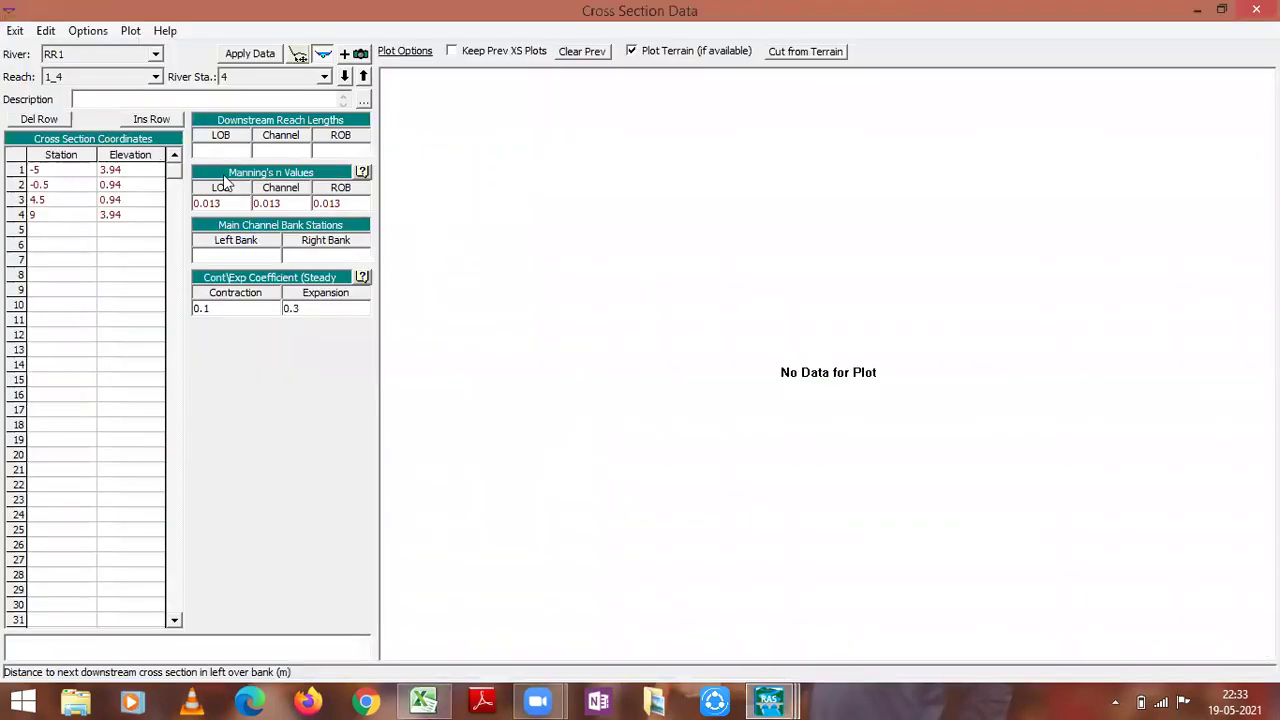
# Step: Check the trapezoidal reach's length in the Excel problem statement and set river station 4's LOB, channel and ROB downstream reach lengths to 200 m
pyautogui.click(227, 150)
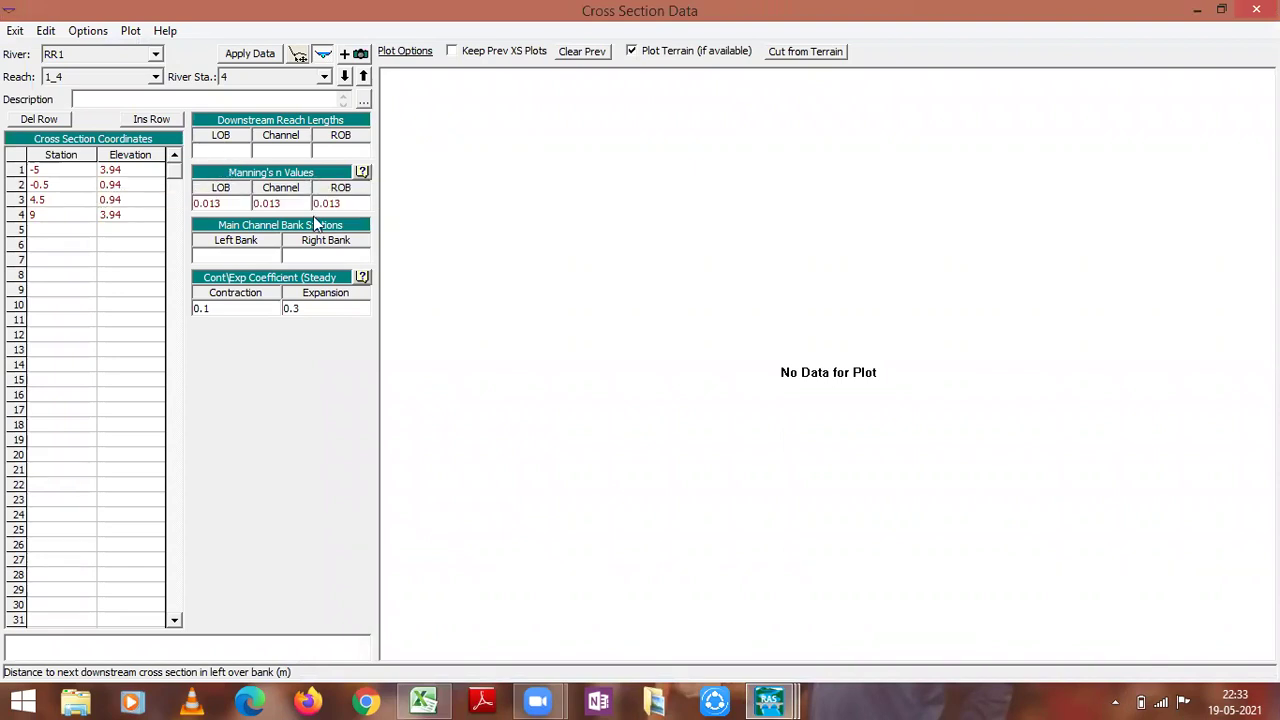
pyautogui.click(423, 700)
pyautogui.scroll(10, 370, 466)
pyautogui.scroll(3, 370, 466)
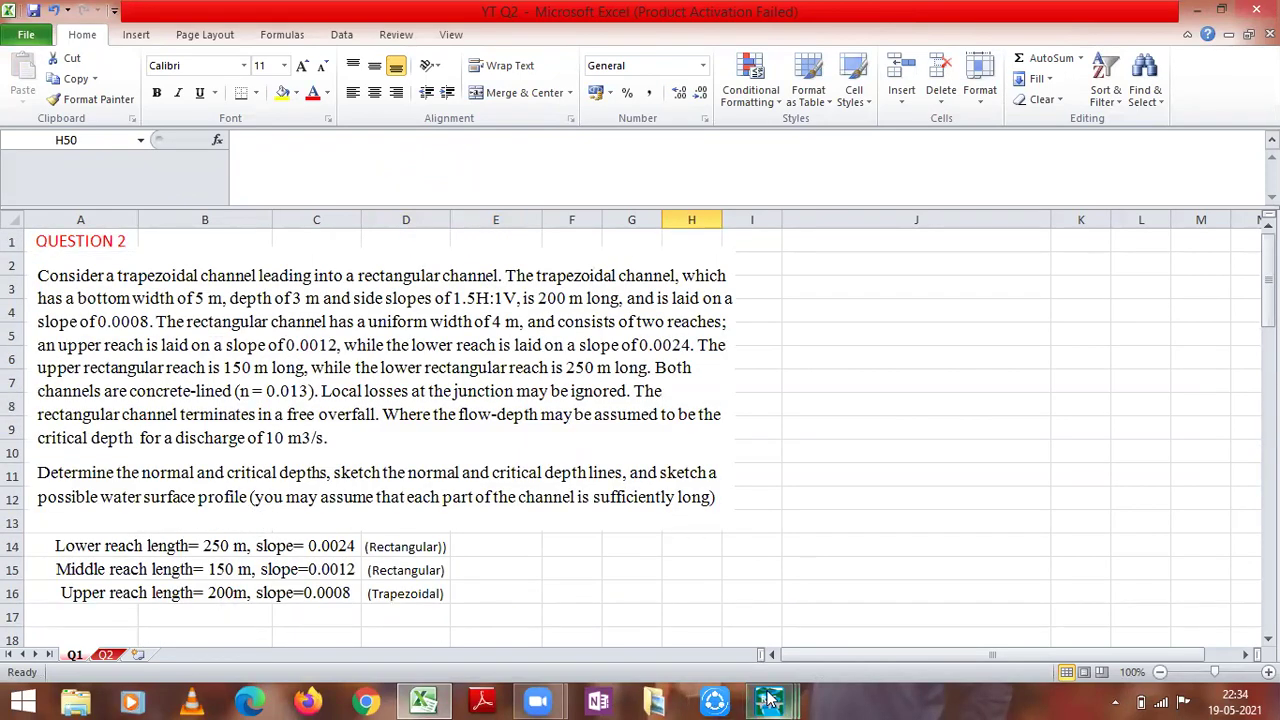
pyautogui.moveTo(768, 700)
pyautogui.click(939, 597)
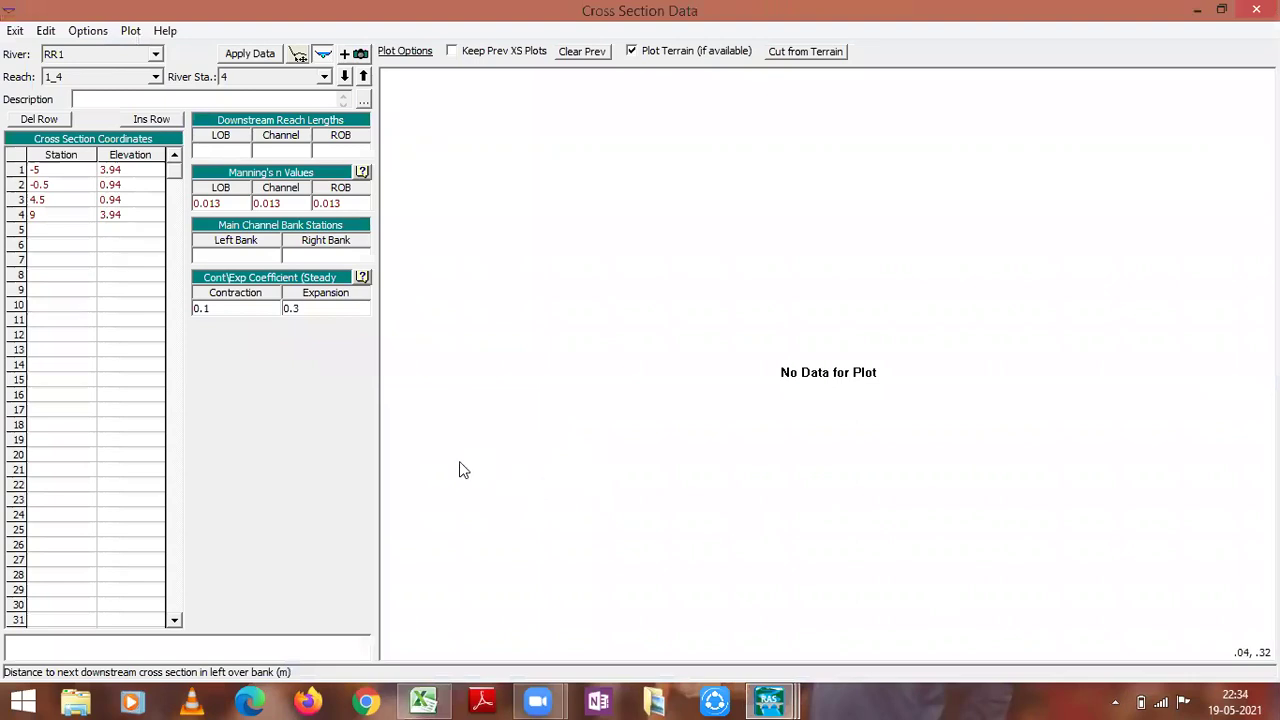
pyautogui.write('200')
pyautogui.press('Tab')
pyautogui.write('200')
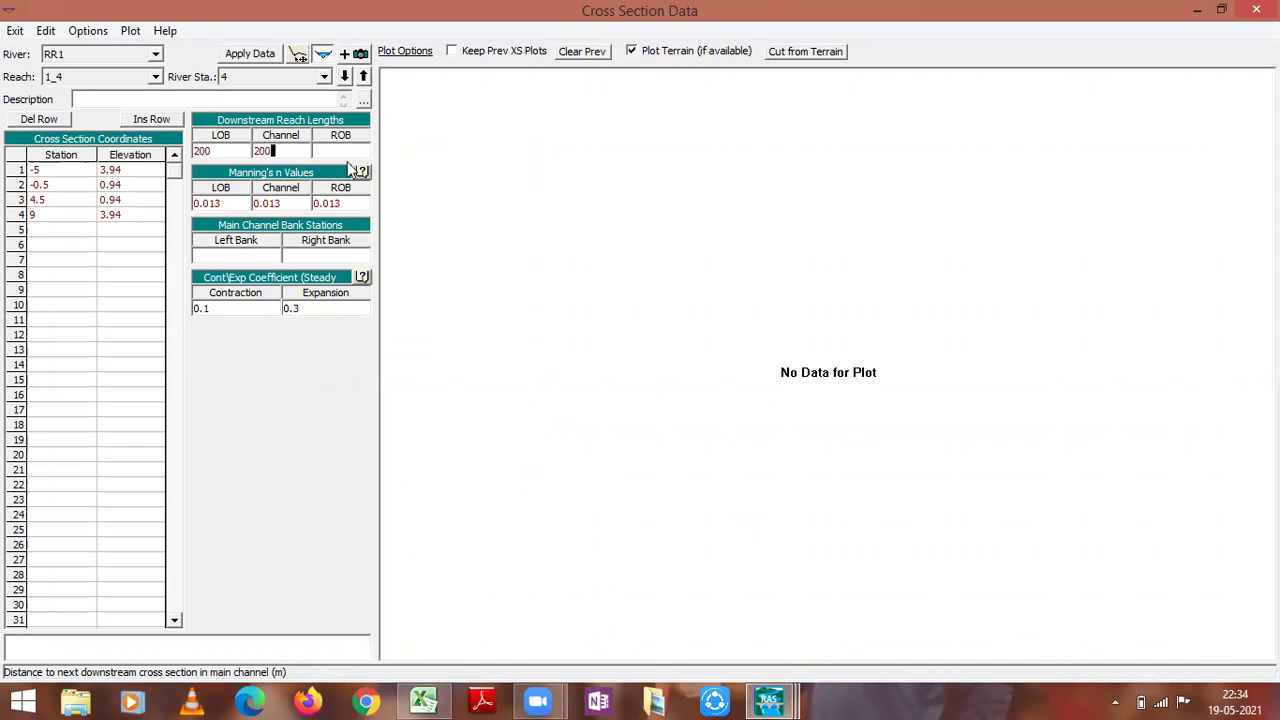
pyautogui.press('Tab')
pyautogui.write('2')
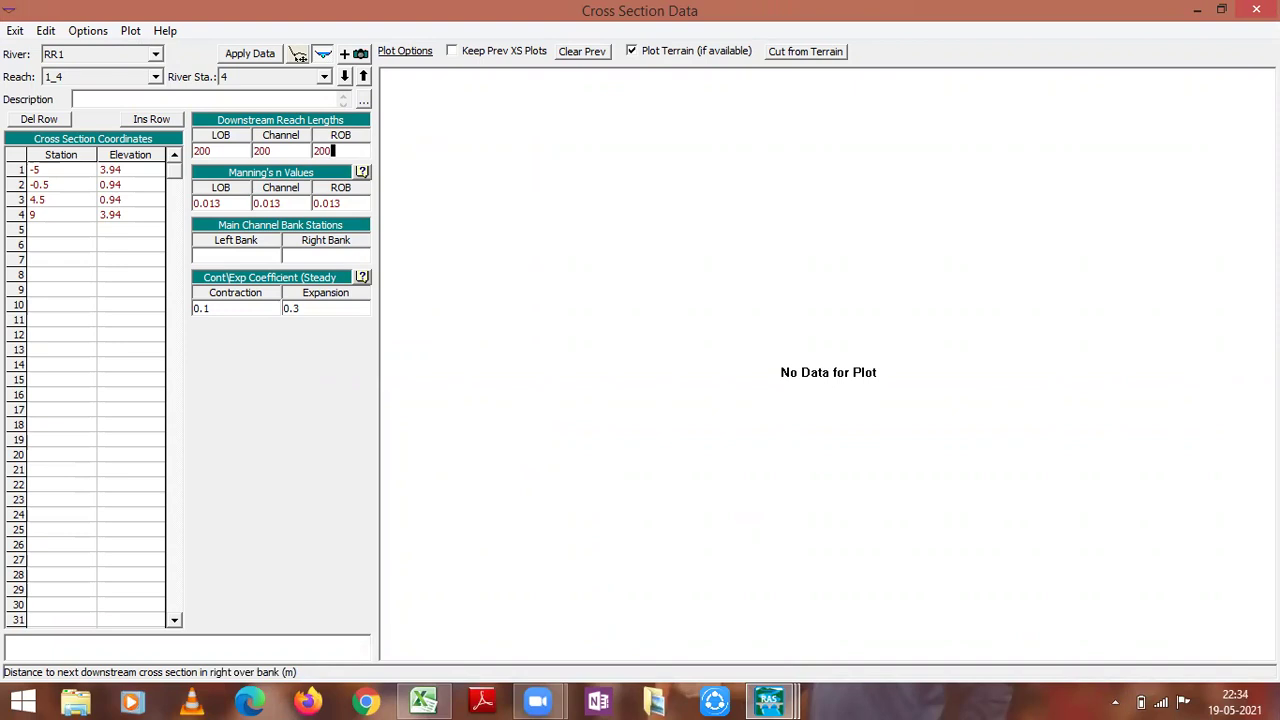
# Step: Set river station 4's main channel bank stations to -5 on the left and 9 on the right, and apply the data
pyautogui.click(234, 255)
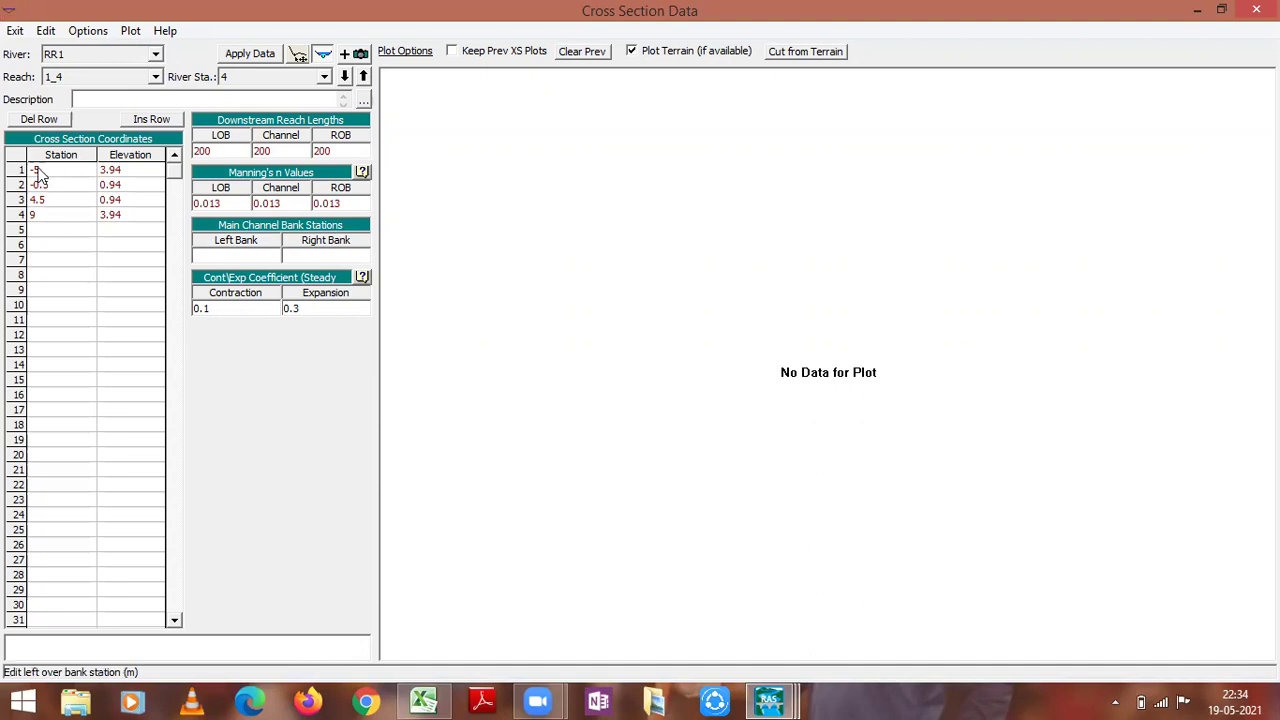
pyautogui.write('5')
pyautogui.click(308, 256)
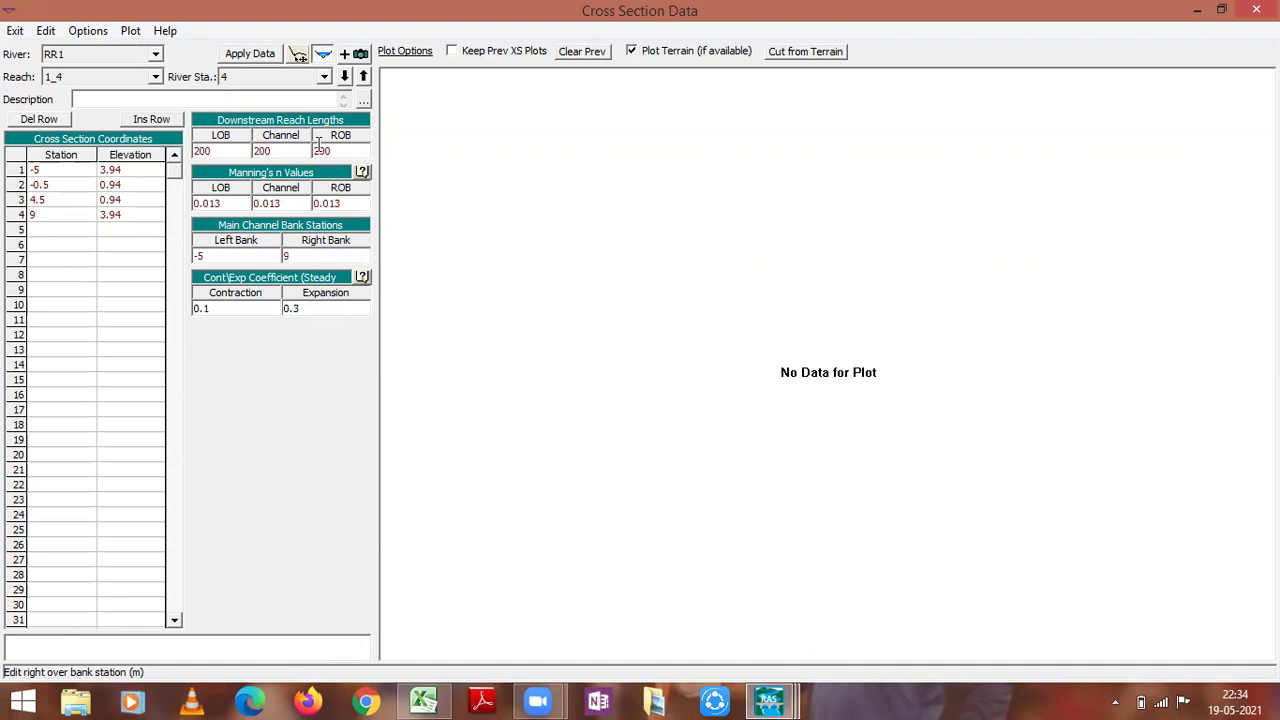
pyautogui.click(250, 56)
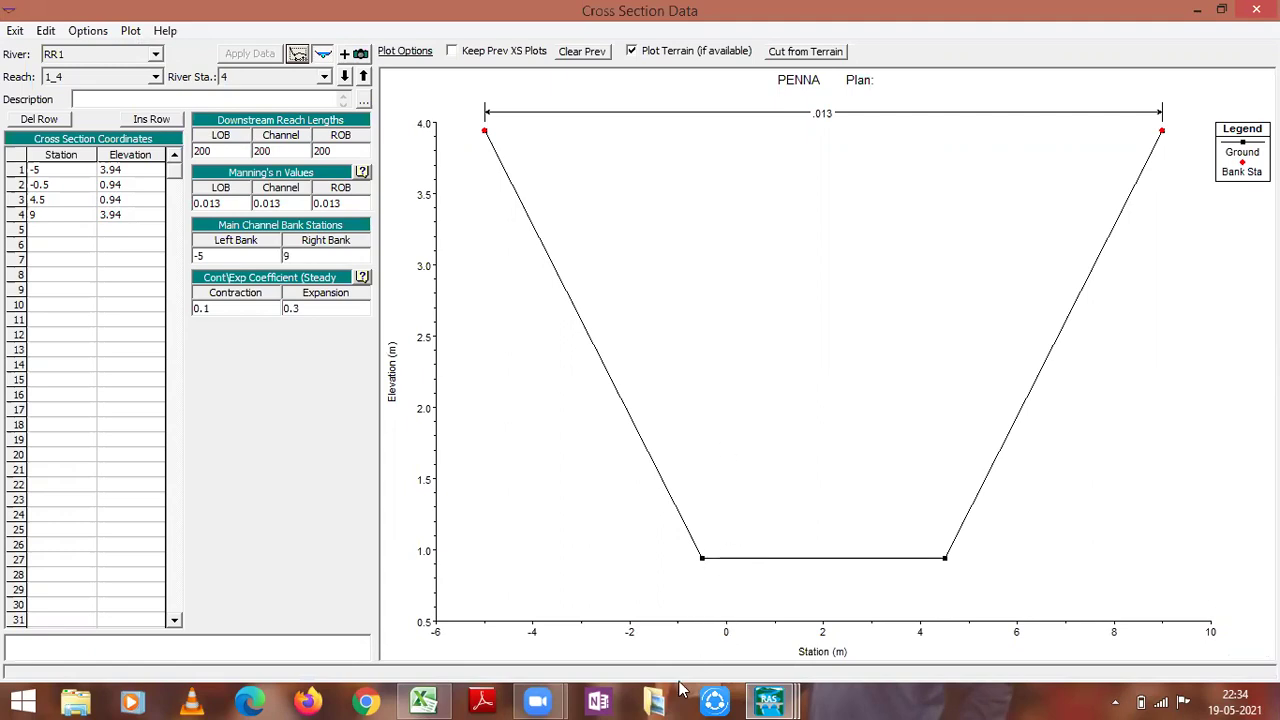
# Step: Display the cross section of river station 1 and check the list of river stations in reach 1_4
pyautogui.moveTo(766, 700)
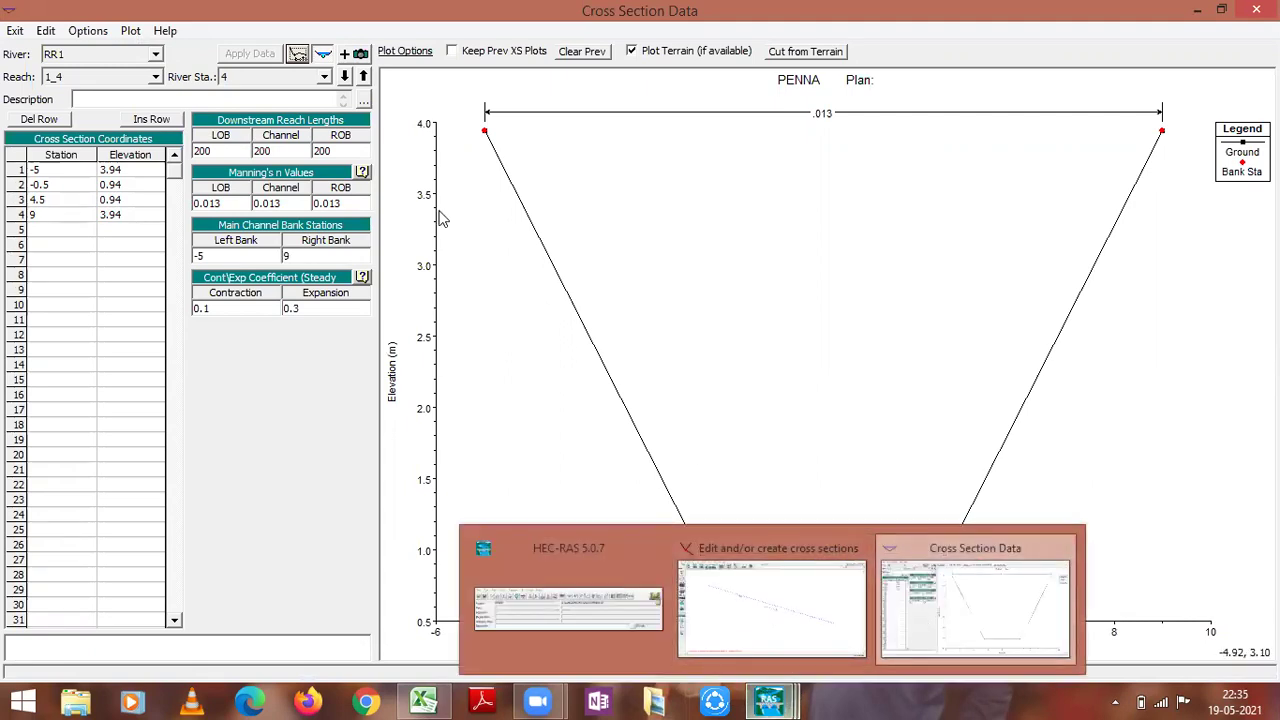
pyautogui.click(324, 77)
pyautogui.click(270, 130)
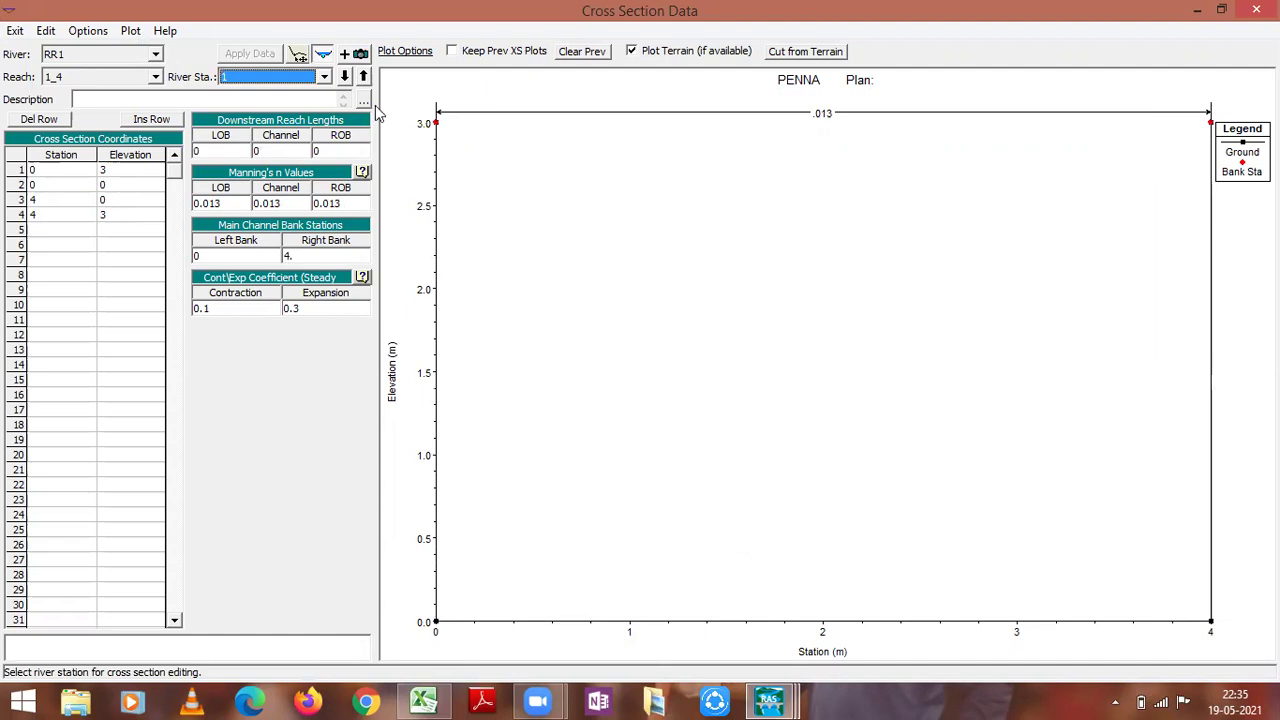
pyautogui.click(326, 78)
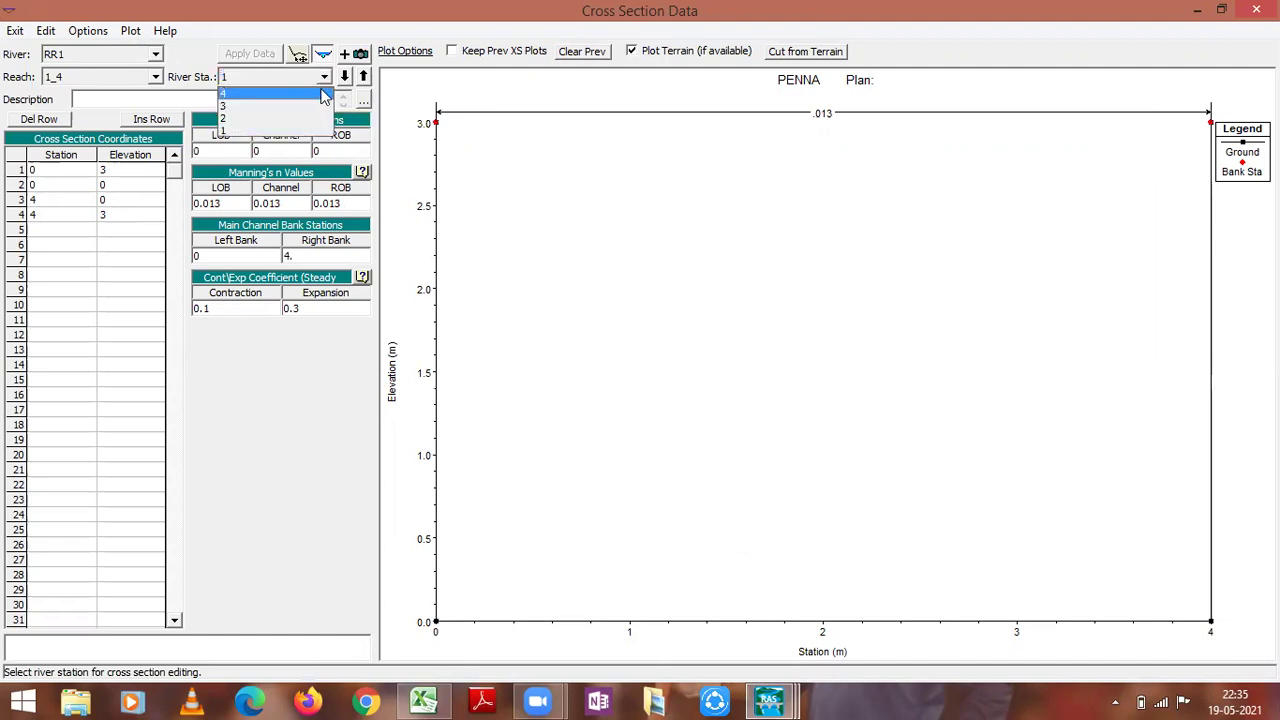
pyautogui.click(326, 78)
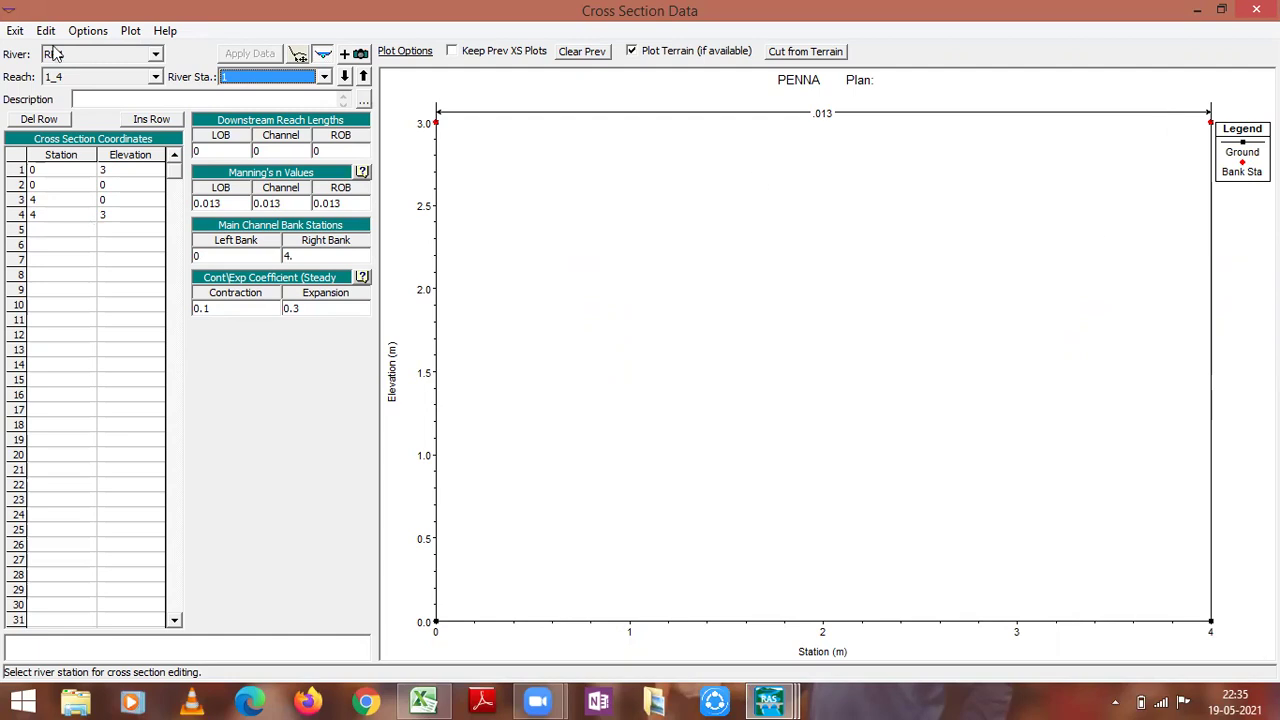
# Step: Return to the geometric data and open the interpolation tool for sections between two cross sections, enlarged to full screen
pyautogui.click(1197, 10)
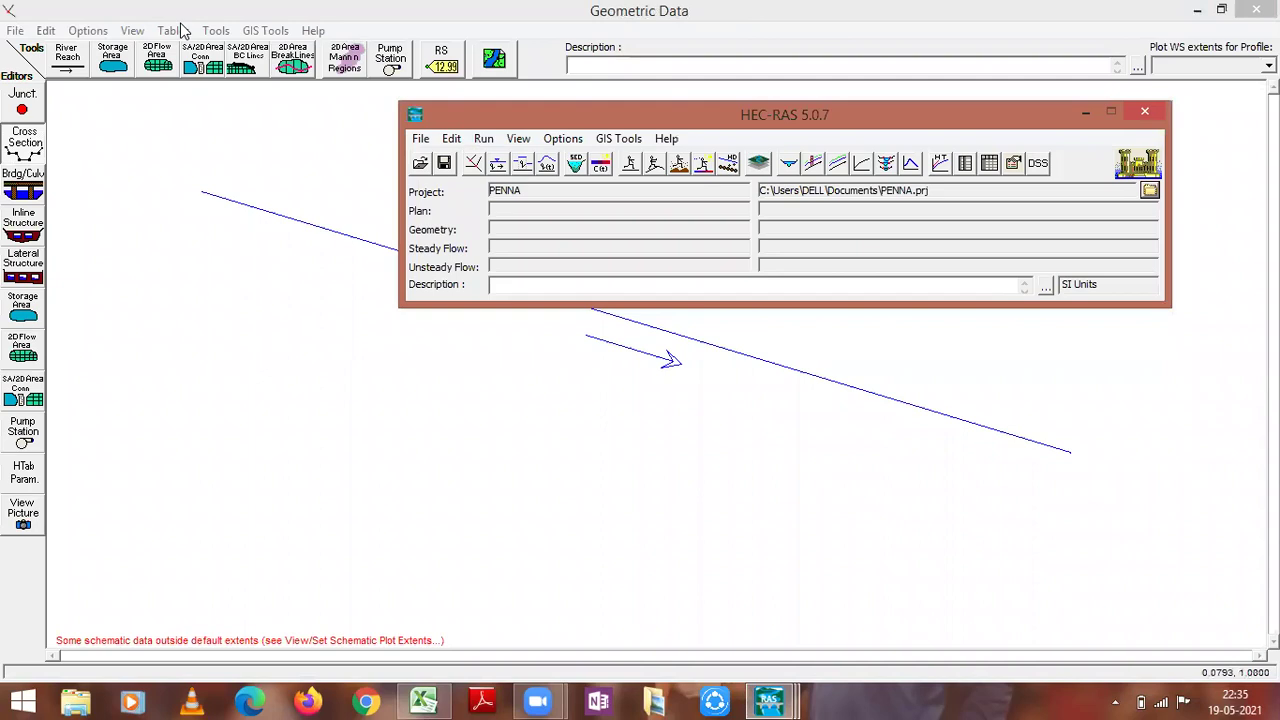
pyautogui.click(216, 31)
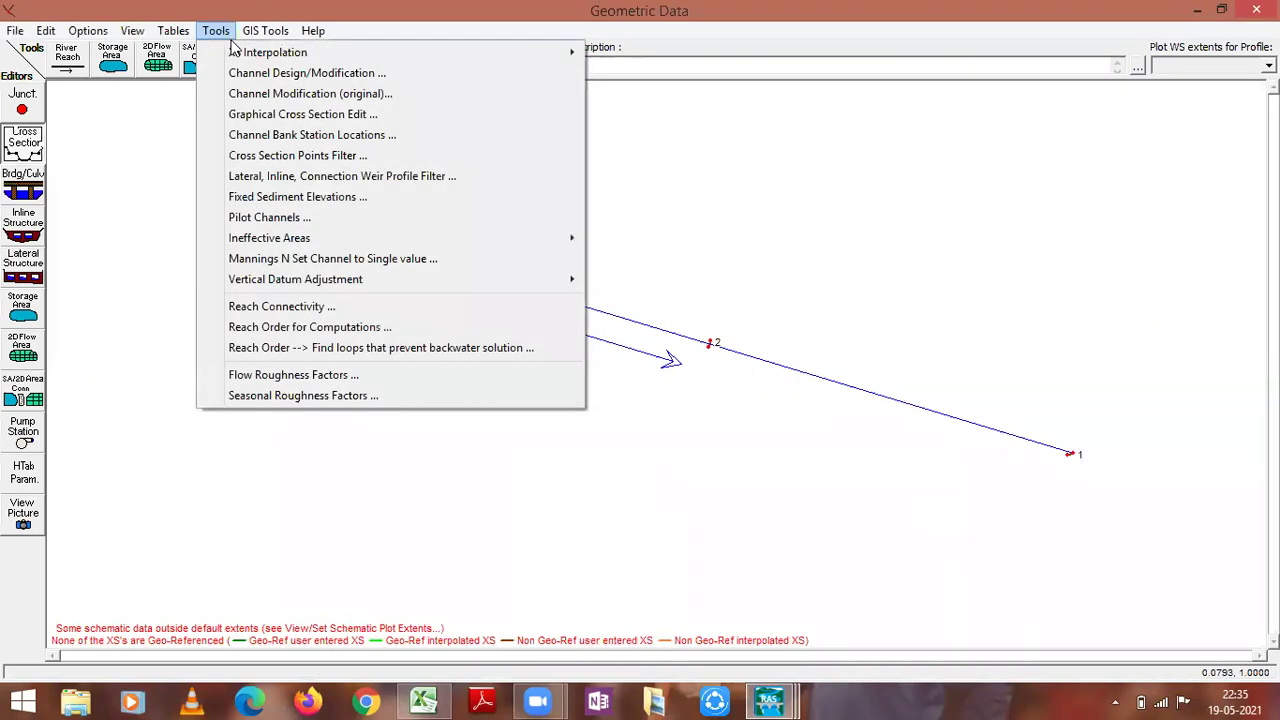
pyautogui.moveTo(245, 60)
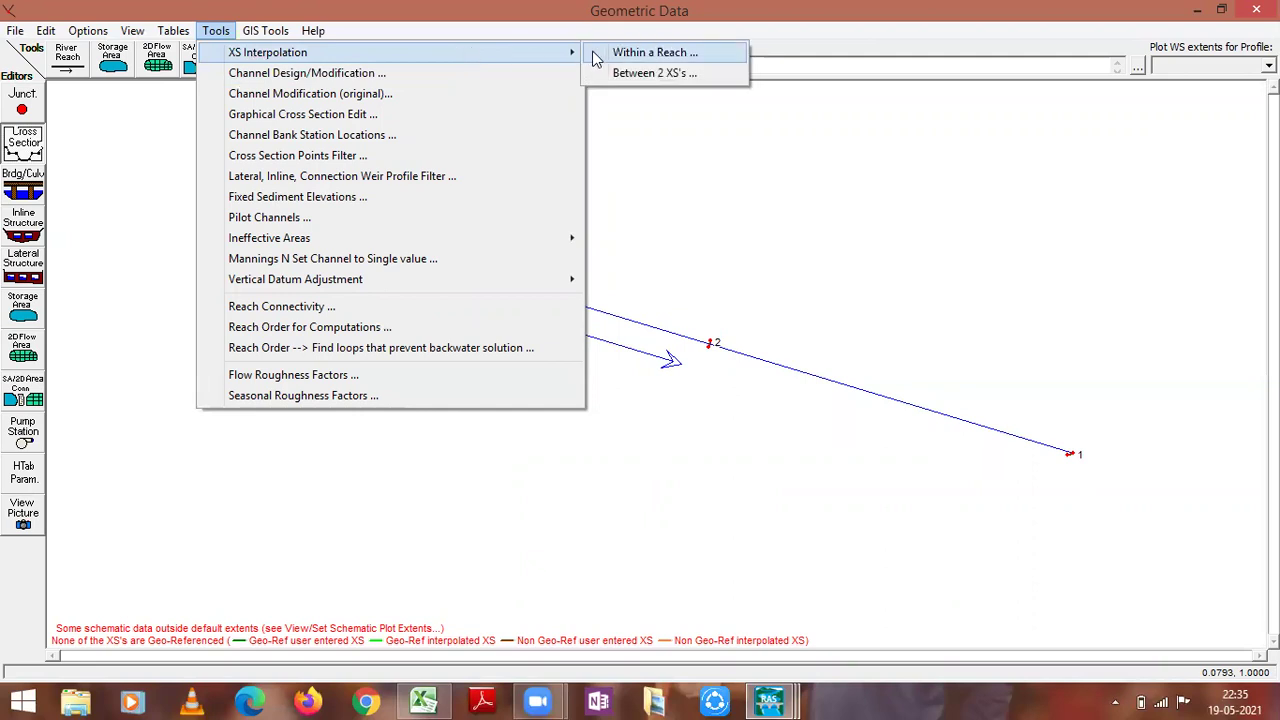
pyautogui.click(630, 76)
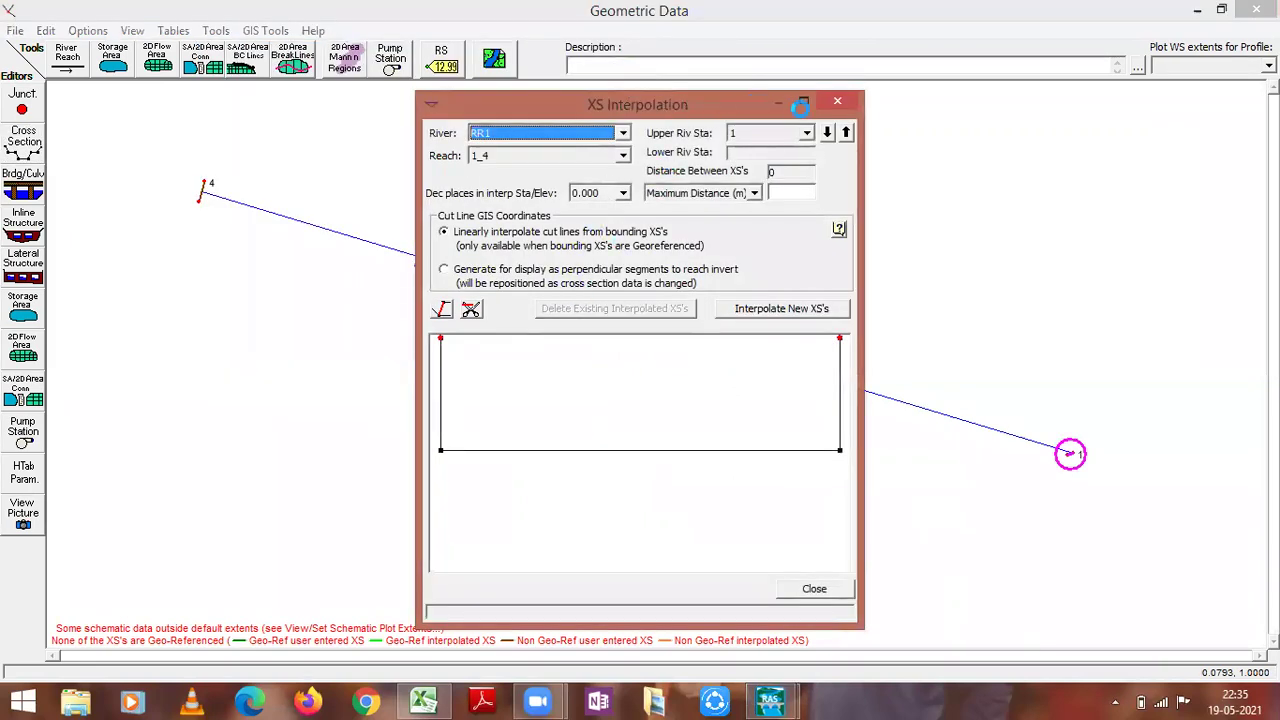
pyautogui.click(803, 102)
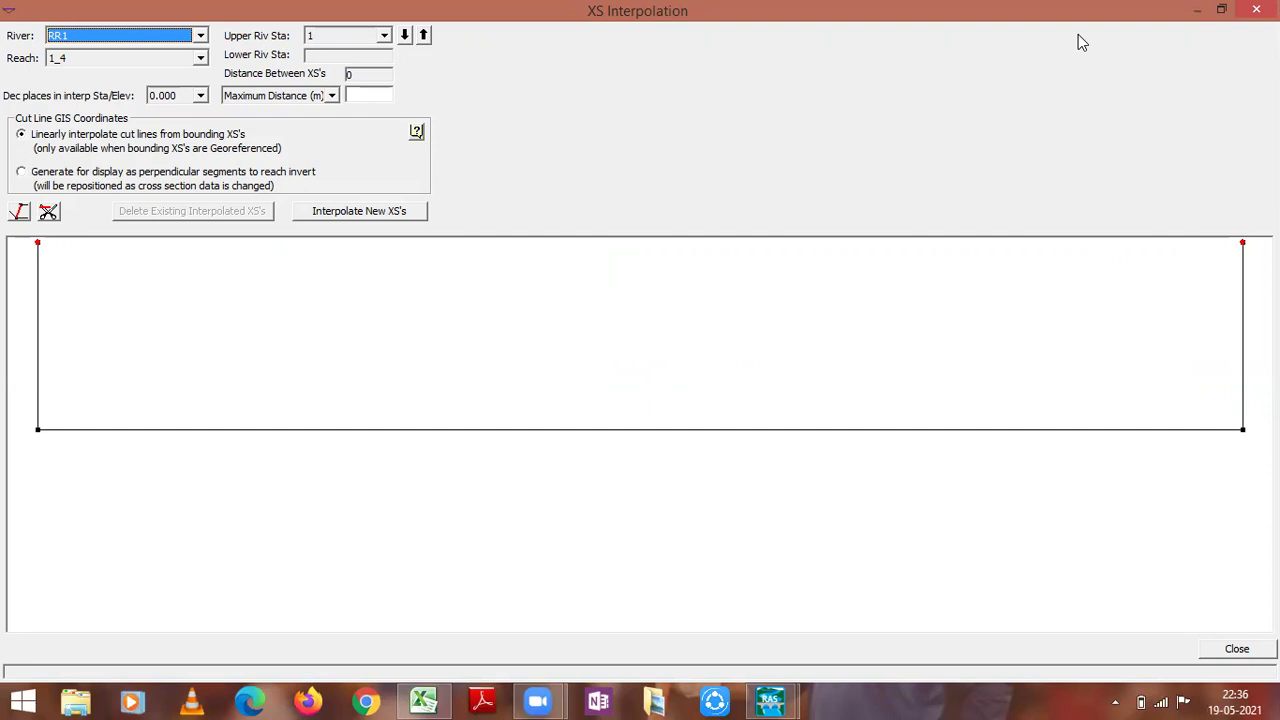
pyautogui.click(768, 698)
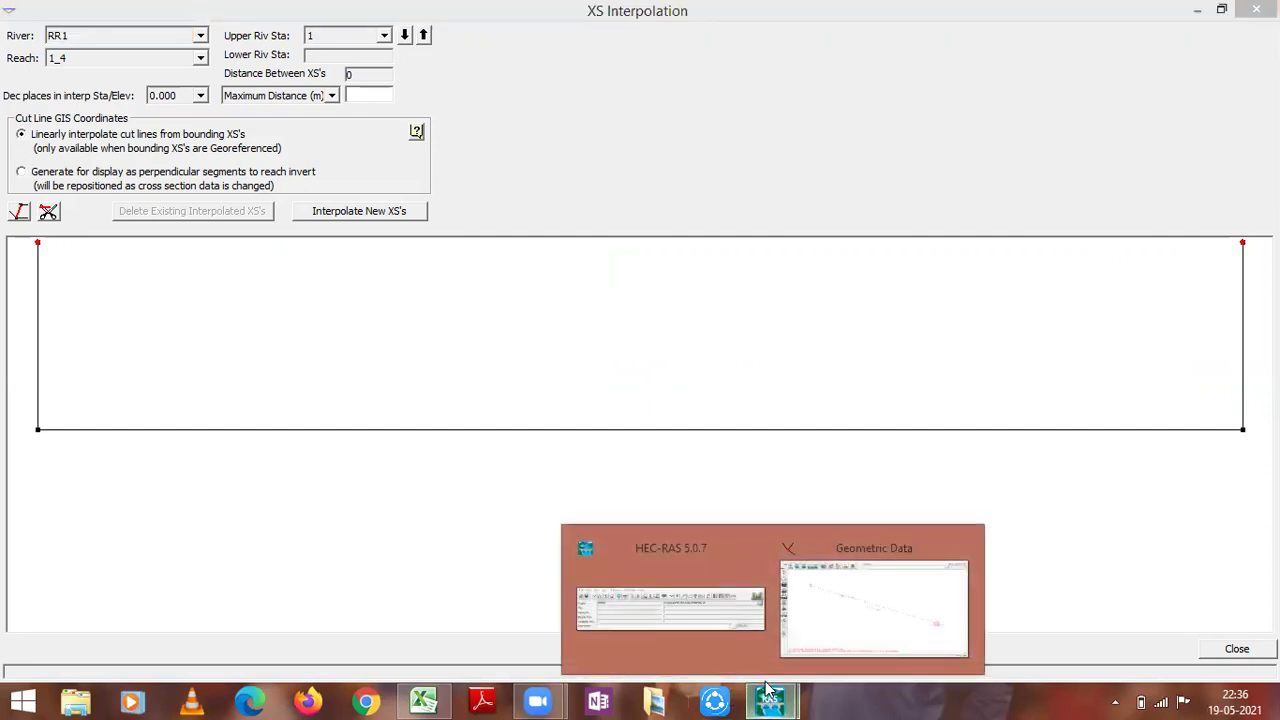
pyautogui.click(843, 620)
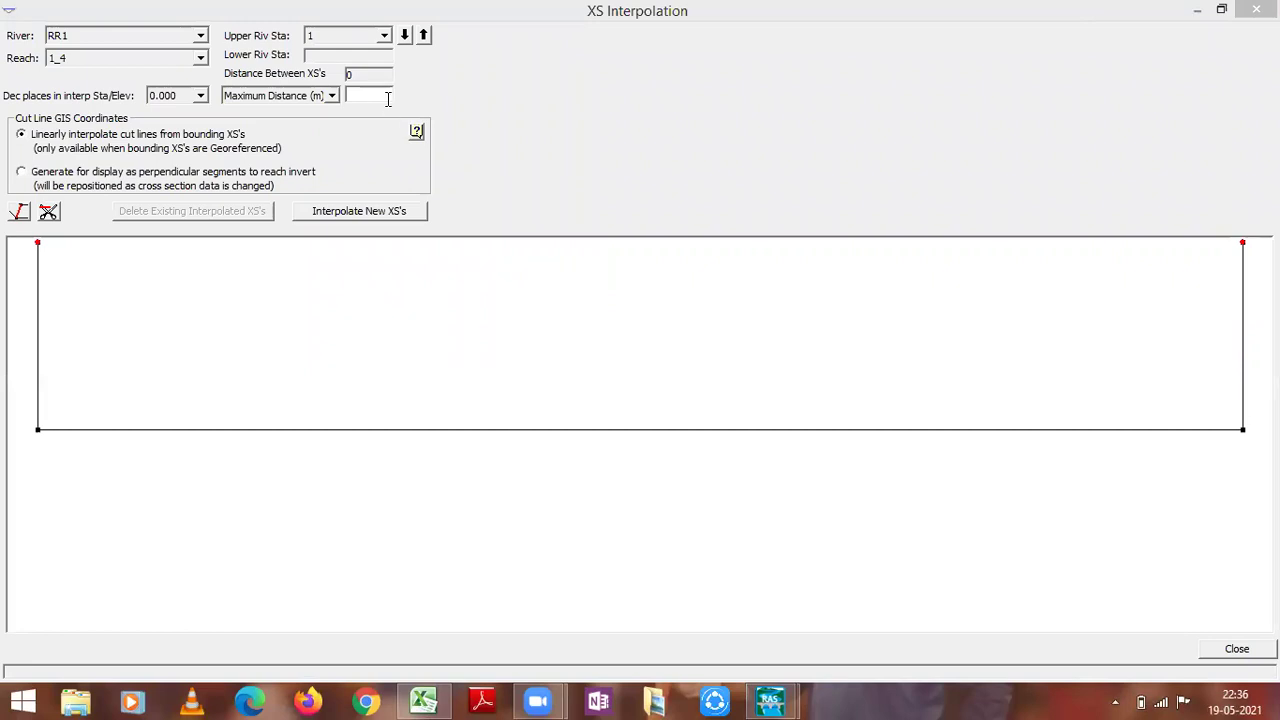
# Step: Interpolate new cross sections between river stations 2 and 1 with a maximum distance of 5 m
pyautogui.click(356, 95)
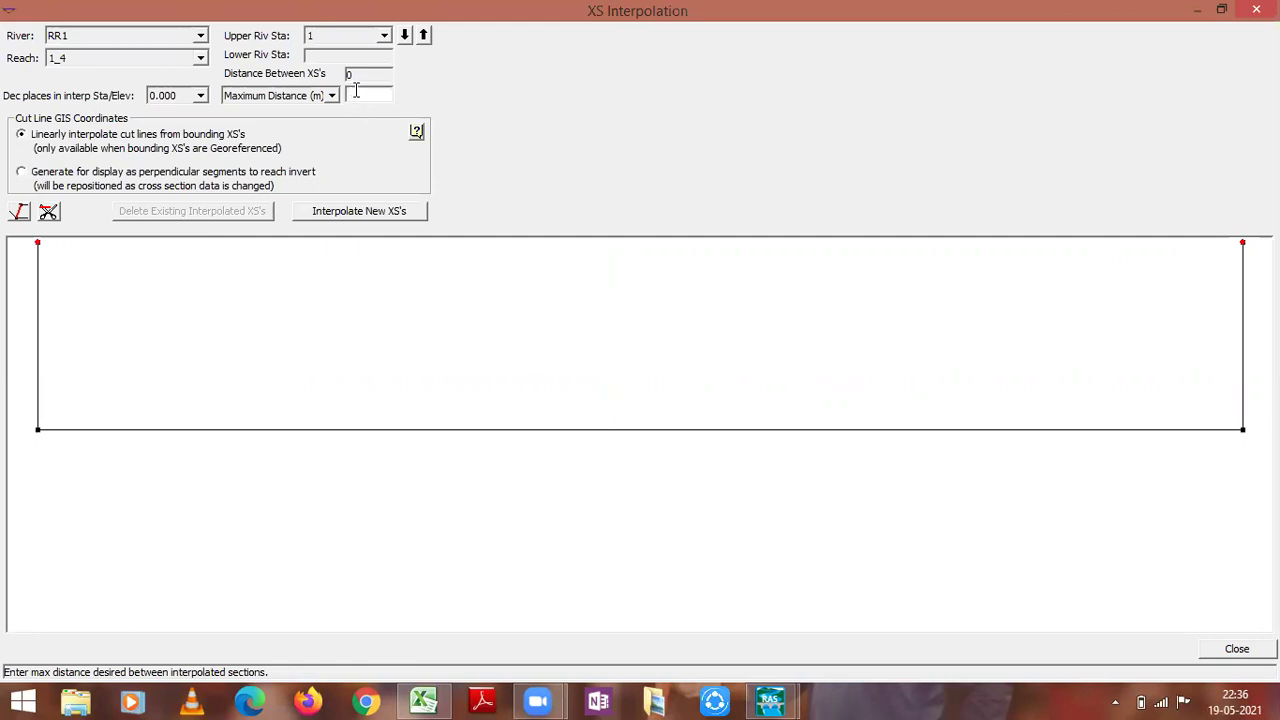
pyautogui.click(385, 36)
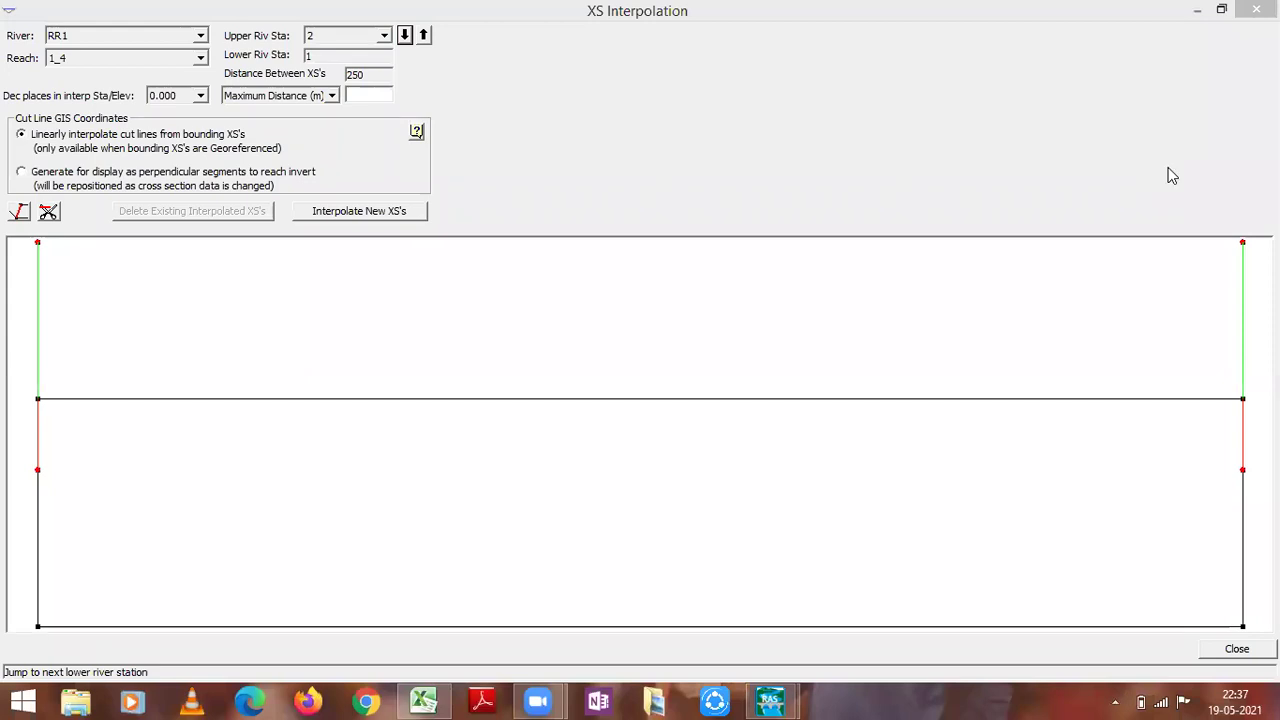
pyautogui.click(365, 96)
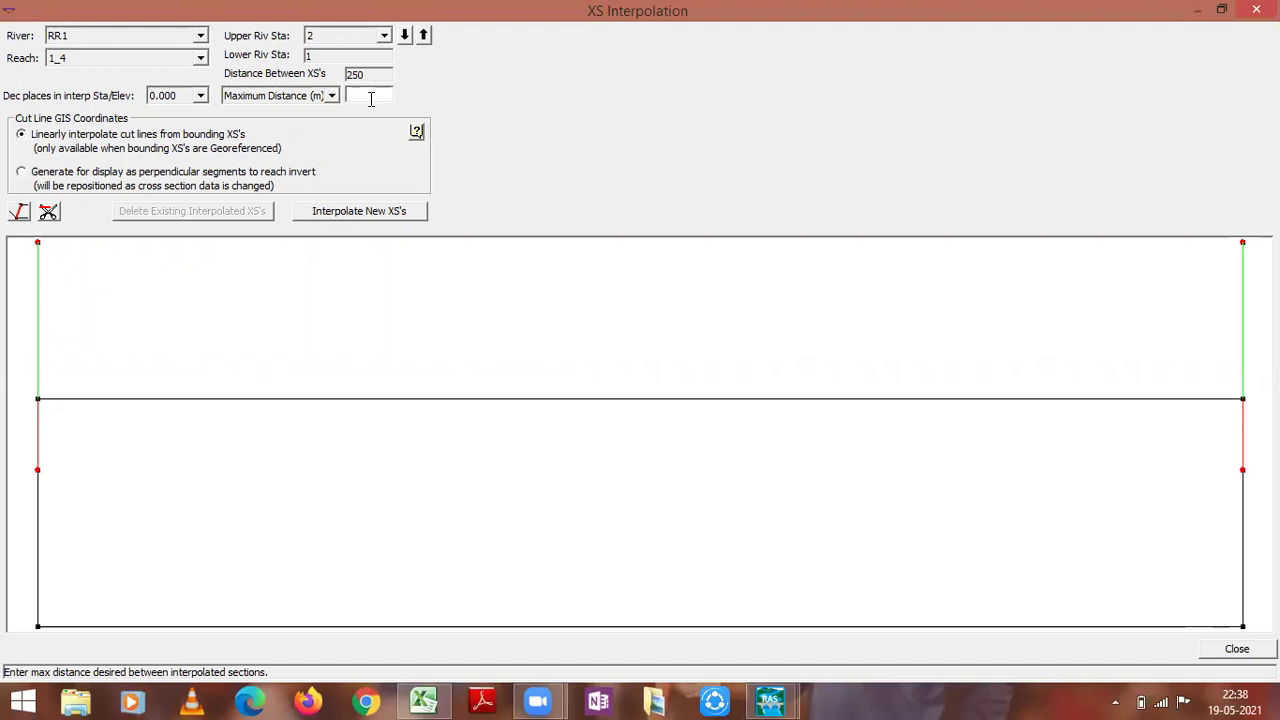
pyautogui.write('5')
pyautogui.click(360, 210)
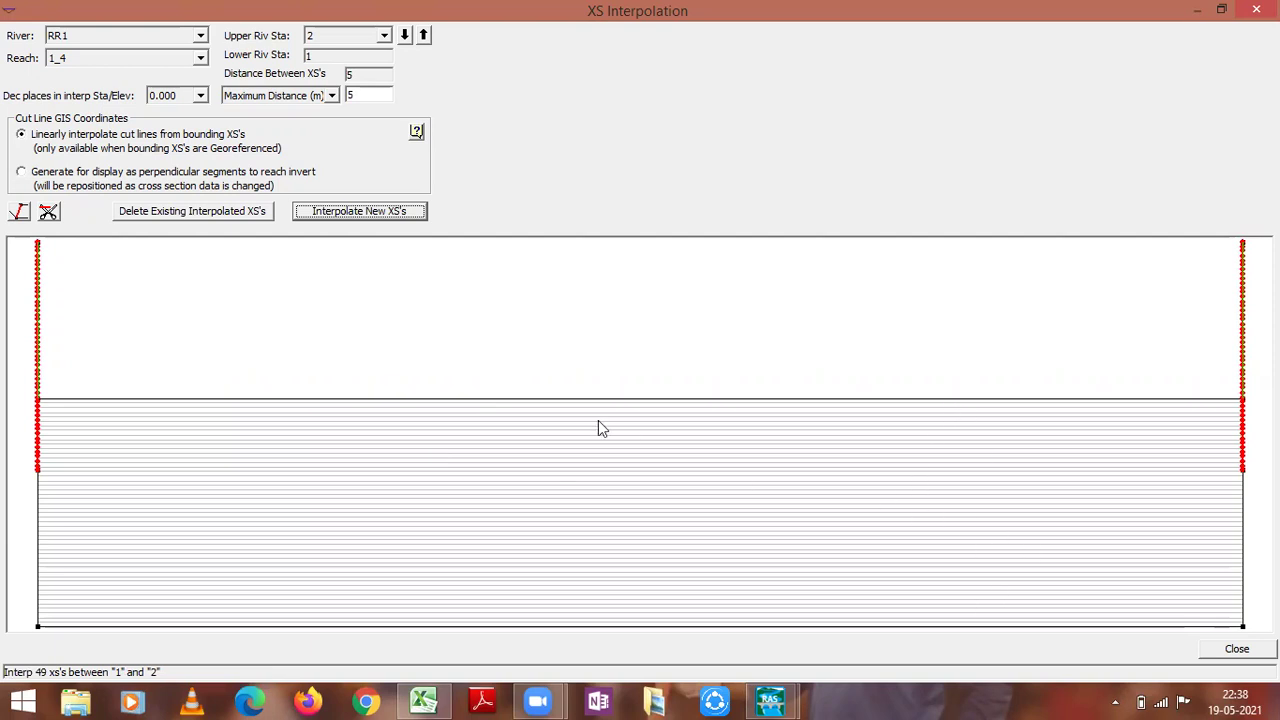
# Step: Interpolate new cross sections between river stations 3 and 2, keeping the maximum distance of 5 m
pyautogui.click(384, 36)
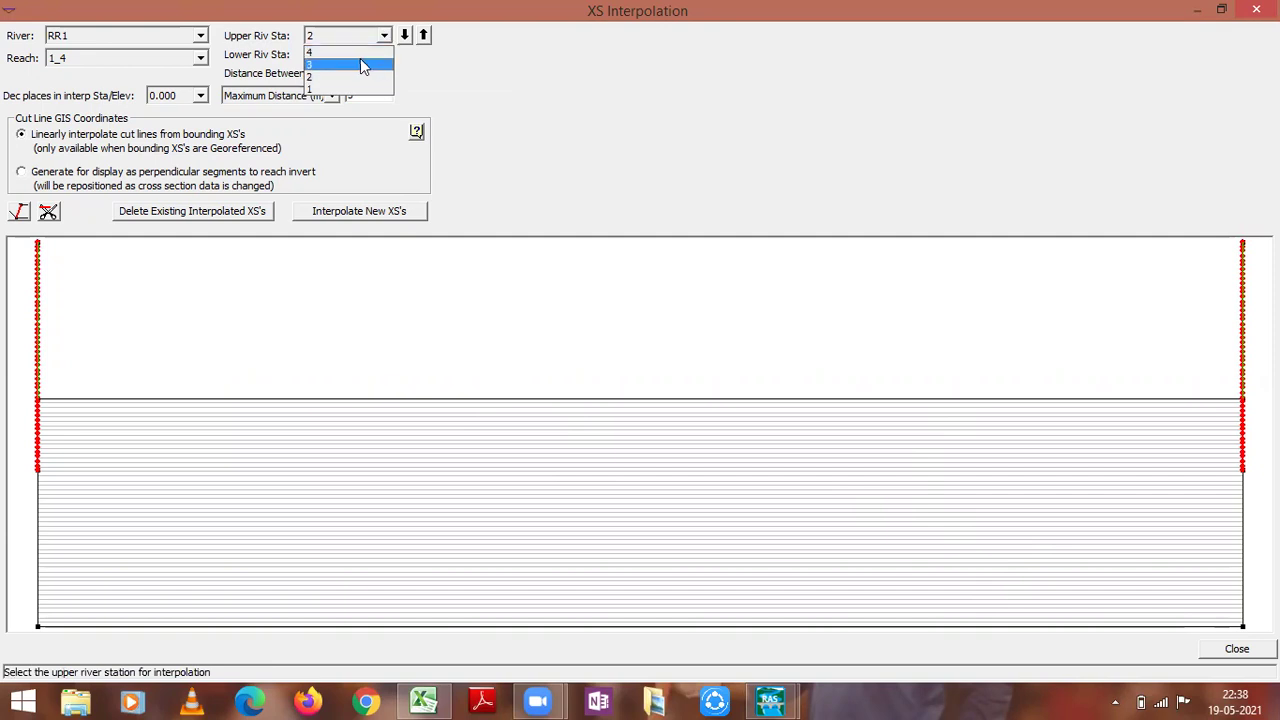
pyautogui.click(363, 66)
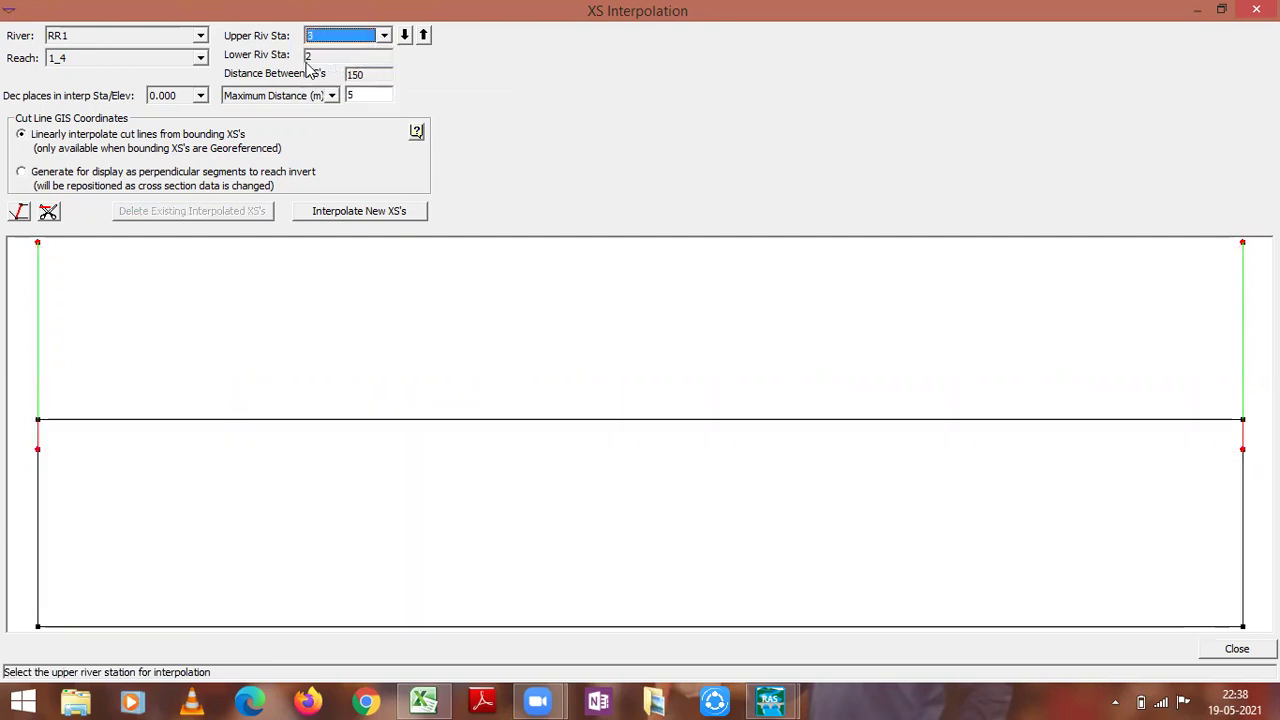
pyautogui.click(370, 96)
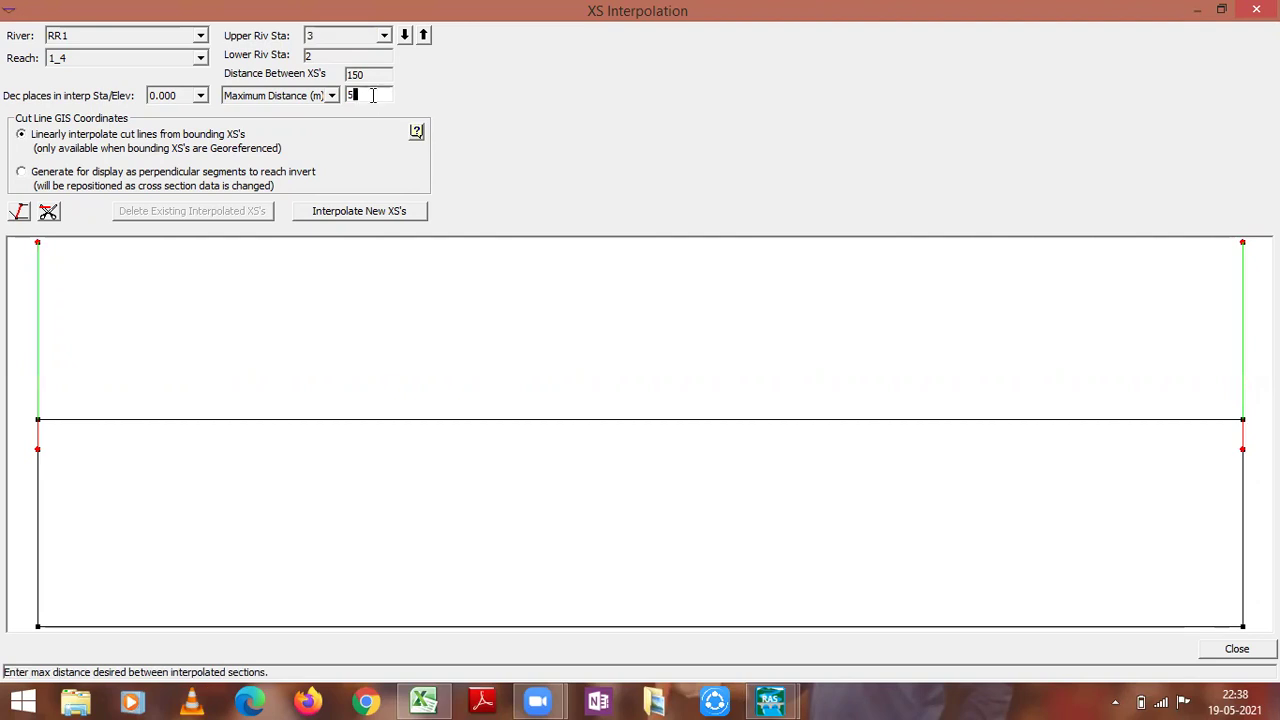
pyautogui.click(390, 216)
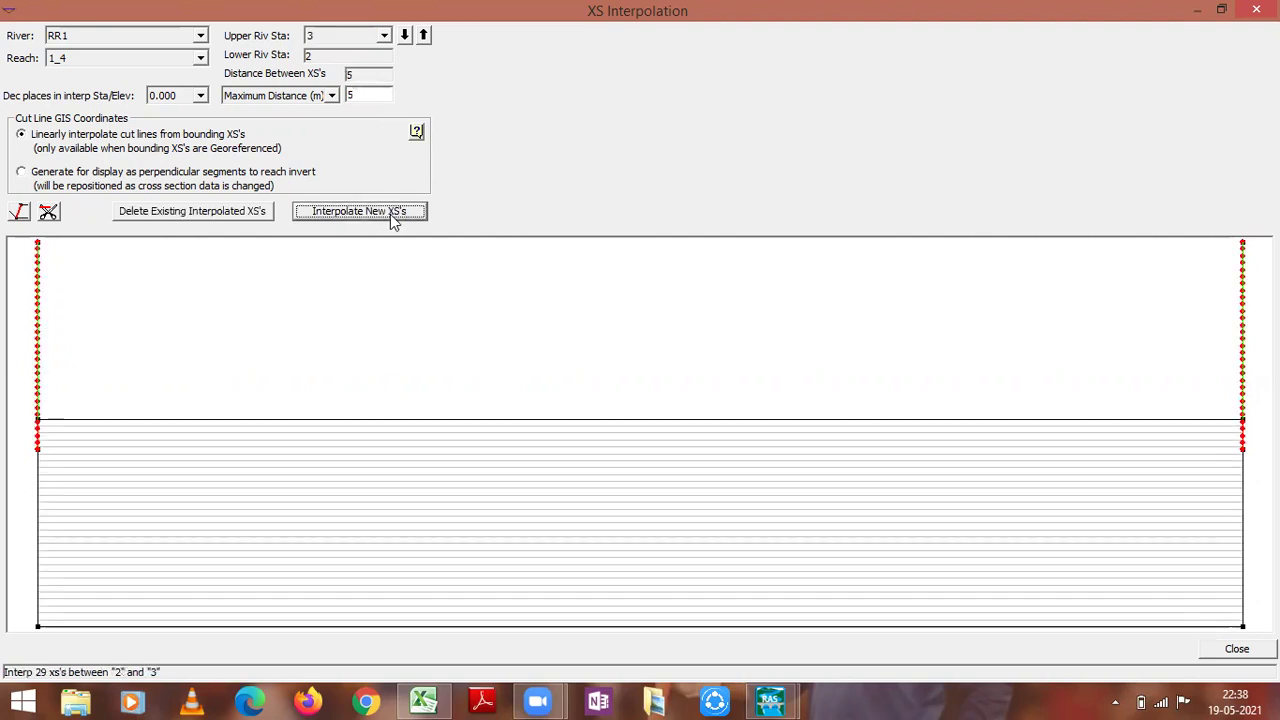
# Step: Interpolate new cross sections between river stations 4 and 3 using the 5 m maximum distance
pyautogui.click(383, 37)
pyautogui.click(345, 52)
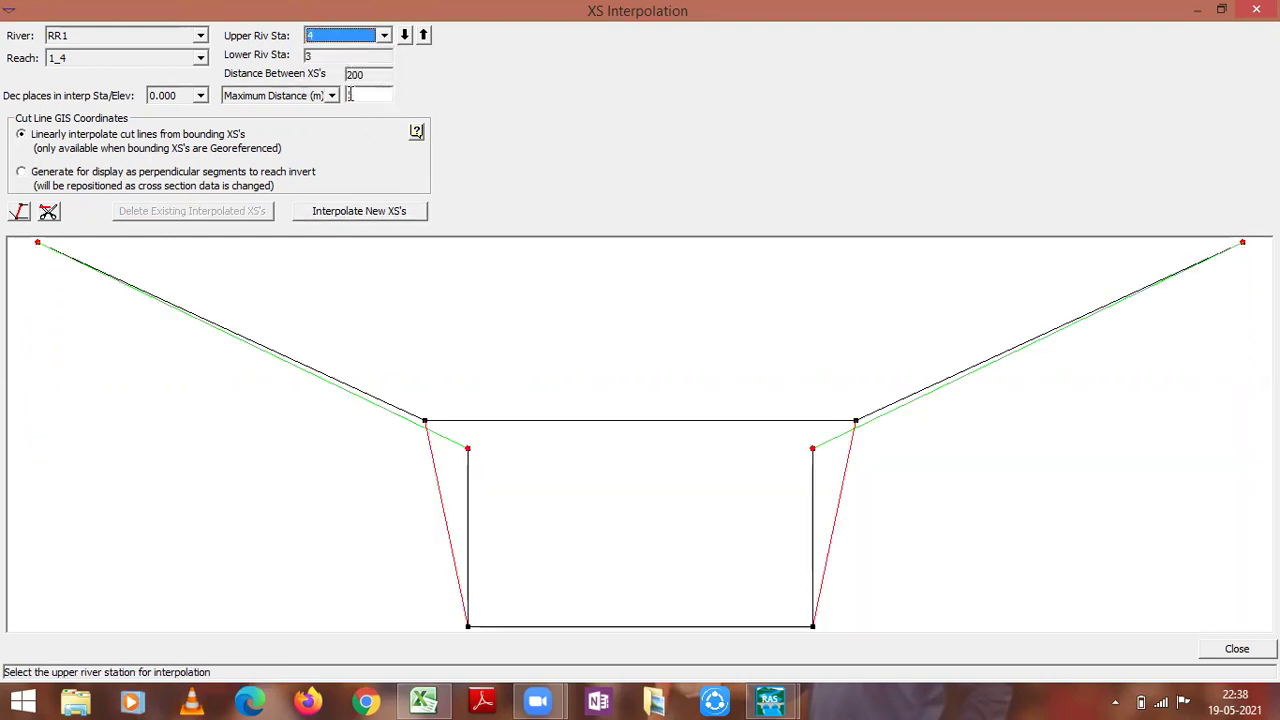
pyautogui.click(352, 214)
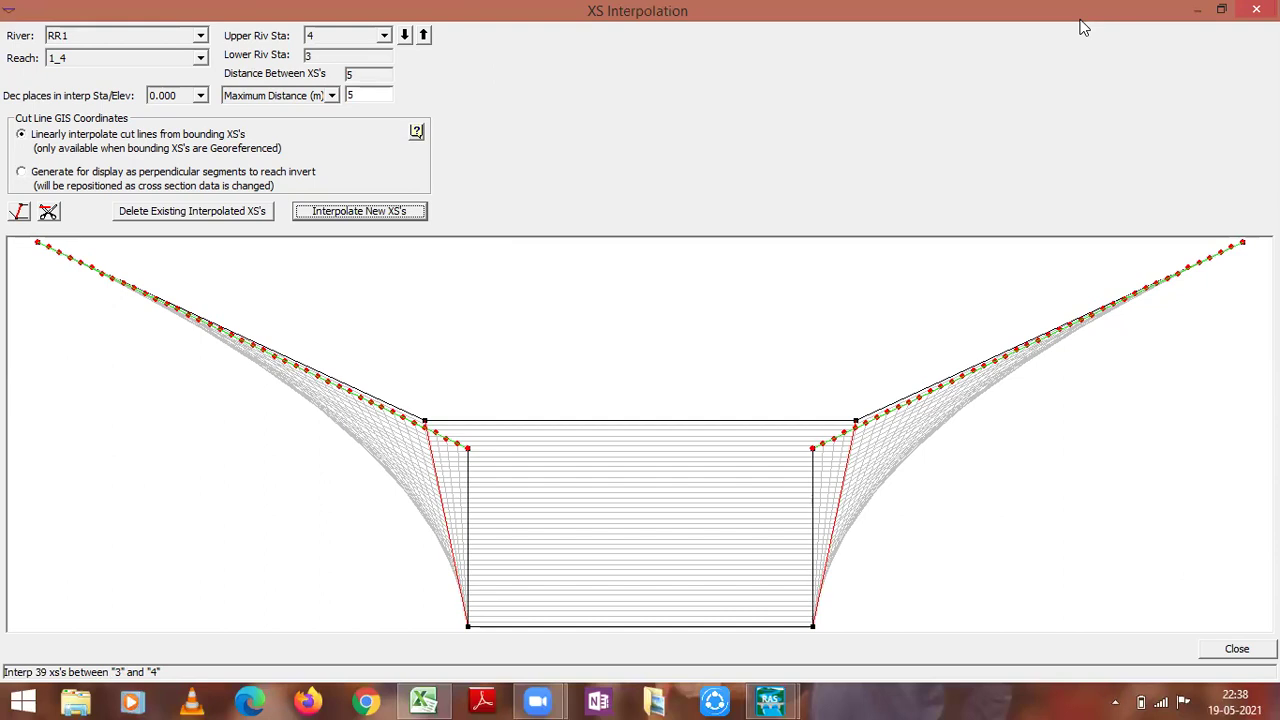
# Step: Close the cross-section interpolation window and save the geometry data under the title GEOMETRY
pyautogui.click(1222, 10)
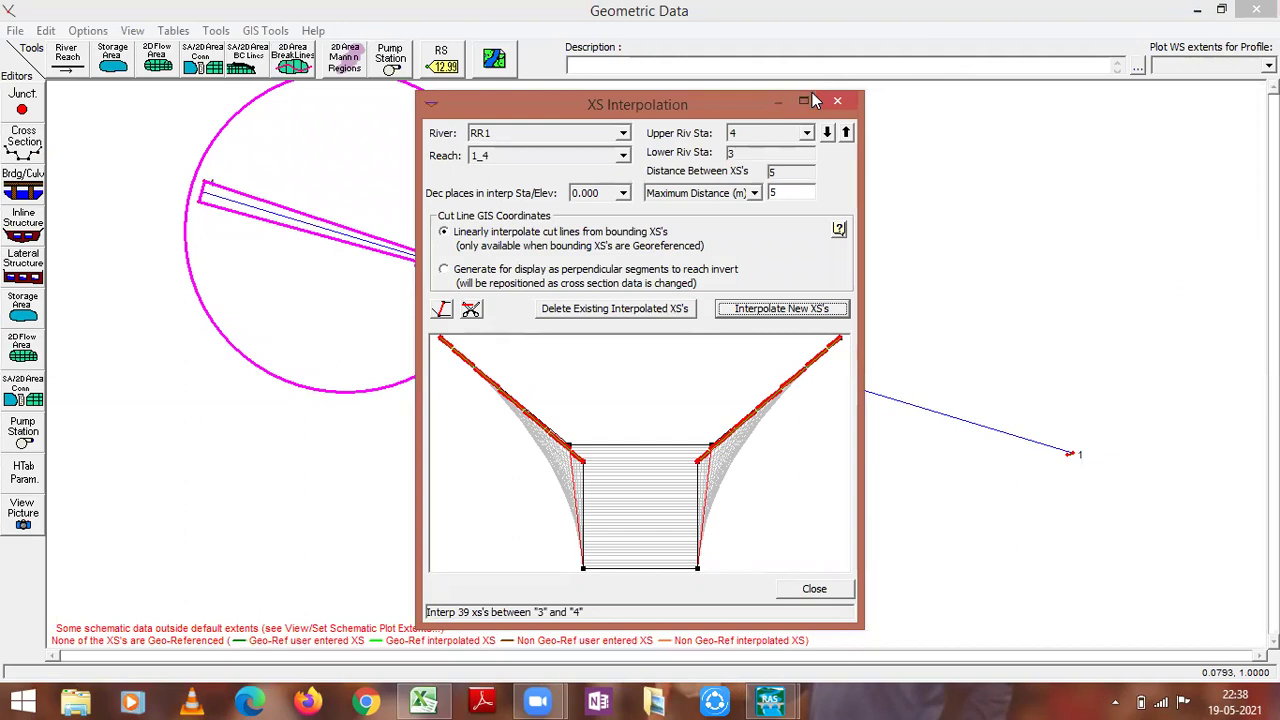
pyautogui.click(806, 590)
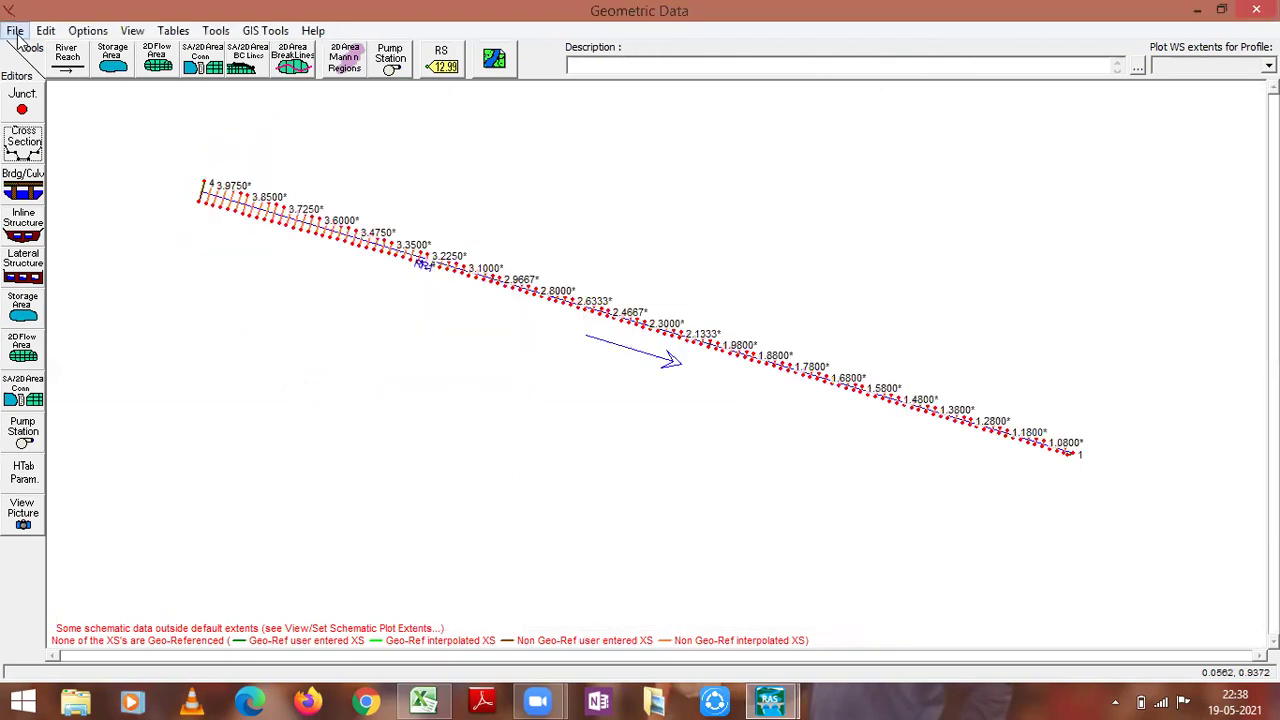
pyautogui.click(16, 33)
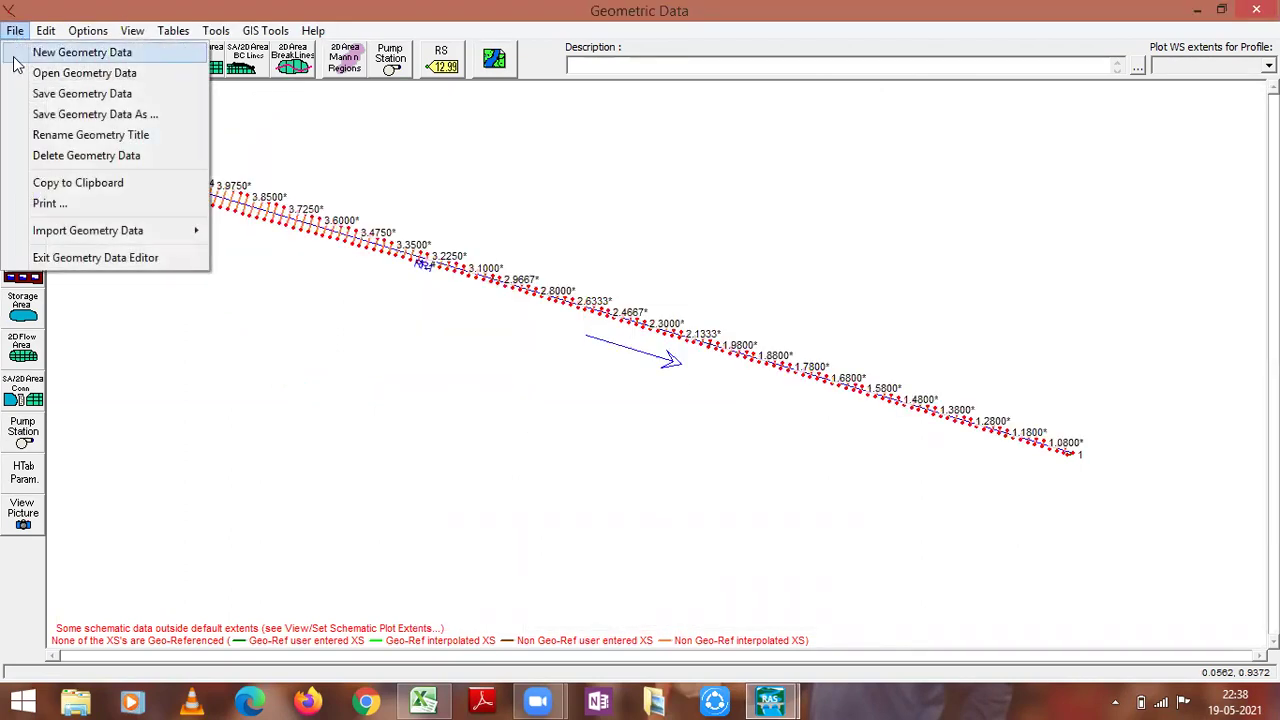
pyautogui.click(36, 113)
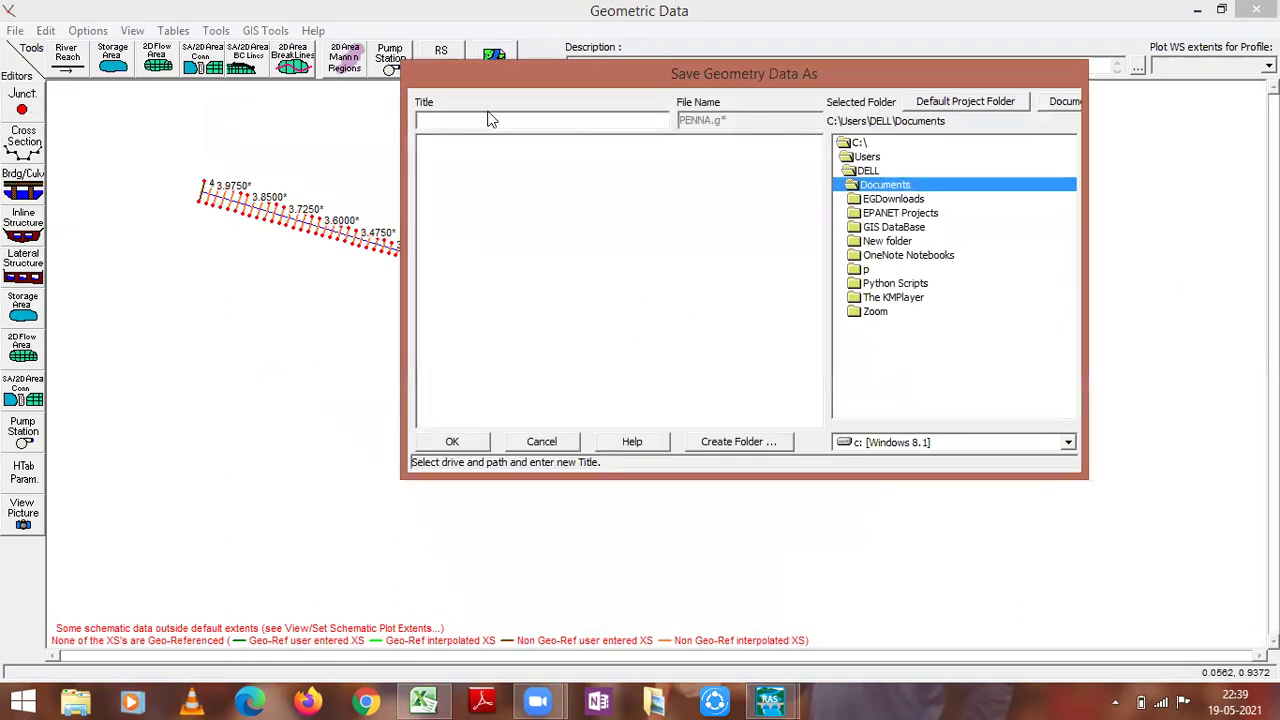
pyautogui.write('GEOMETRY')
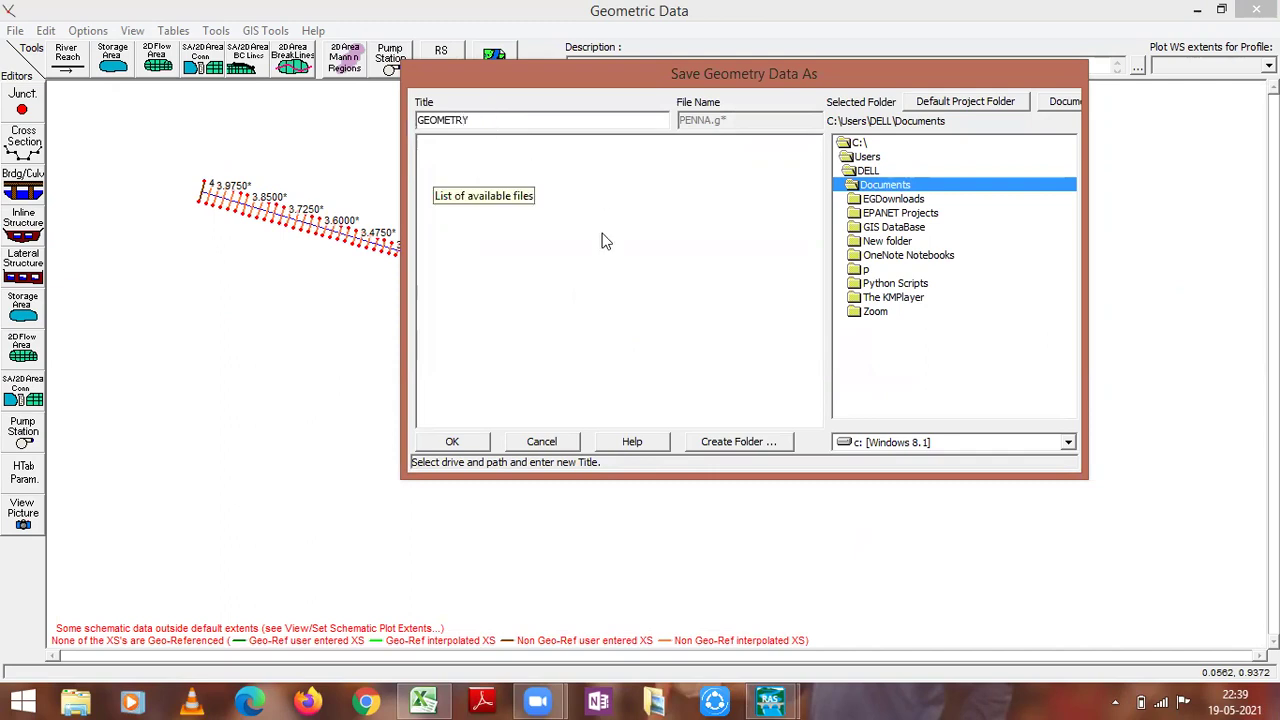
pyautogui.click(453, 442)
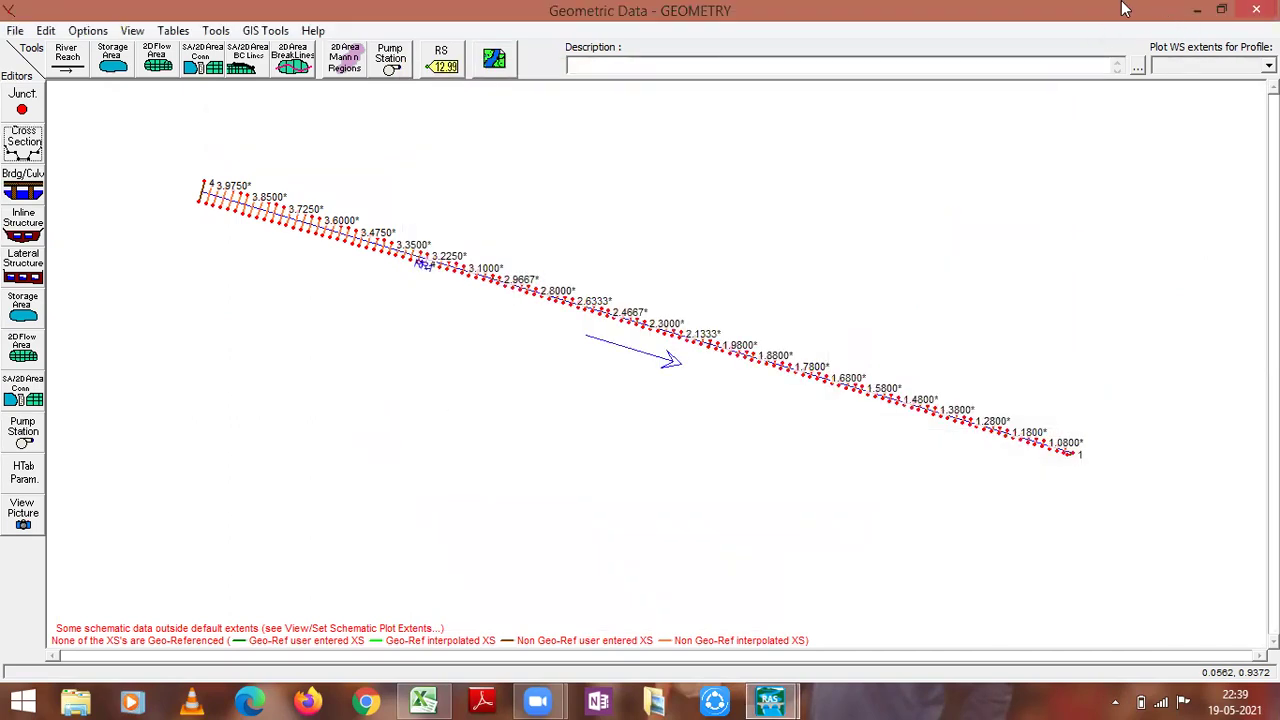
# Step: Minimise the geometric data and open the steady flow data editor from the main window, enlarged to full screen
pyautogui.click(1190, 10)
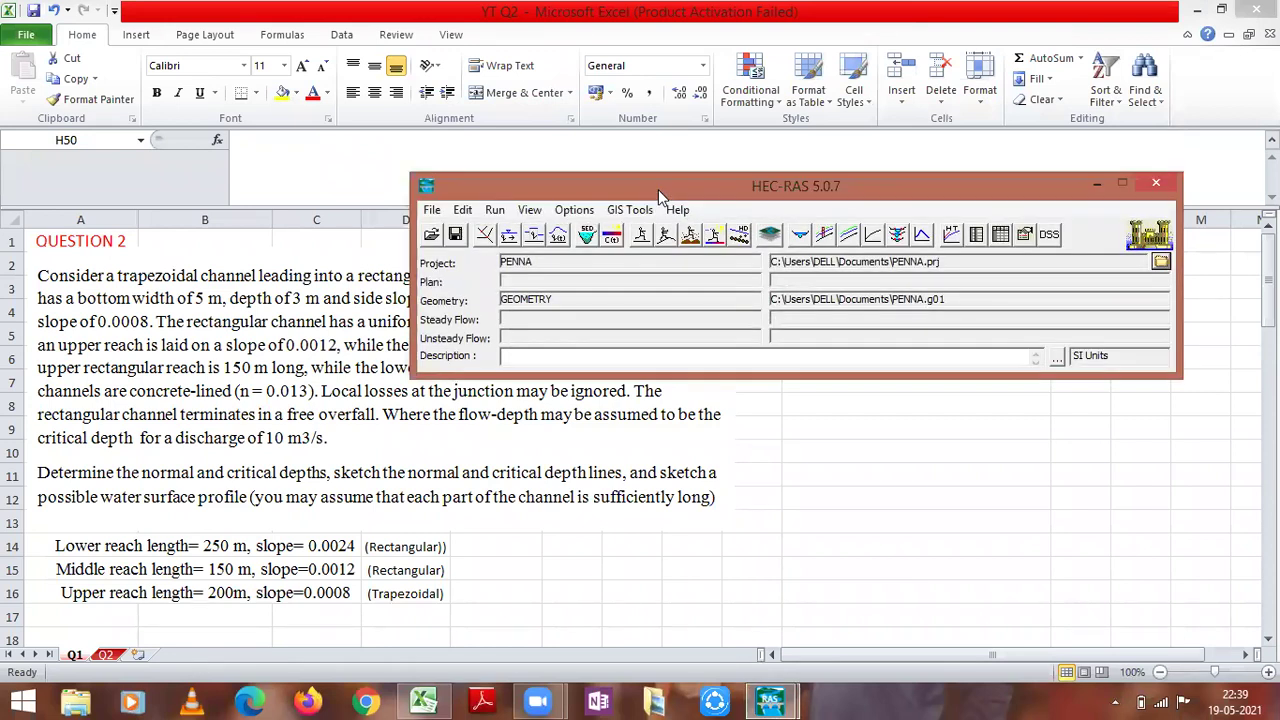
pyautogui.moveTo(673, 189); pyautogui.dragTo(783, 212)
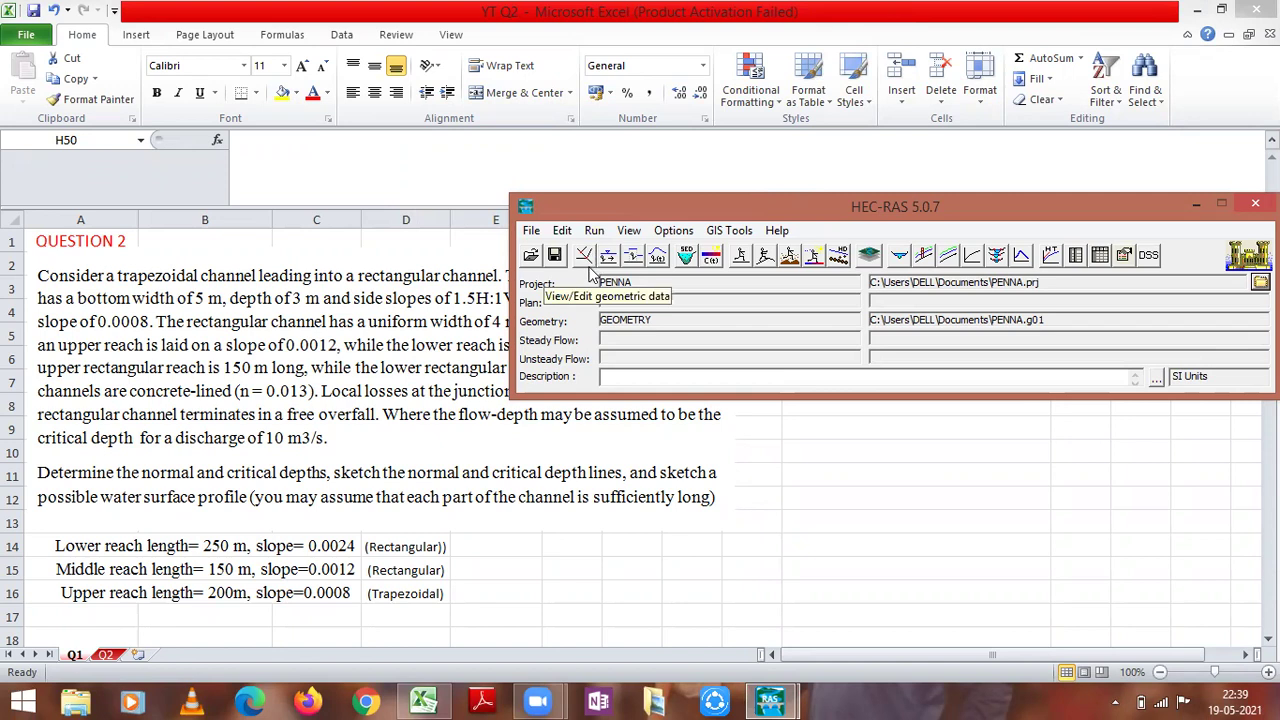
pyautogui.click(565, 232)
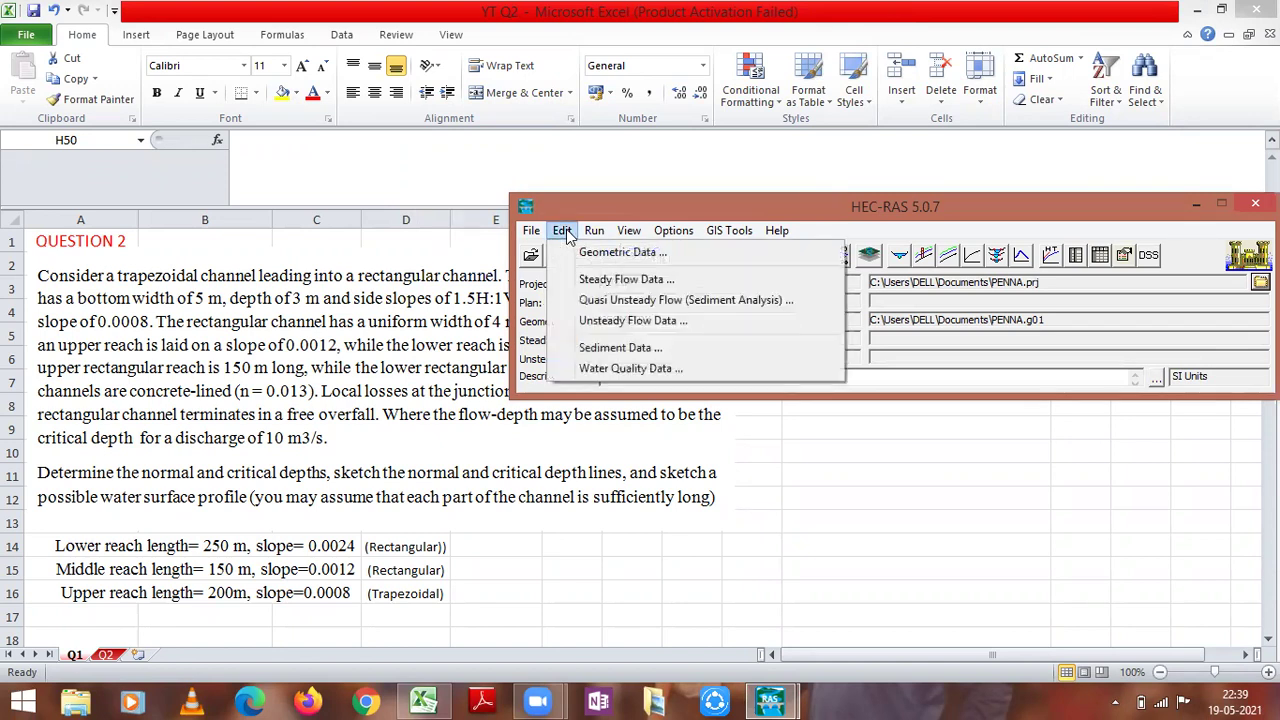
pyautogui.click(595, 282)
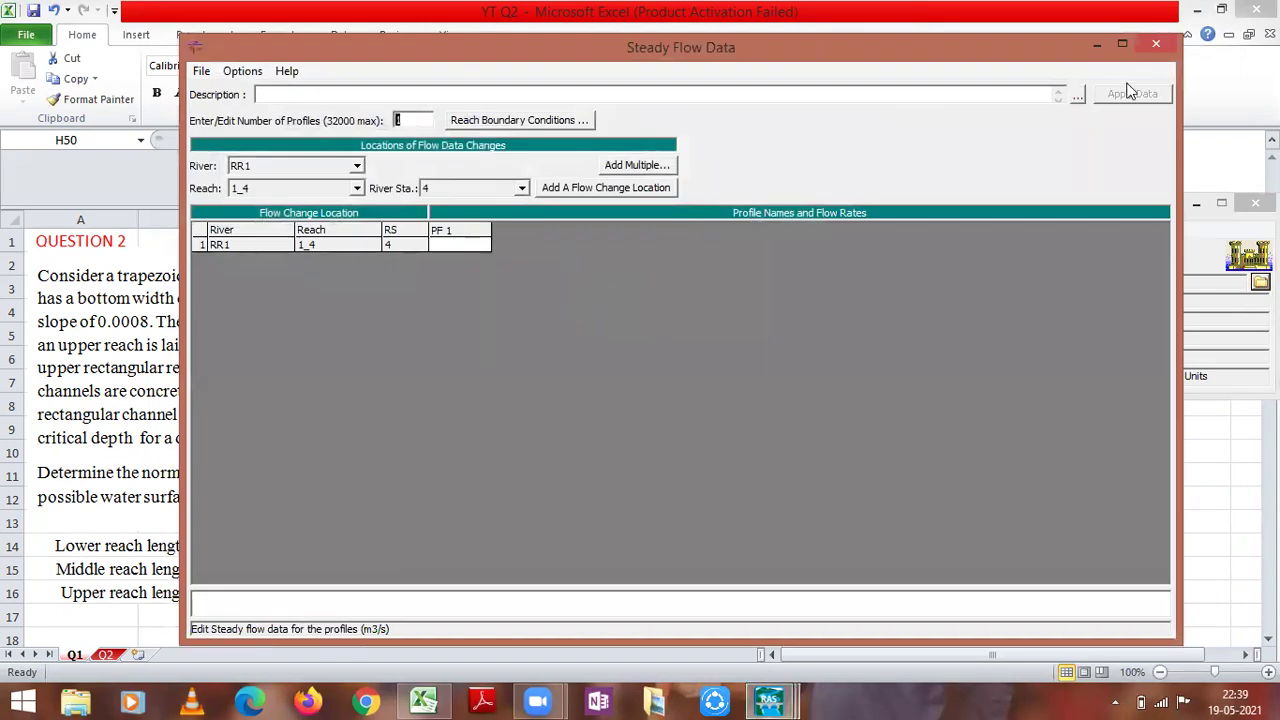
pyautogui.click(1123, 44)
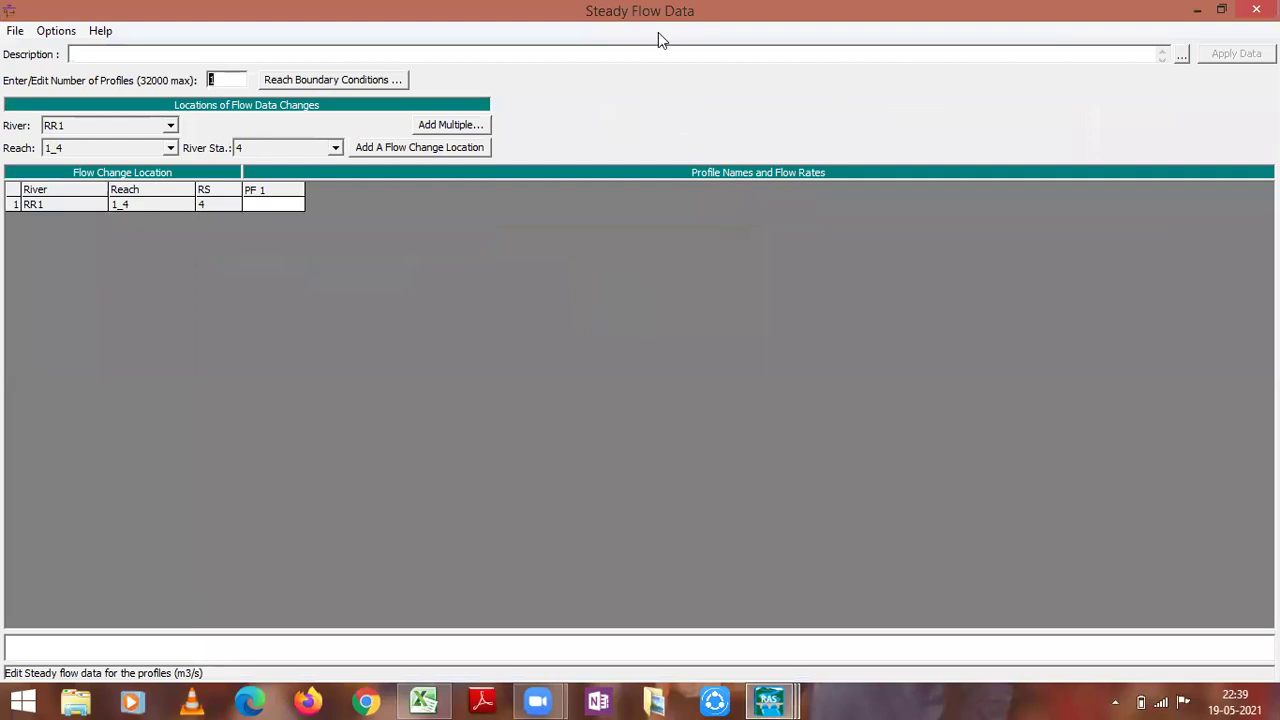
pyautogui.click(692, 17)
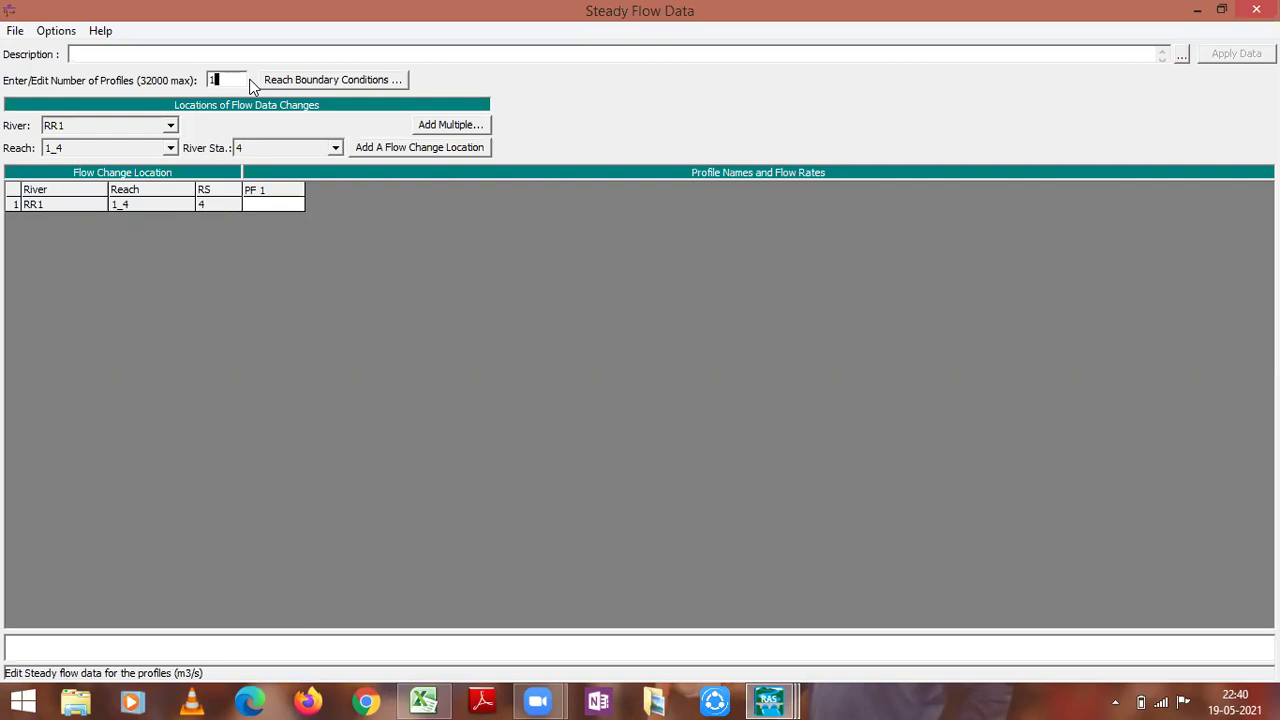
# Step: Set the number of profiles to 5, open the reach boundary conditions and cancel them
pyautogui.press('BackSpace')
pyautogui.write('5')
pyautogui.click(389, 81)
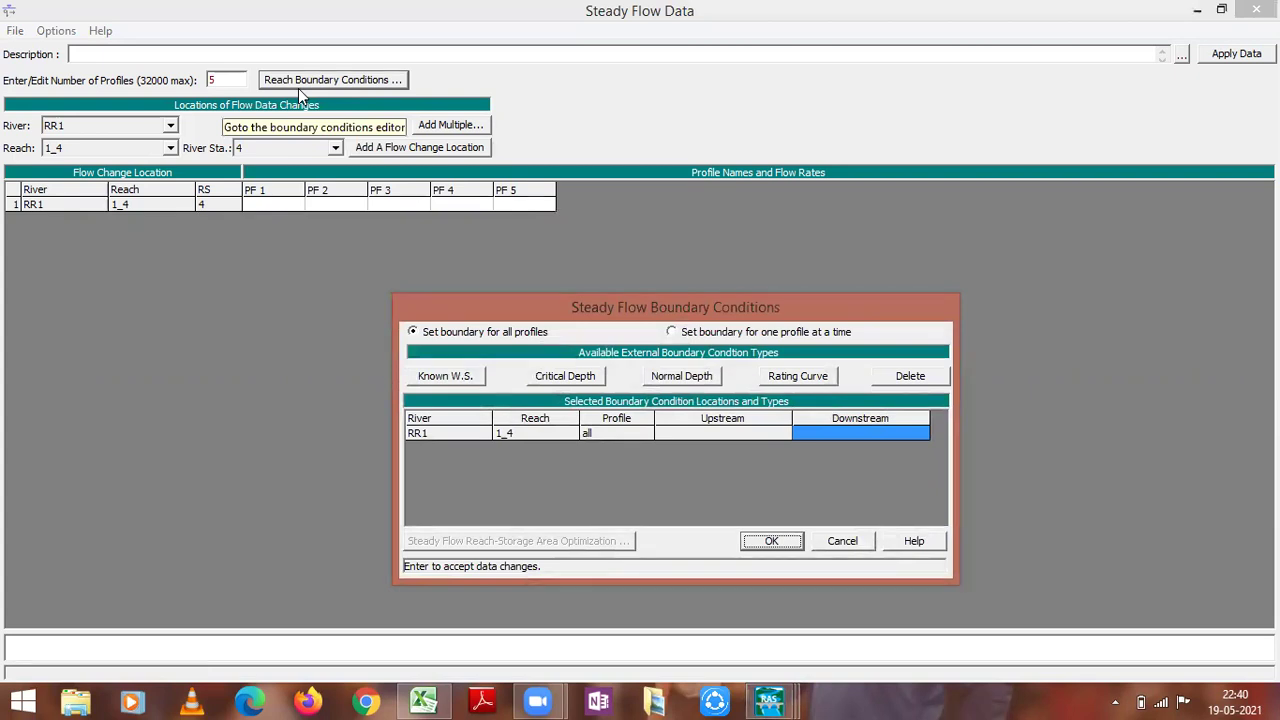
pyautogui.click(843, 540)
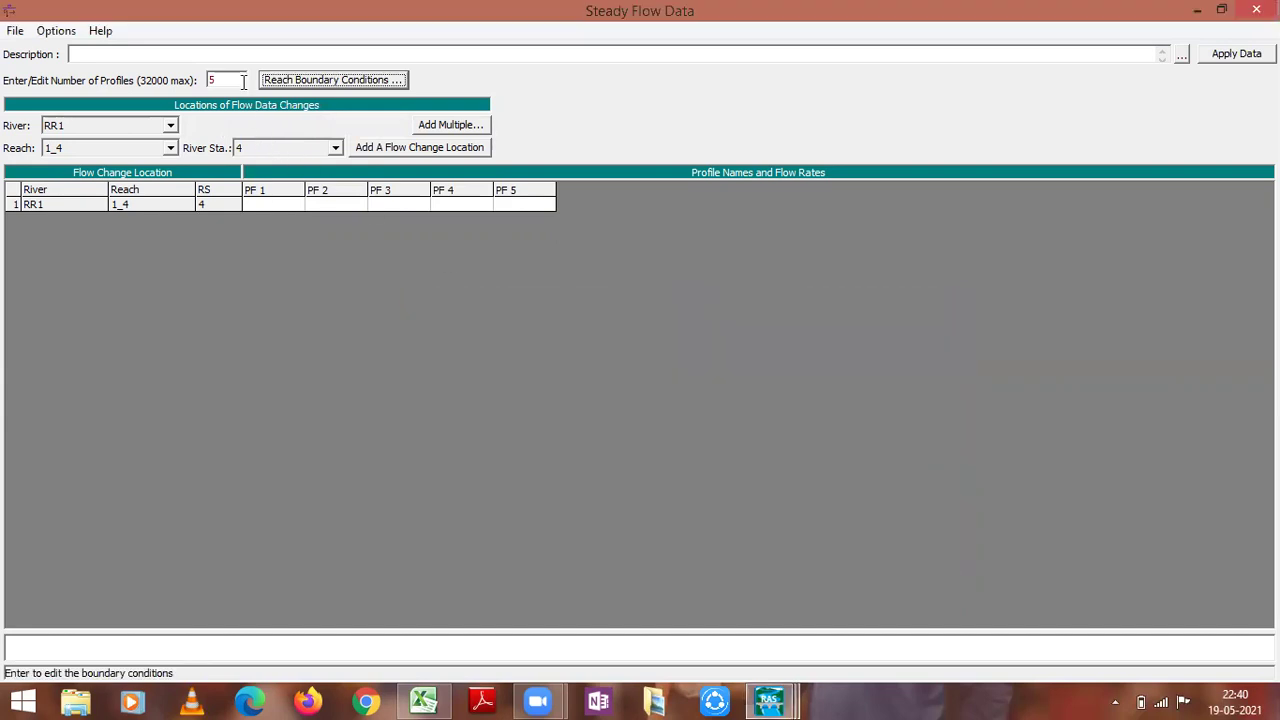
# Step: Set the number of profiles back to 1 and accept discarding the extra profiles
pyautogui.doubleClick(241, 80)
pyautogui.click(241, 80)
pyautogui.press('BackSpace')
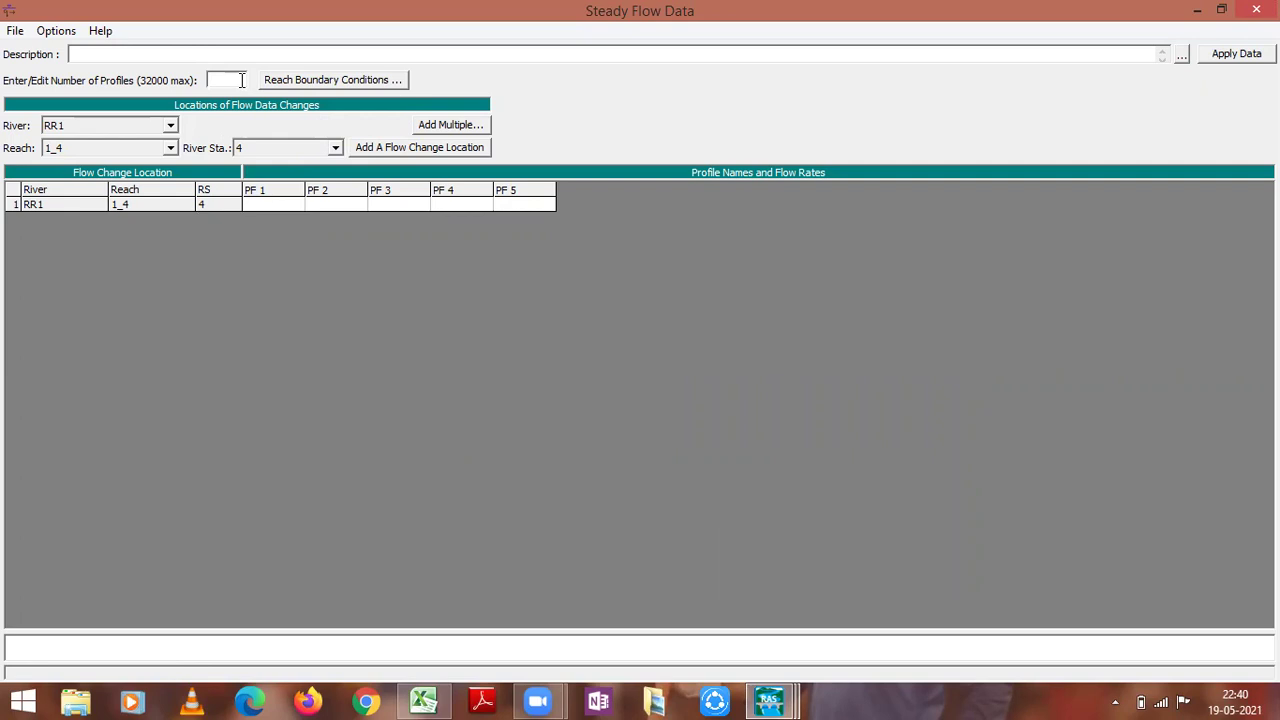
pyautogui.write('1')
pyautogui.click(362, 81)
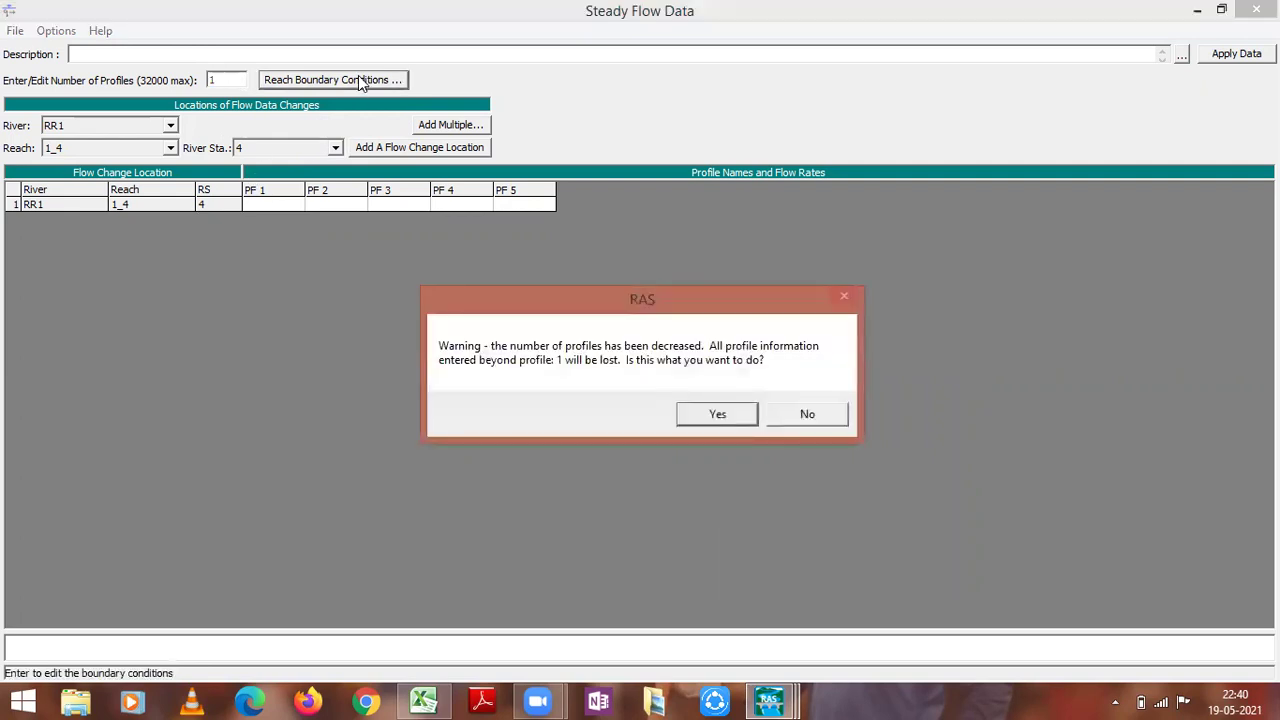
pyautogui.click(729, 416)
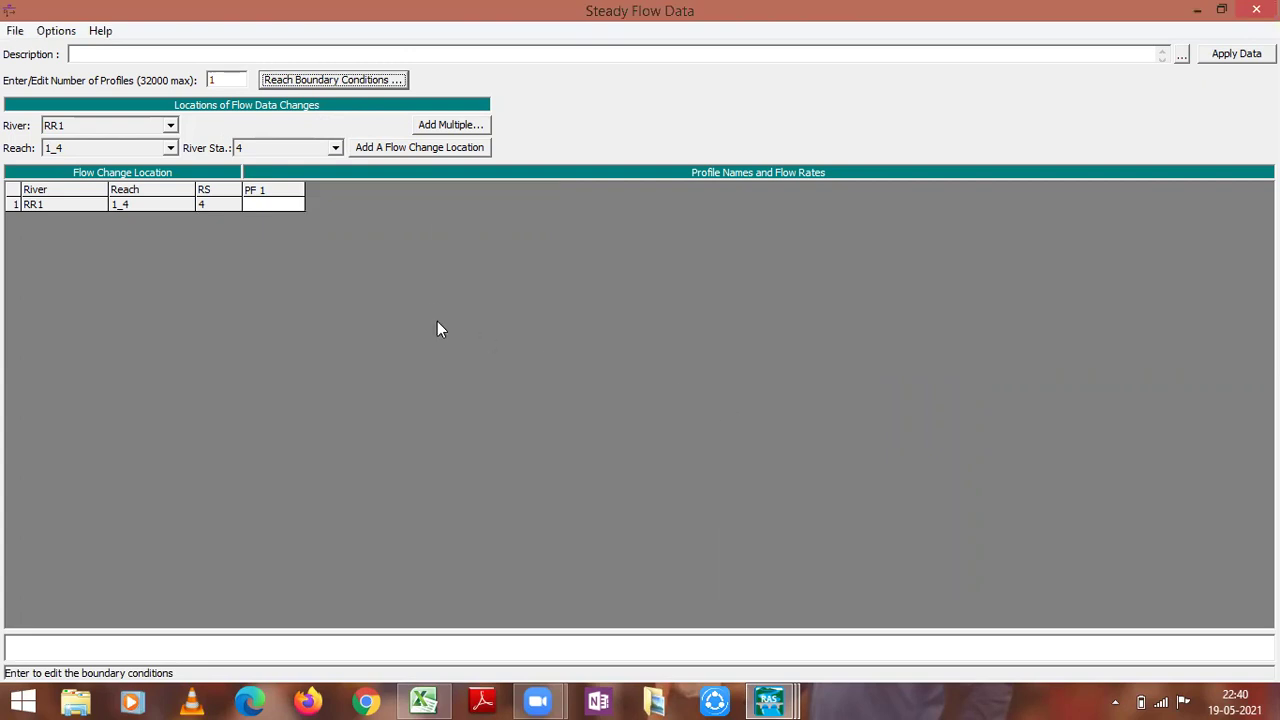
# Step: Open the reach boundary conditions and assign critical depth as the downstream boundary of reach 1_4 for all profiles
pyautogui.click(362, 82)
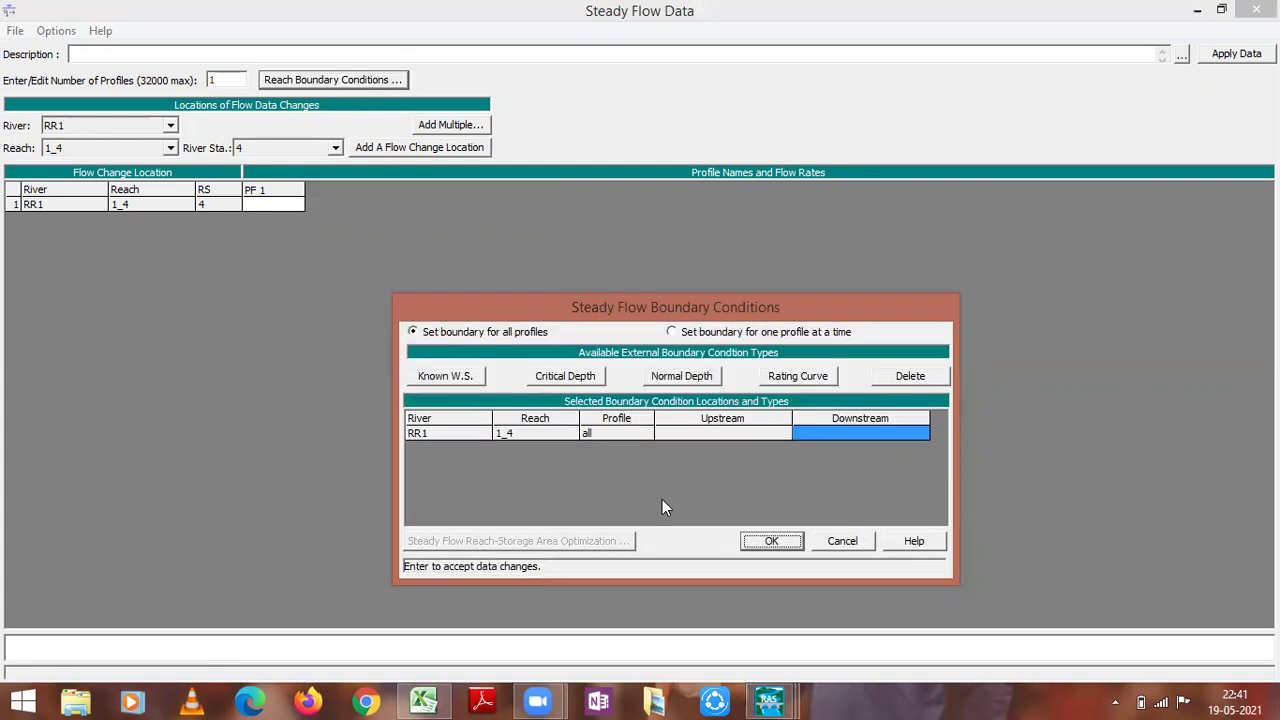
pyautogui.moveTo(744, 307); pyautogui.dragTo(661, 232)
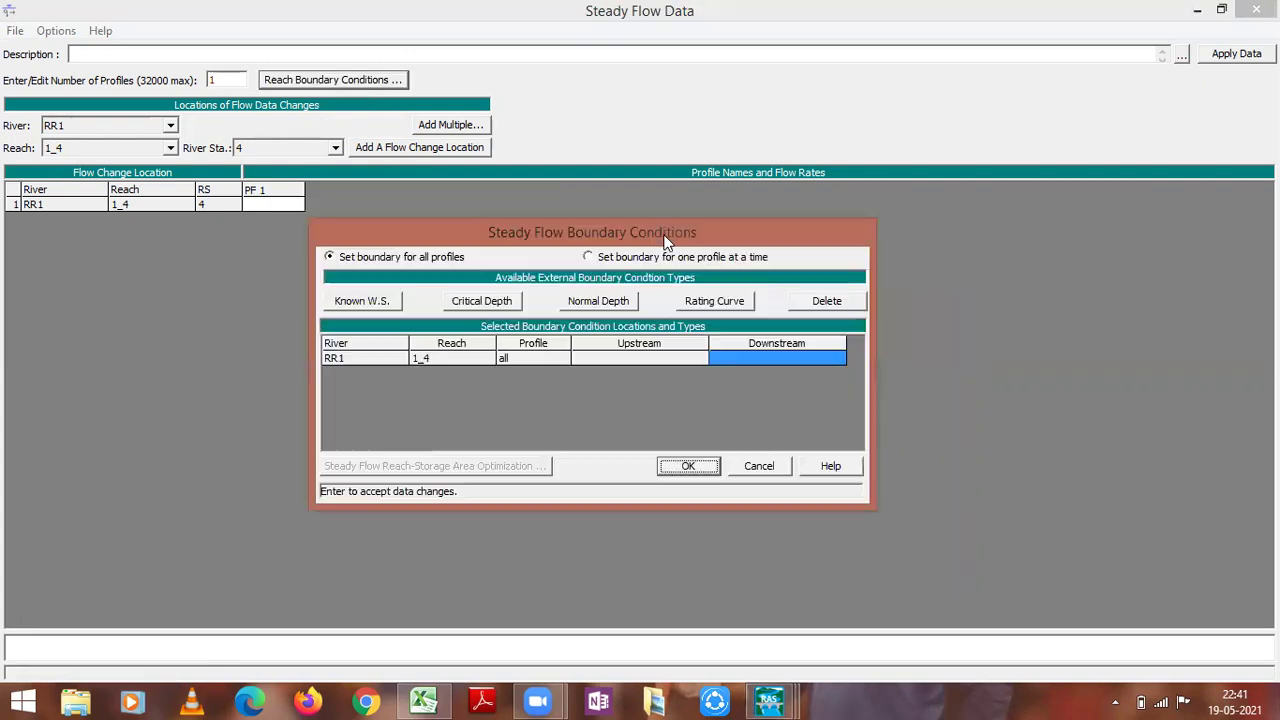
pyautogui.moveTo(517, 233); pyautogui.dragTo(559, 229)
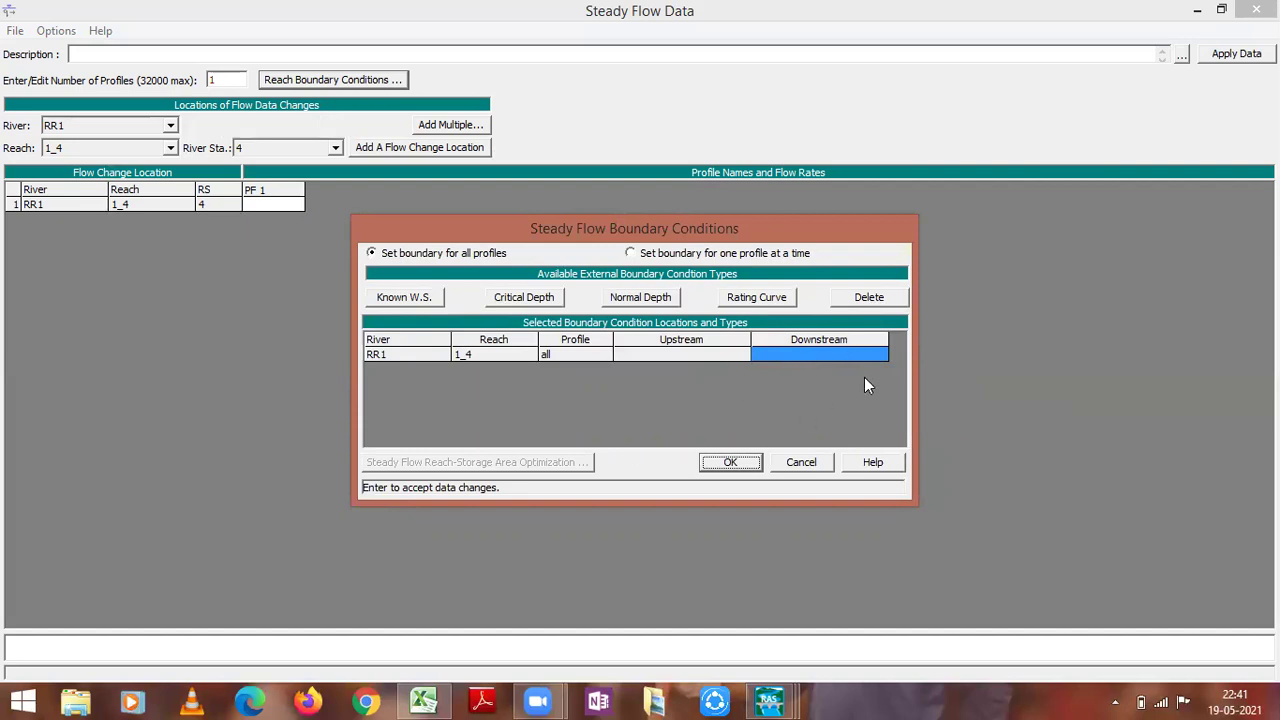
pyautogui.click(813, 352)
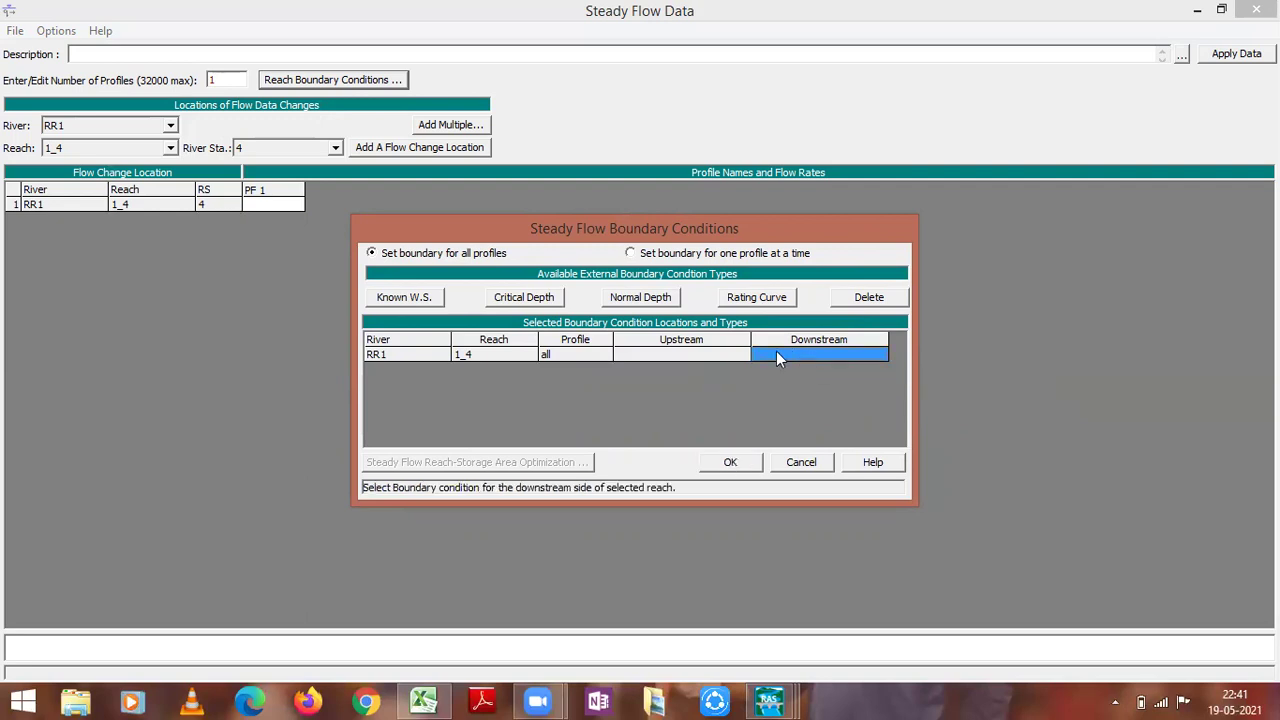
pyautogui.click(536, 302)
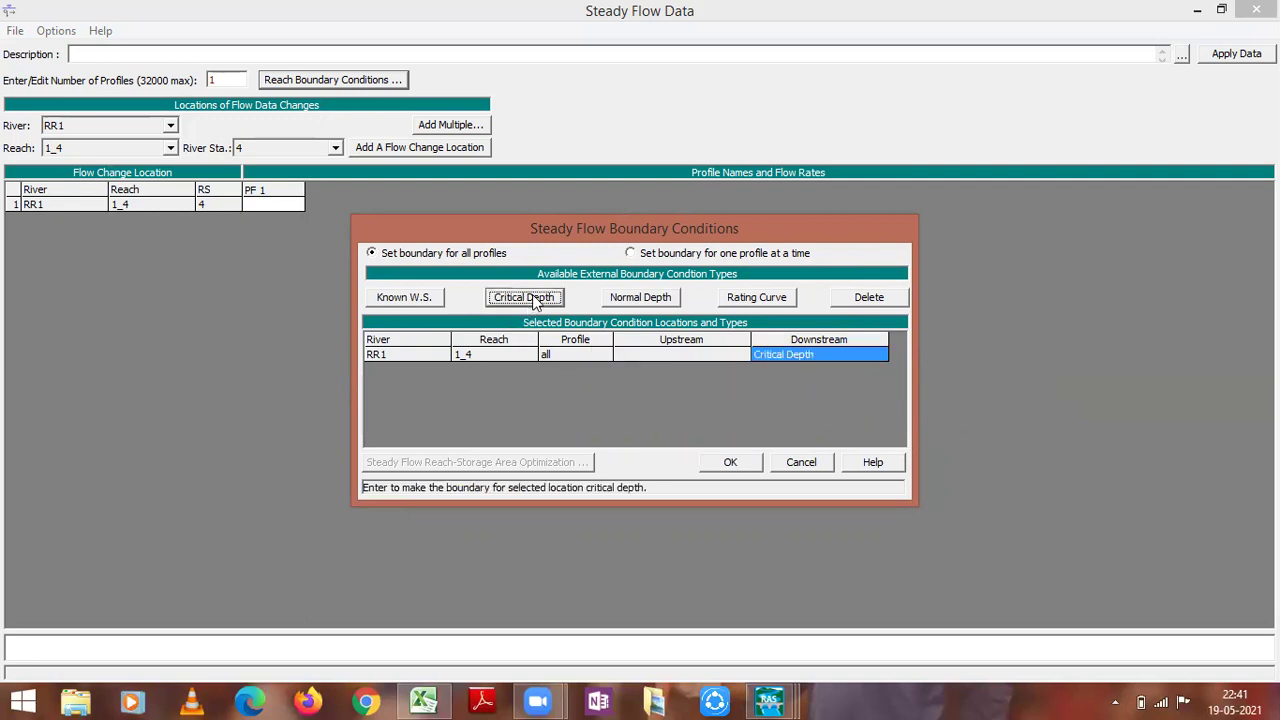
# Step: Assign normal depth with a slope of 0.0008, the question's upper reach slope, as the upstream boundary and accept the boundary conditions
pyautogui.click(698, 358)
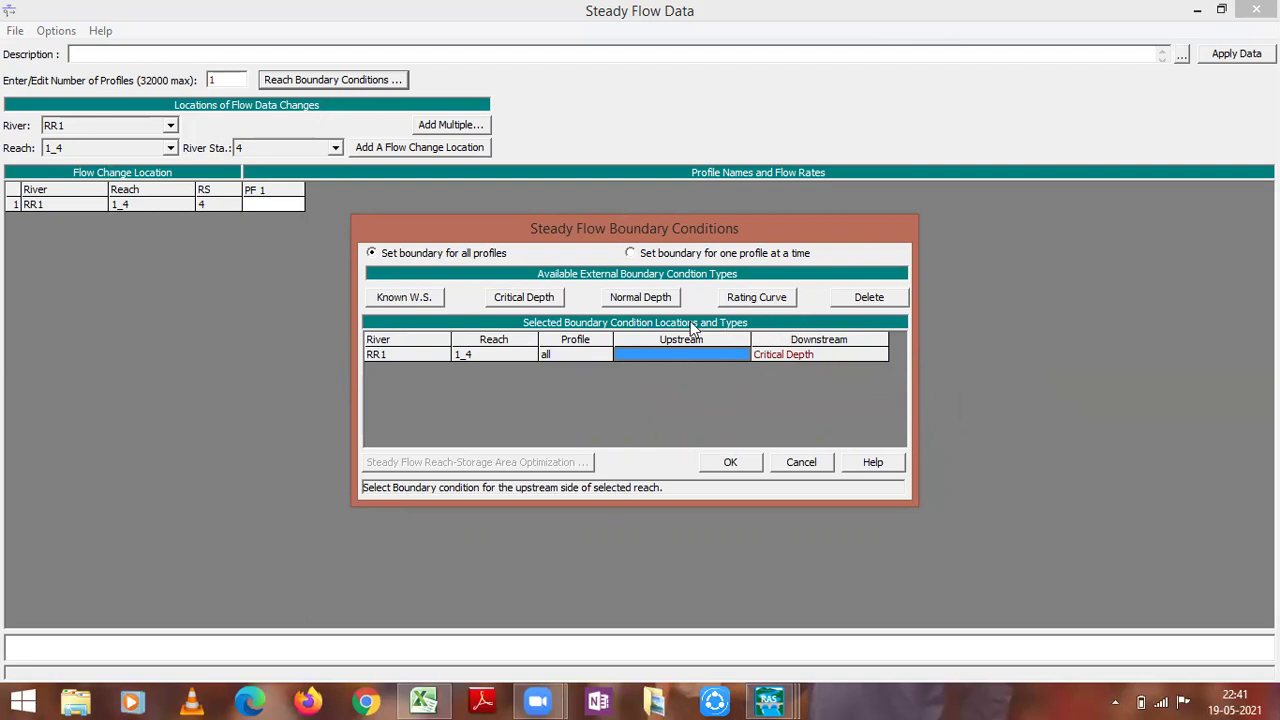
pyautogui.click(656, 296)
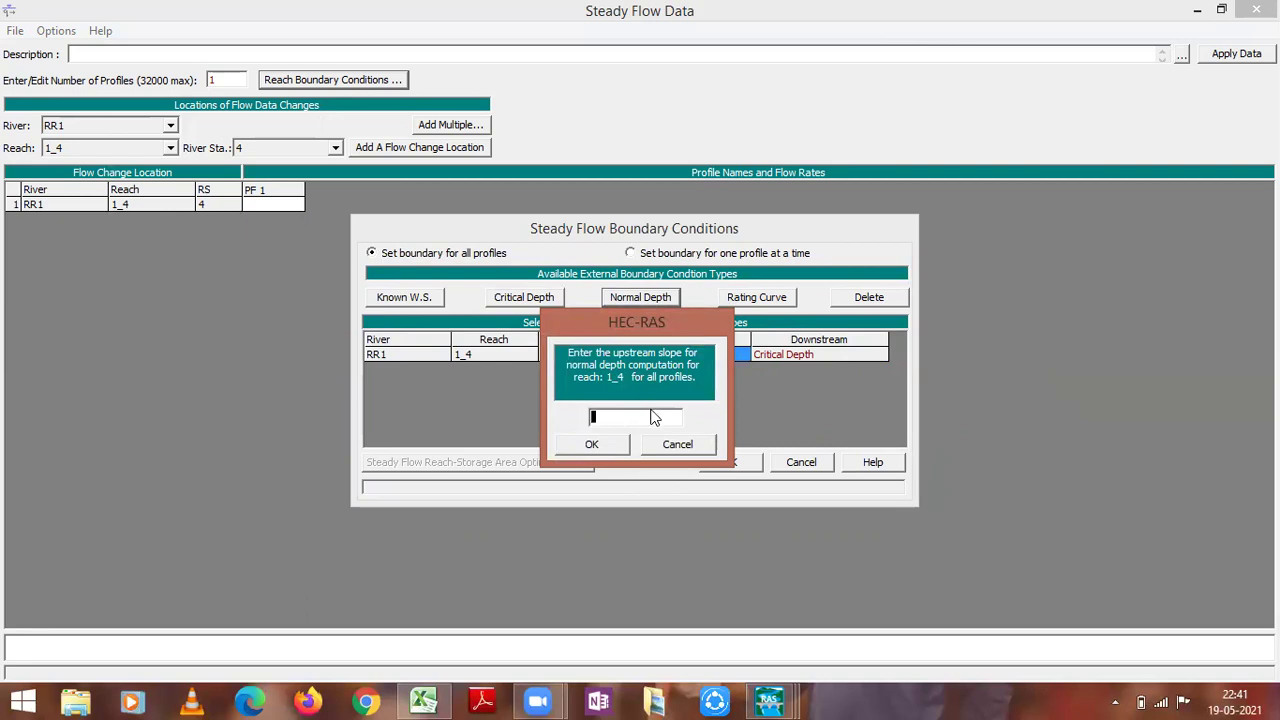
pyautogui.click(424, 701)
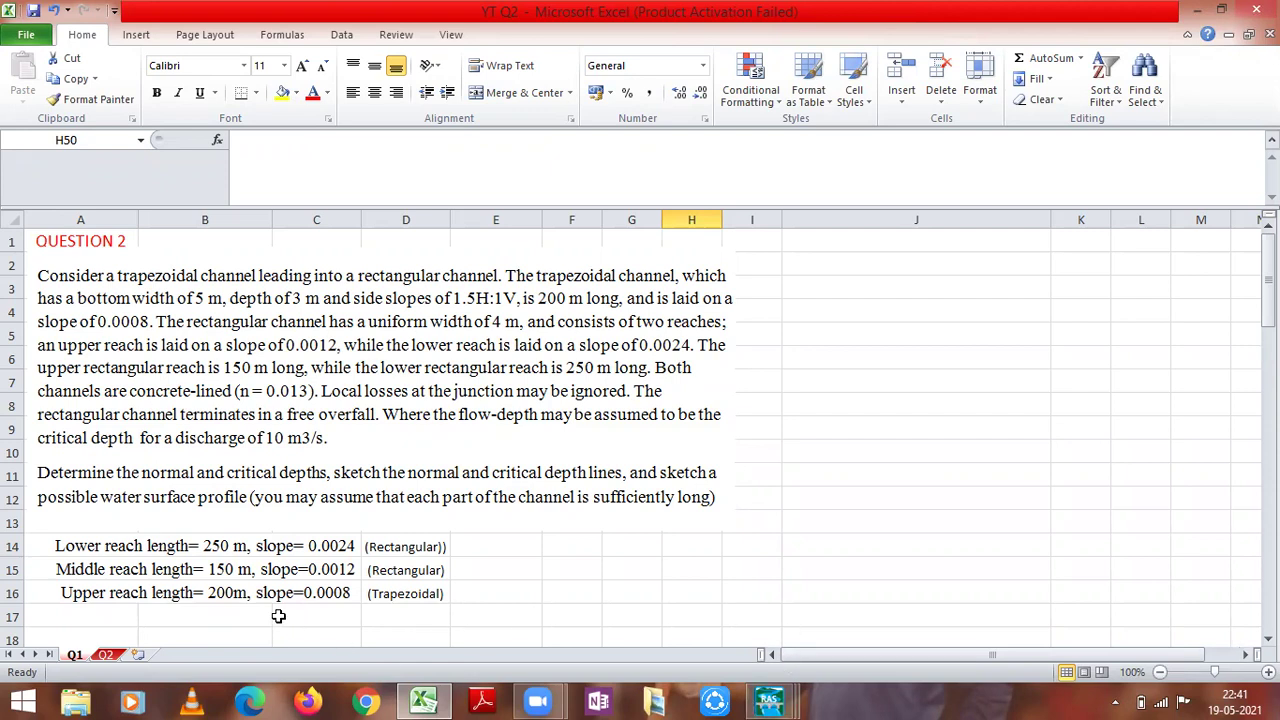
pyautogui.moveTo(768, 700)
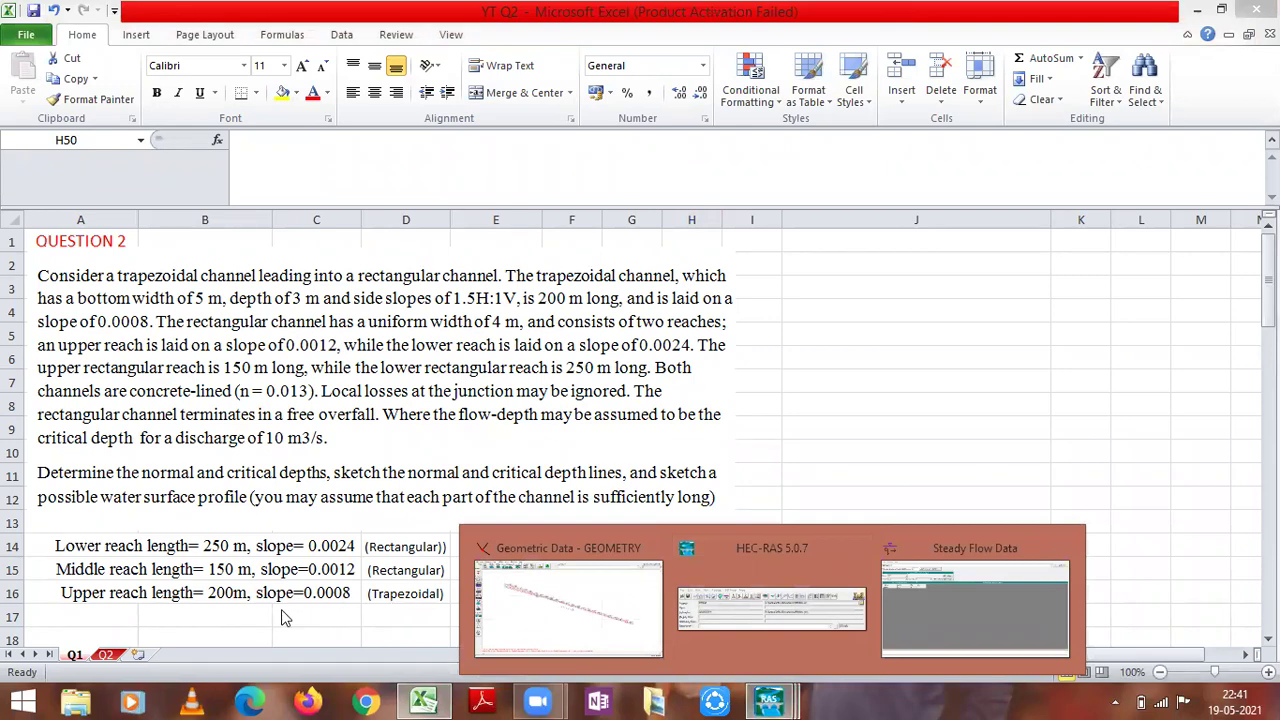
pyautogui.click(1014, 604)
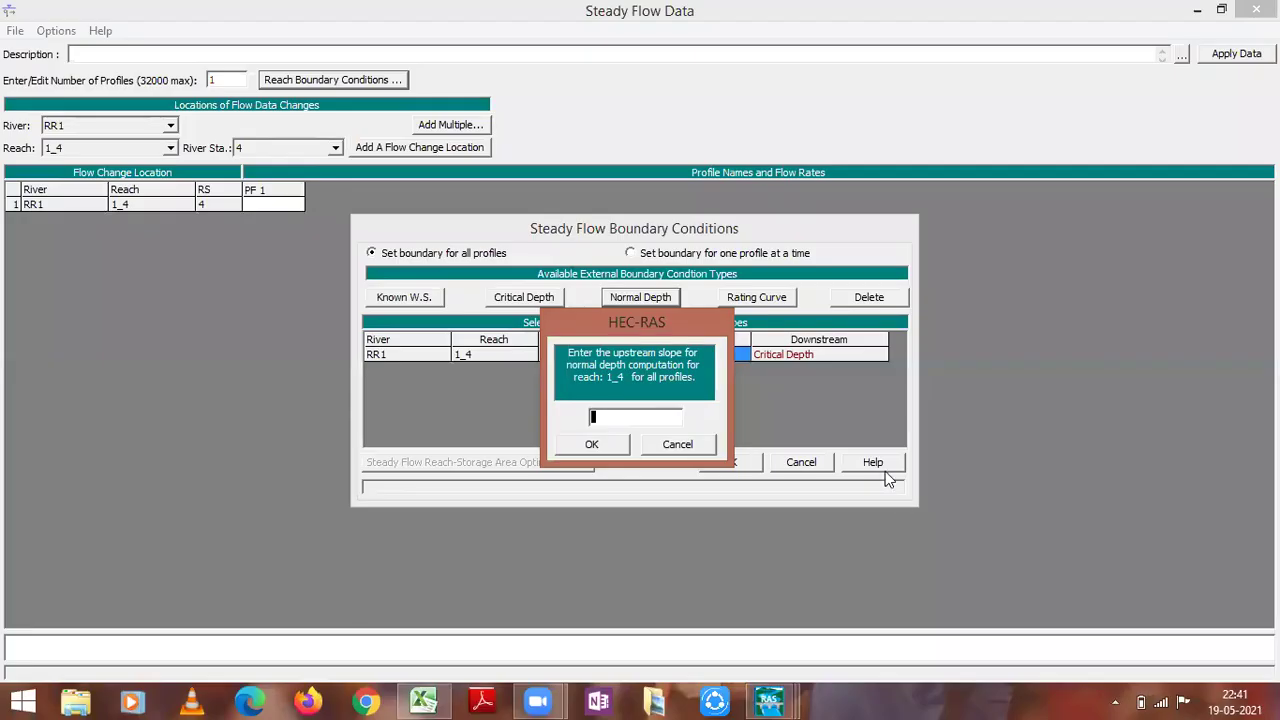
pyautogui.write('0.0008')
pyautogui.click(580, 446)
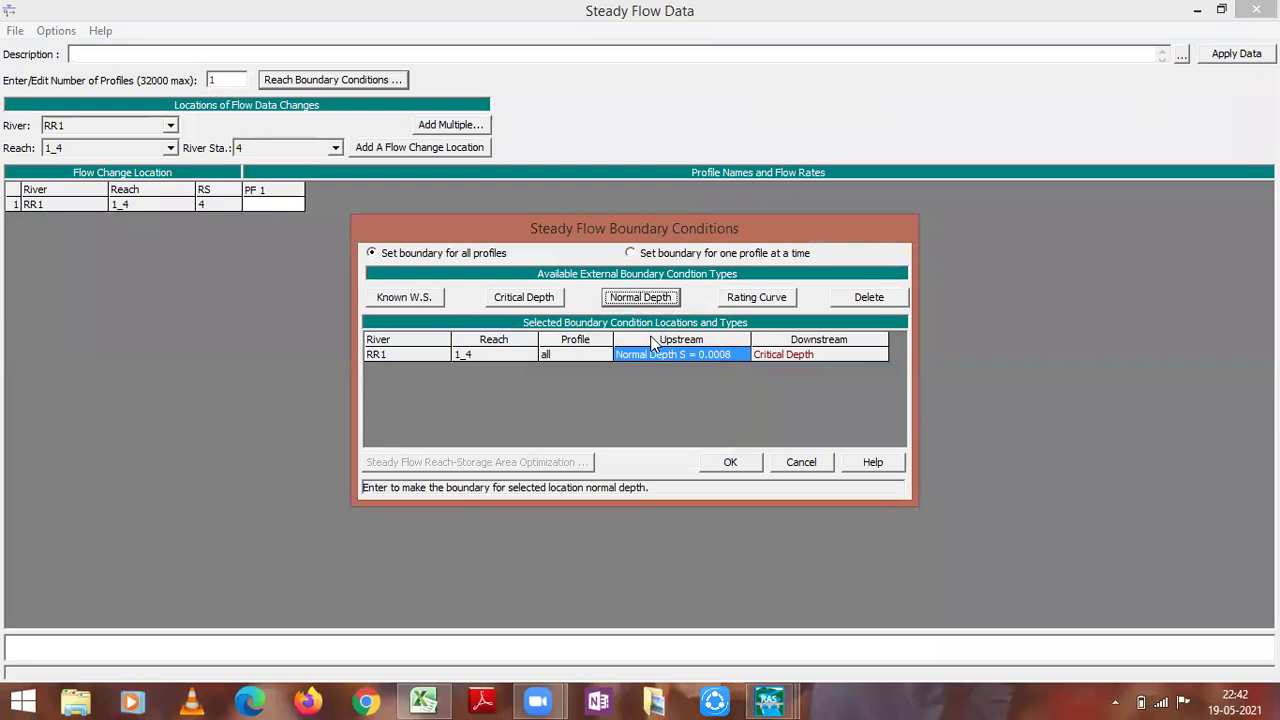
pyautogui.click(731, 463)
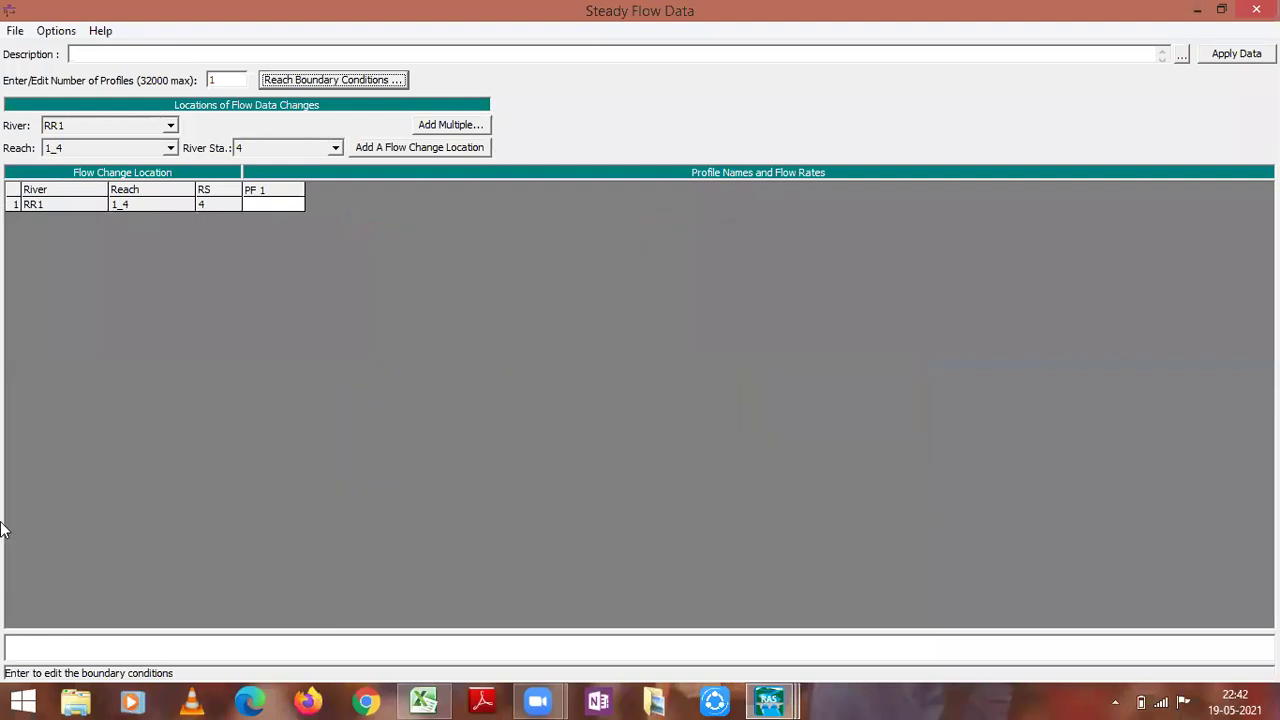
# Step: Enter a flow of 10 m3/s for profile PF 1 at river station 4, check it against the question and apply the data
pyautogui.click(261, 204)
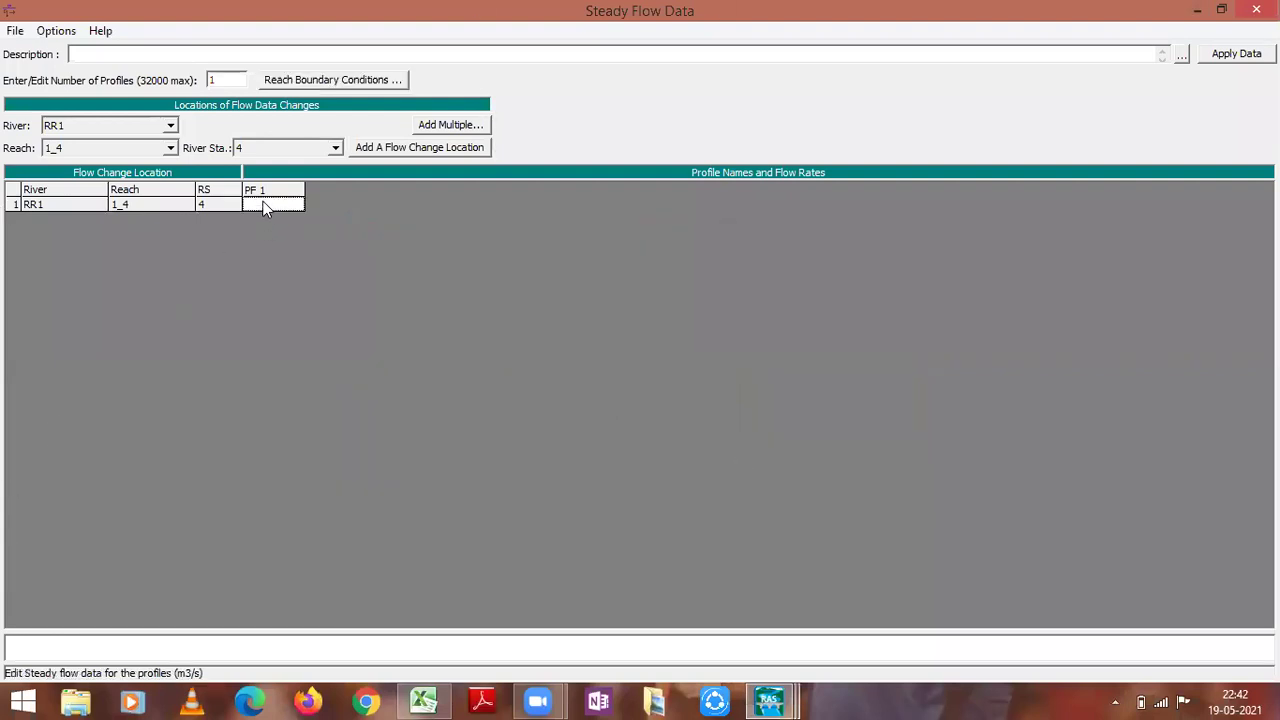
pyautogui.click(261, 204)
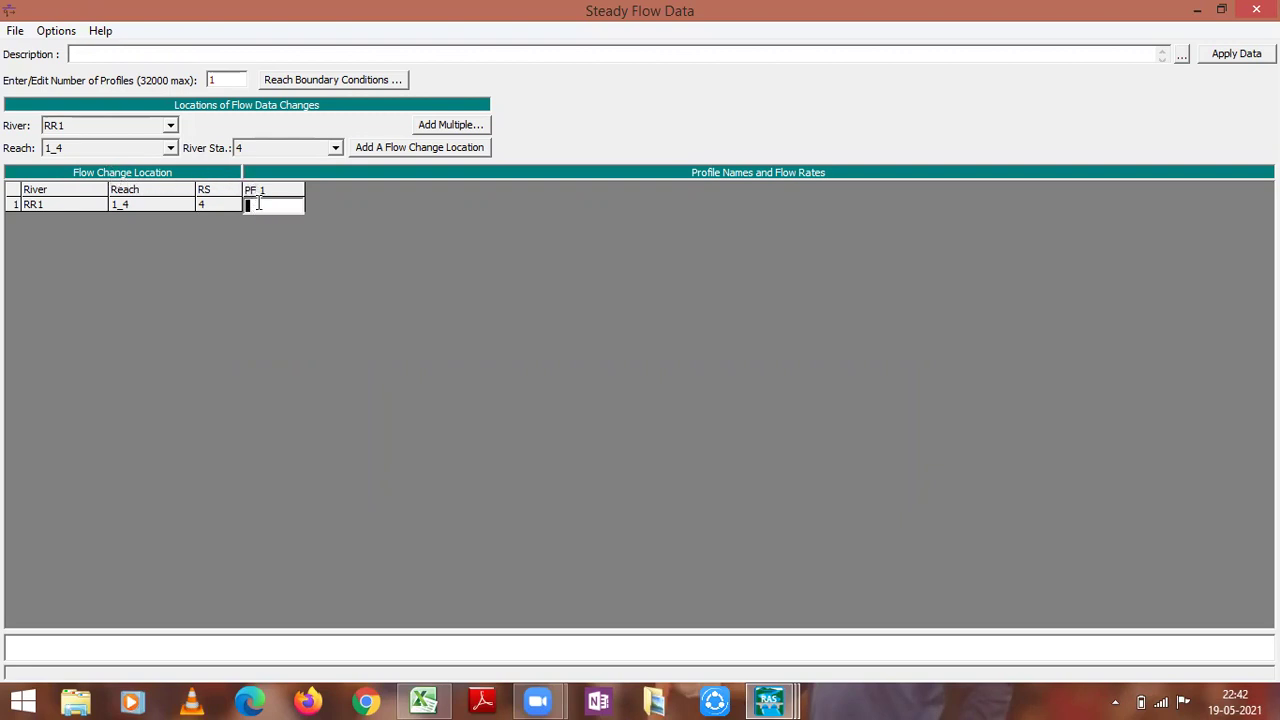
pyautogui.write('10')
pyautogui.click(423, 700)
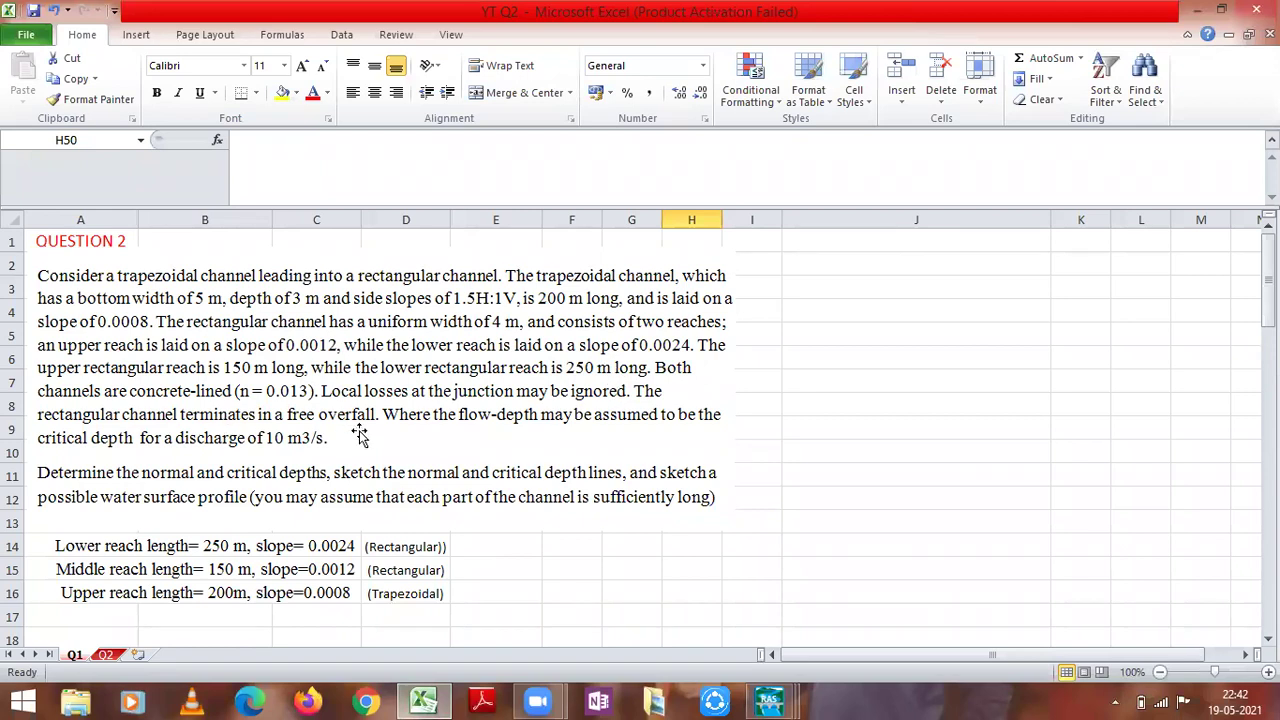
pyautogui.click(785, 698)
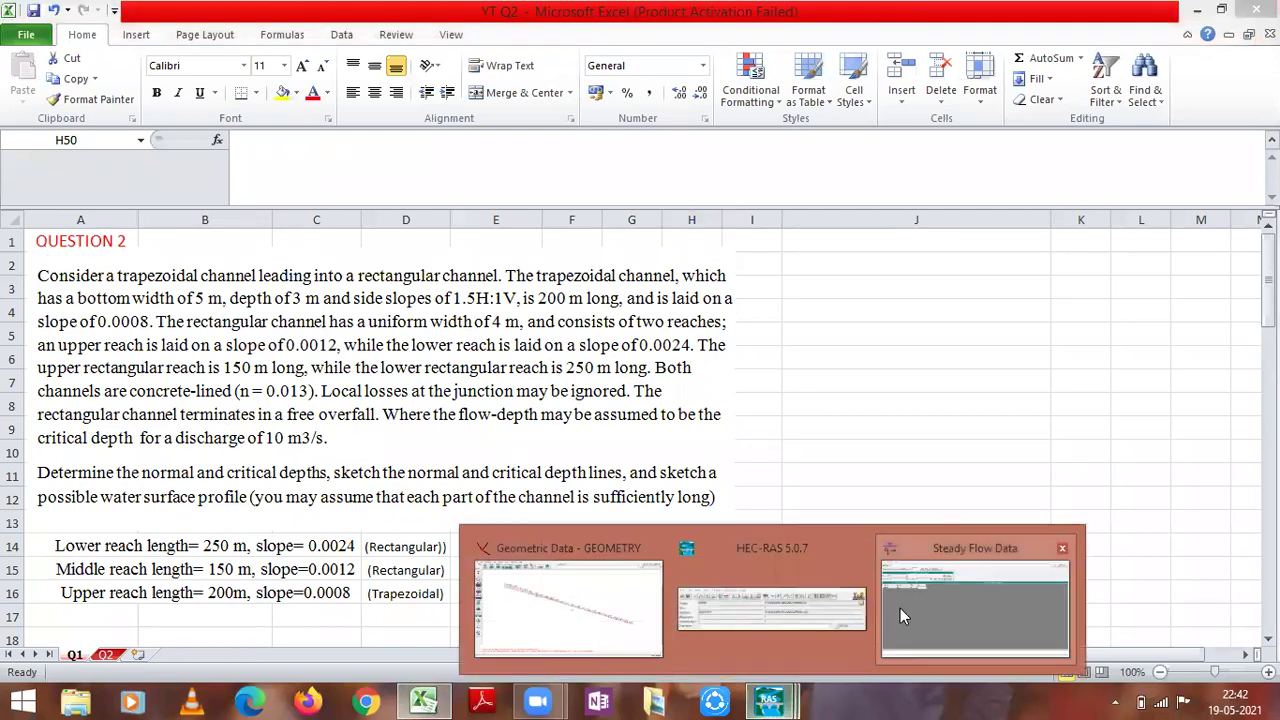
pyautogui.click(900, 608)
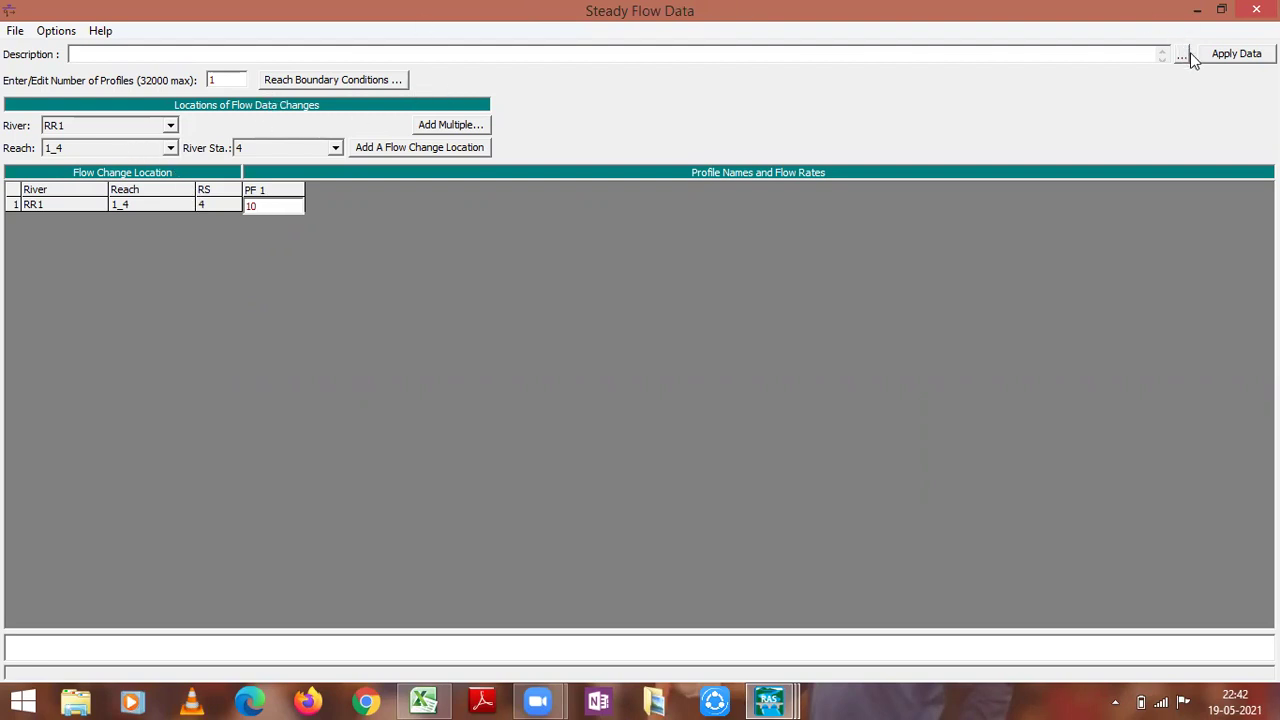
pyautogui.click(1232, 60)
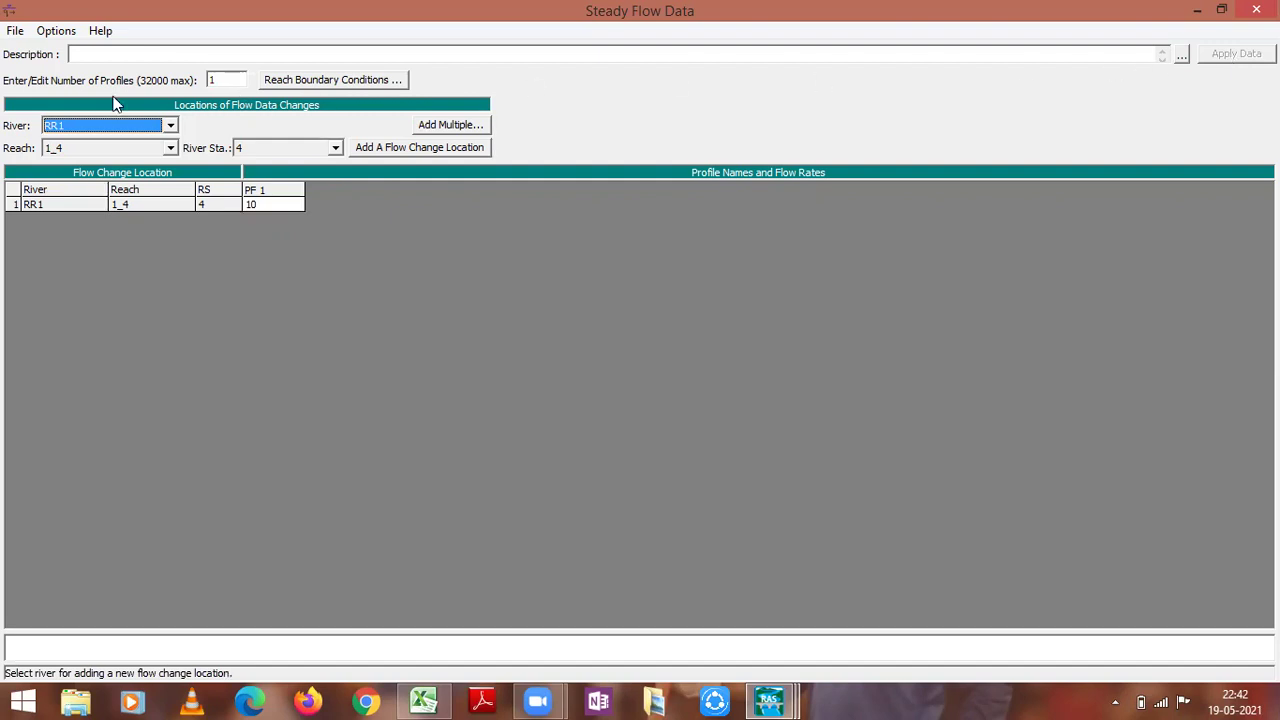
# Step: Save the steady flow data with the title FLOW DATA and put its editor out of the way
pyautogui.click(15, 33)
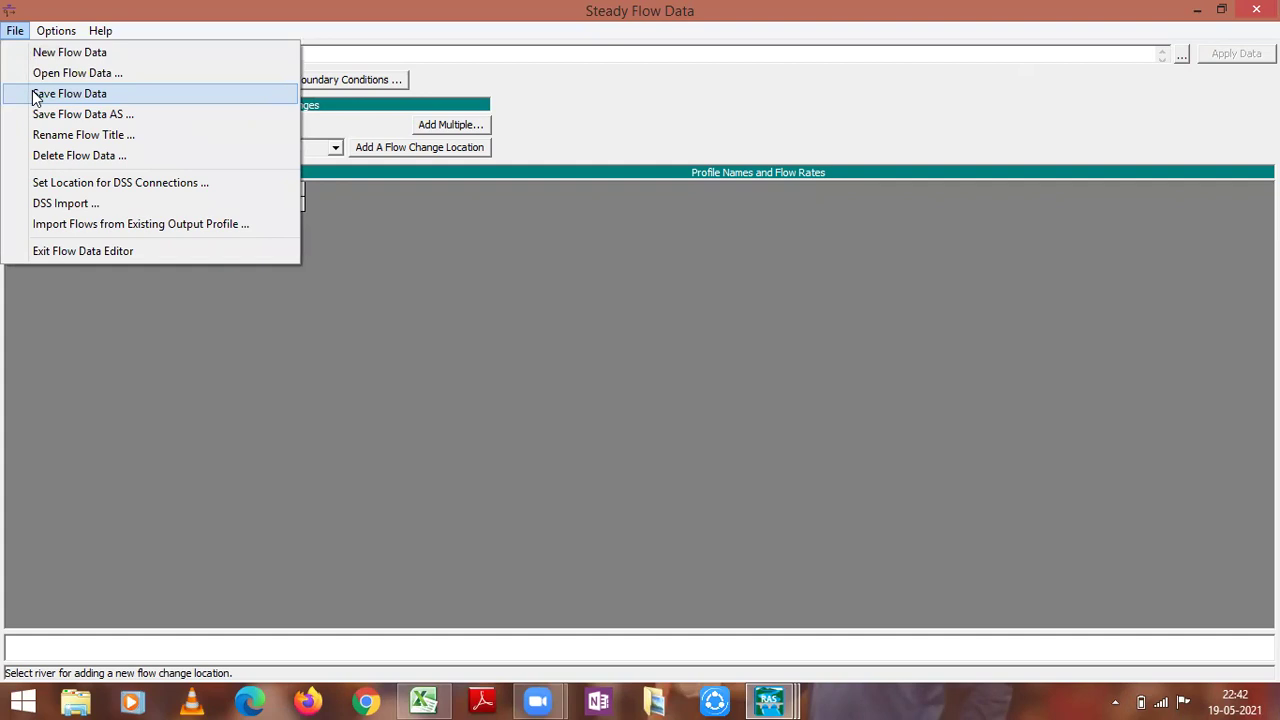
pyautogui.click(37, 95)
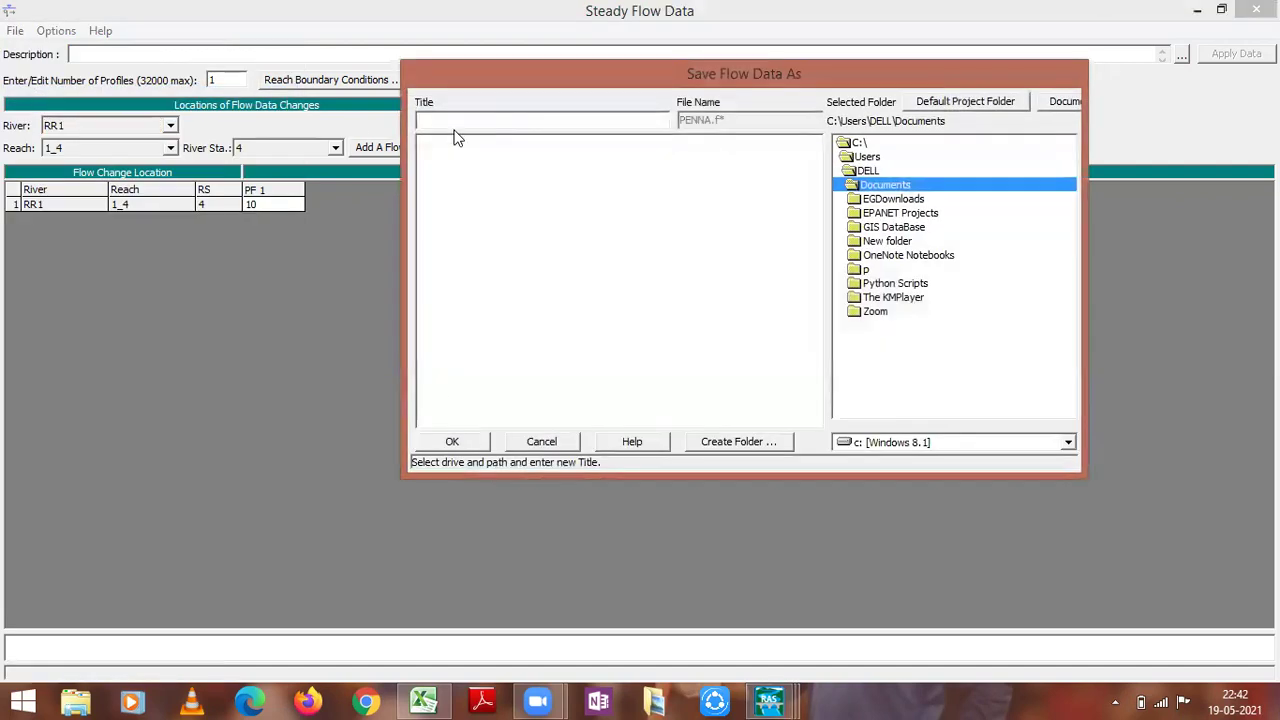
pyautogui.write('FLOW DATA')
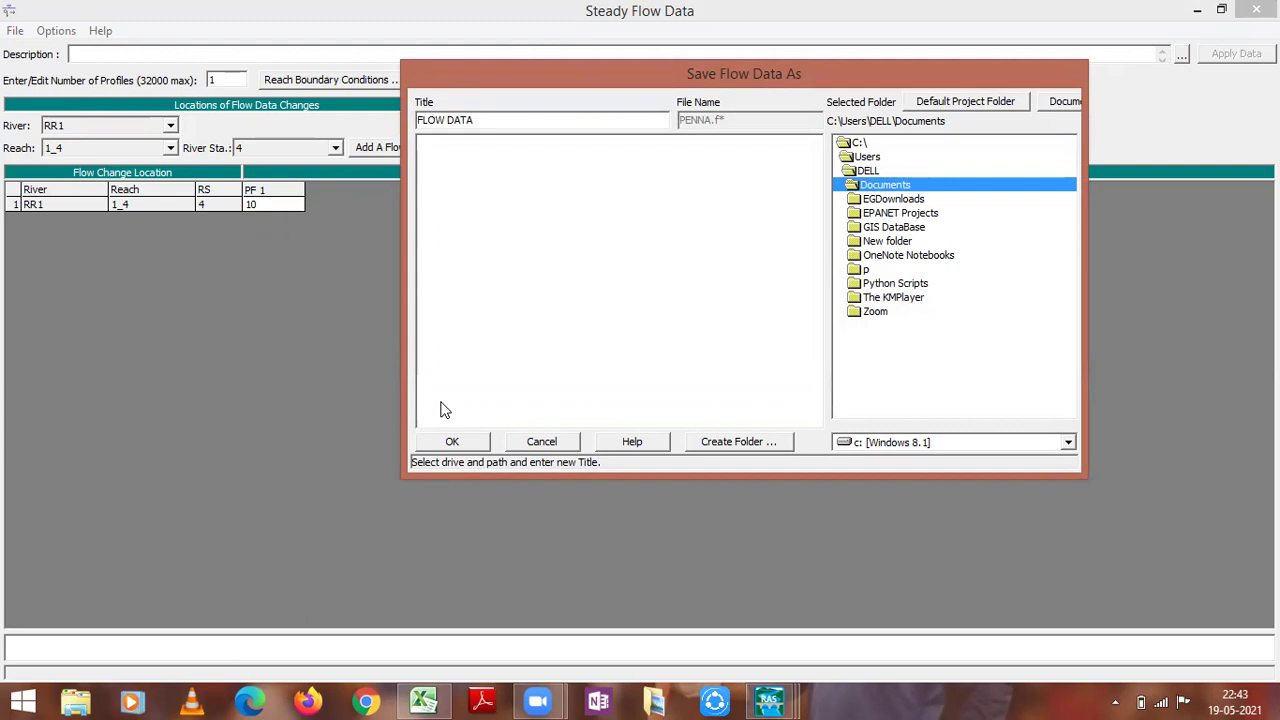
pyautogui.click(448, 443)
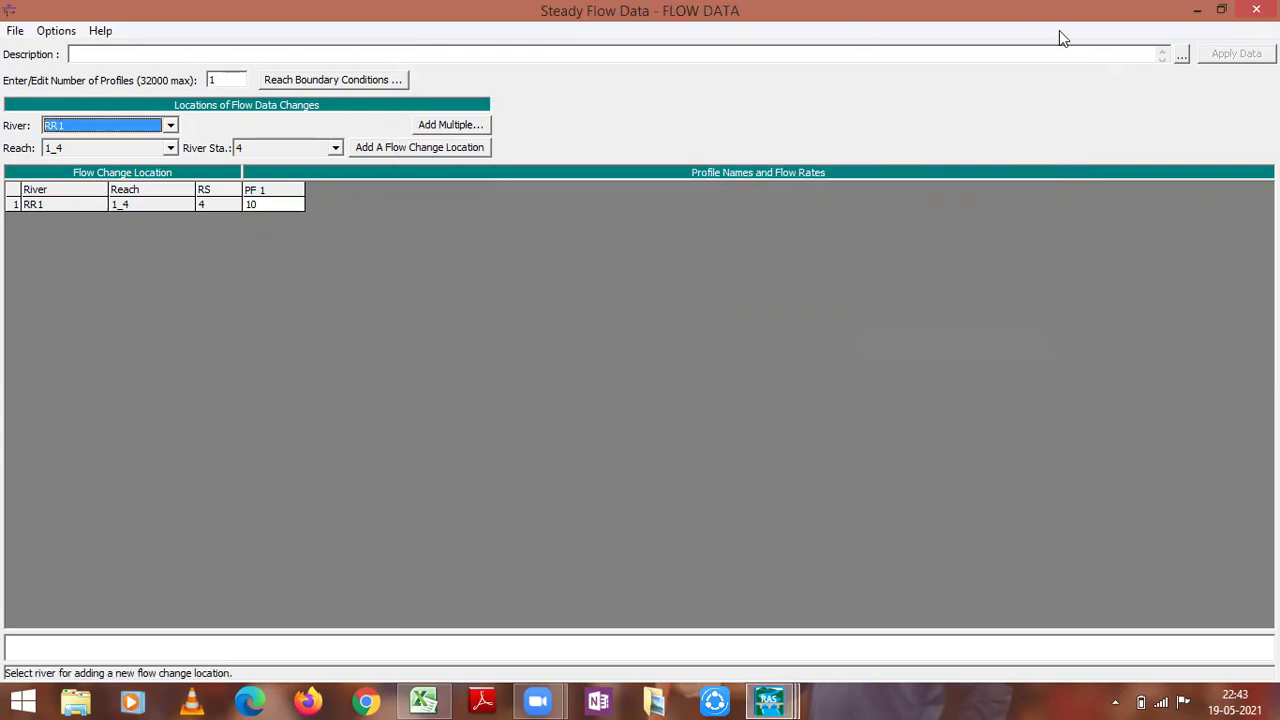
pyautogui.click(1199, 9)
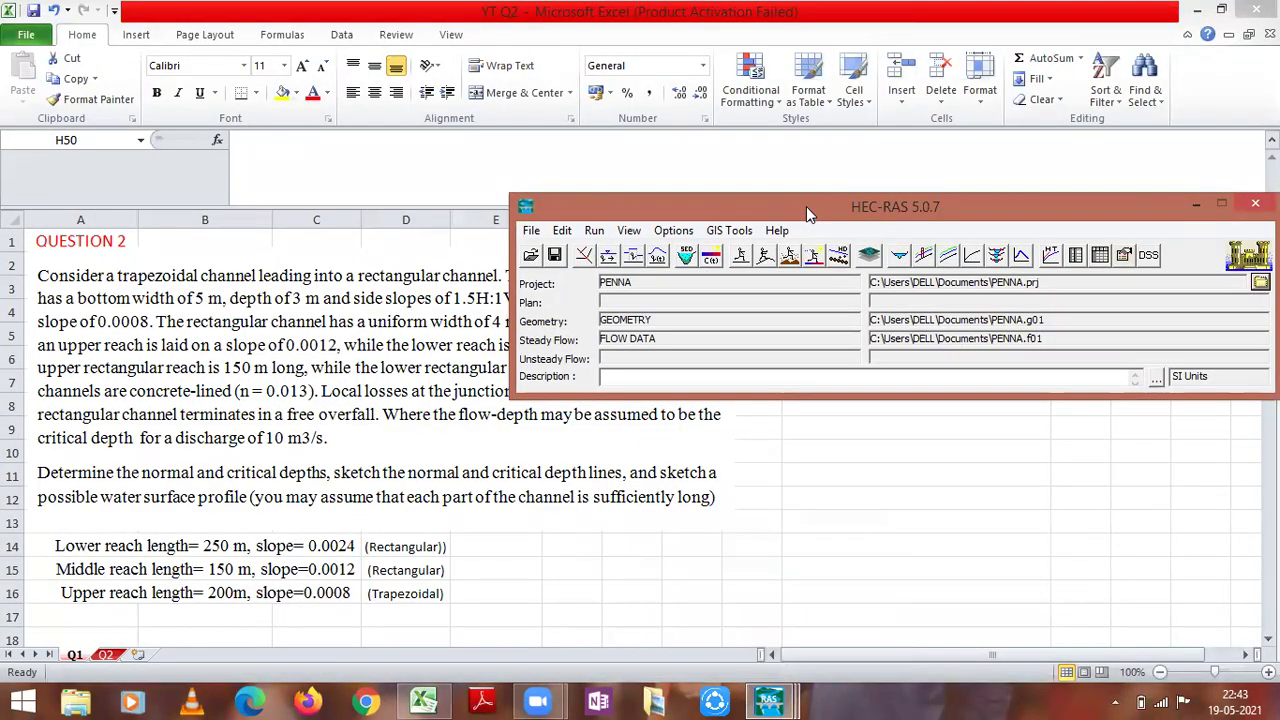
# Step: Open the steady flow analysis and set its critical depth output option to Critical Always Calculated
pyautogui.moveTo(806, 206); pyautogui.dragTo(633, 133)
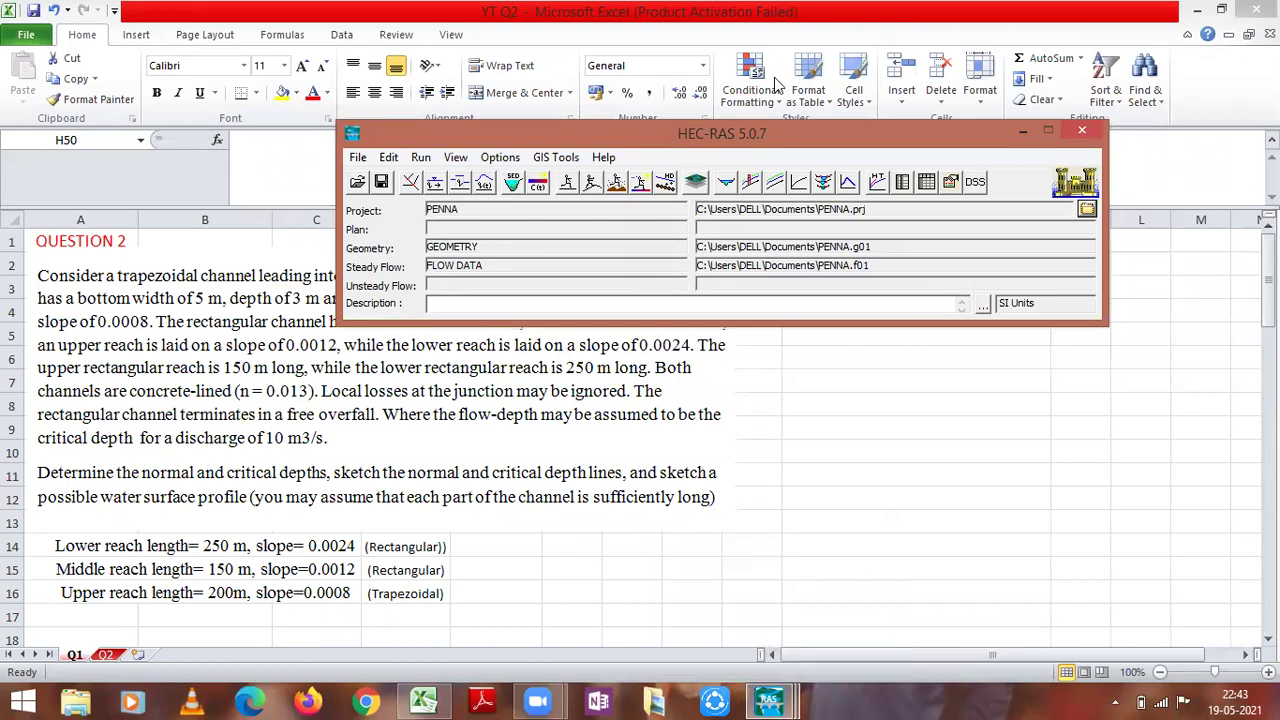
pyautogui.click(416, 160)
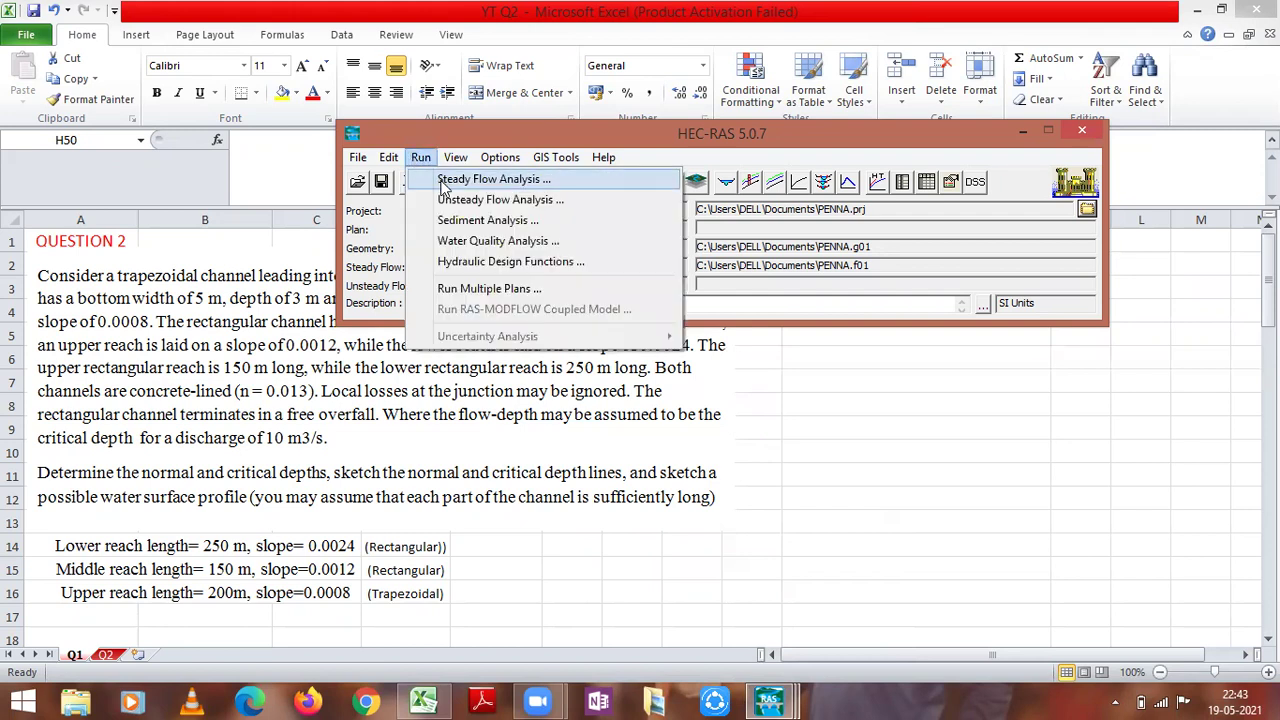
pyautogui.click(443, 181)
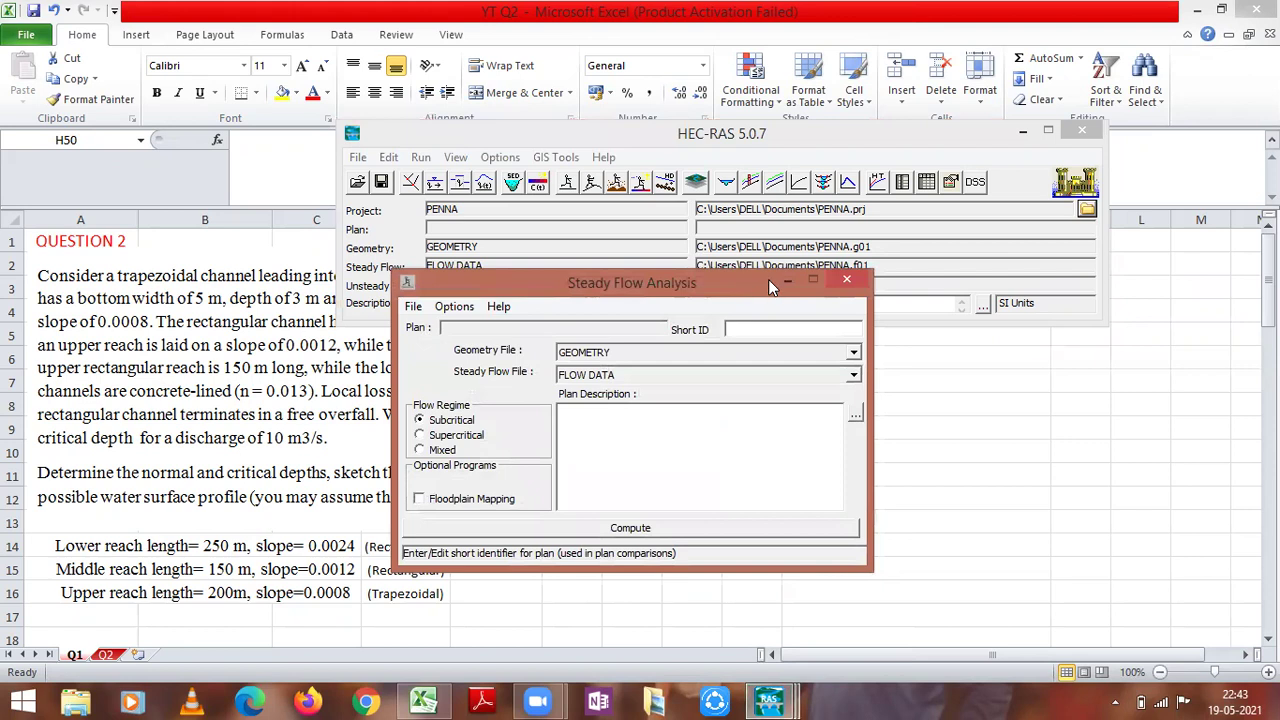
pyautogui.moveTo(768, 279); pyautogui.dragTo(765, 213)
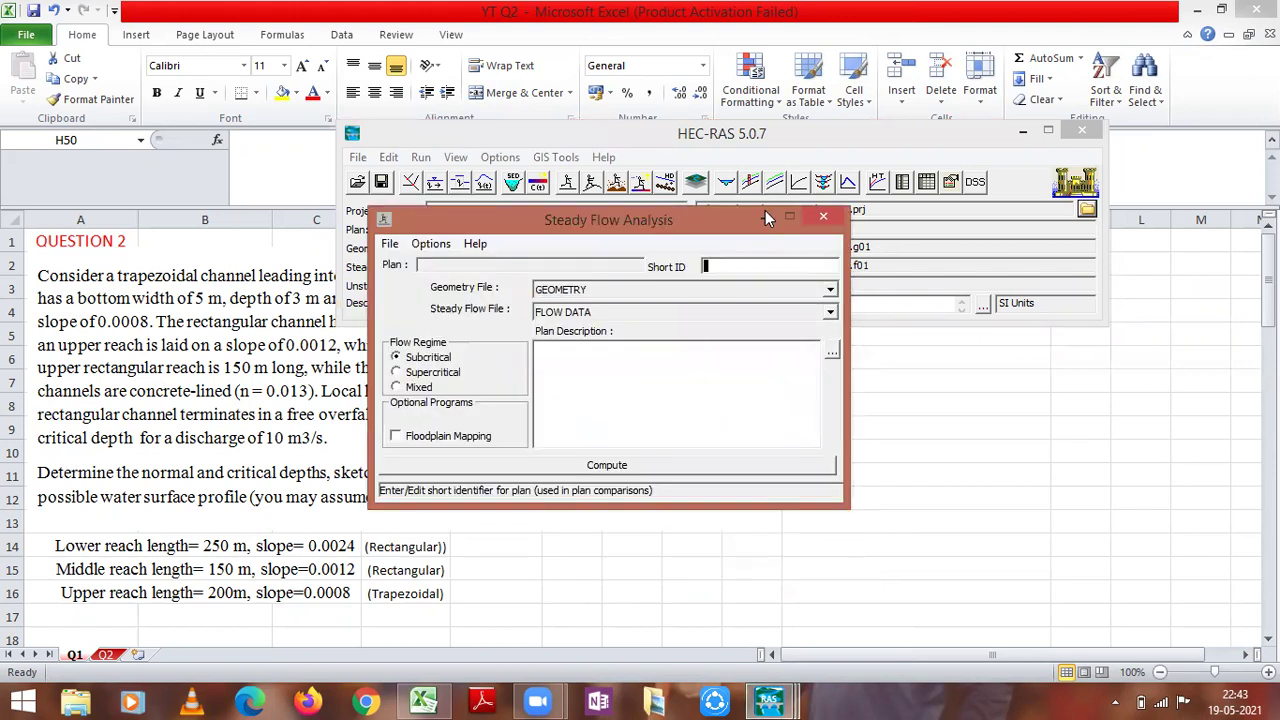
pyautogui.click(470, 136)
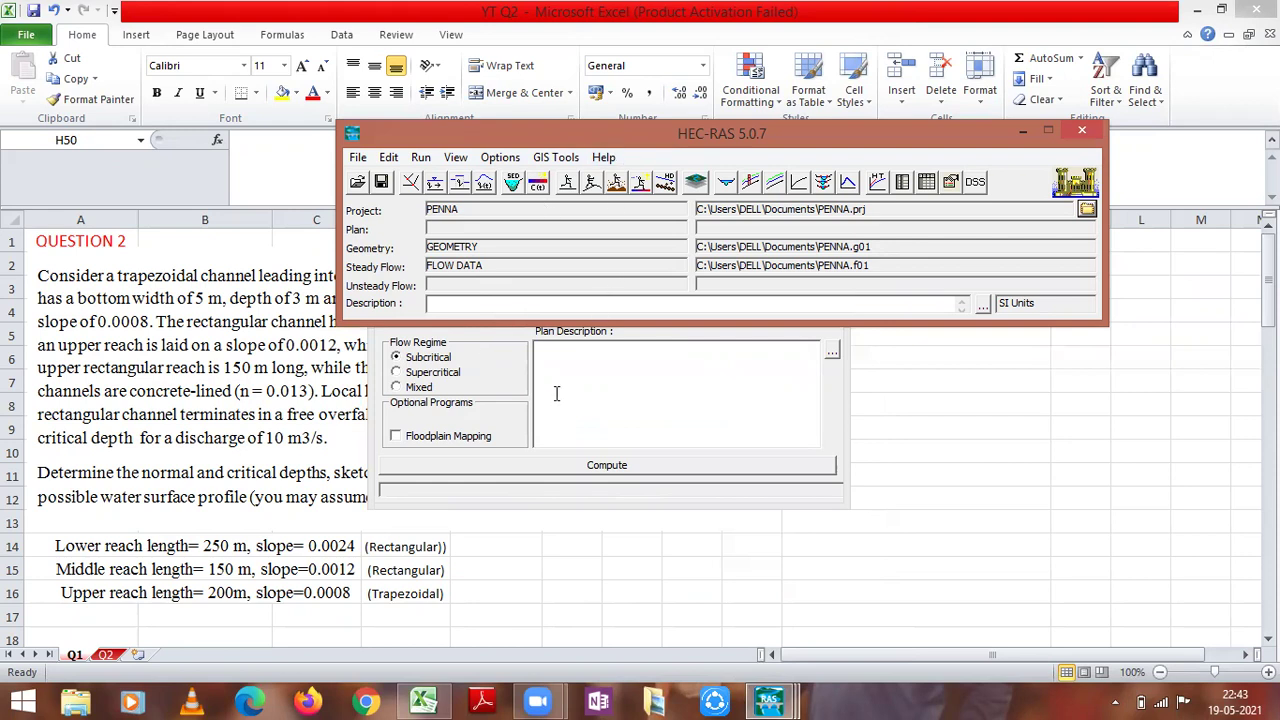
pyautogui.click(500, 332)
pyautogui.click(431, 244)
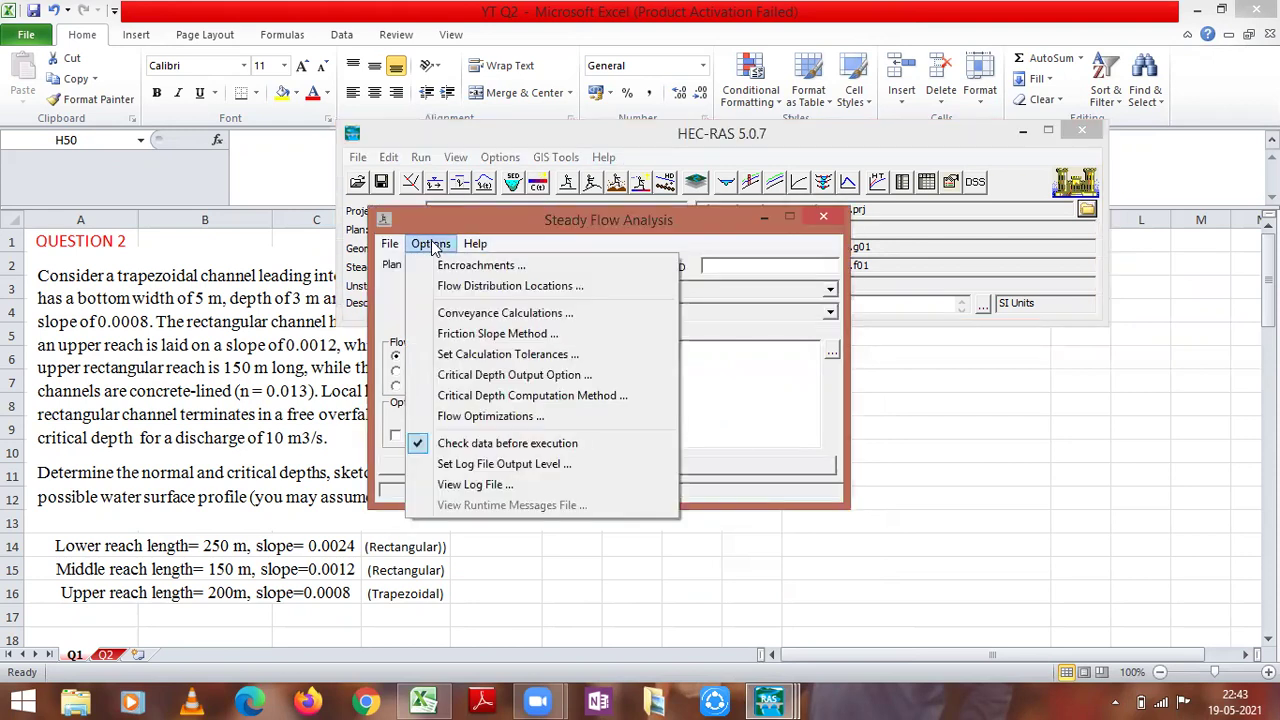
pyautogui.click(470, 377)
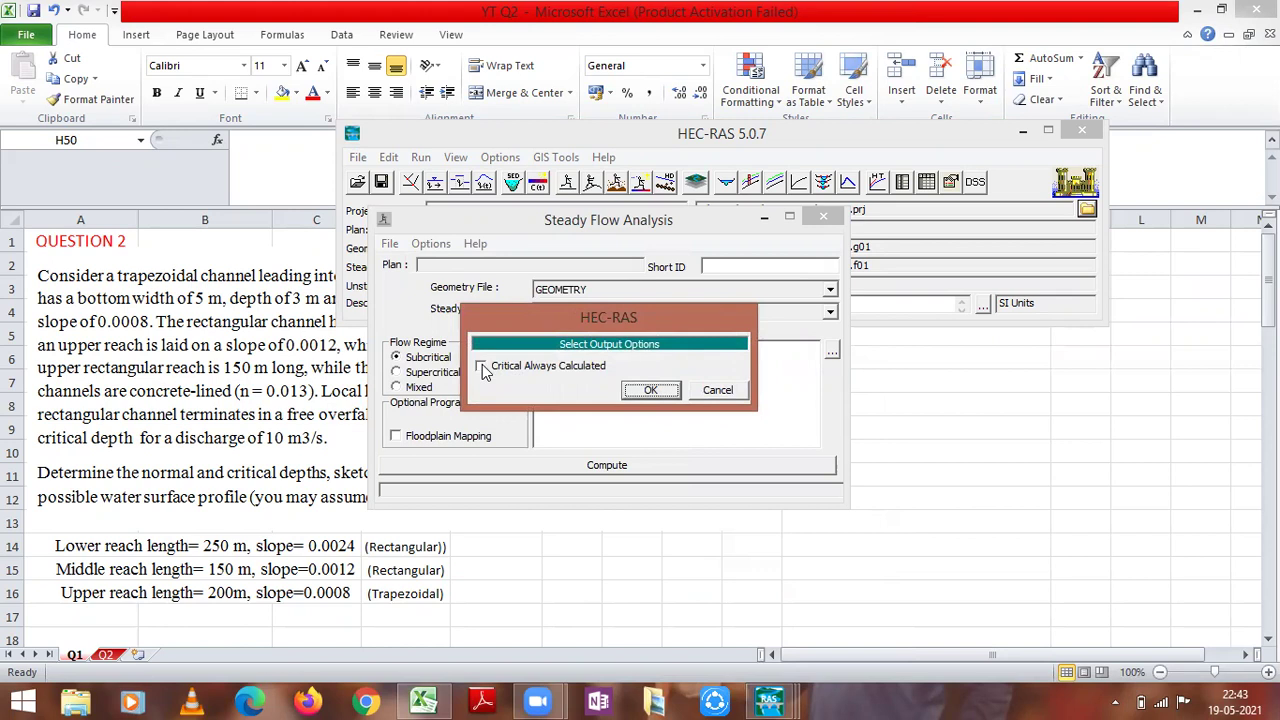
pyautogui.click(482, 368)
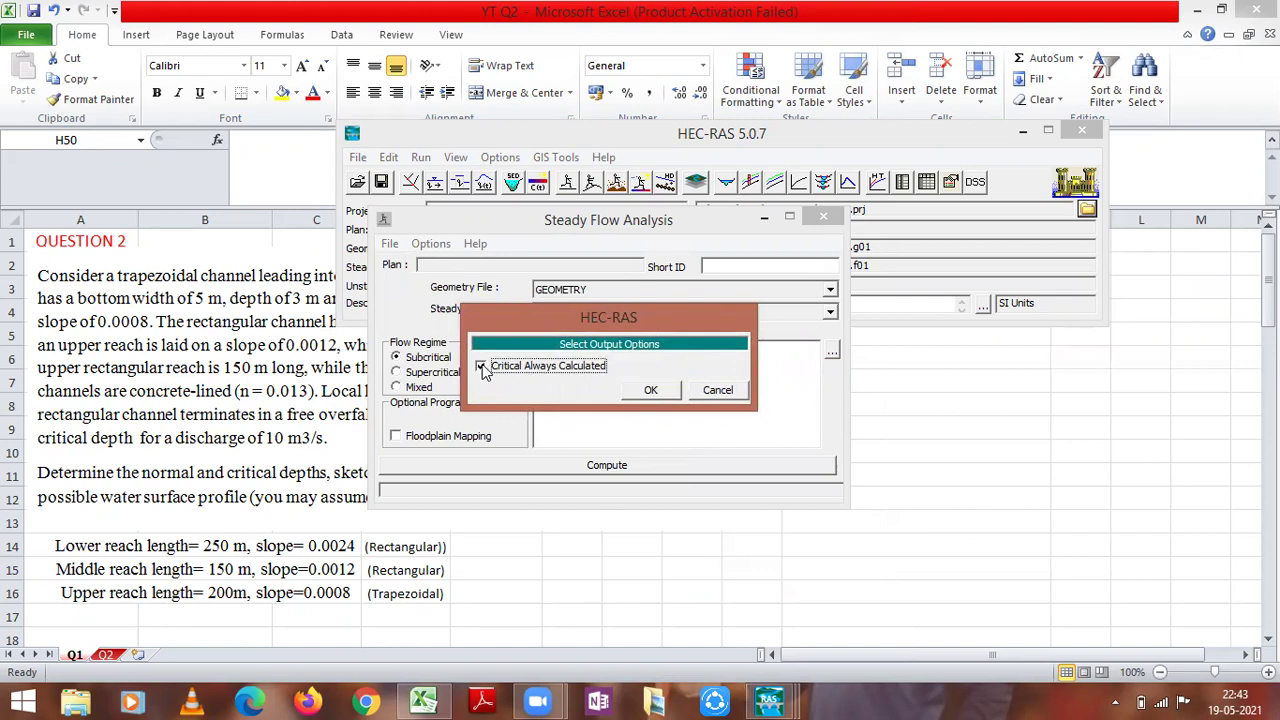
pyautogui.click(650, 395)
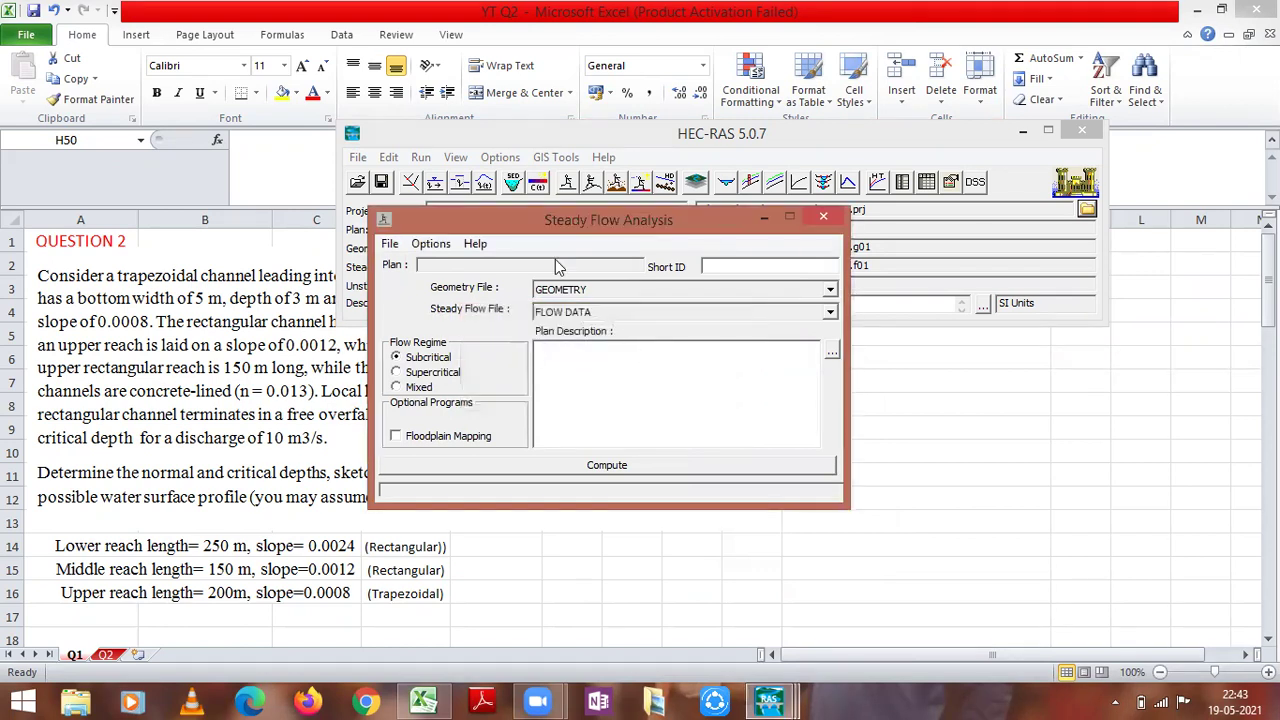
# Step: Recheck the critical depth output option of the steady flow analysis
pyautogui.click(430, 245)
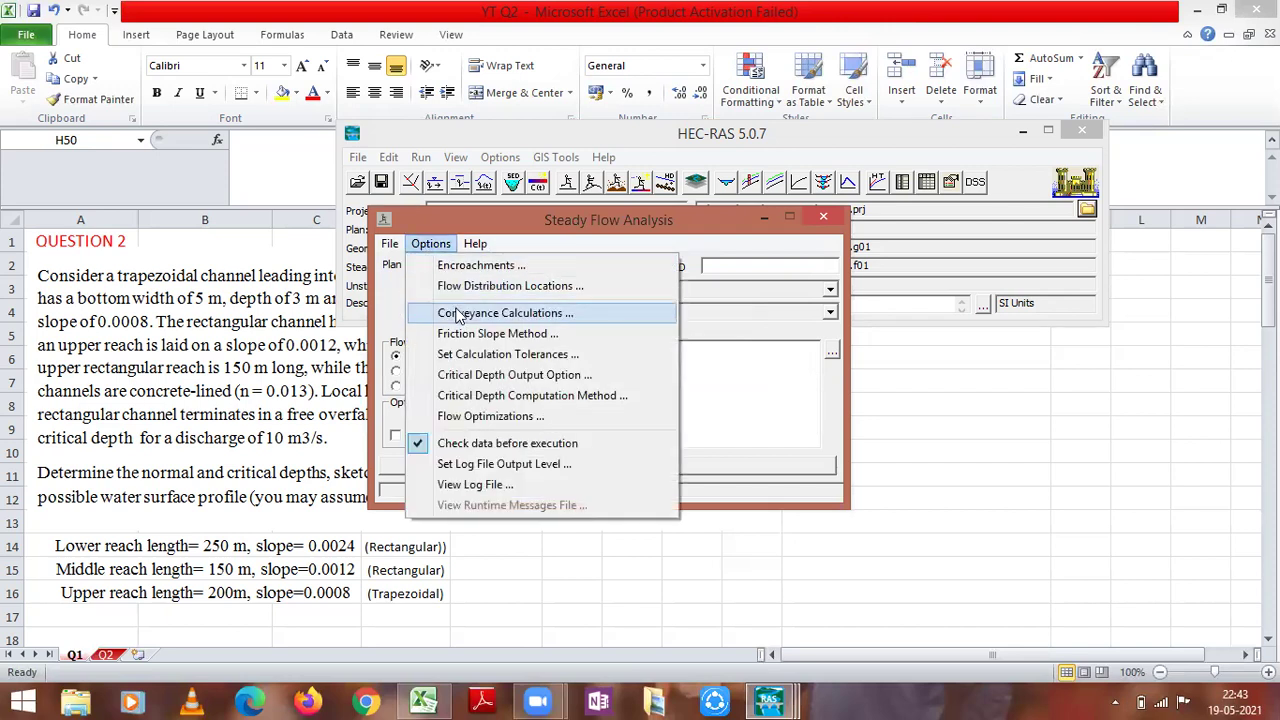
pyautogui.click(470, 374)
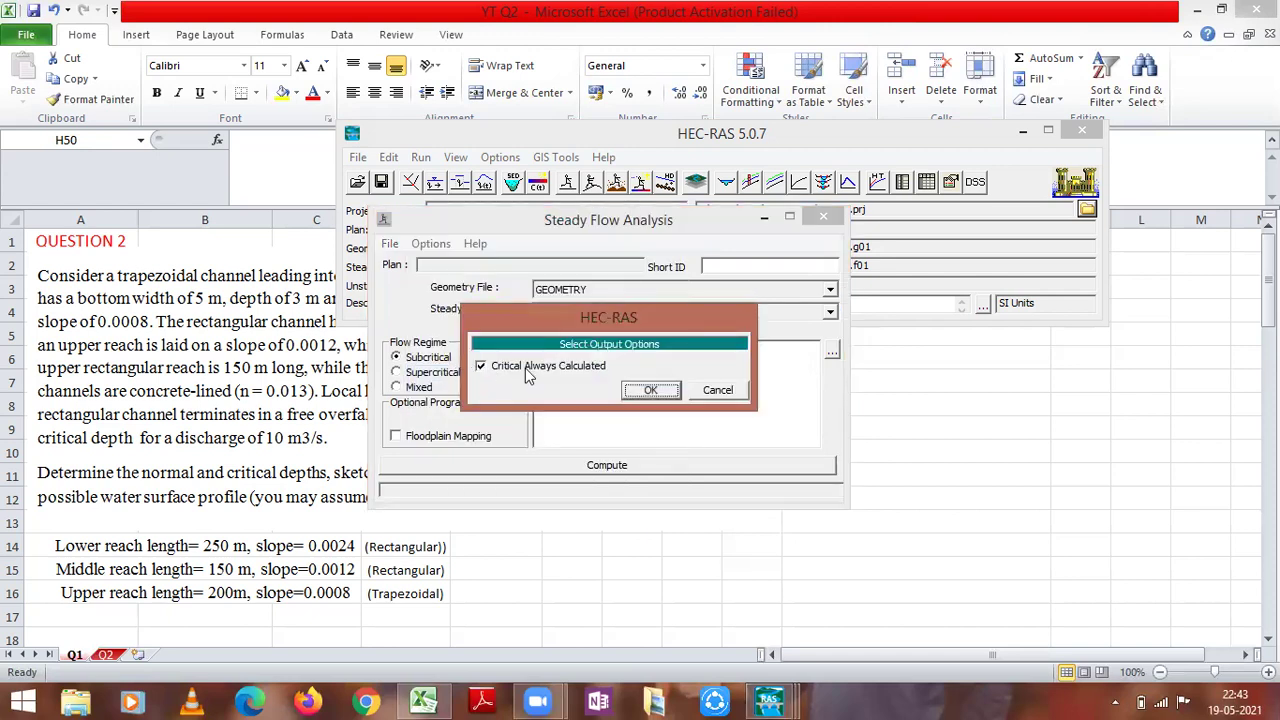
pyautogui.click(650, 390)
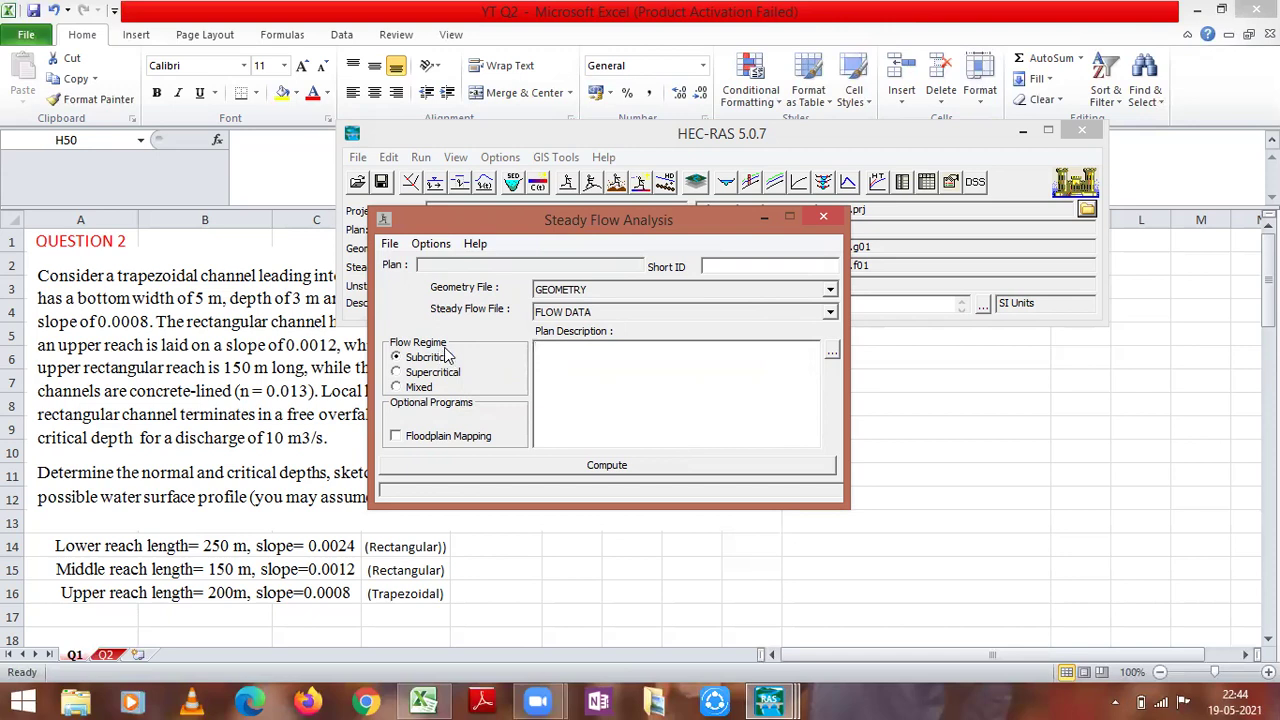
# Step: Set the flow regime to Mixed and give the plan the short ID 123
pyautogui.click(397, 387)
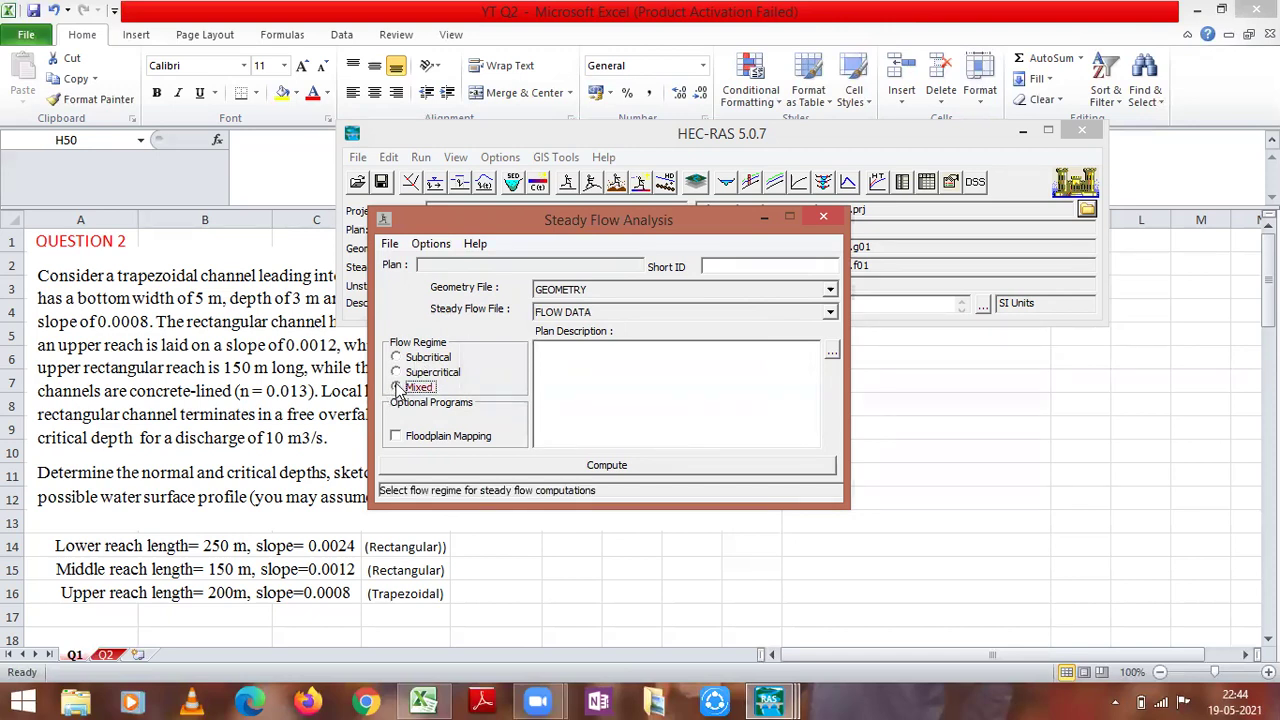
pyautogui.click(727, 266)
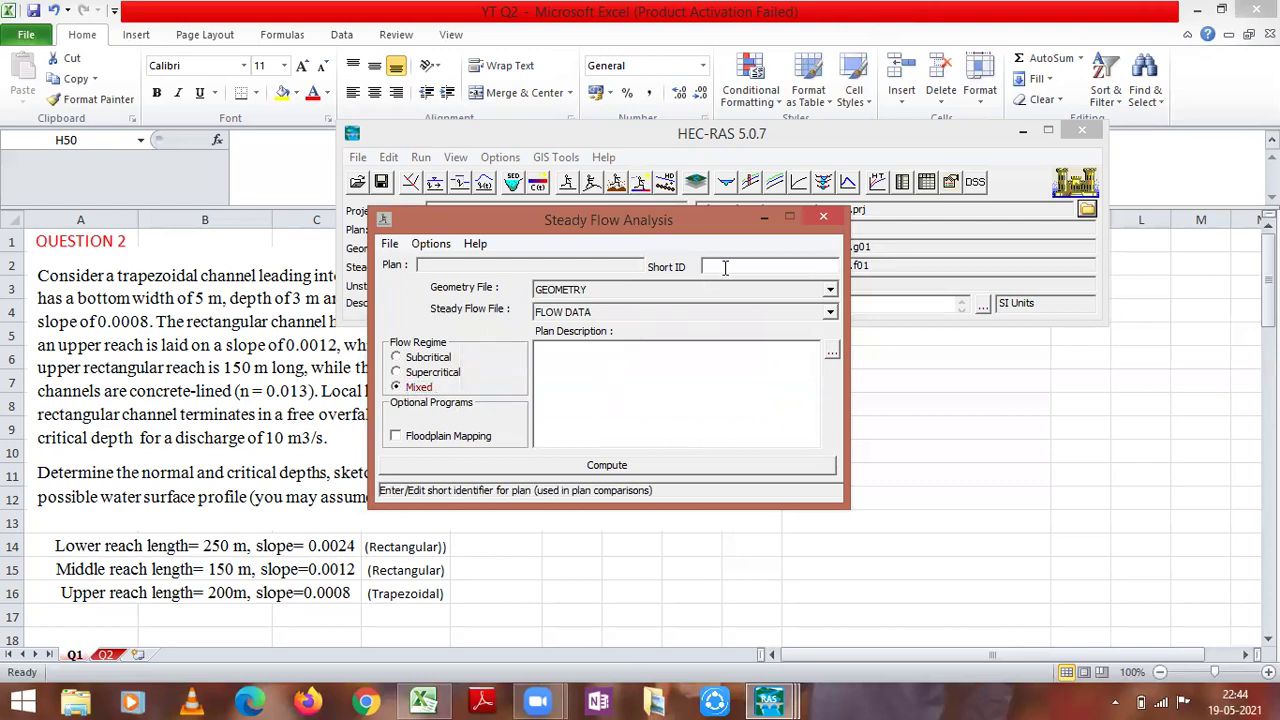
pyautogui.write('123')
# Step: Save the plan with the title P123 and accept 123 as its short identifier
pyautogui.click(389, 245)
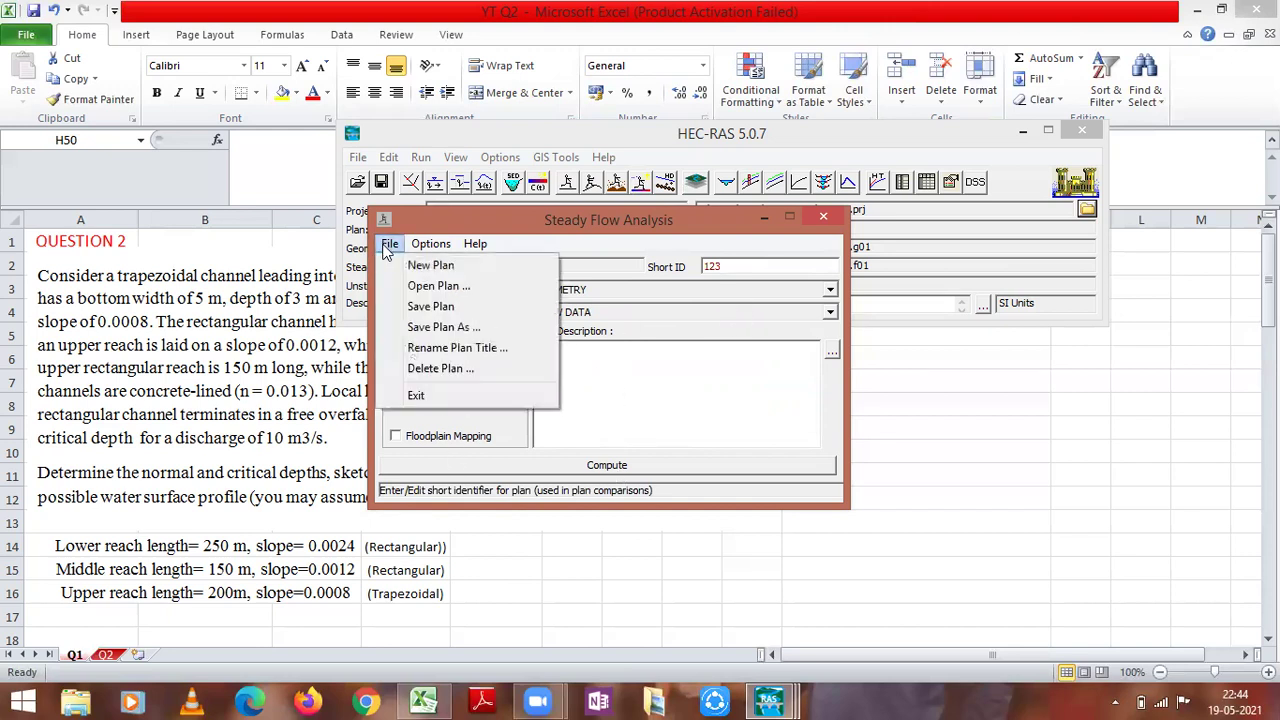
pyautogui.click(432, 307)
pyautogui.write('P123')
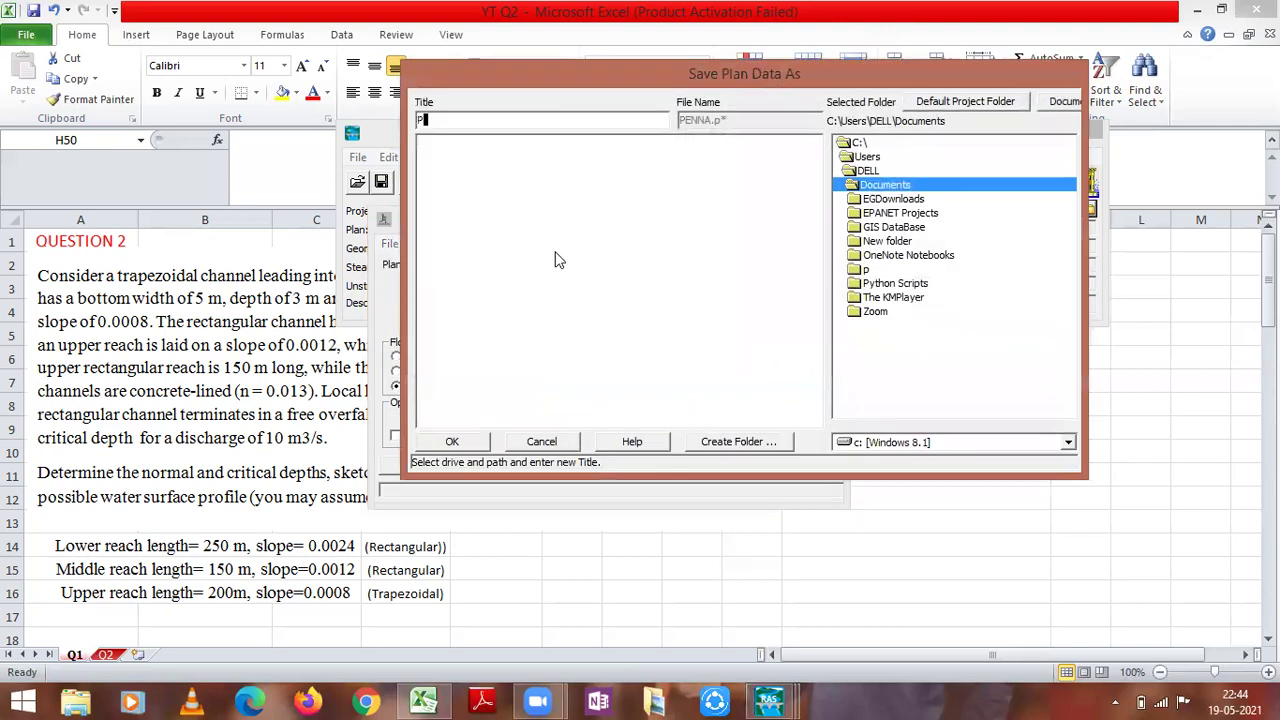
pyautogui.click(455, 444)
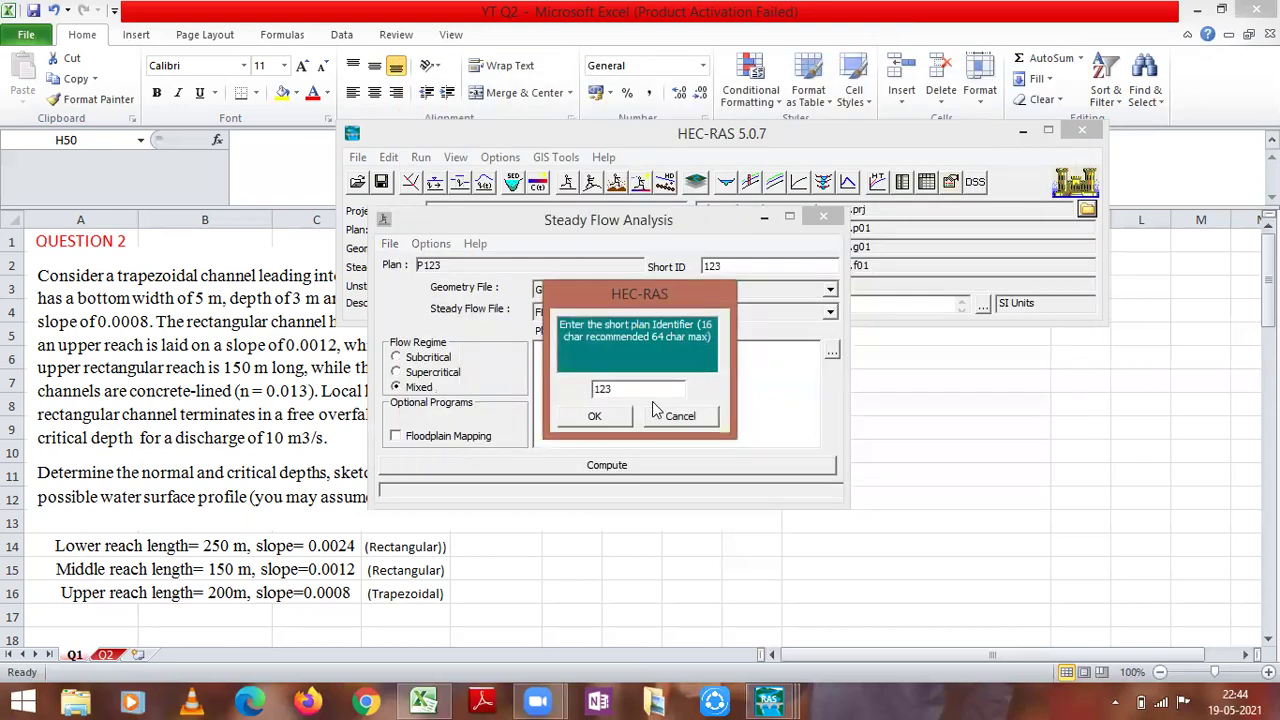
pyautogui.click(596, 418)
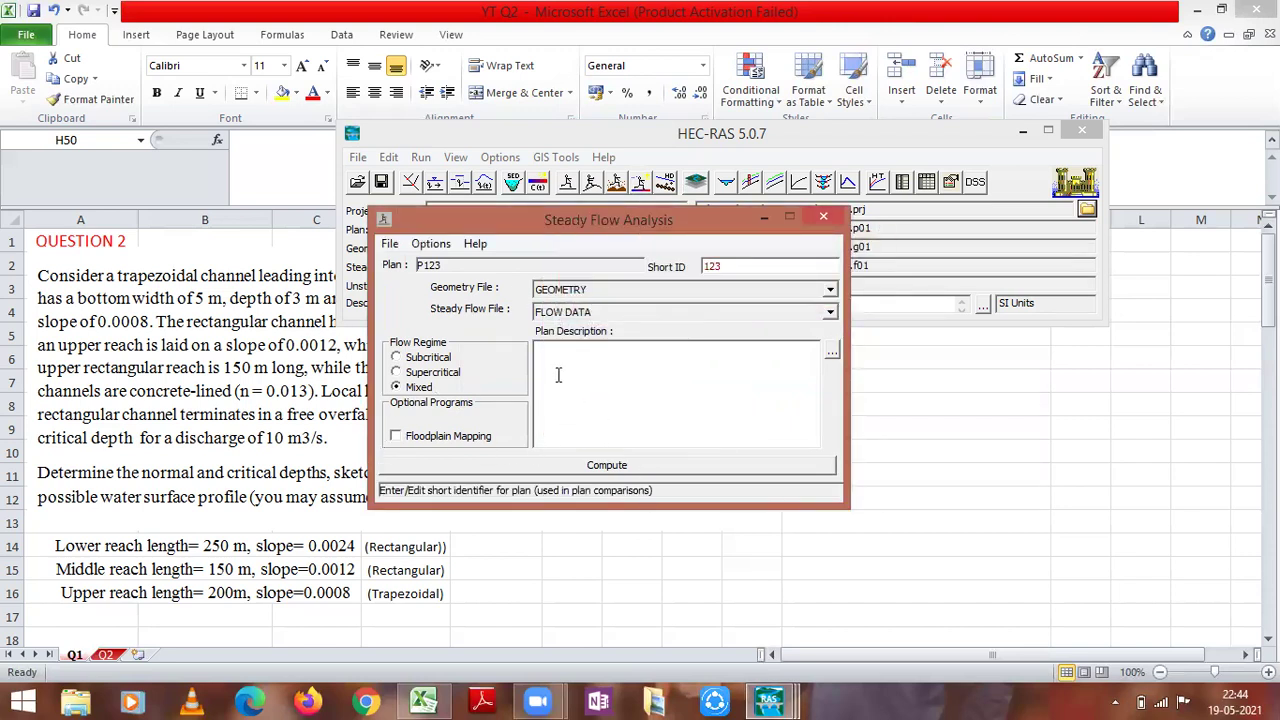
# Step: Compute the steady flow simulation for plan P123, close the computation report and put the analysis window away
pyautogui.click(616, 467)
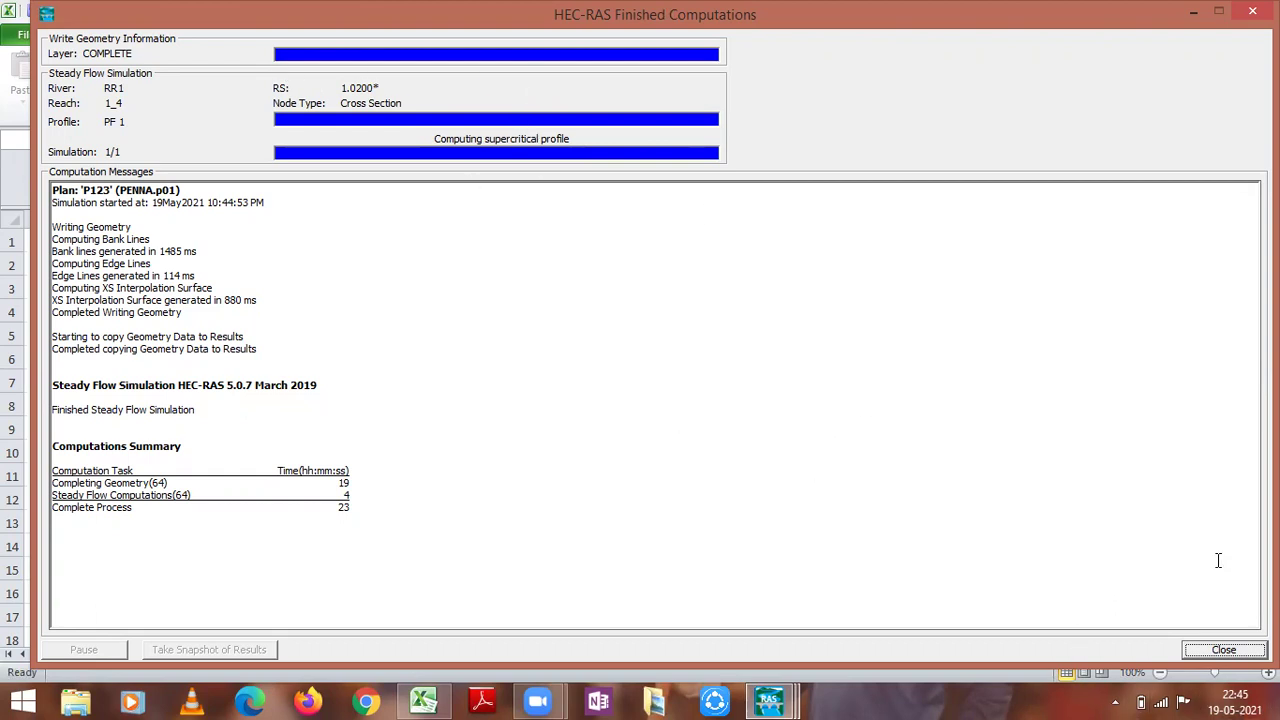
pyautogui.click(1228, 651)
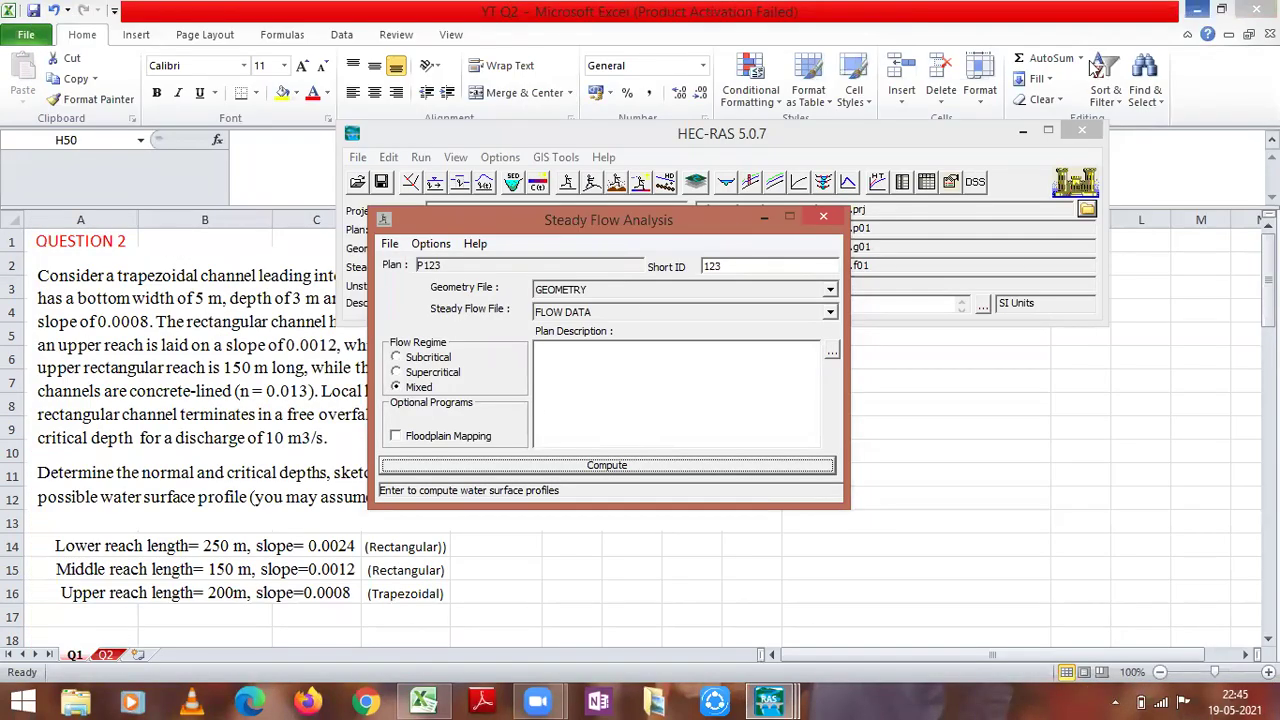
pyautogui.click(766, 219)
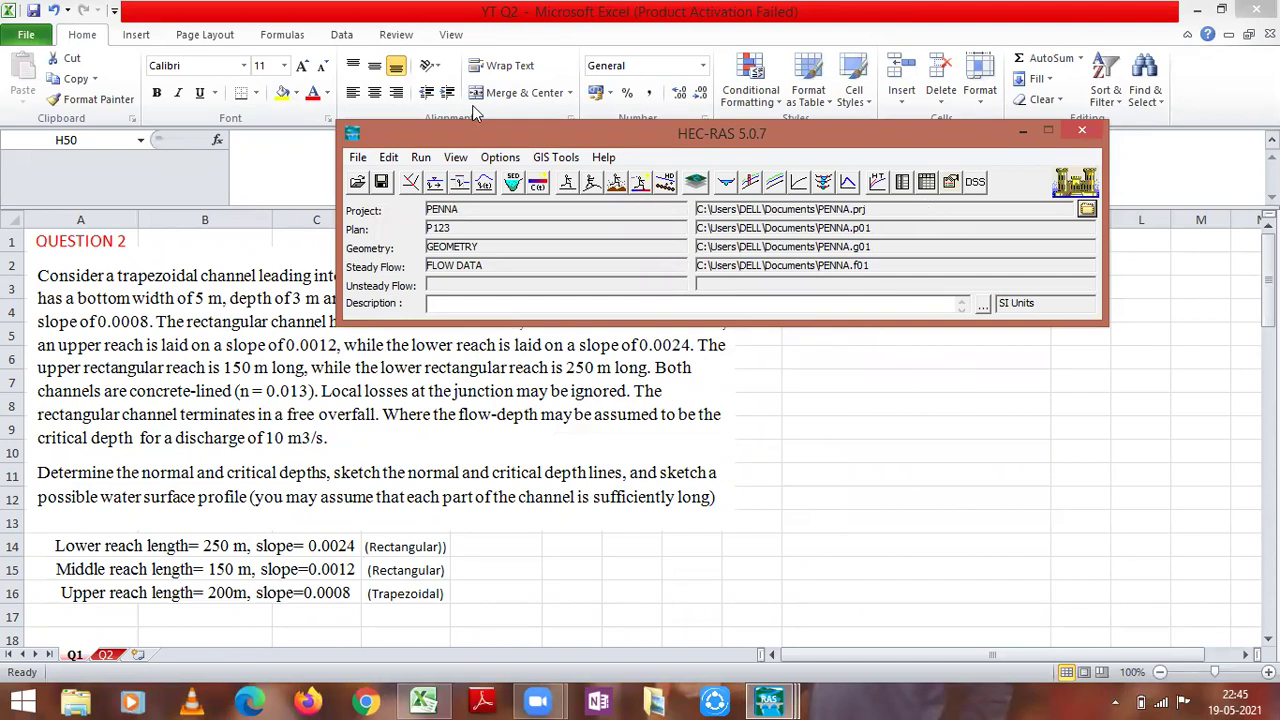
# Step: View the computed water levels in the cross section plots of reach 1_4, from river station 4 to rectangular station 3
pyautogui.moveTo(517, 132); pyautogui.dragTo(529, 95)
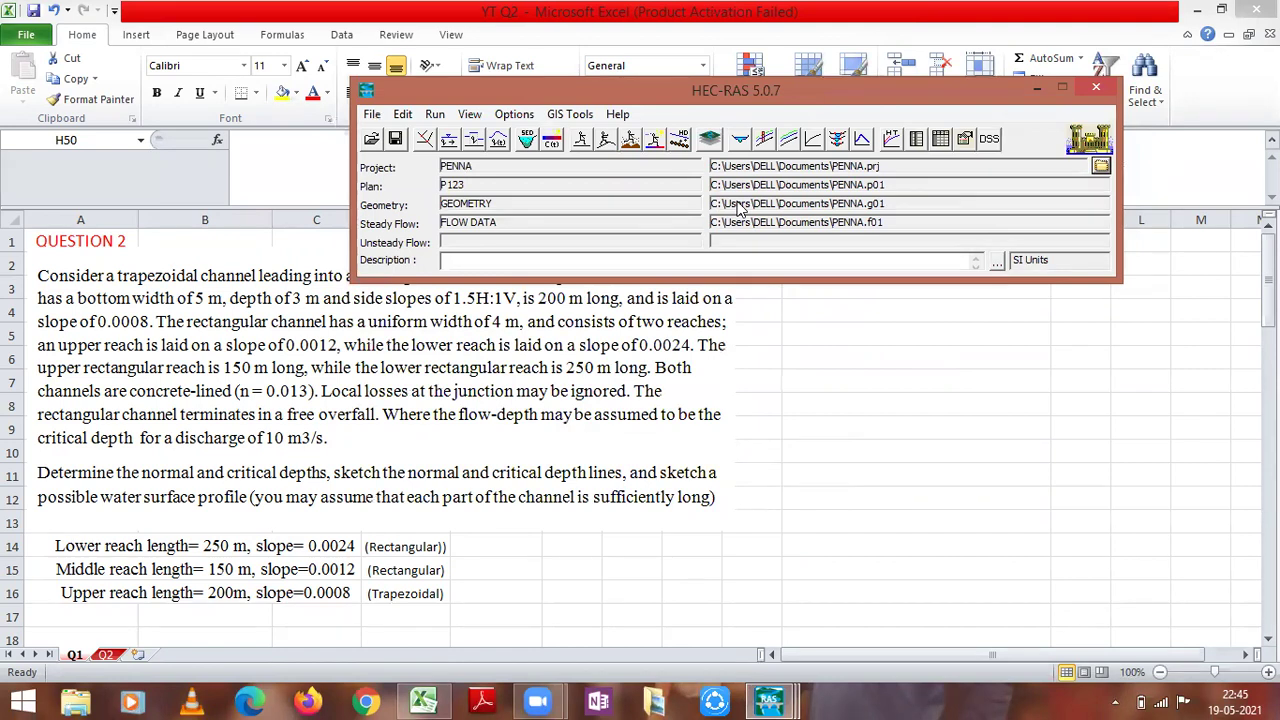
pyautogui.click(740, 138)
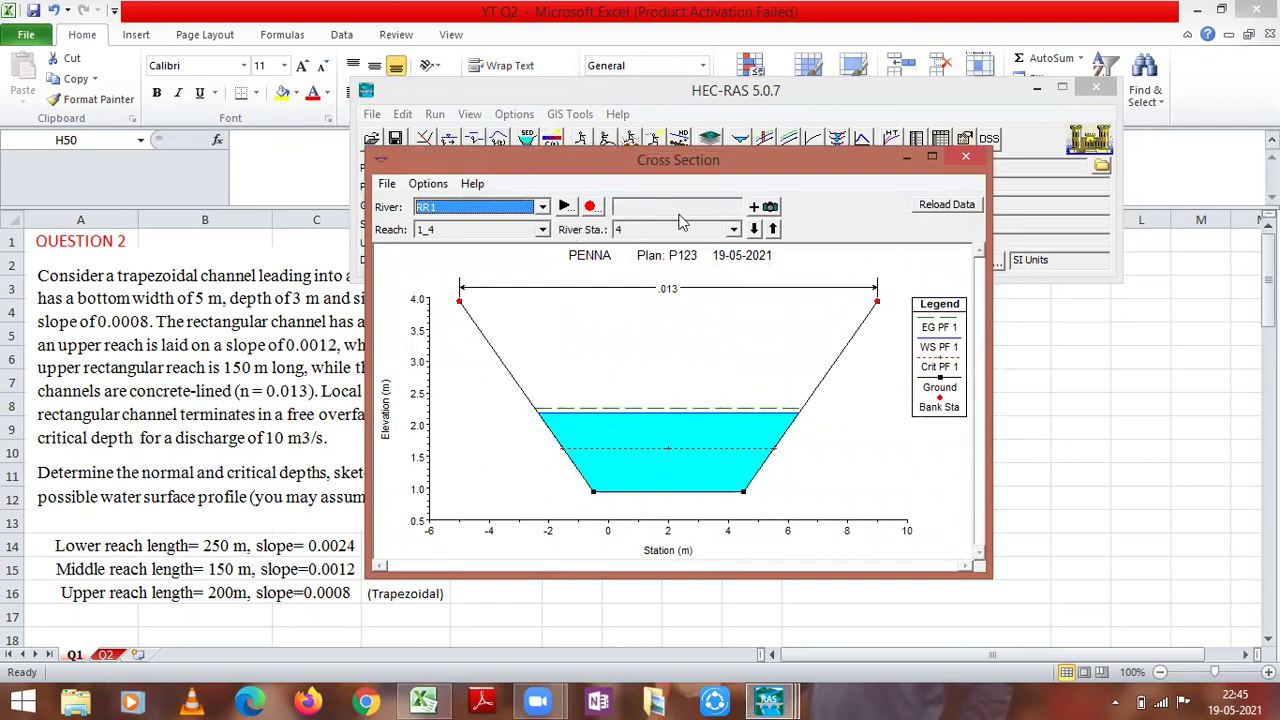
pyautogui.click(754, 229)
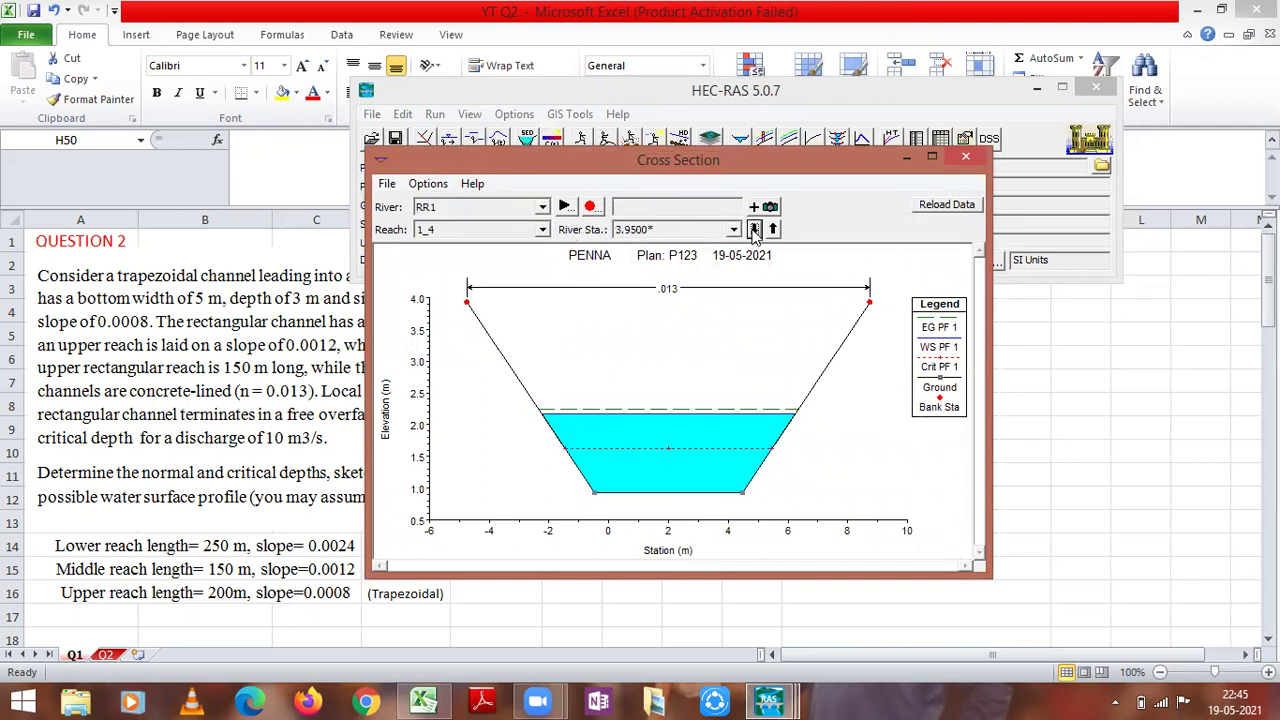
pyautogui.click(736, 230)
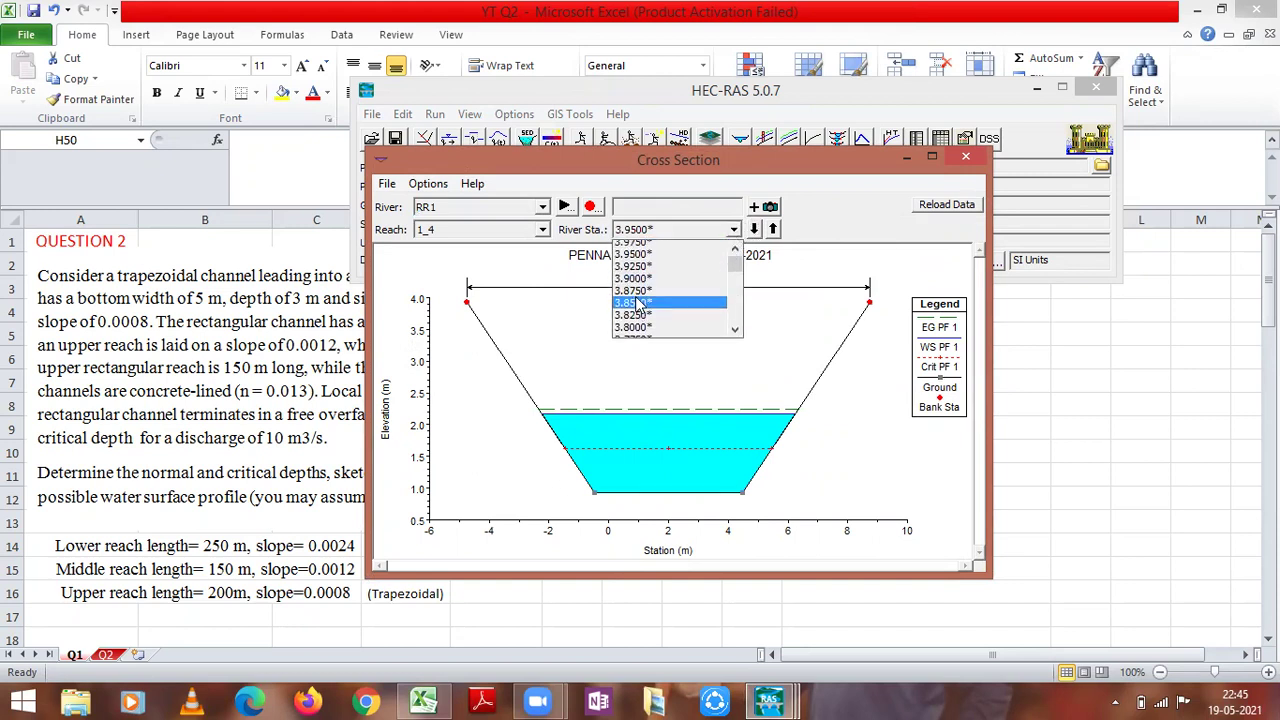
pyautogui.scroll(-7, 640, 305)
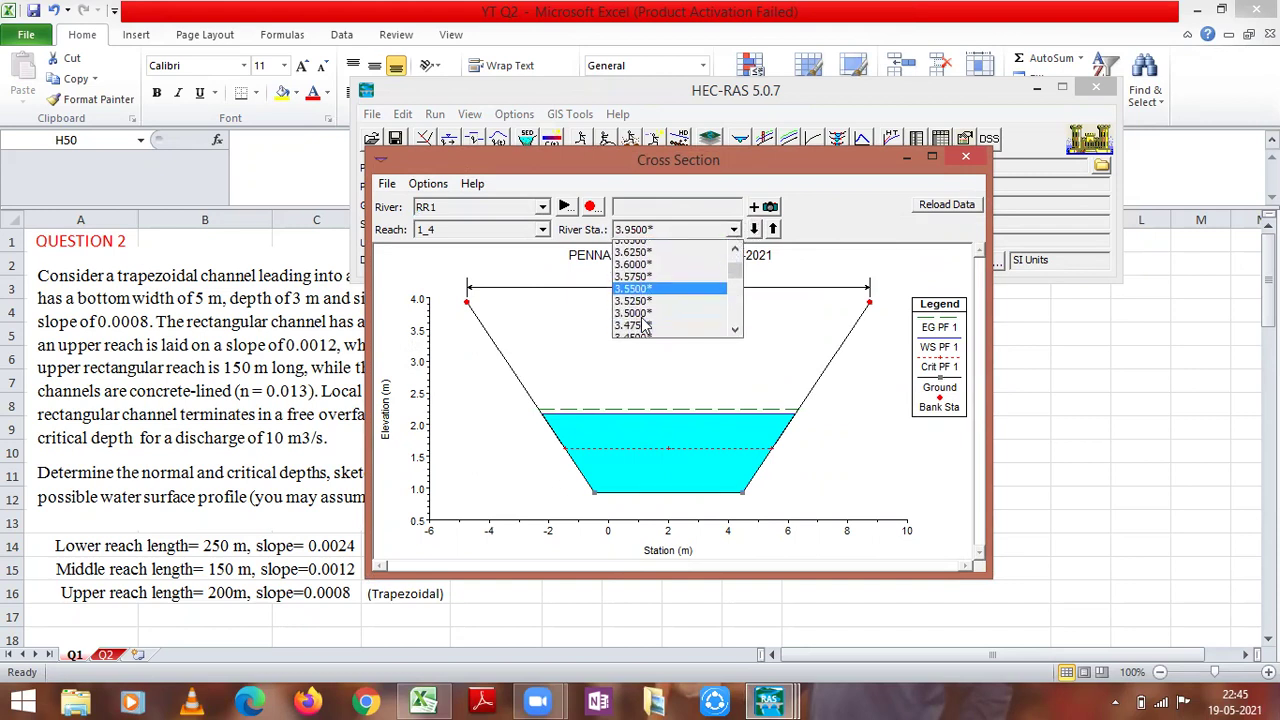
pyautogui.scroll(-4, 645, 320)
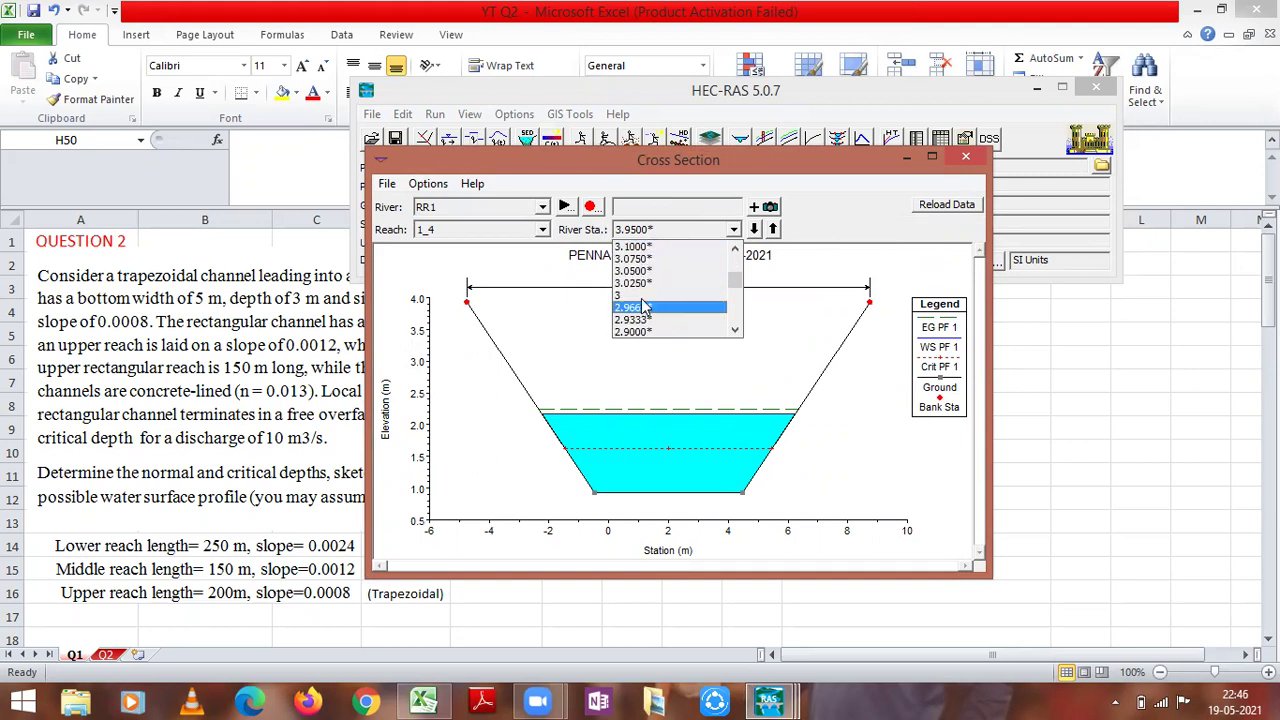
pyautogui.click(645, 303)
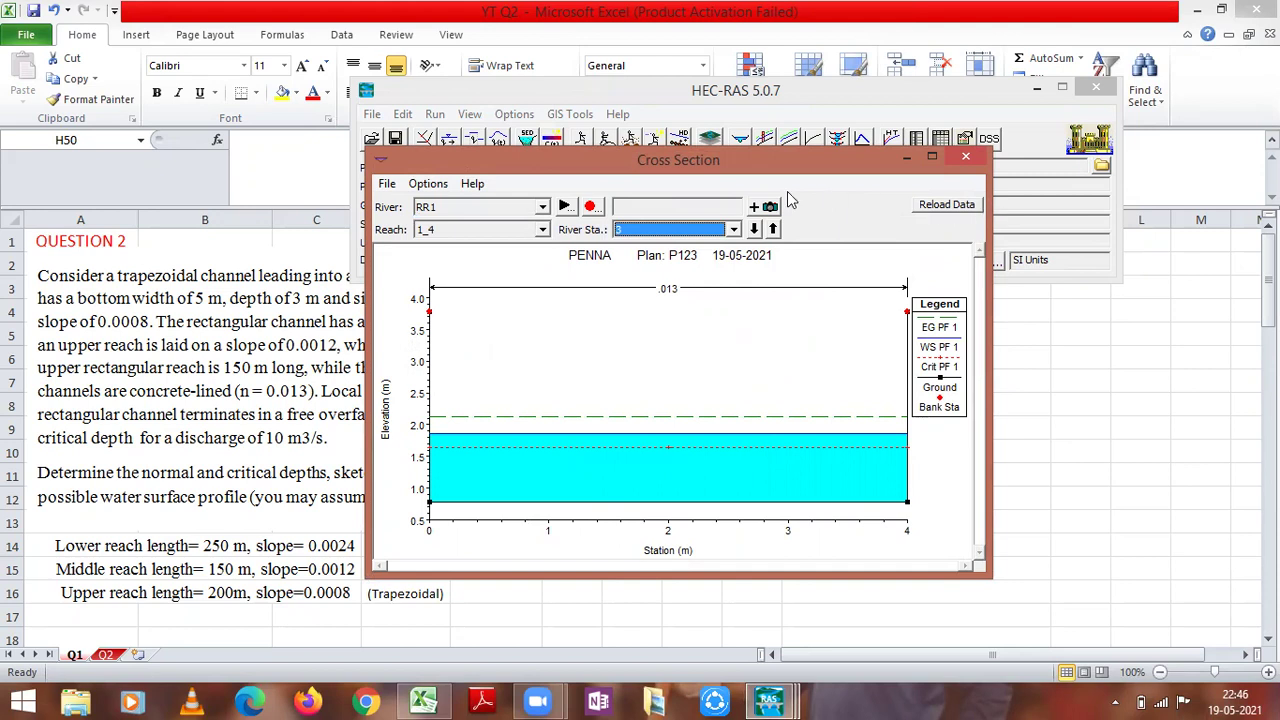
pyautogui.moveTo(538, 162); pyautogui.dragTo(508, 174)
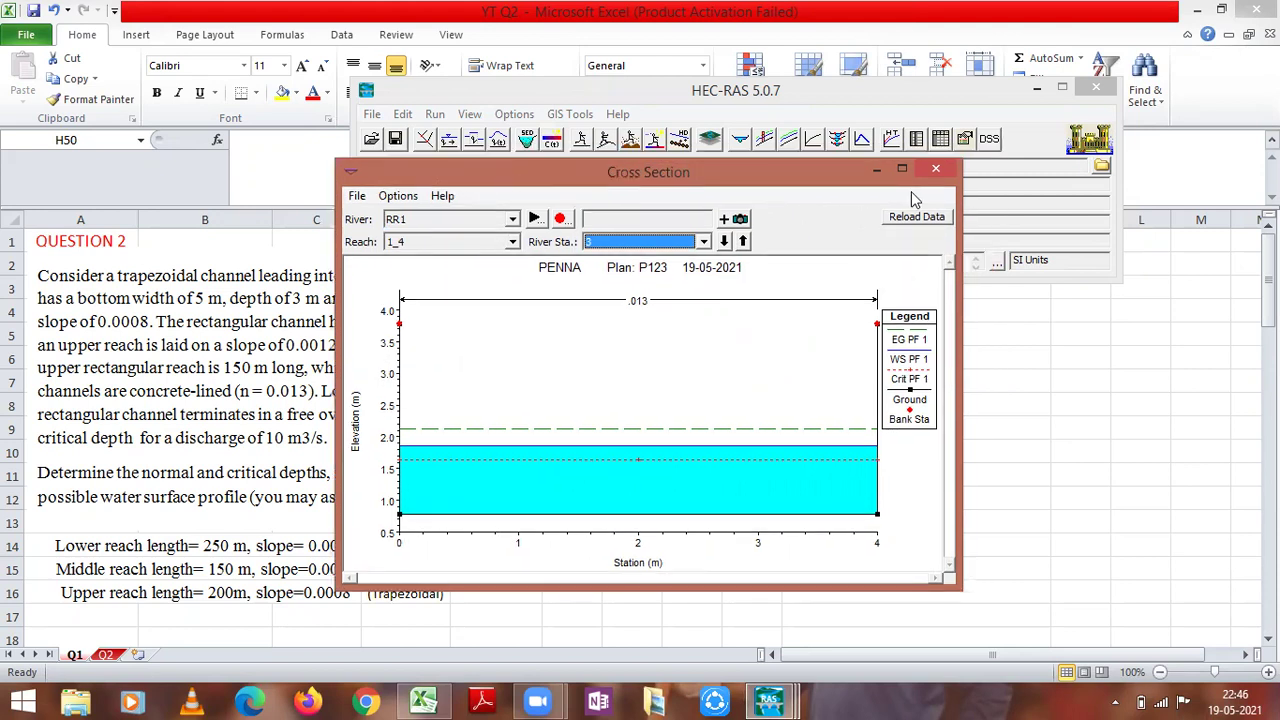
pyautogui.click(874, 88)
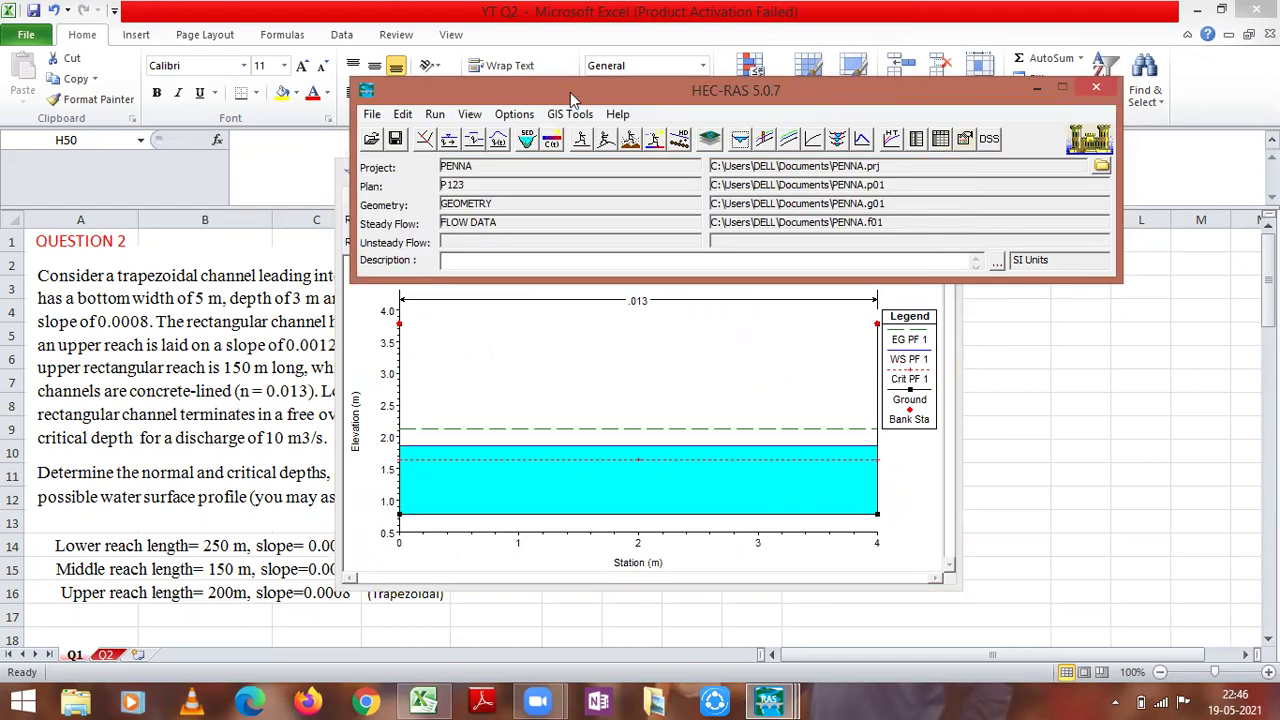
# Step: View the channel in the X-Y-Z perspective plot at several rotation angles, ending at -102, and put the plot away
pyautogui.click(837, 138)
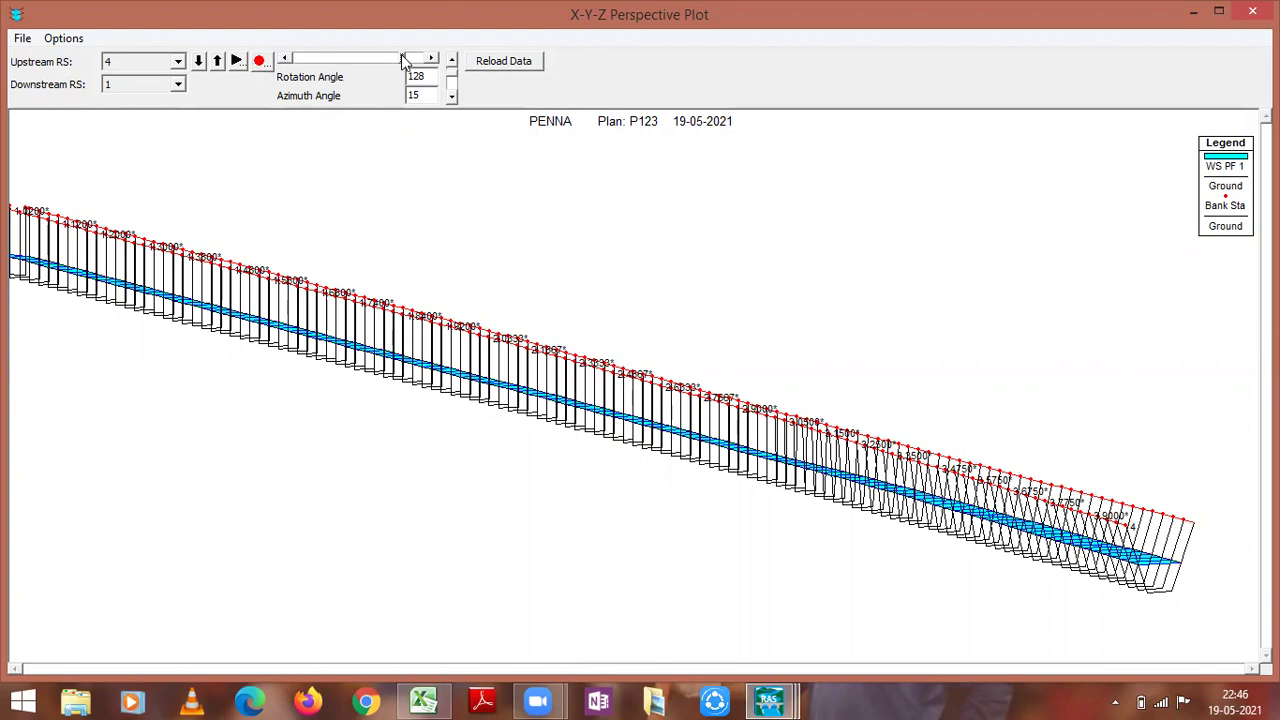
pyautogui.moveTo(399, 54)
pyautogui.mouseDown()
pyautogui.moveTo(300, 58)
pyautogui.moveTo(387, 62)
pyautogui.mouseUp()
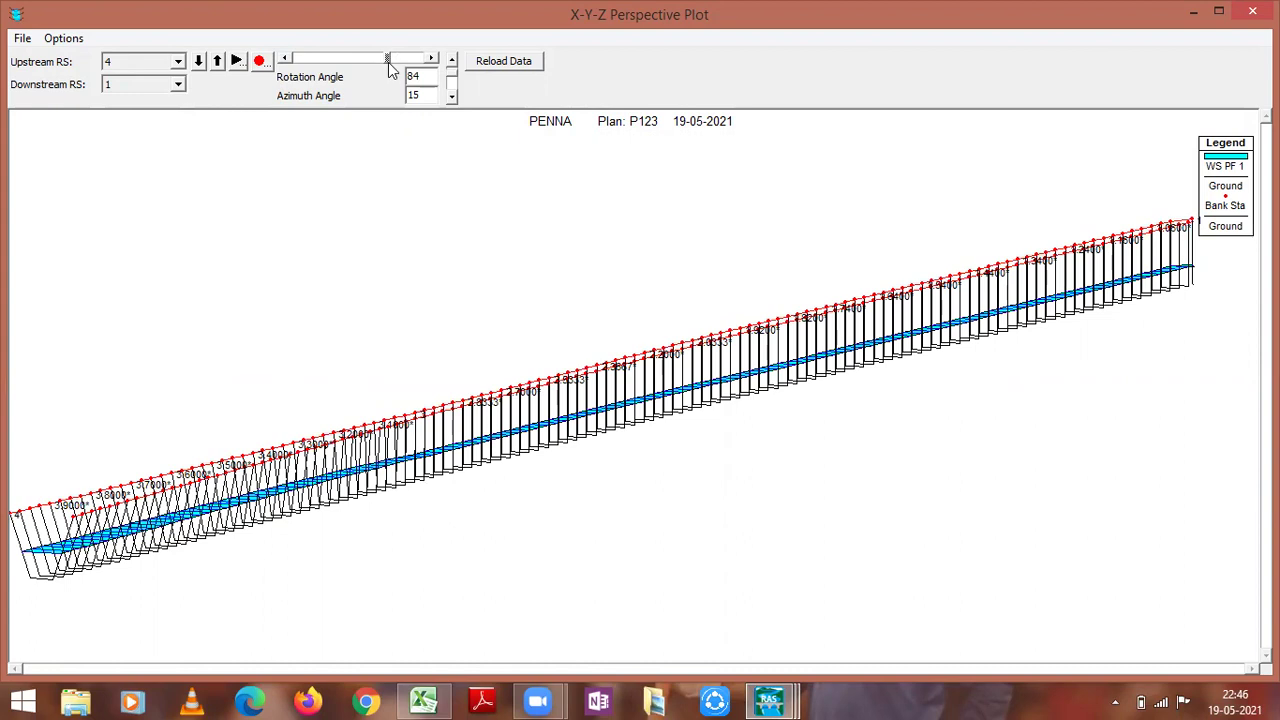
pyautogui.moveTo(388, 58); pyautogui.dragTo(401, 60)
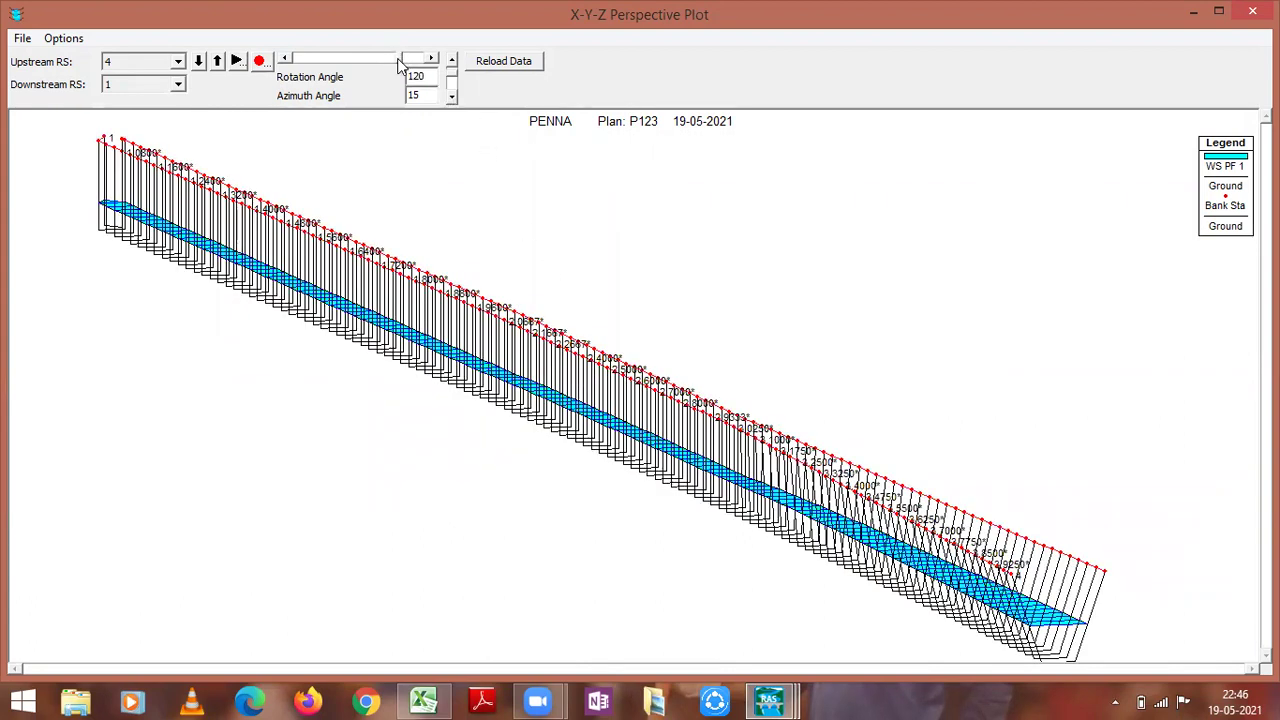
pyautogui.moveTo(401, 58); pyautogui.dragTo(329, 58)
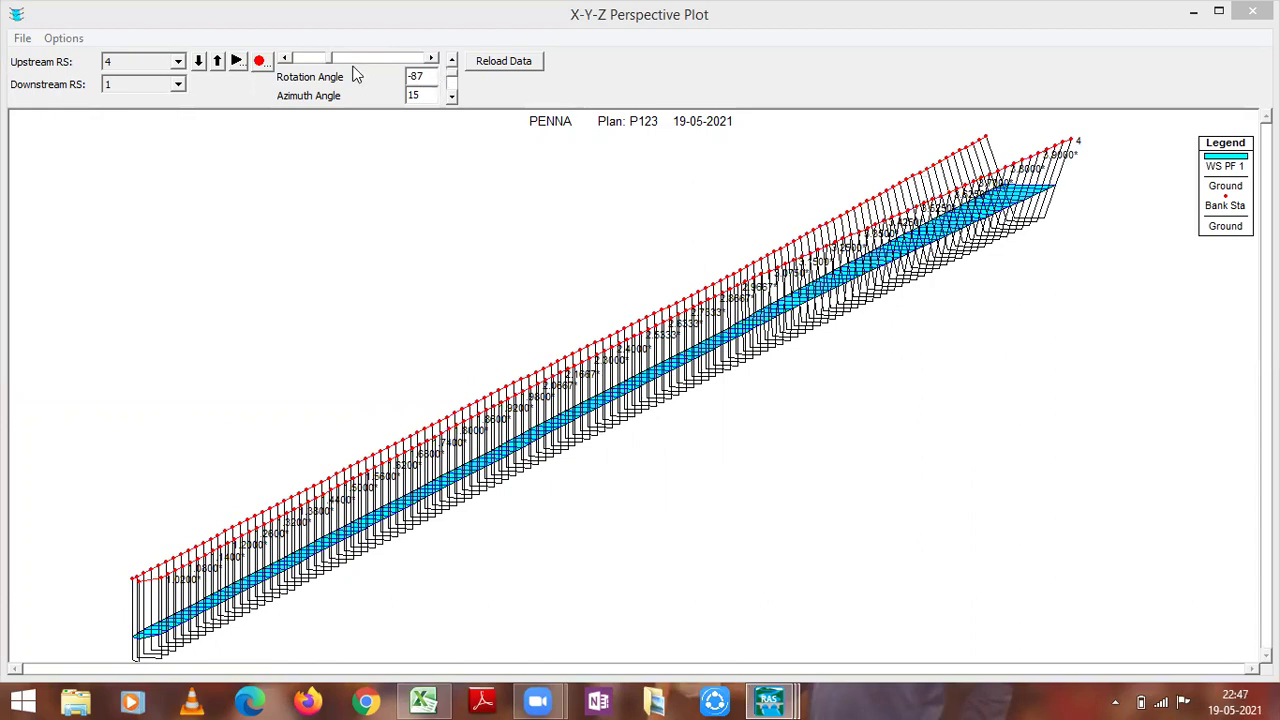
pyautogui.click(350, 26)
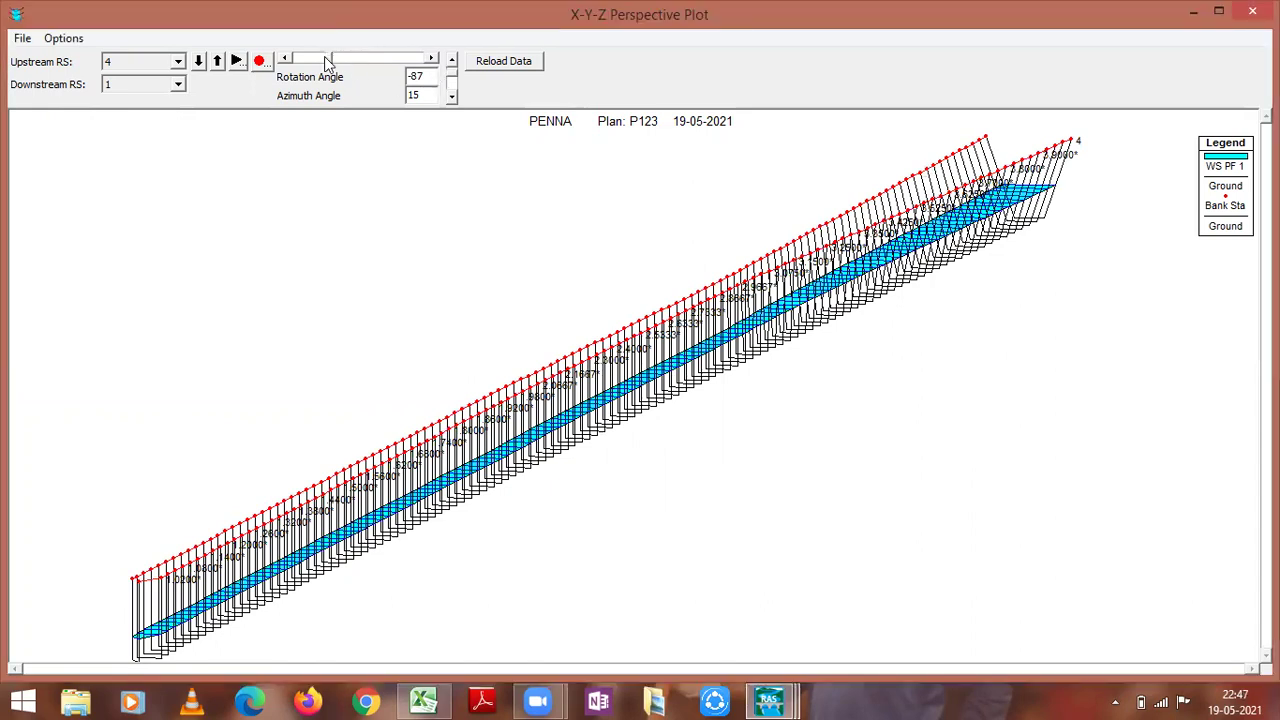
pyautogui.click(323, 59)
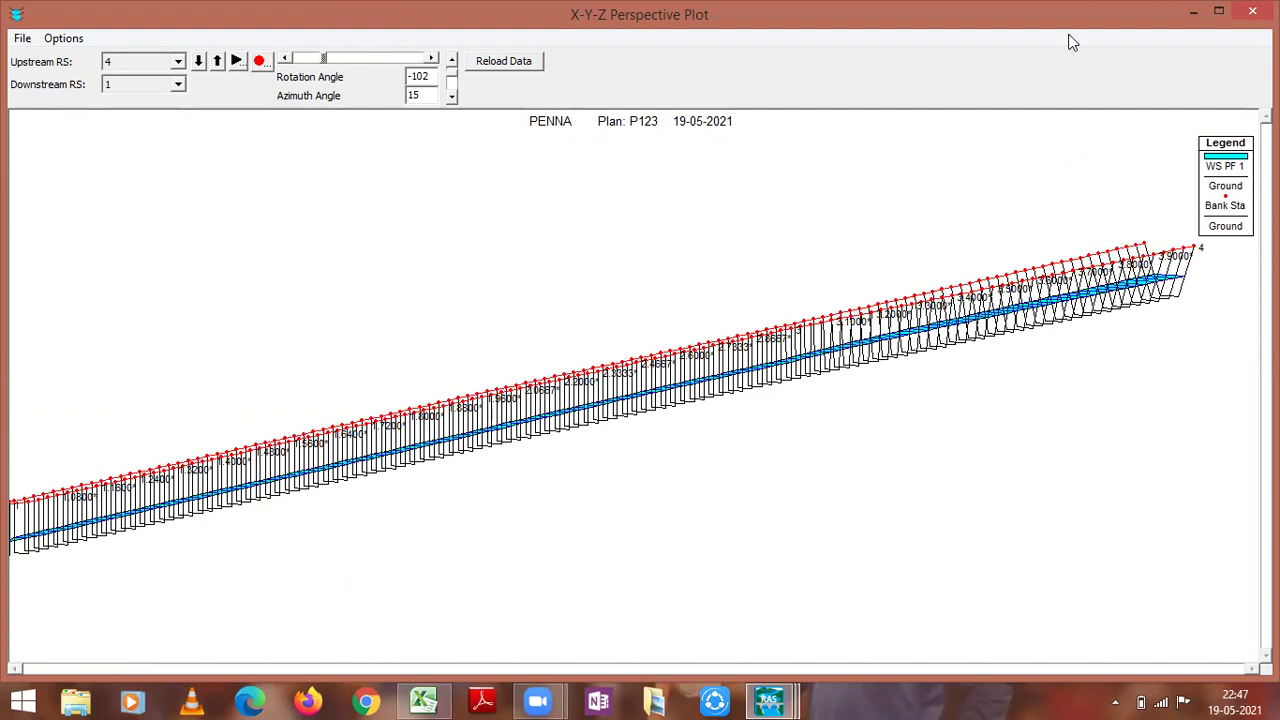
pyautogui.click(1193, 11)
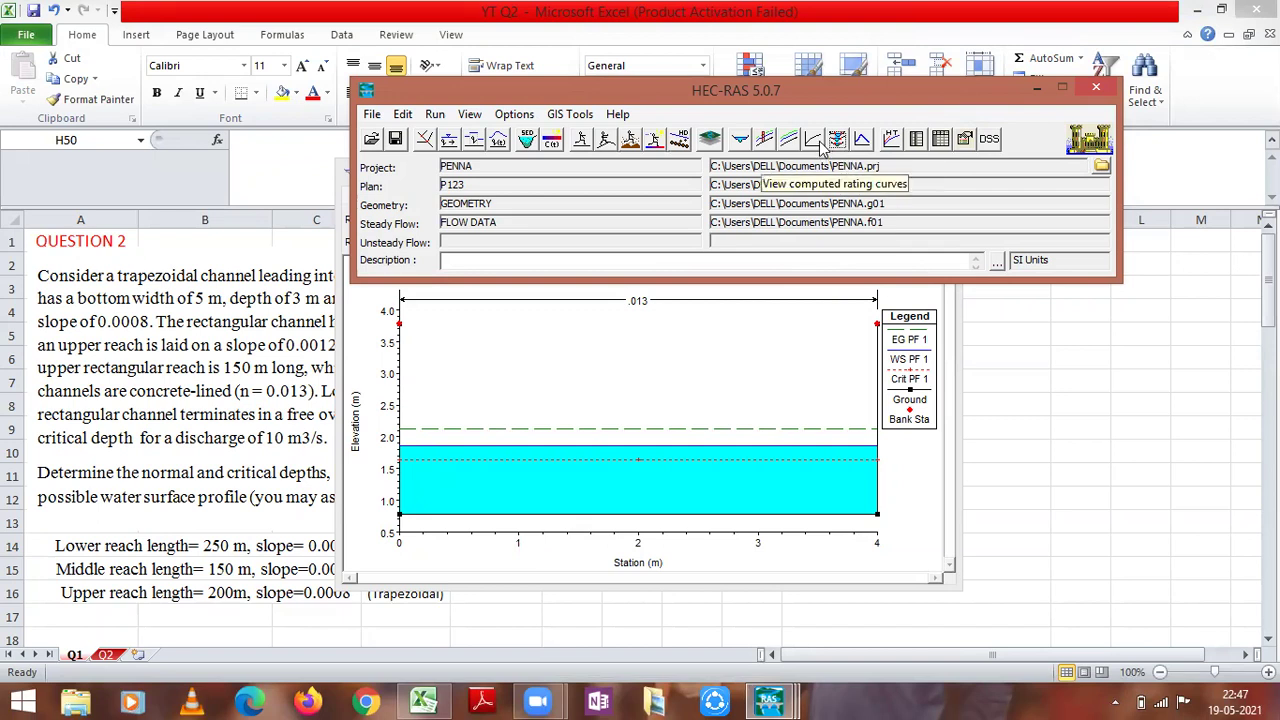
# Step: Bring up the water surface profile plot of plan P123 and print it to OneNote 2010 in portrait orientation
pyautogui.click(763, 138)
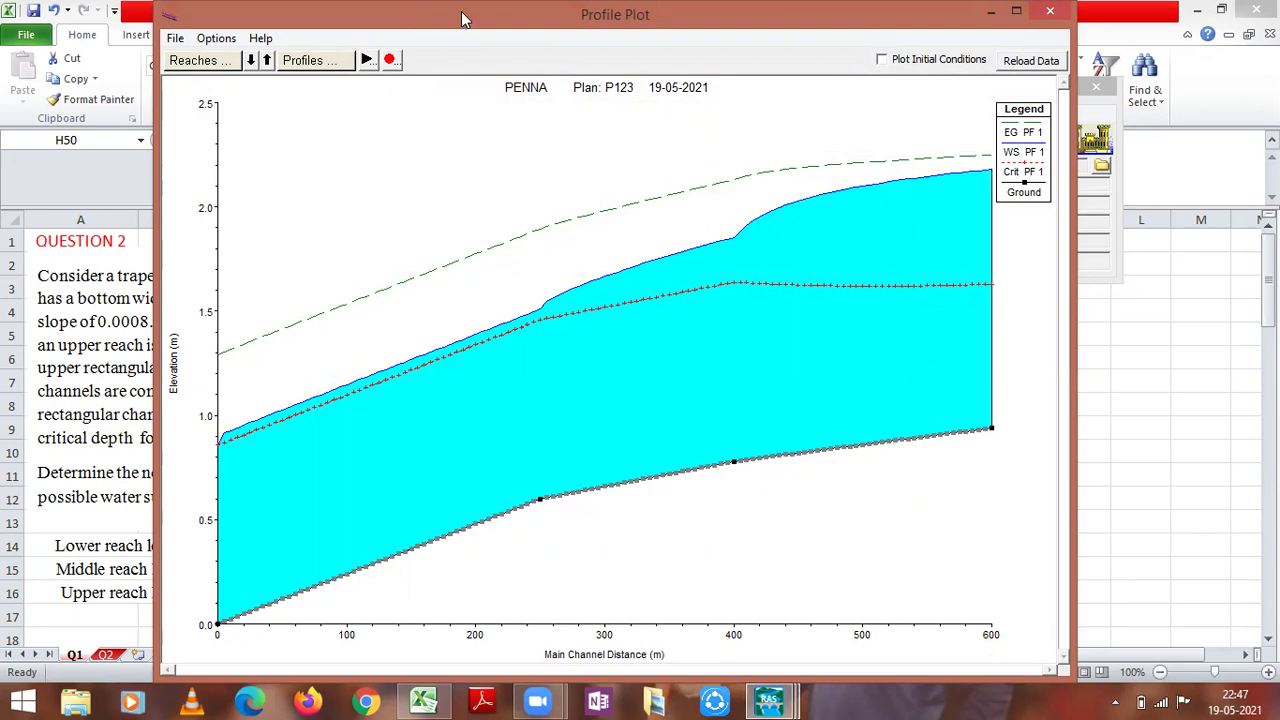
pyautogui.click(174, 39)
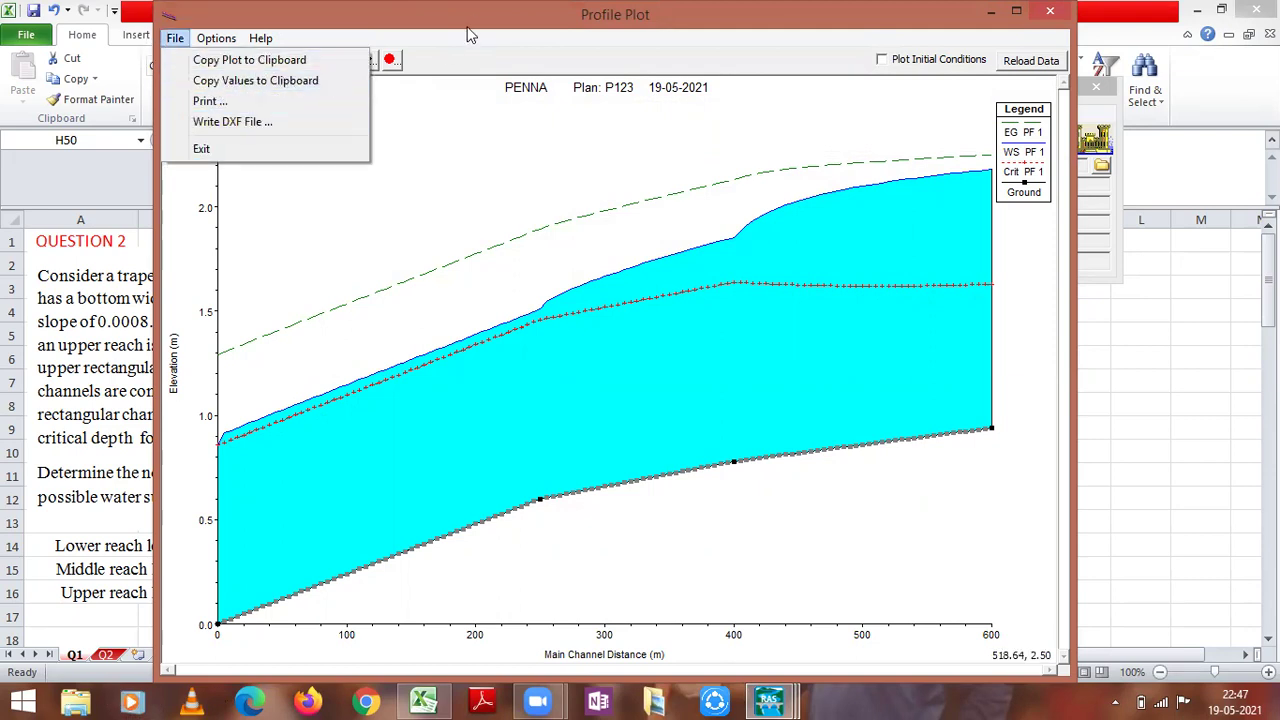
pyautogui.click(502, 8)
pyautogui.click(174, 39)
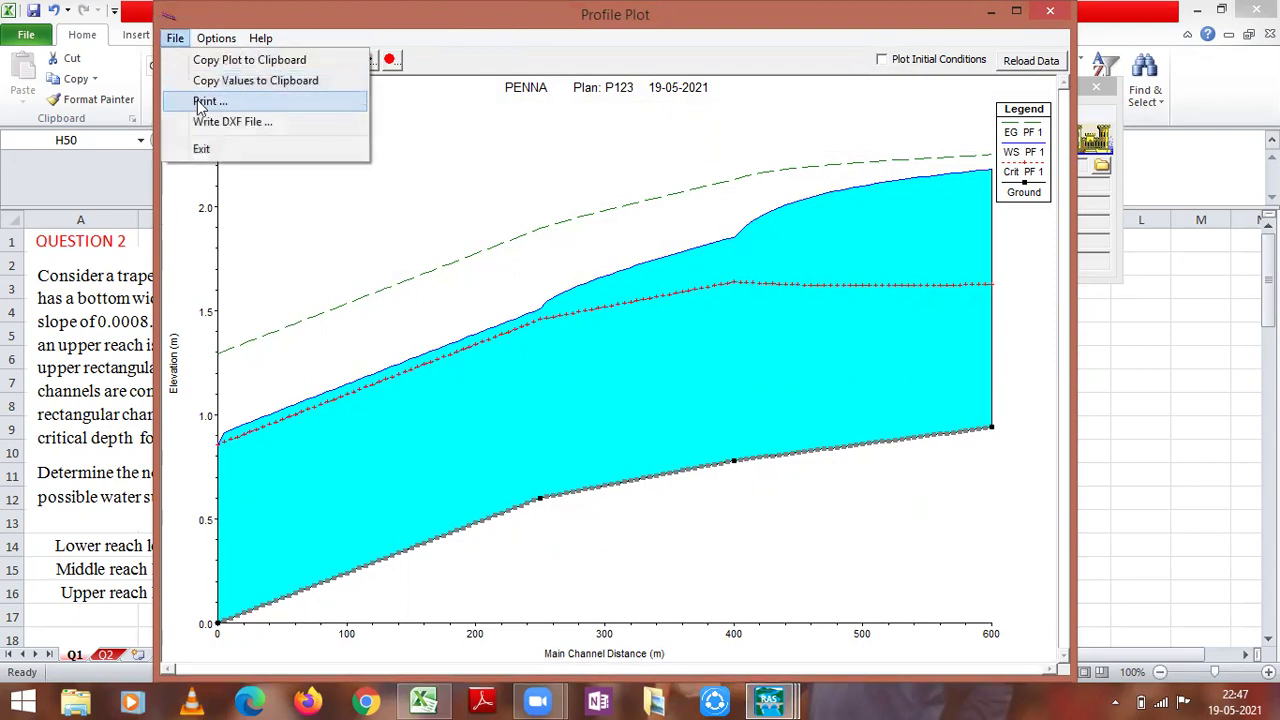
pyautogui.click(203, 103)
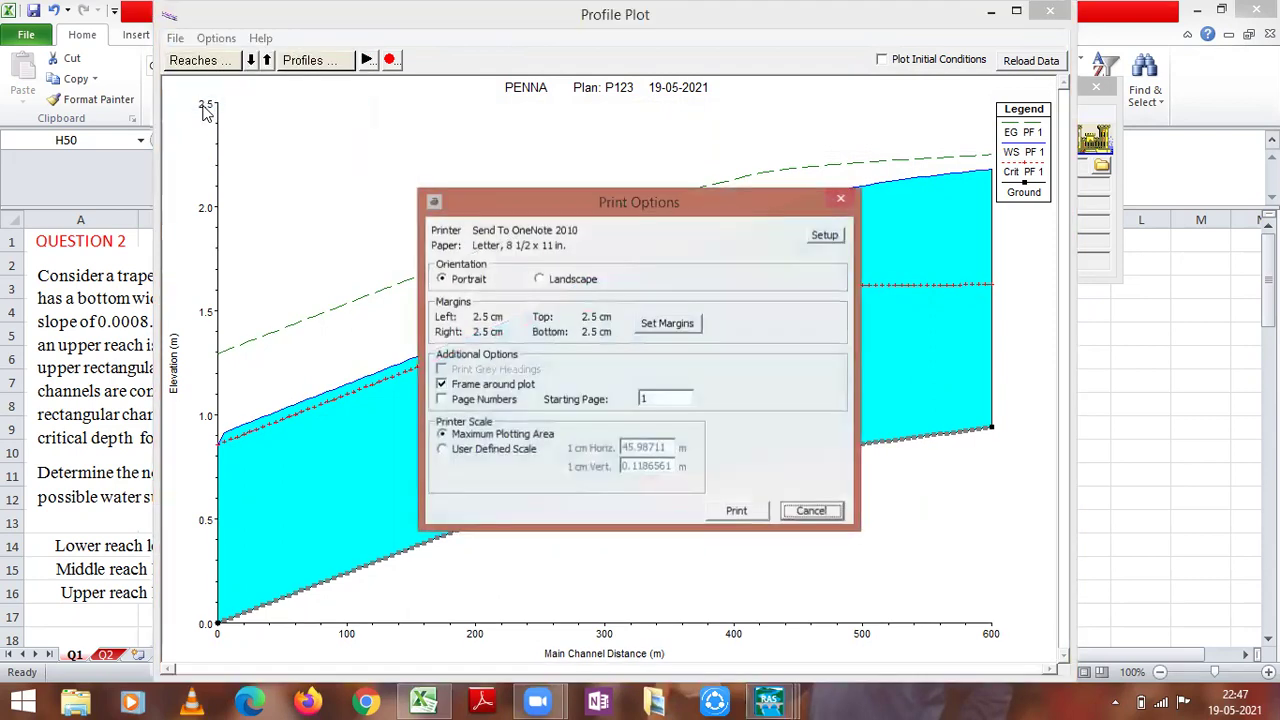
pyautogui.click(736, 511)
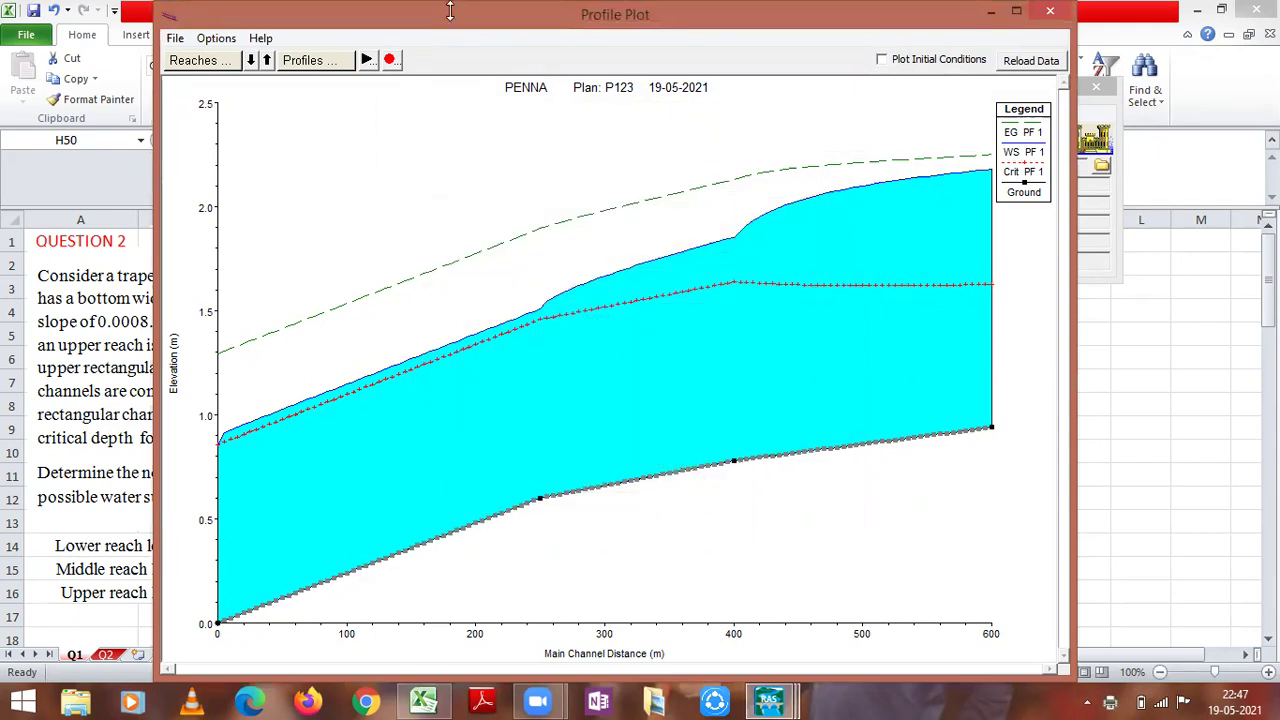
pyautogui.moveTo(444, 15); pyautogui.dragTo(418, 60)
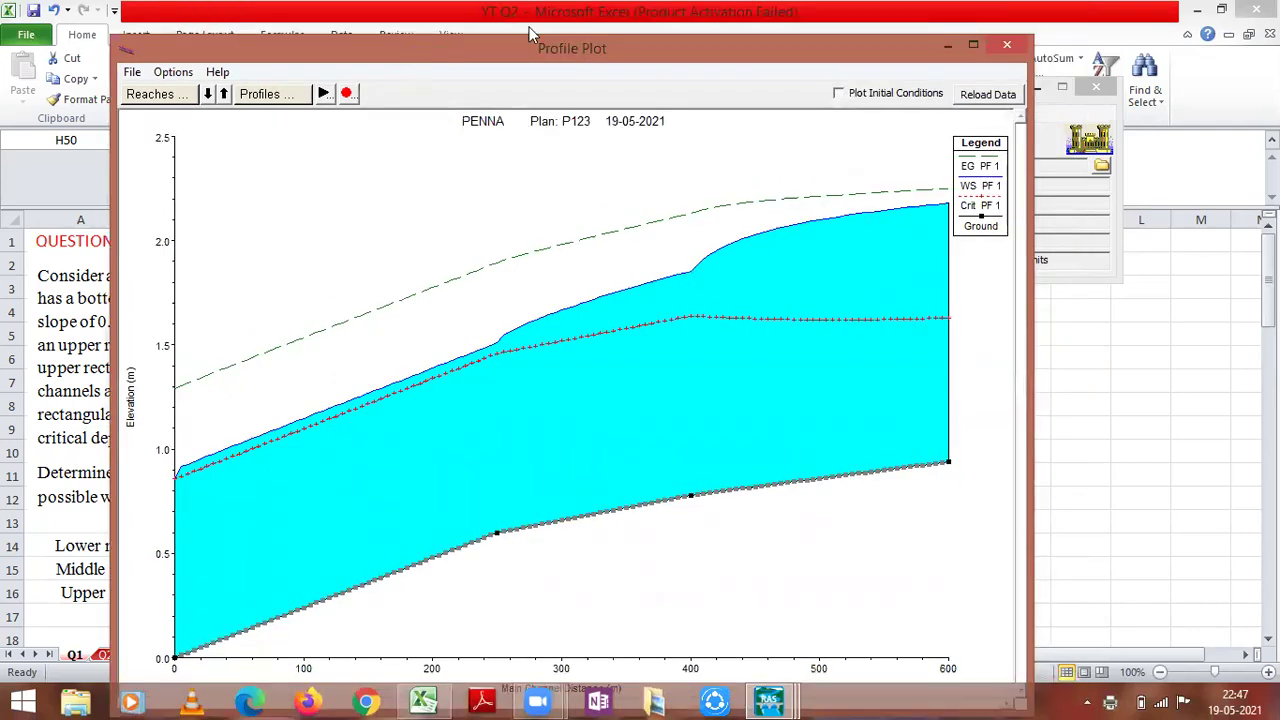
# Step: Insert the printout into New Section 1 in OneNote, look over the printed profile and return to the HEC-RAS profile plot
pyautogui.press('super+n')
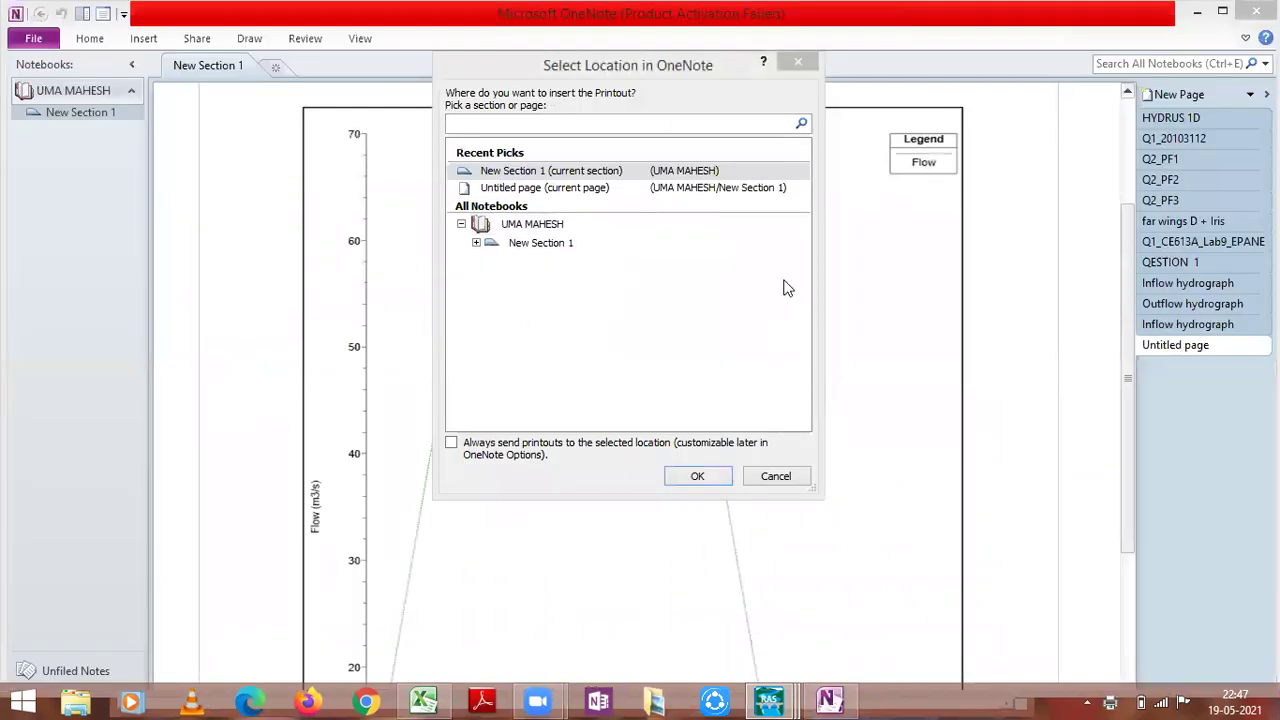
pyautogui.click(701, 477)
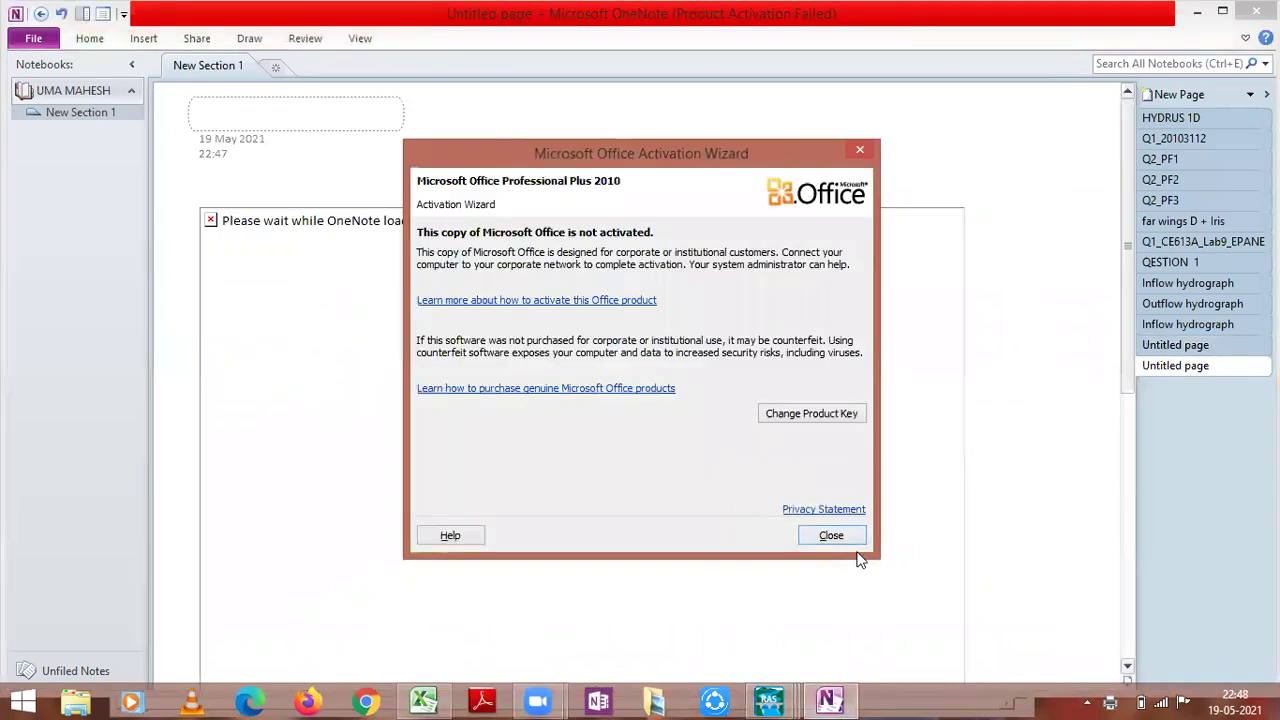
pyautogui.click(843, 536)
pyautogui.scroll(-3, 712, 391)
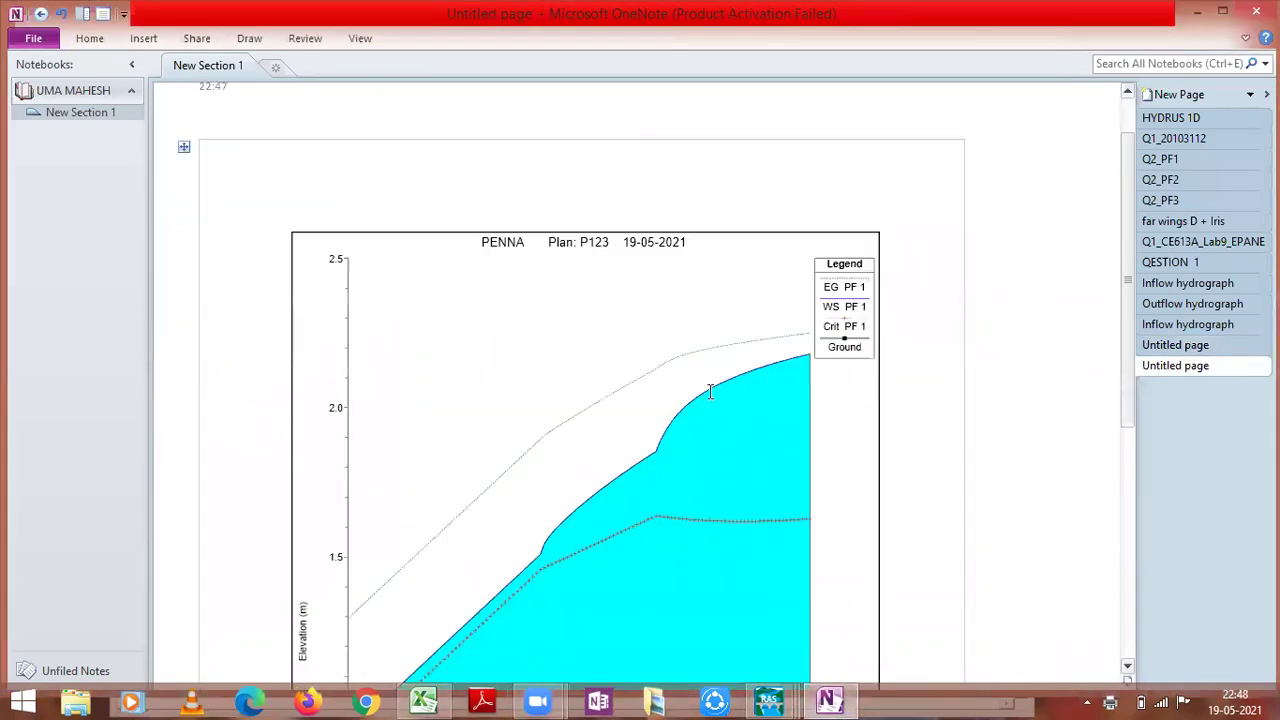
pyautogui.scroll(1, 817, 384)
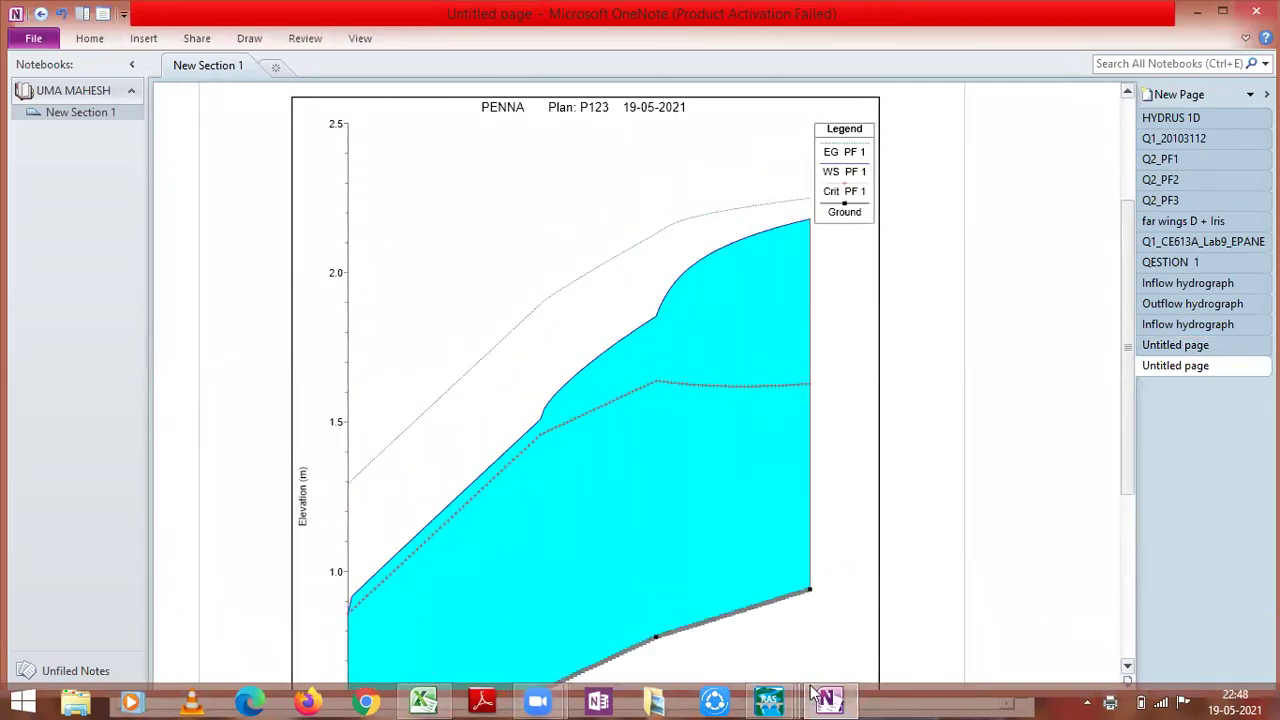
pyautogui.click(775, 697)
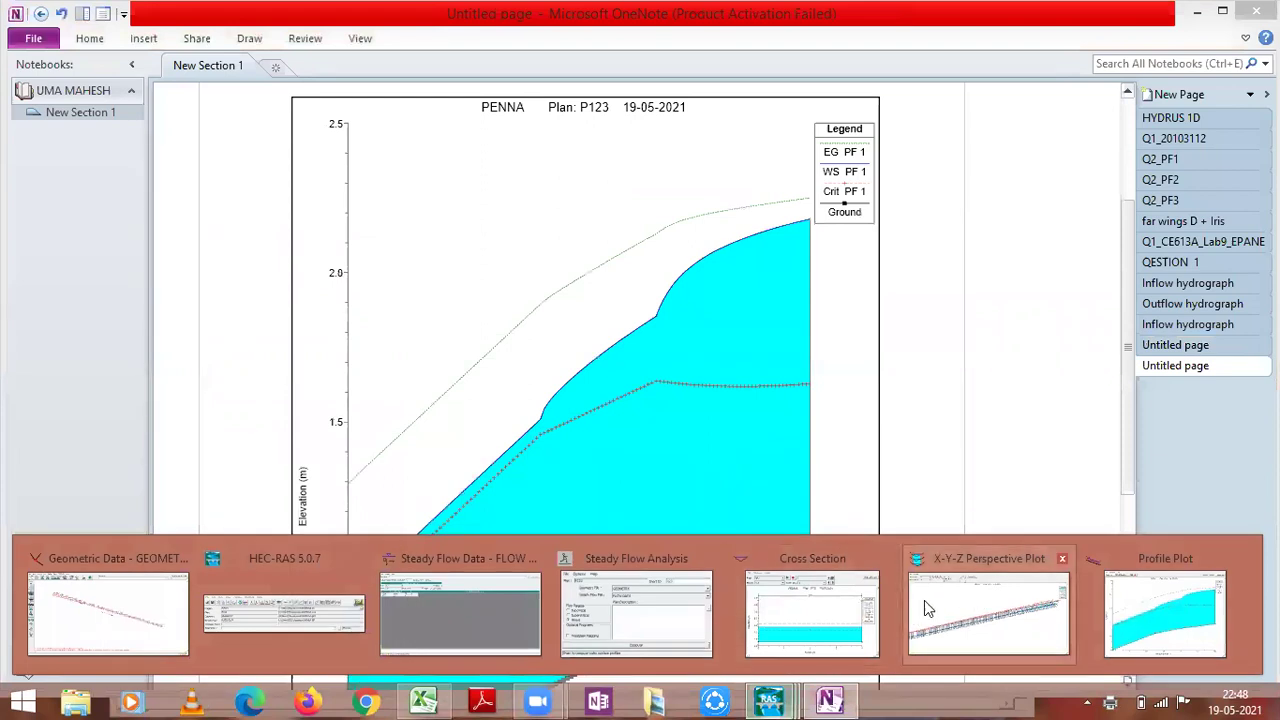
pyautogui.click(1171, 626)
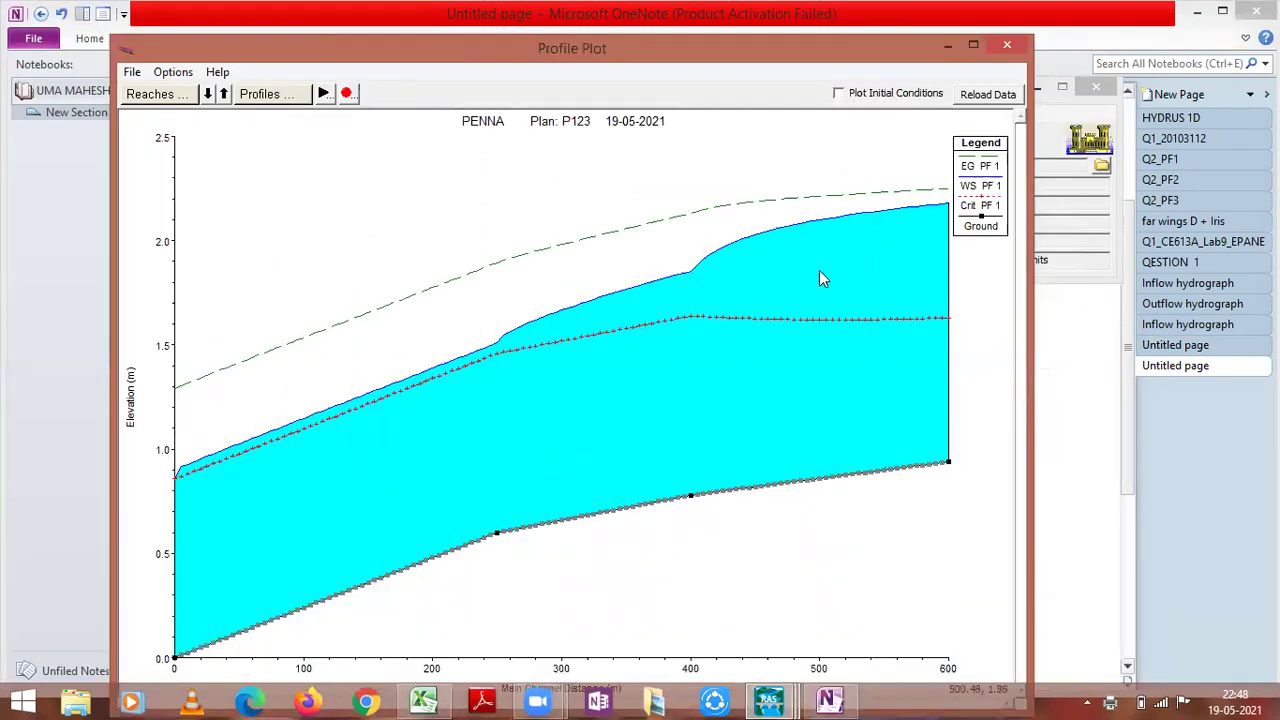